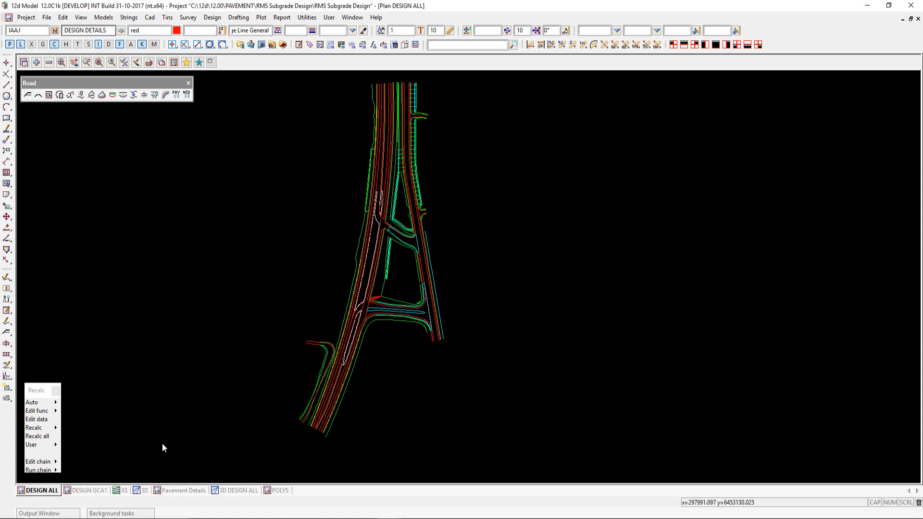
Show the DESIGN GCA1 plan view and examine the design strings along the chainage-labelled road.
{"action": "left_click", "coordinate": [91, 491]}
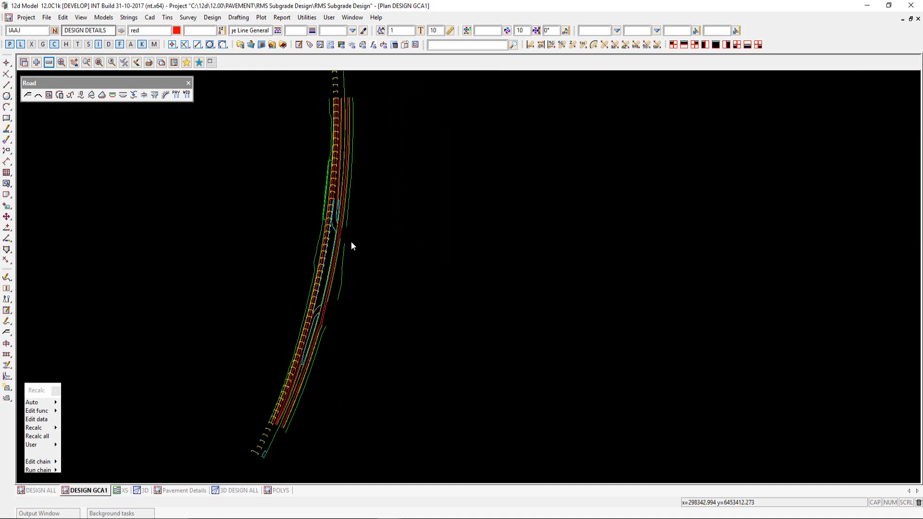
{"action": "scroll", "coordinate": [328, 236], "scroll_direction": "up", "scroll_amount": 5}
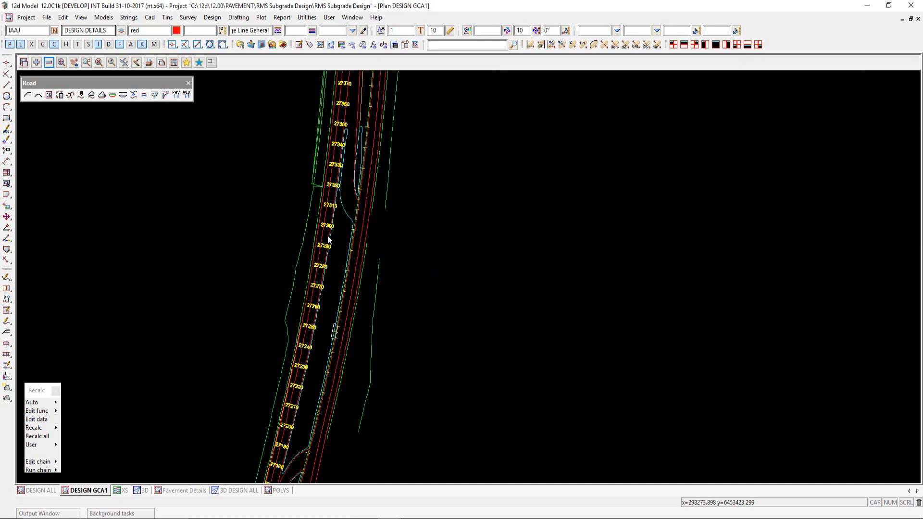
{"action": "scroll", "coordinate": [361, 211], "scroll_direction": "down", "scroll_amount": 5}
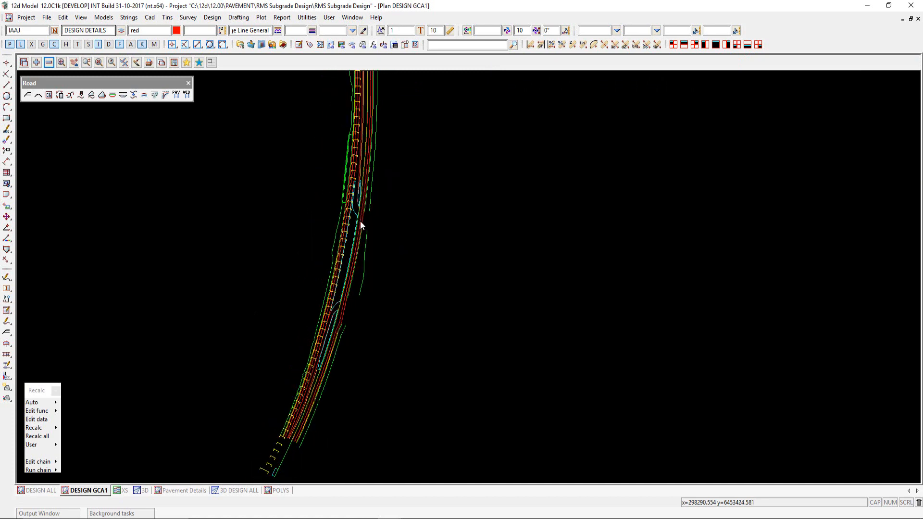
{"action": "scroll", "coordinate": [361, 226], "scroll_direction": "up", "scroll_amount": 1}
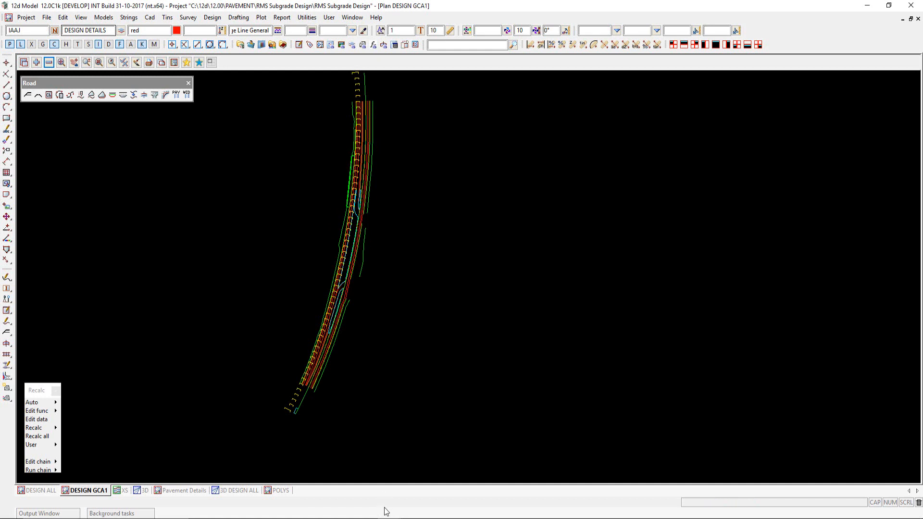
Switch to the DESIGN CONSTRUCTION project and examine where the design strings begin along the alignment.
{"action": "mouse_move", "coordinate": [387, 512]}
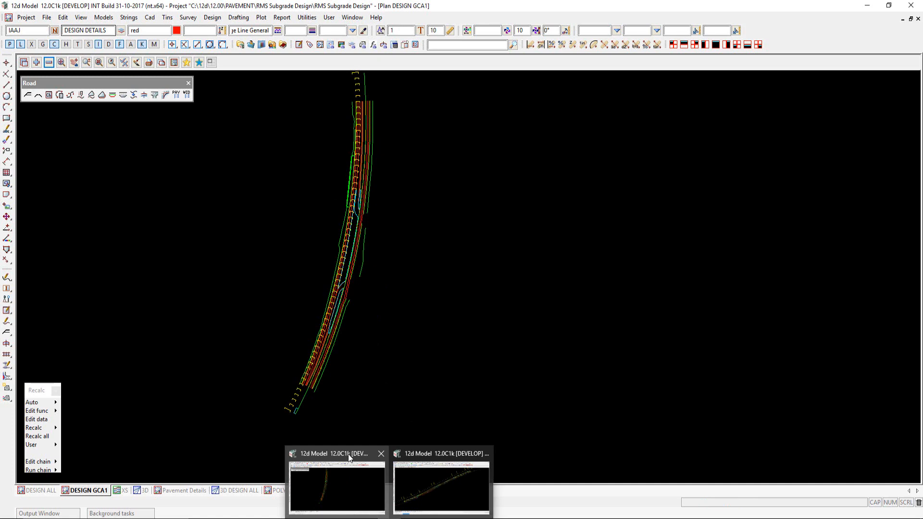
{"action": "left_click", "coordinate": [407, 452]}
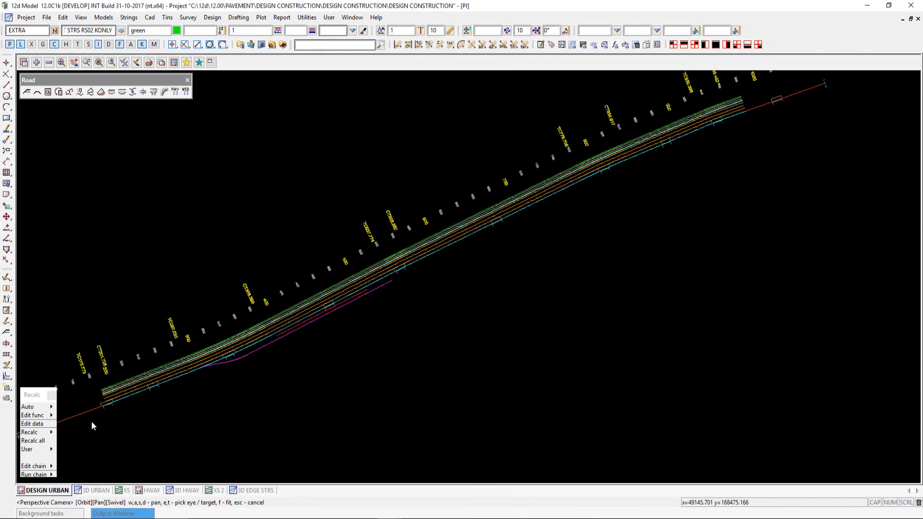
{"action": "scroll", "coordinate": [91, 421], "scroll_direction": "up", "scroll_amount": 2}
{"action": "scroll", "coordinate": [94, 416], "scroll_direction": "up", "scroll_amount": 2}
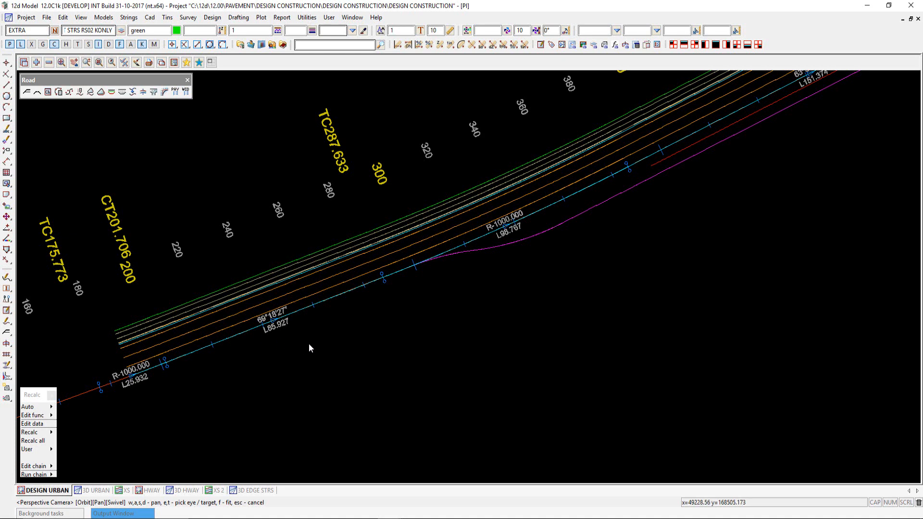
{"action": "scroll", "coordinate": [186, 357], "scroll_direction": "up", "scroll_amount": 2}
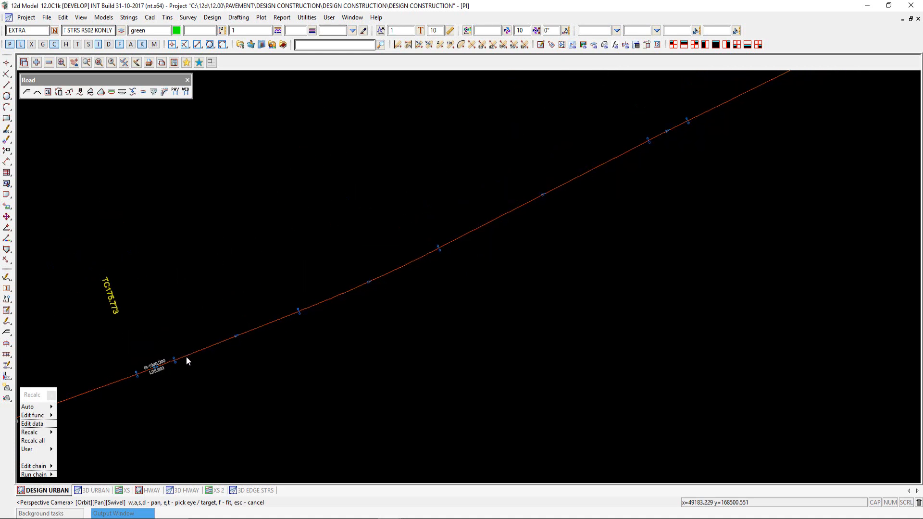
{"action": "scroll", "coordinate": [186, 356], "scroll_direction": "down", "scroll_amount": 3}
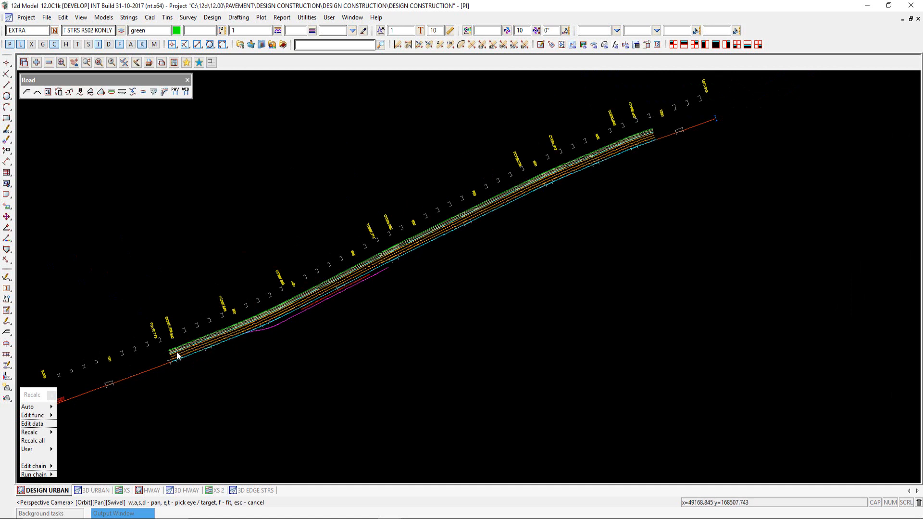
{"action": "scroll", "coordinate": [177, 356], "scroll_direction": "up", "scroll_amount": 2}
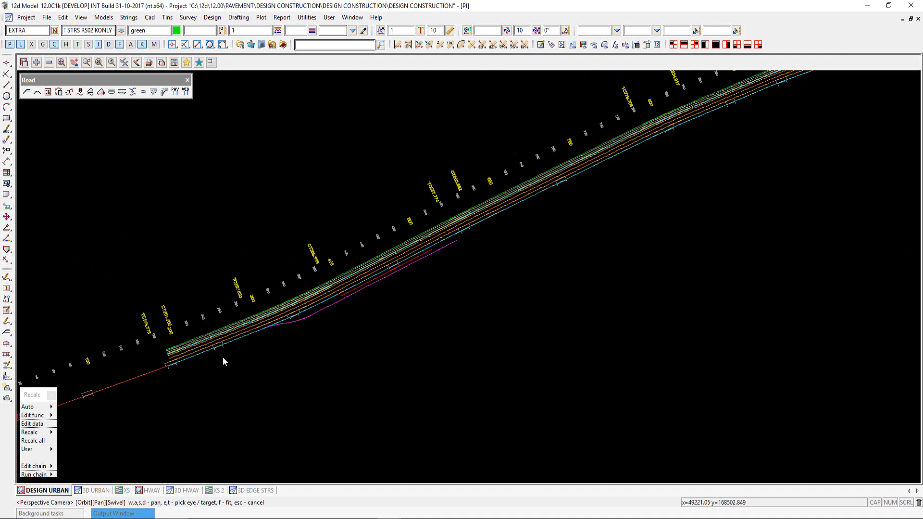
{"action": "scroll", "coordinate": [226, 363], "scroll_direction": "down", "scroll_amount": 2}
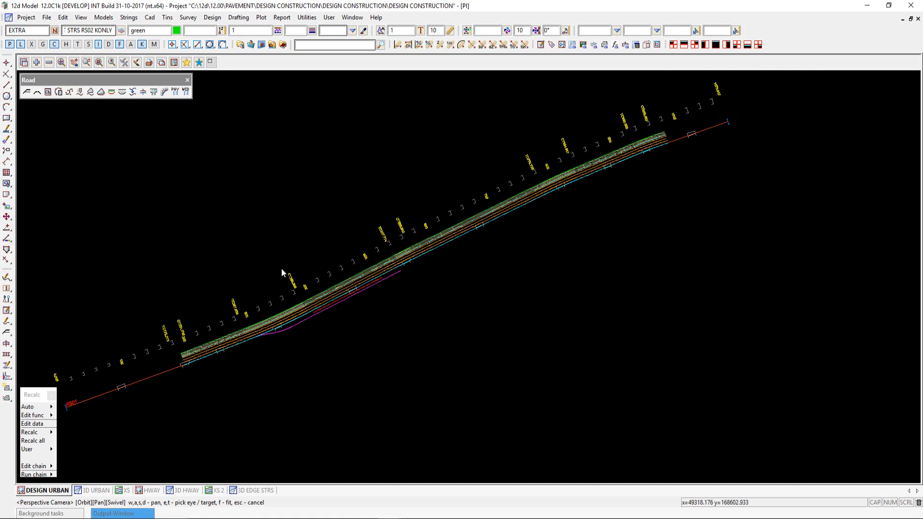
Start Apply MTF Recreate and set its model of strings to DESIGN RS01, taken from a design string in plan.
{"action": "left_click", "coordinate": [209, 18]}
{"action": "mouse_move", "coordinate": [237, 54]}
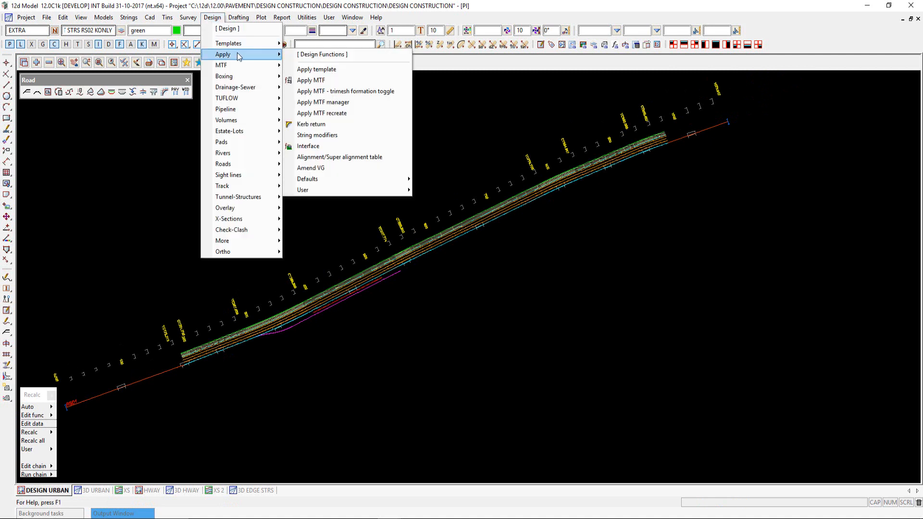
{"action": "left_click", "coordinate": [341, 114]}
{"action": "left_click_drag", "start_coordinate": [334, 160], "coordinate": [584, 117]}
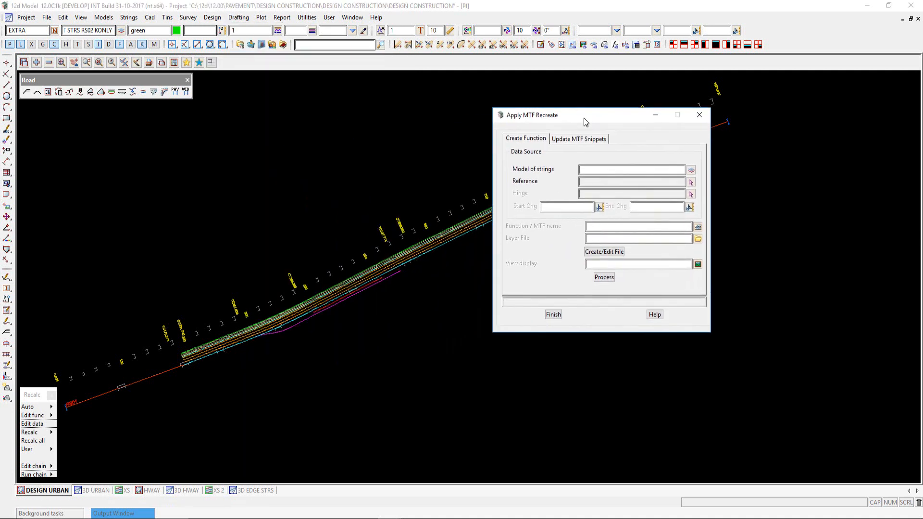
{"action": "middle_click", "coordinate": [591, 170]}
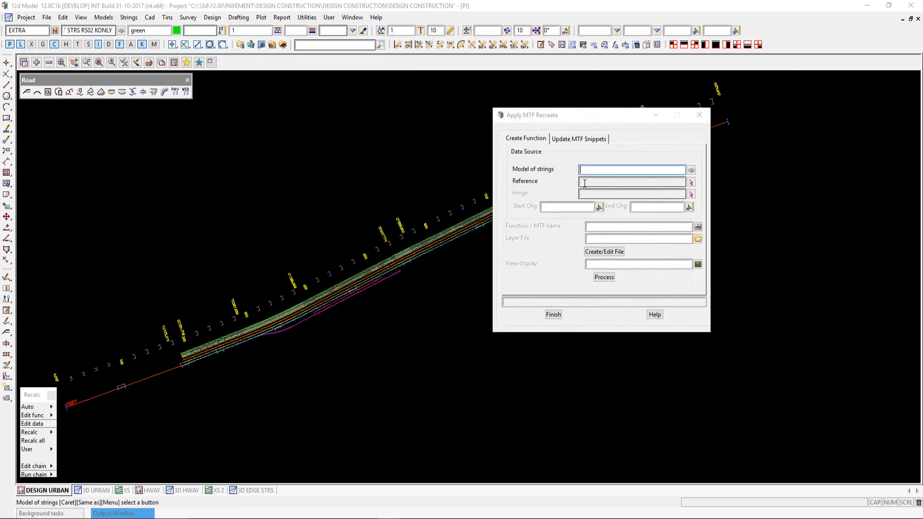
{"action": "left_click", "coordinate": [329, 286]}
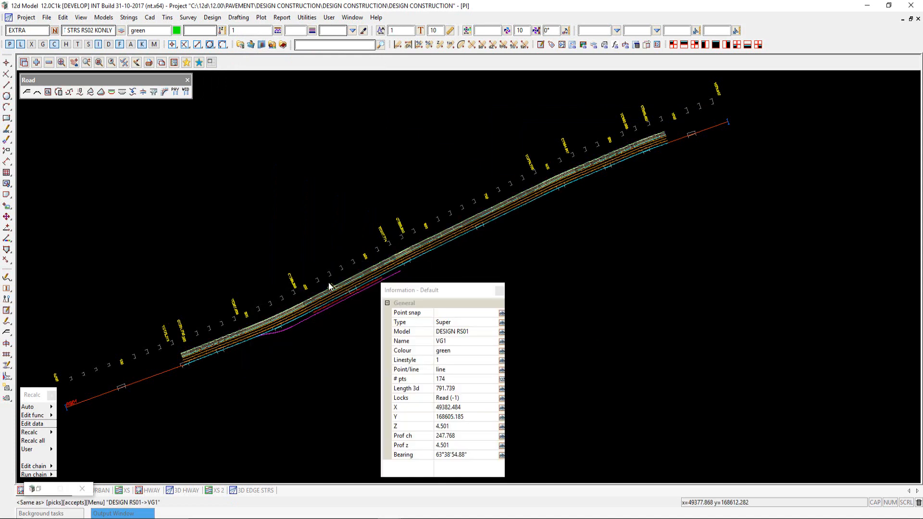
{"action": "middle_click", "coordinate": [329, 286]}
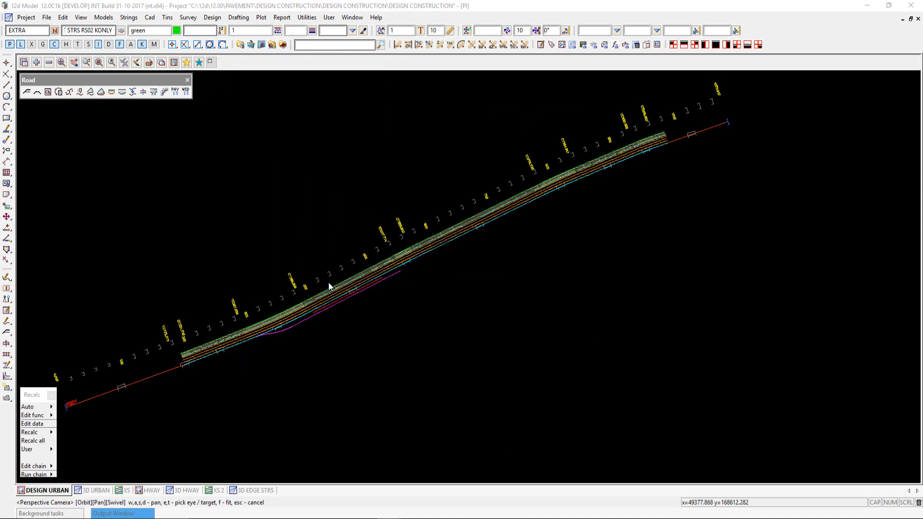
Set the reference string to ALIGNMENT->RS01 by picking the red alignment in plan.
{"action": "left_click", "coordinate": [691, 182]}
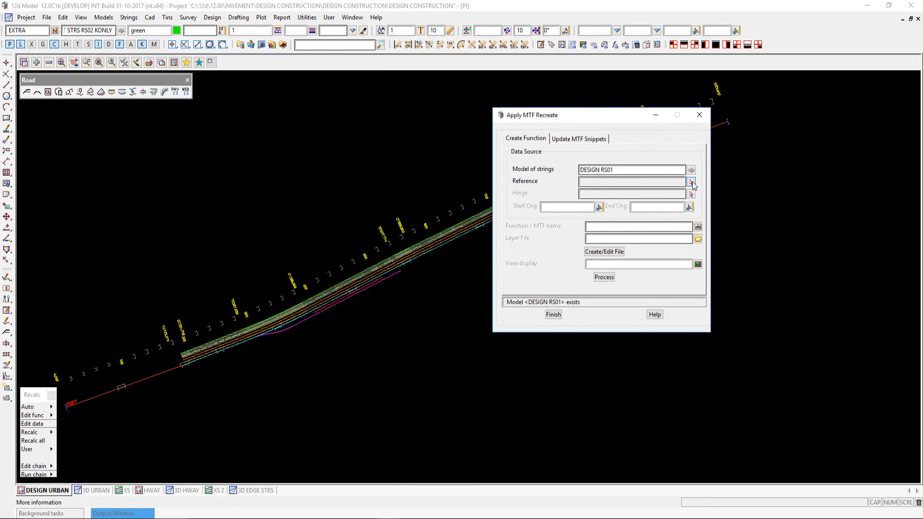
{"action": "left_click", "coordinate": [166, 371]}
{"action": "middle_click", "coordinate": [166, 371]}
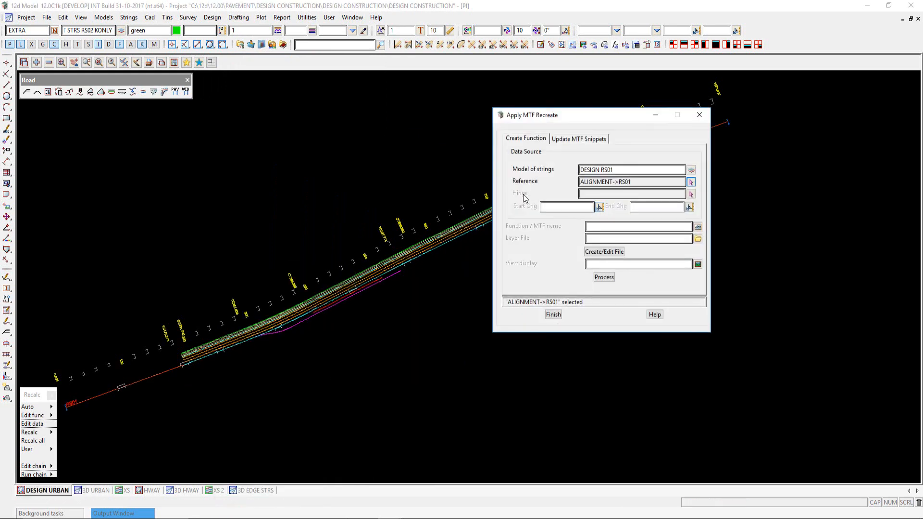
Set the start chainage to about 187.687 by measuring along the RS01 alignment at the beginning of the design strings.
{"action": "left_click", "coordinate": [354, 61]}
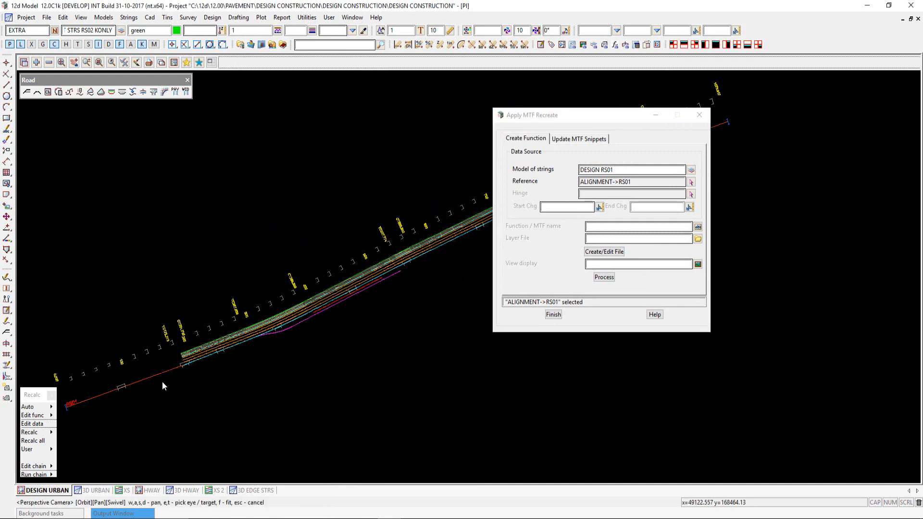
{"action": "scroll", "coordinate": [151, 380], "scroll_direction": "up", "scroll_amount": 3}
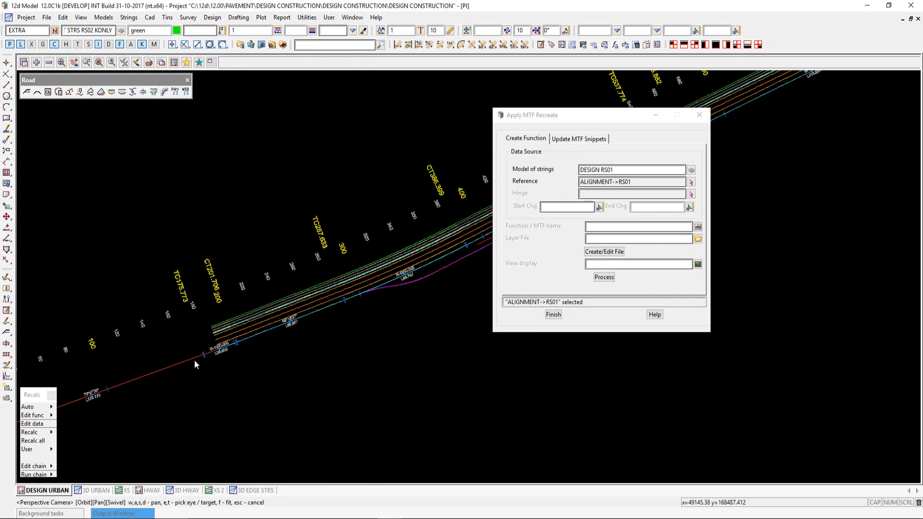
{"action": "scroll", "coordinate": [214, 357], "scroll_direction": "up", "scroll_amount": 2}
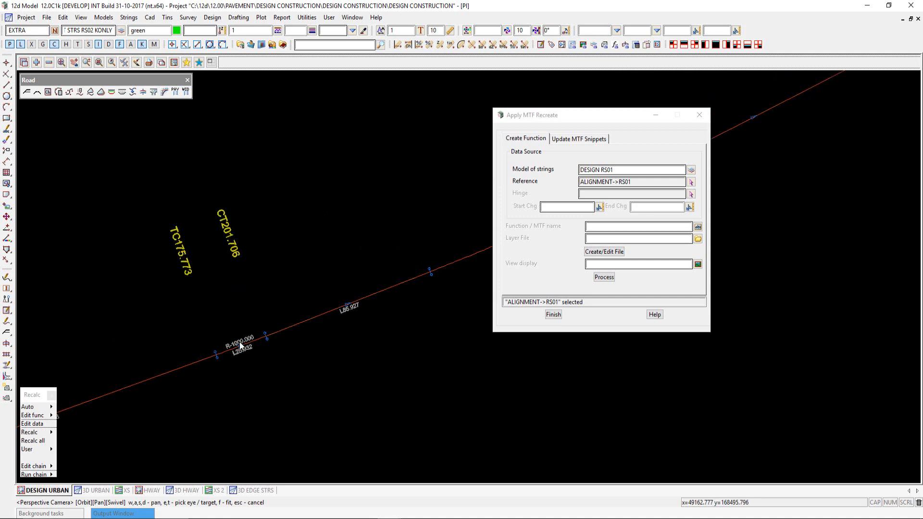
{"action": "left_click", "coordinate": [600, 208]}
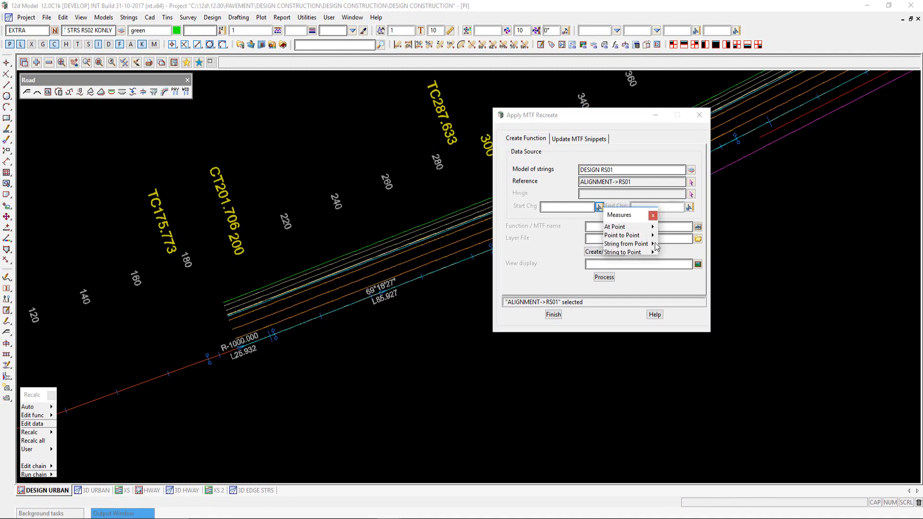
{"action": "mouse_move", "coordinate": [657, 247]}
{"action": "left_click", "coordinate": [672, 282]}
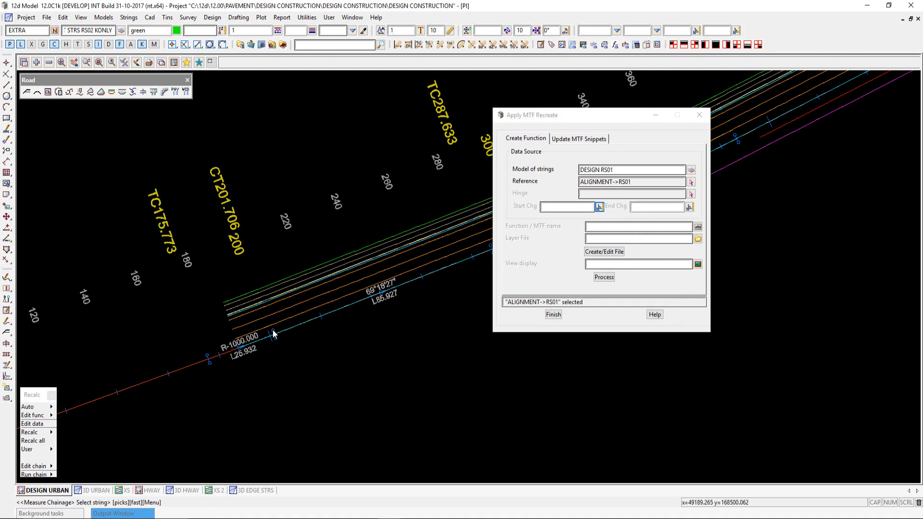
{"action": "left_click", "coordinate": [184, 371]}
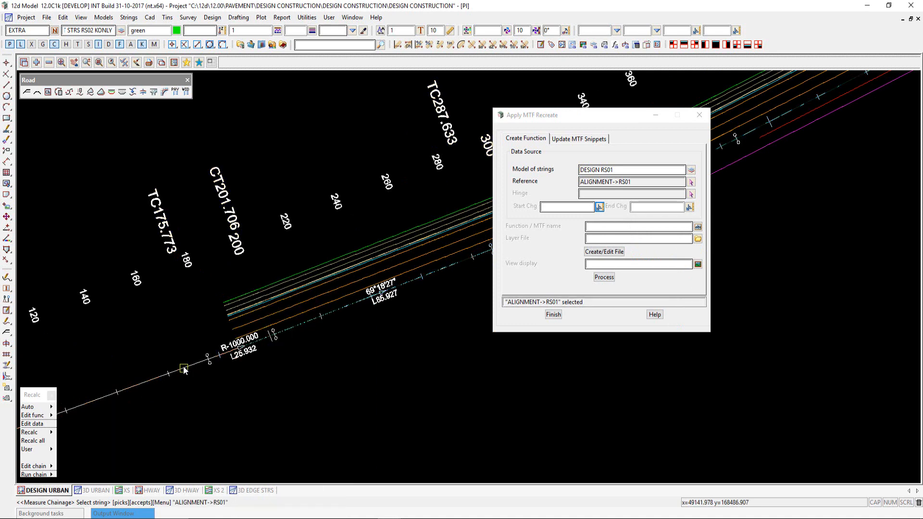
{"action": "middle_click", "coordinate": [225, 321]}
Set the end chainage to about 979.153 by measuring along the RS01 alignment at the far end of the design strings.
{"action": "scroll", "coordinate": [116, 339], "scroll_direction": "down", "scroll_amount": 5}
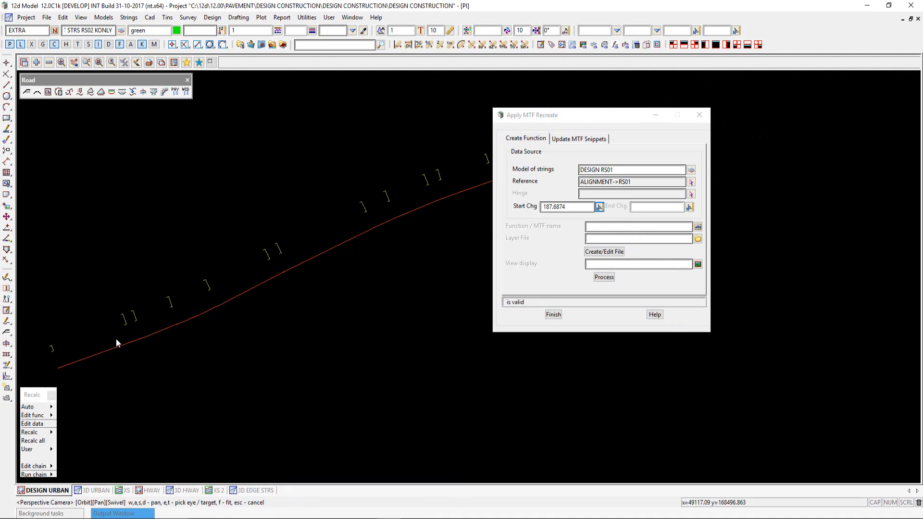
{"action": "scroll", "coordinate": [116, 339], "scroll_direction": "down", "scroll_amount": 1}
{"action": "scroll", "coordinate": [376, 220], "scroll_direction": "up", "scroll_amount": 3}
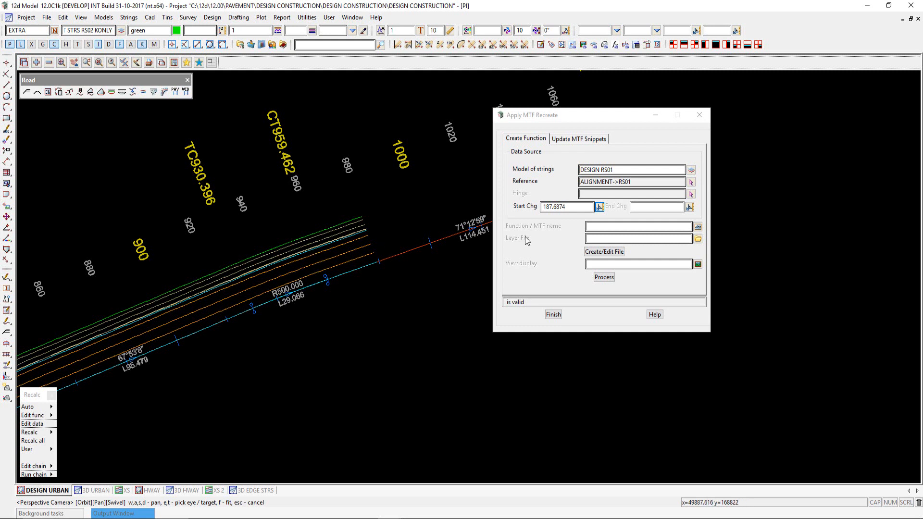
{"action": "left_click", "coordinate": [690, 207]}
{"action": "left_click", "coordinate": [726, 244]}
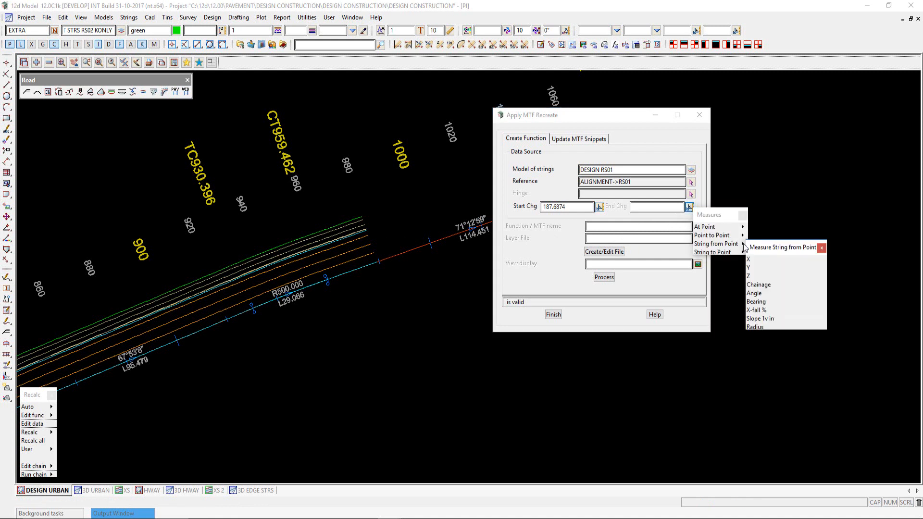
{"action": "left_click", "coordinate": [400, 252]}
{"action": "left_click", "coordinate": [369, 235]}
{"action": "middle_click", "coordinate": [370, 235]}
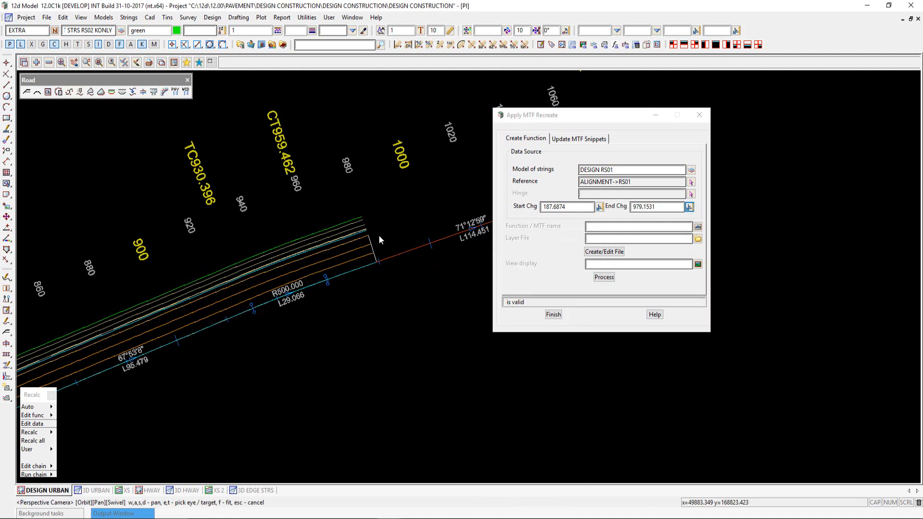
Examine the layer definitions form for creating or editing a layer file, leaving it empty.
{"action": "scroll", "coordinate": [400, 204], "scroll_direction": "down", "scroll_amount": 3}
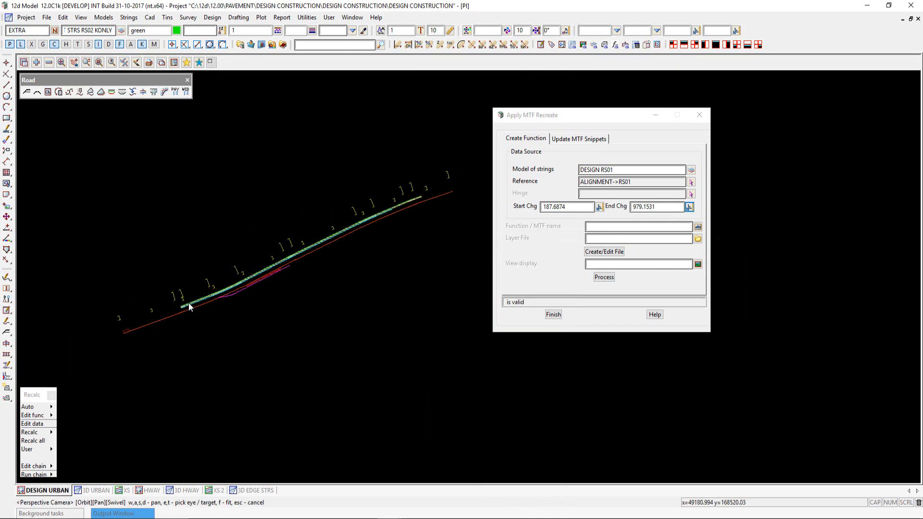
{"action": "scroll", "coordinate": [154, 322], "scroll_direction": "up", "scroll_amount": 4}
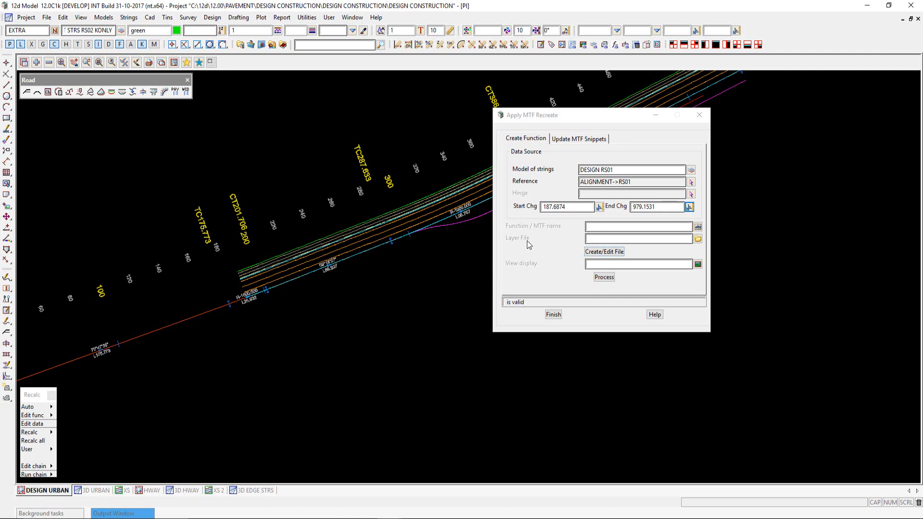
{"action": "left_click", "coordinate": [602, 253]}
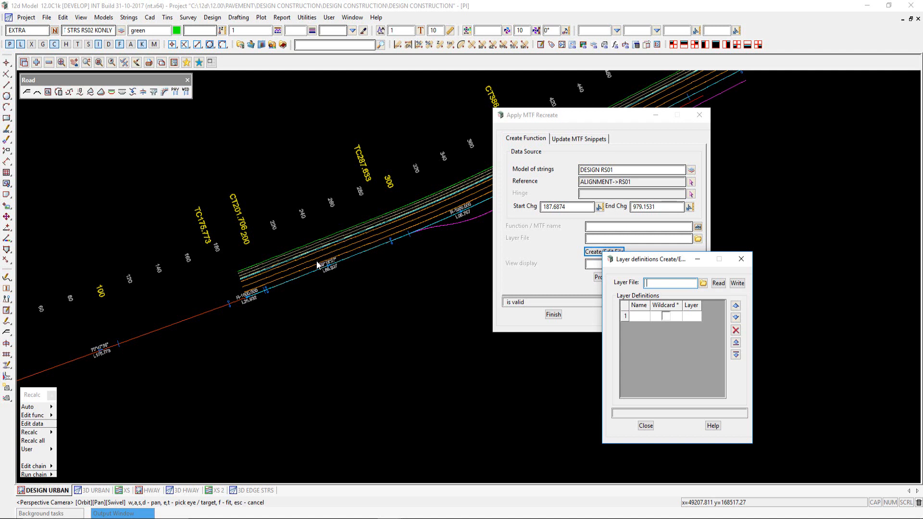
{"action": "left_click", "coordinate": [647, 427]}
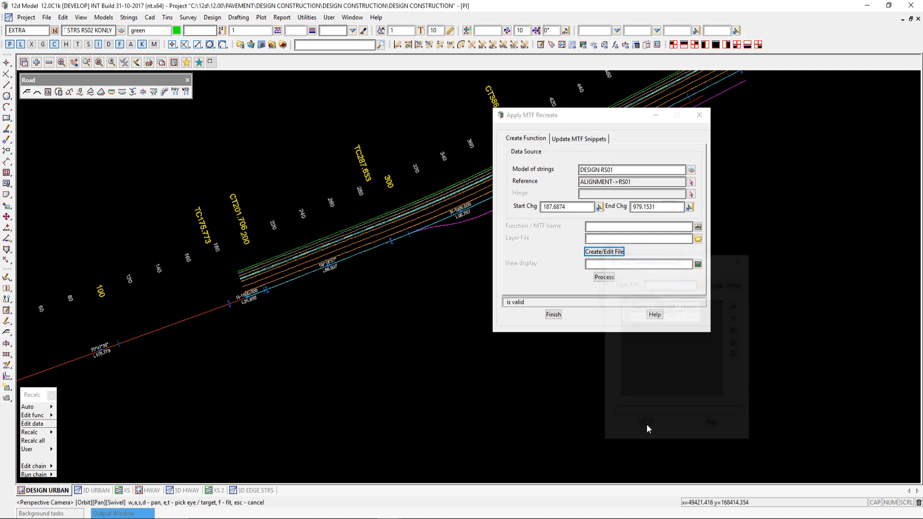
Set the view display to DESIGN URBAN and process the MTF recreate for the DESIGN RS01 strings.
{"action": "left_click", "coordinate": [602, 264]}
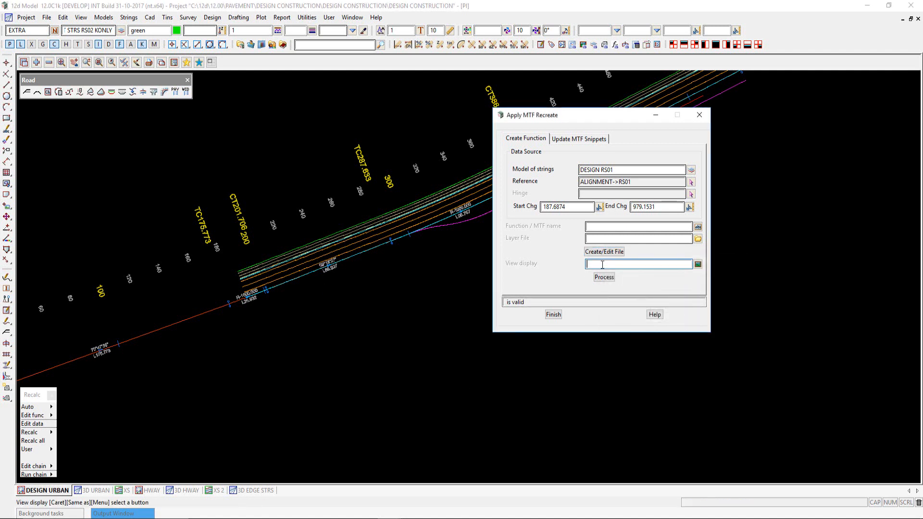
{"action": "middle_click", "coordinate": [602, 264]}
{"action": "left_click", "coordinate": [362, 293]}
{"action": "middle_click", "coordinate": [361, 294]}
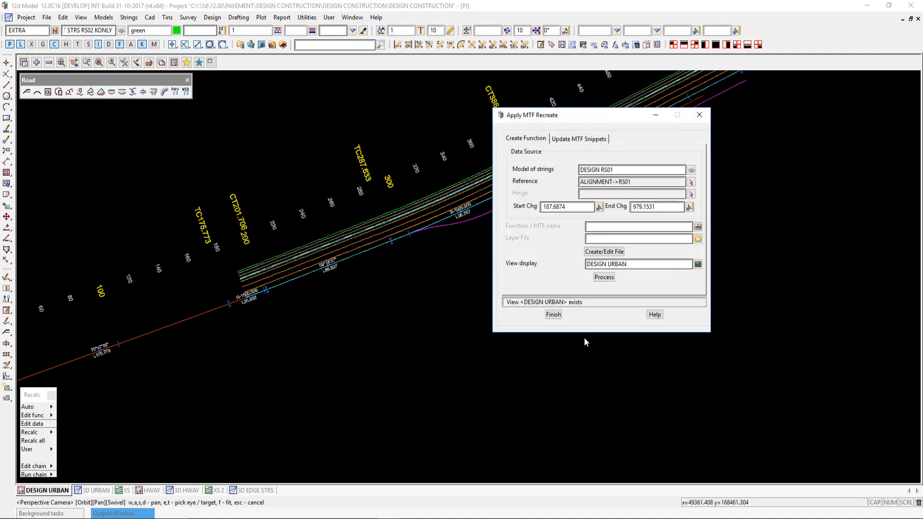
{"action": "left_click", "coordinate": [605, 278]}
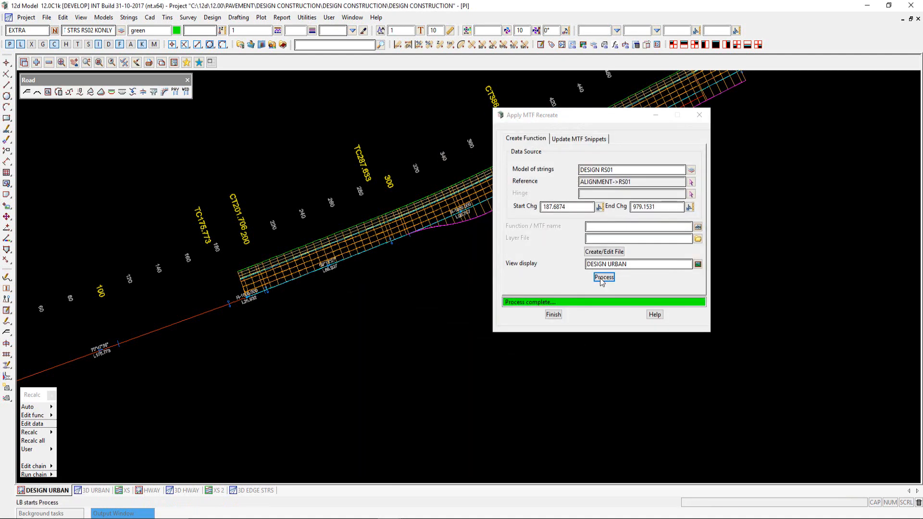
Close the completed MTF recreate form and add the RS01 Construction Sections model to the 3D URBAN view.
{"action": "left_click", "coordinate": [553, 315]}
{"action": "scroll", "coordinate": [282, 237], "scroll_direction": "up", "scroll_amount": 5}
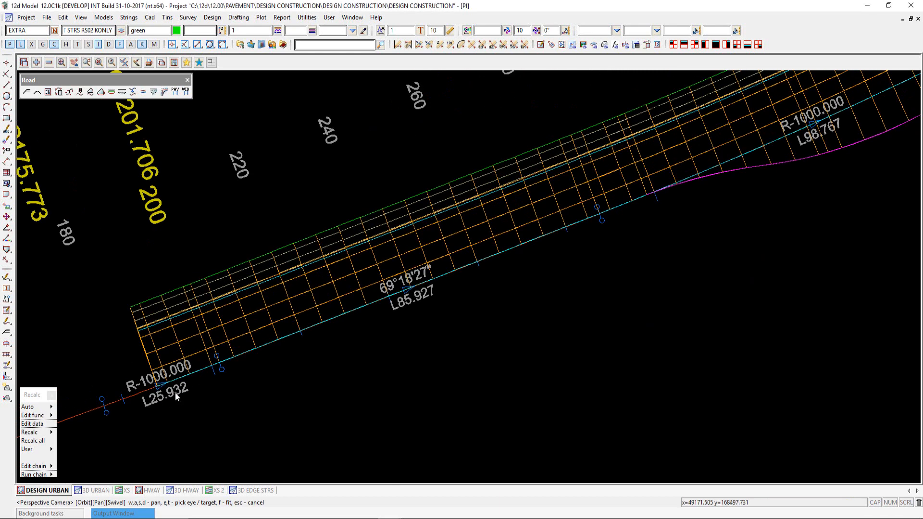
{"action": "left_click", "coordinate": [91, 490]}
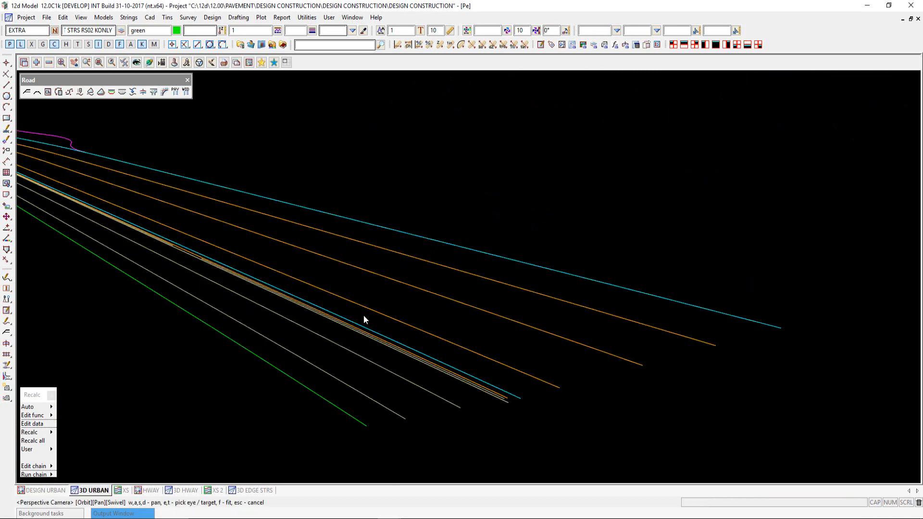
{"action": "left_click", "coordinate": [37, 63]}
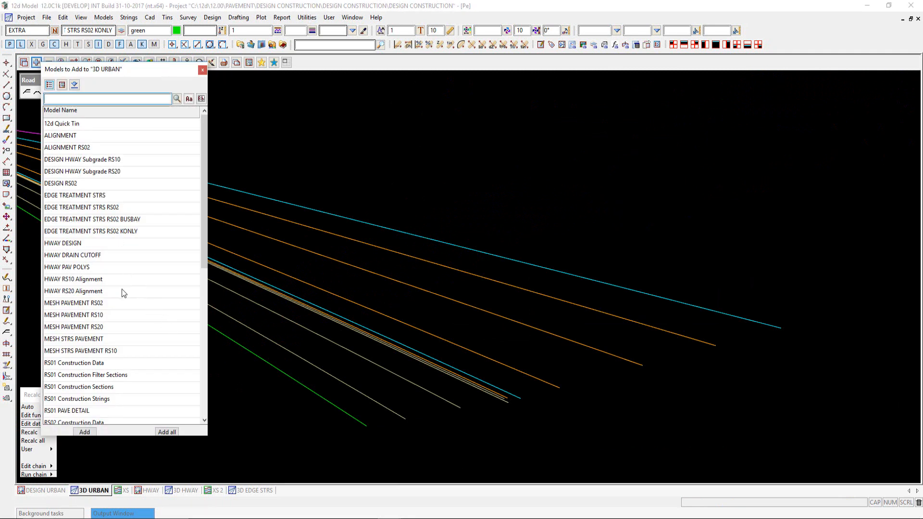
{"action": "scroll", "coordinate": [144, 317], "scroll_direction": "down", "scroll_amount": 3}
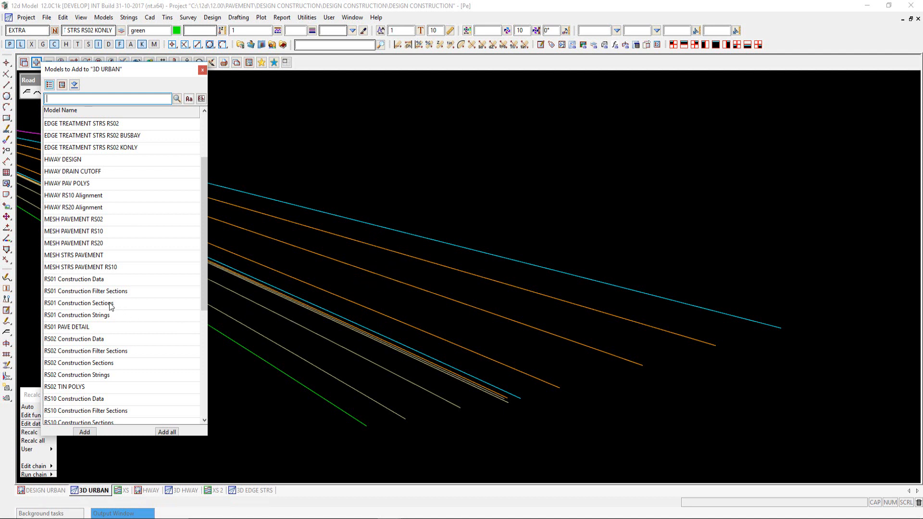
{"action": "double_click", "coordinate": [104, 306]}
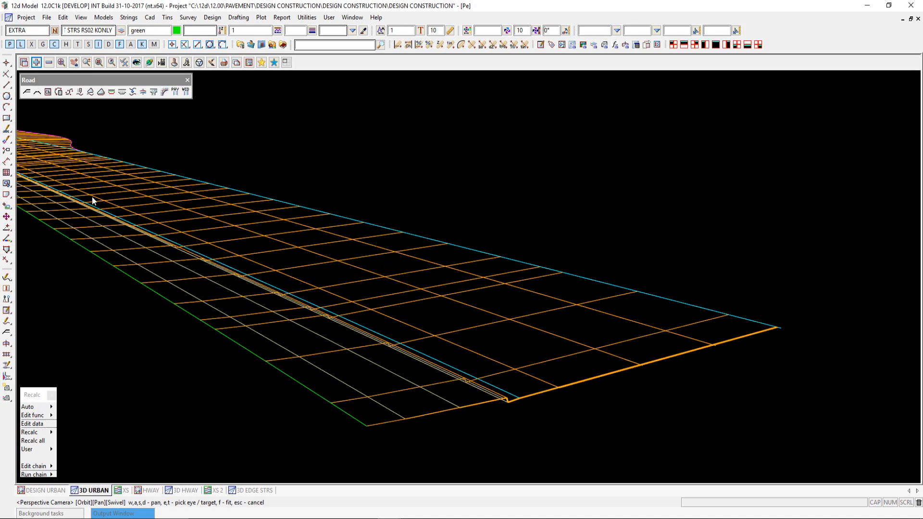
Replace the DESIGN RS01 model in the 3D URBAN view with the RS01 Construction Strings model.
{"action": "left_click", "coordinate": [49, 64]}
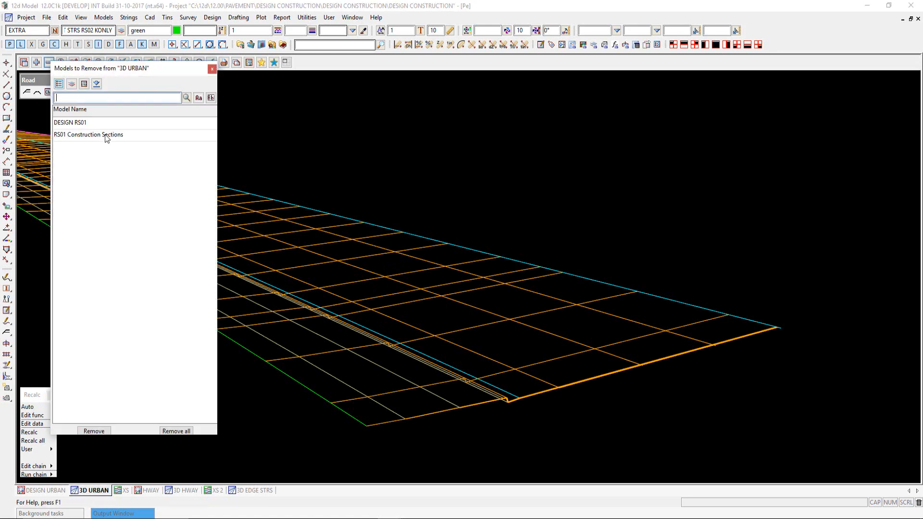
{"action": "double_click", "coordinate": [76, 123]}
{"action": "left_click", "coordinate": [36, 63]}
{"action": "scroll", "coordinate": [148, 312], "scroll_direction": "down", "scroll_amount": 5}
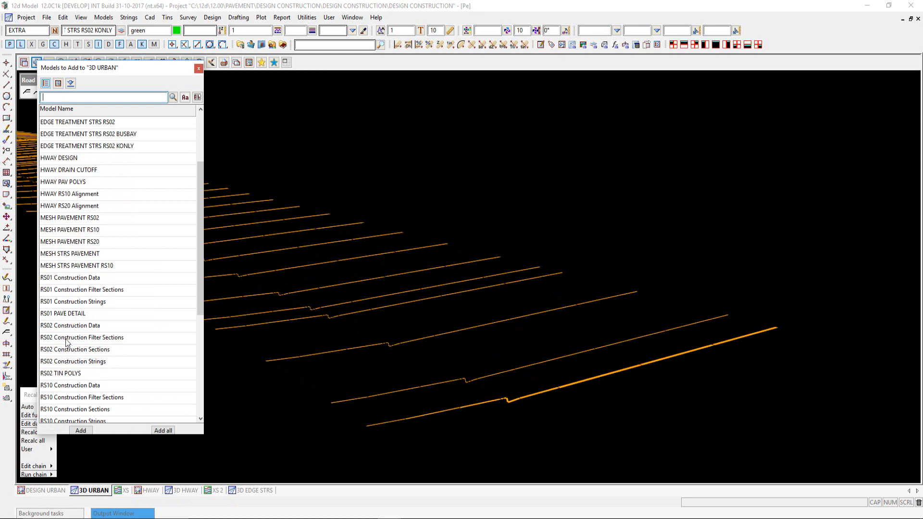
{"action": "double_click", "coordinate": [77, 302]}
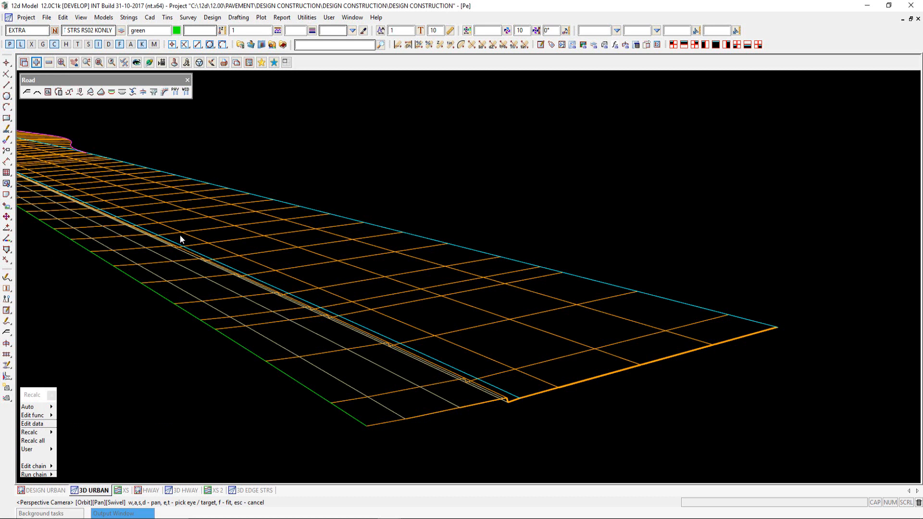
Edit the RS01 Apply MTF function with a section separation of 1, apply it, and redraw the 3D view.
{"action": "left_click", "coordinate": [39, 416]}
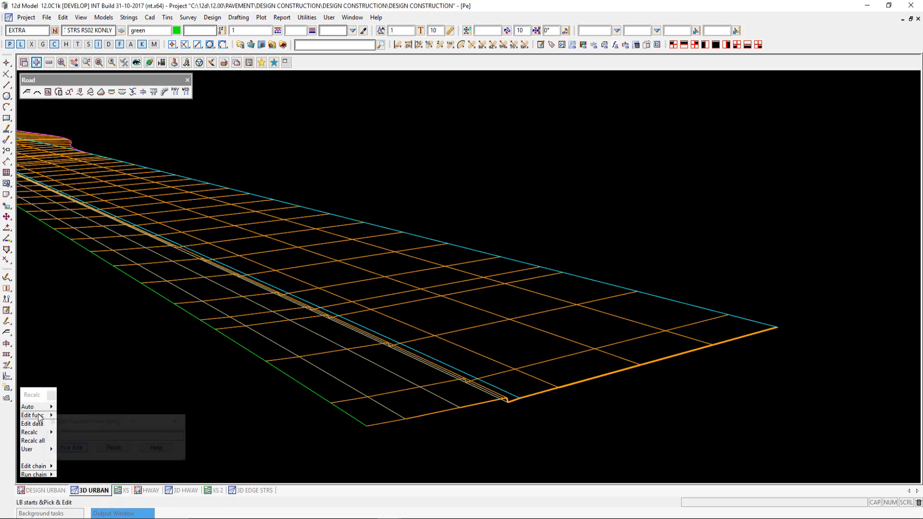
{"action": "middle_click", "coordinate": [235, 328]}
{"action": "left_click_drag", "start_coordinate": [367, 243], "coordinate": [183, 113]}
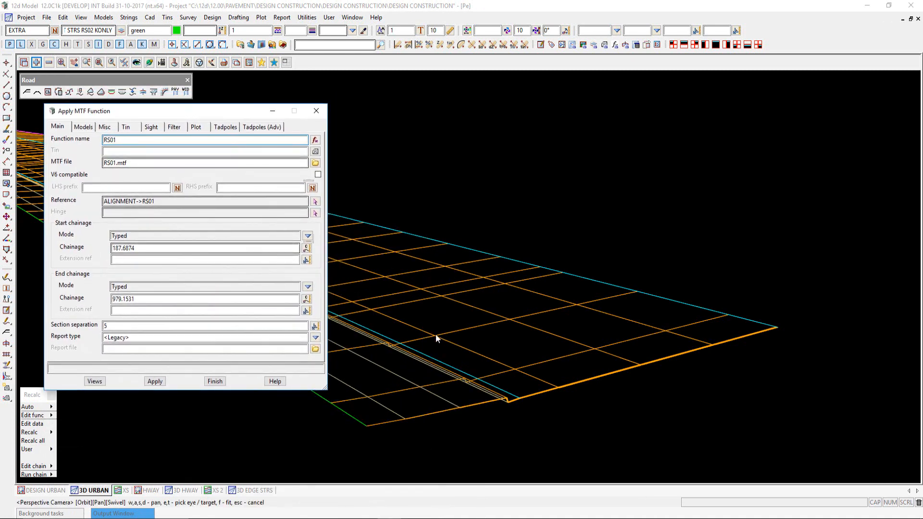
{"action": "left_click", "coordinate": [98, 326]}
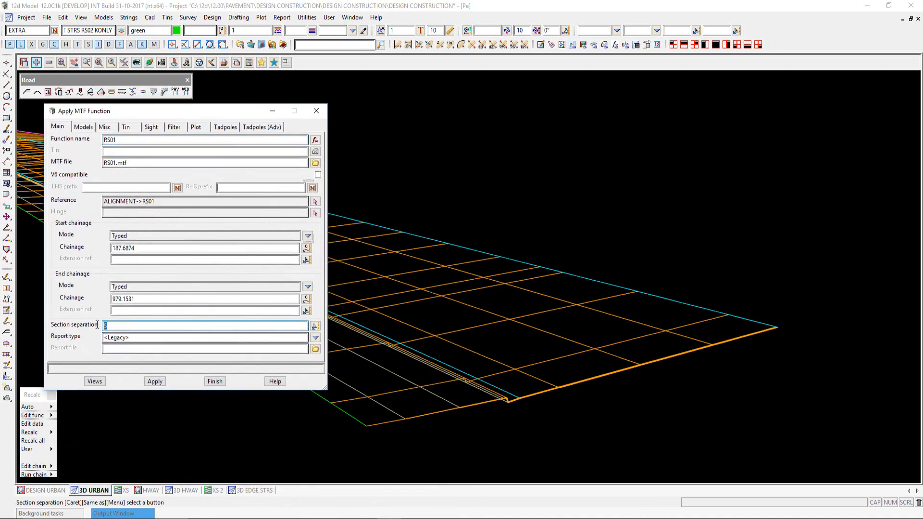
{"action": "type", "text": "1"}
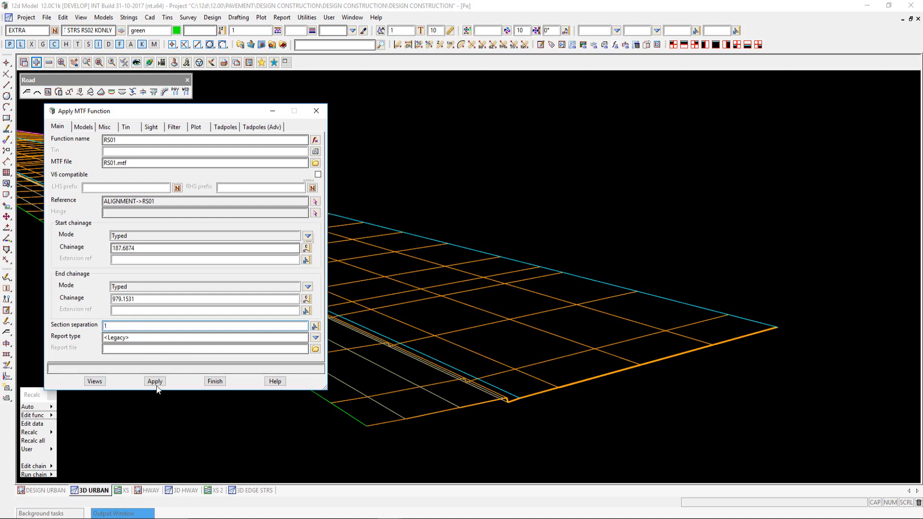
{"action": "left_click", "coordinate": [155, 382]}
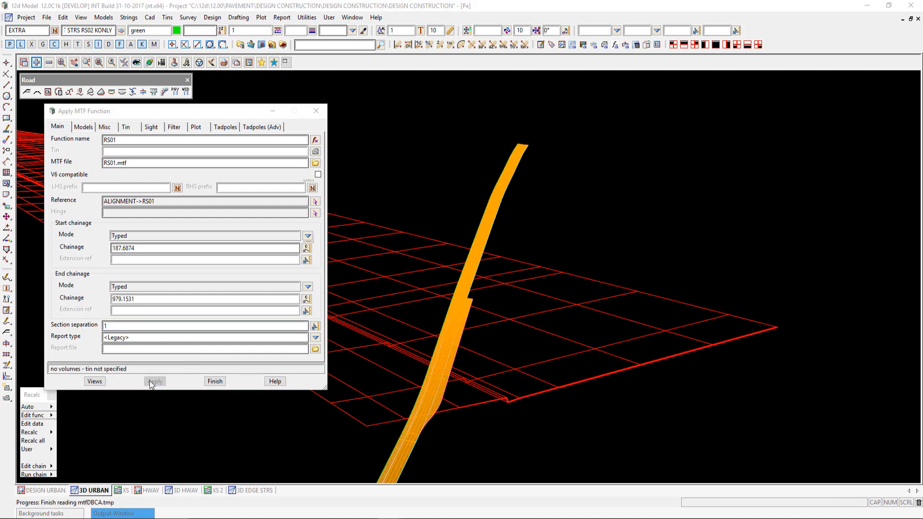
{"action": "left_click", "coordinate": [215, 381]}
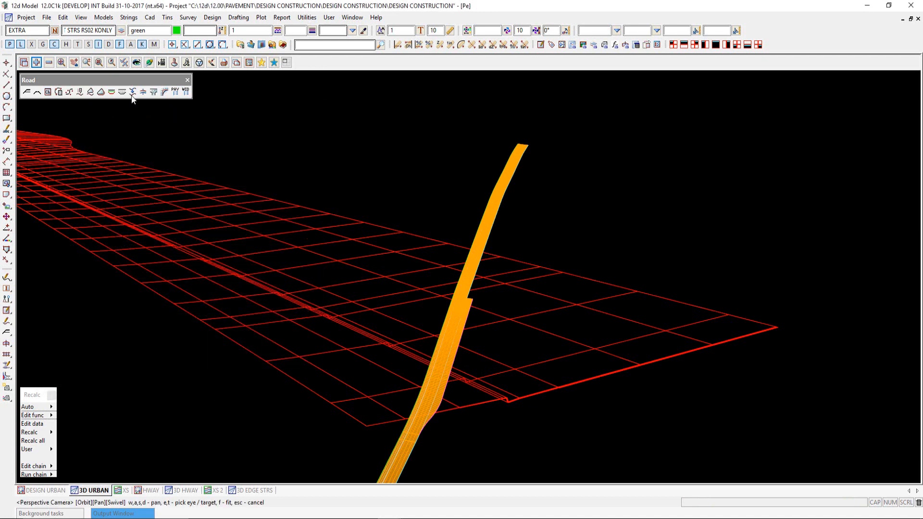
{"action": "left_click", "coordinate": [111, 63]}
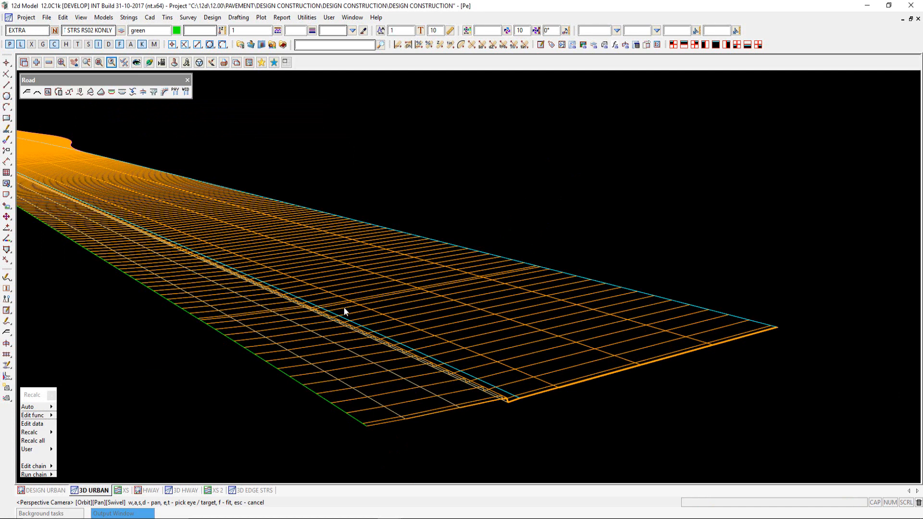
Profile one of the new RS01 cross sections in the XS view and add the RS01 Construction Strings model there.
{"action": "left_click", "coordinate": [120, 490]}
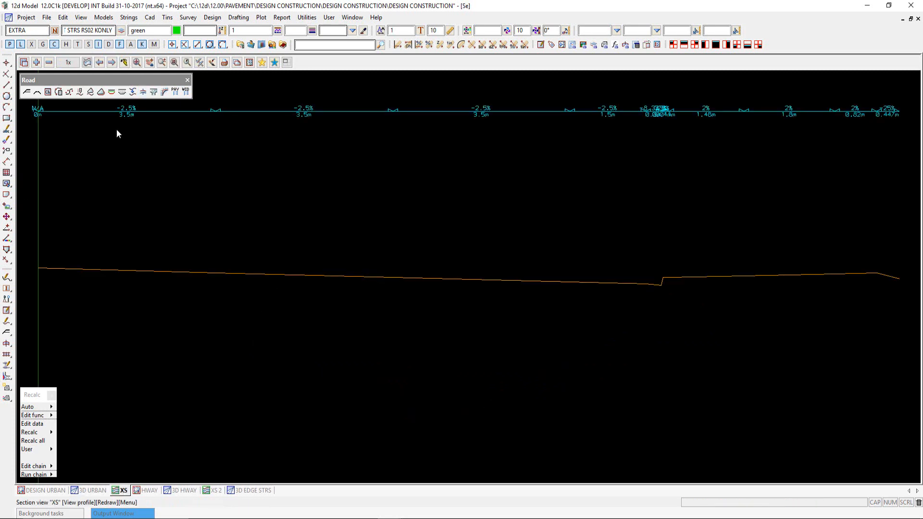
{"action": "left_click", "coordinate": [94, 490]}
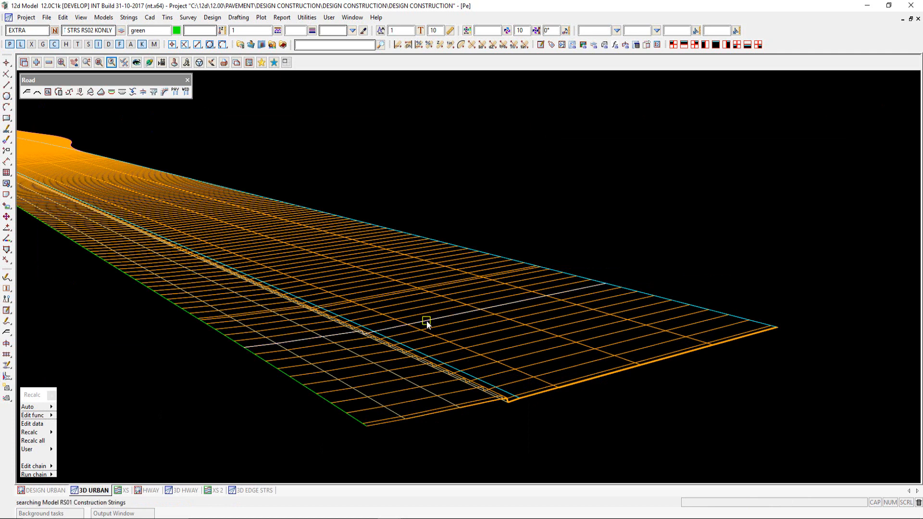
{"action": "left_click", "coordinate": [120, 491]}
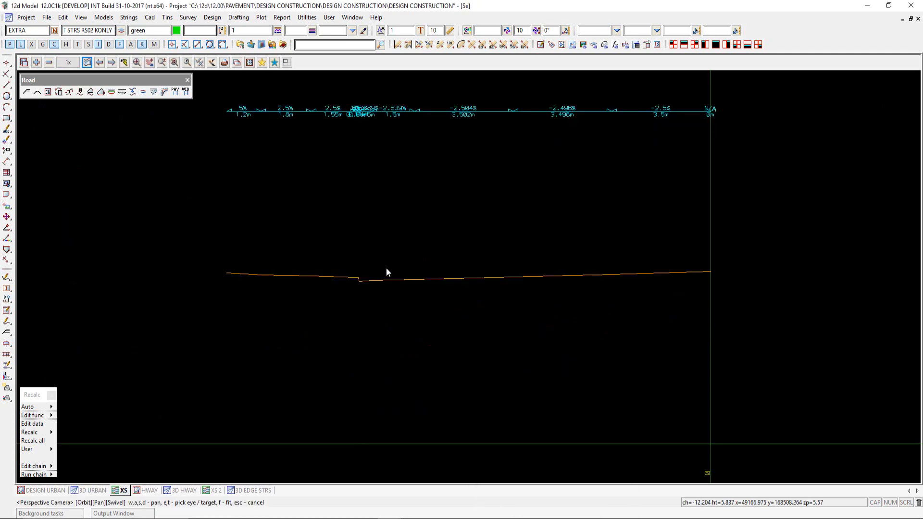
{"action": "left_click", "coordinate": [34, 63]}
{"action": "scroll", "coordinate": [163, 347], "scroll_direction": "down", "scroll_amount": 2}
{"action": "scroll", "coordinate": [163, 348], "scroll_direction": "down", "scroll_amount": 3}
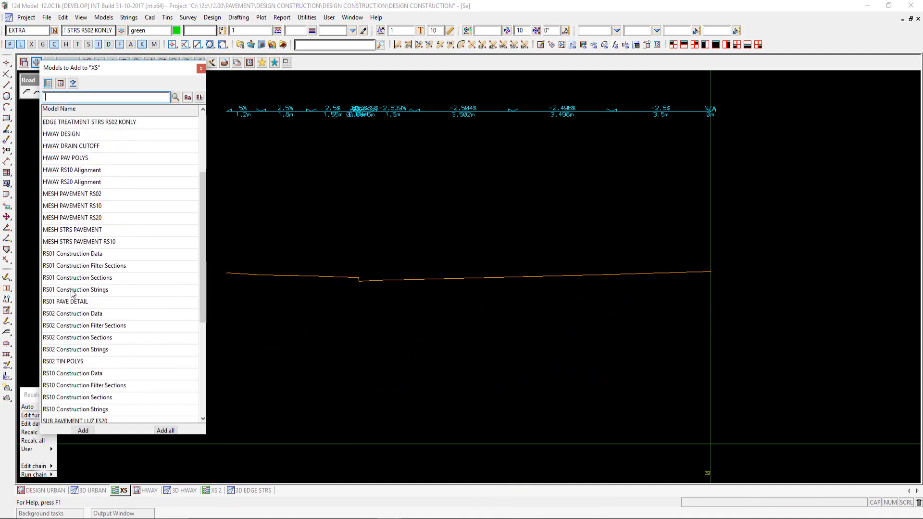
{"action": "double_click", "coordinate": [72, 290]}
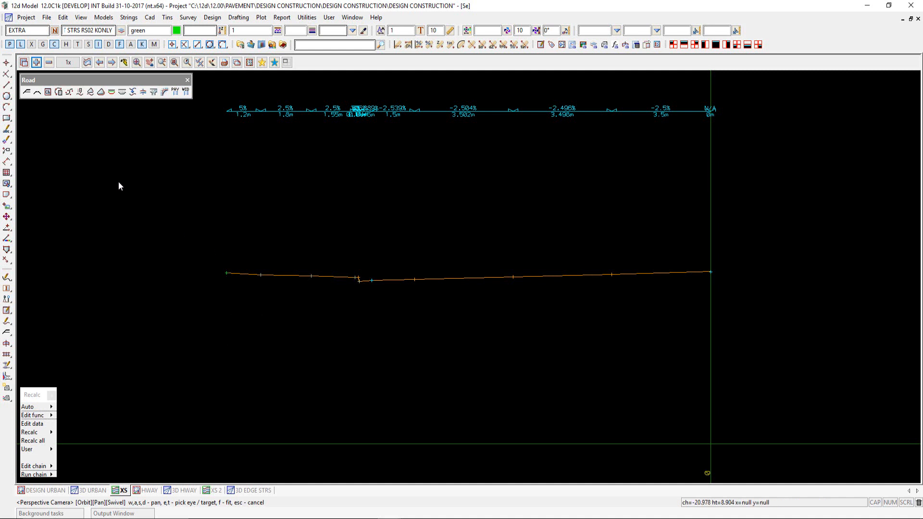
Review the Update MTF Snippets details of Apply MTF Recreate for the RS01 function, then close the form without recalculating.
{"action": "left_click", "coordinate": [212, 18]}
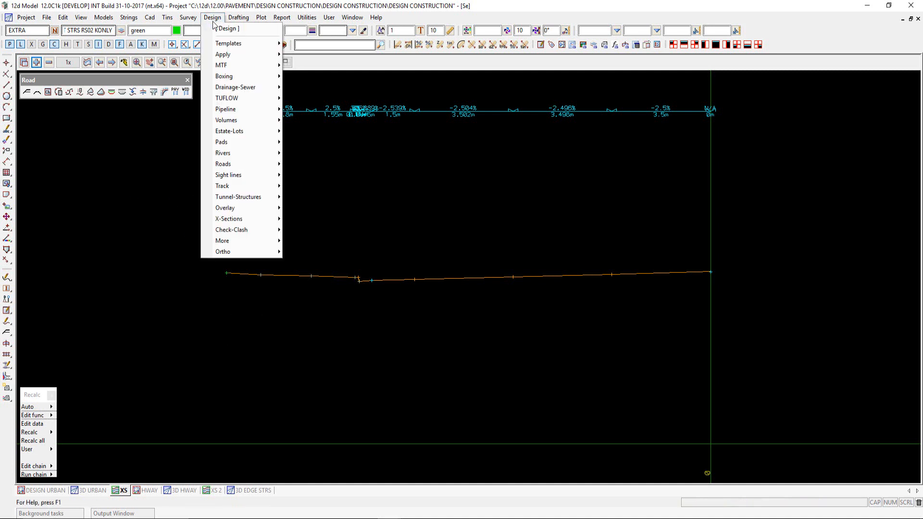
{"action": "mouse_move", "coordinate": [225, 55]}
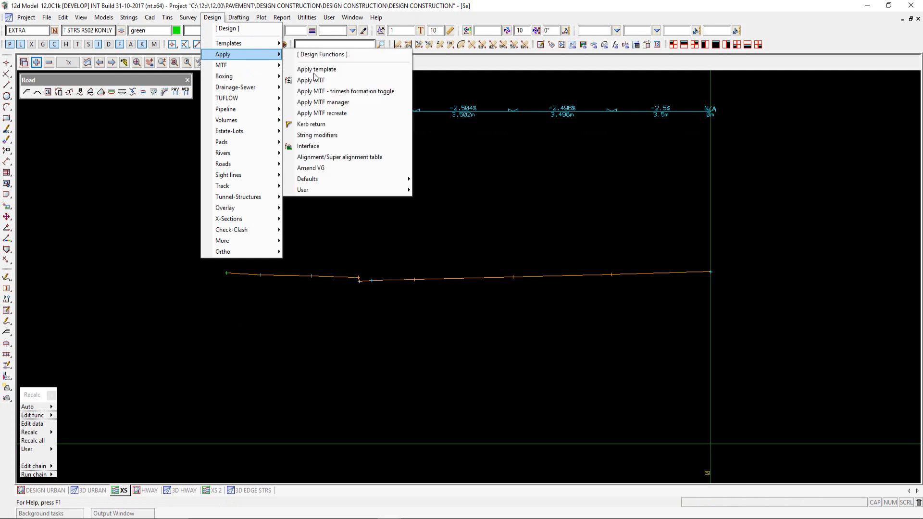
{"action": "left_click", "coordinate": [347, 115]}
{"action": "left_click", "coordinate": [331, 181]}
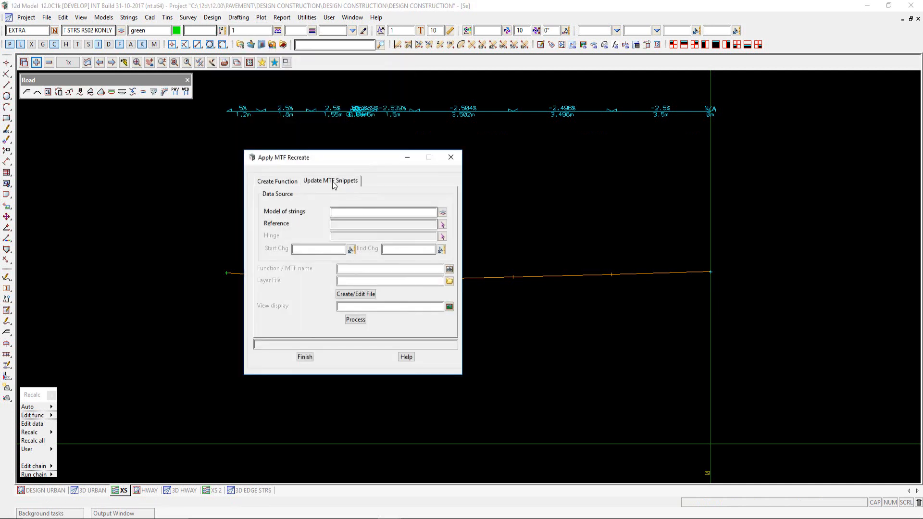
{"action": "left_click", "coordinate": [441, 212]}
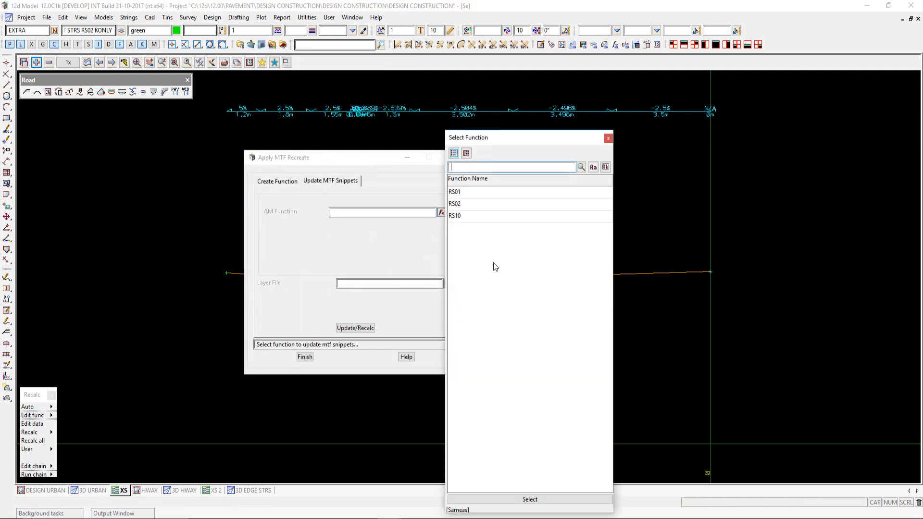
{"action": "double_click", "coordinate": [460, 193]}
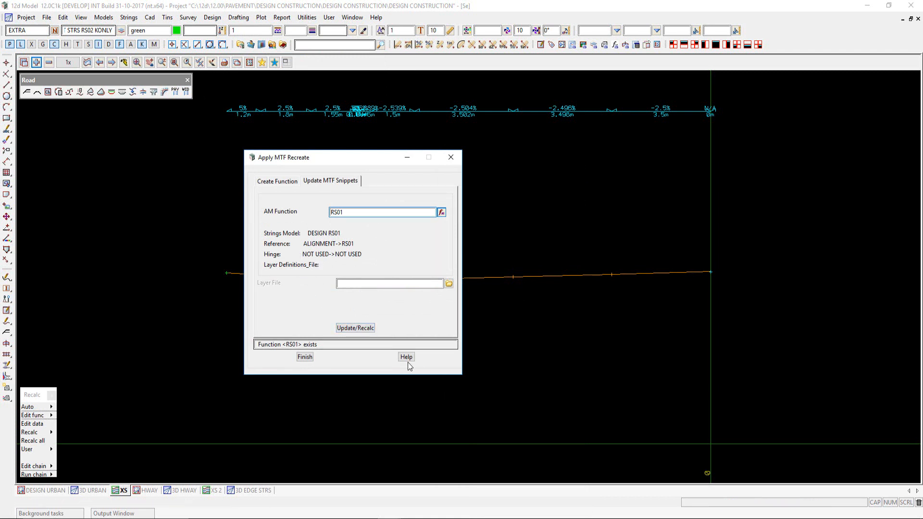
{"action": "left_click", "coordinate": [305, 357]}
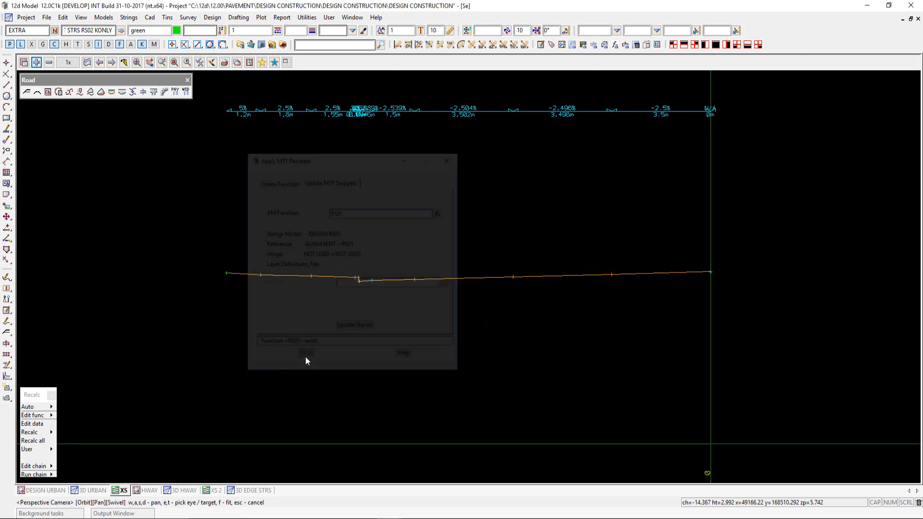
Open the RS01 function data for editing from its cross section and bring up the left MTF modifiers beside the section.
{"action": "left_click", "coordinate": [41, 425]}
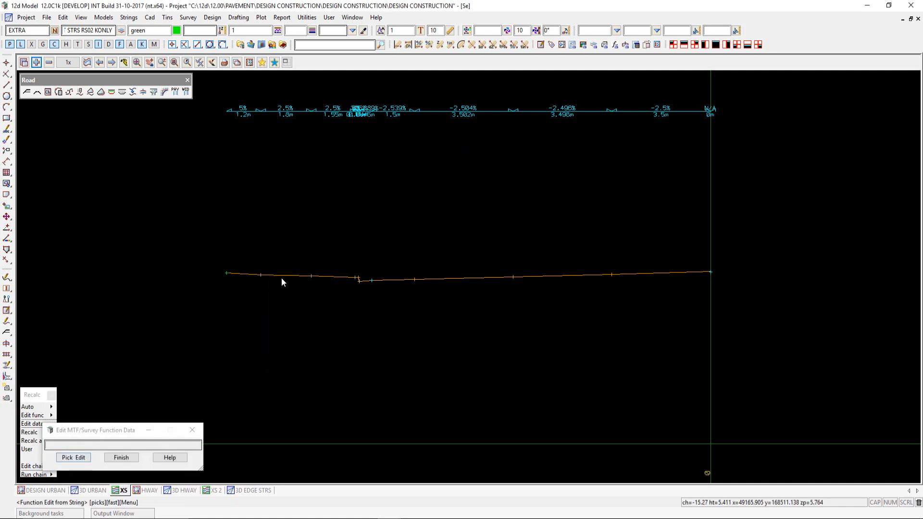
{"action": "left_click", "coordinate": [283, 279]}
{"action": "left_click_drag", "start_coordinate": [302, 286], "coordinate": [48, 123]}
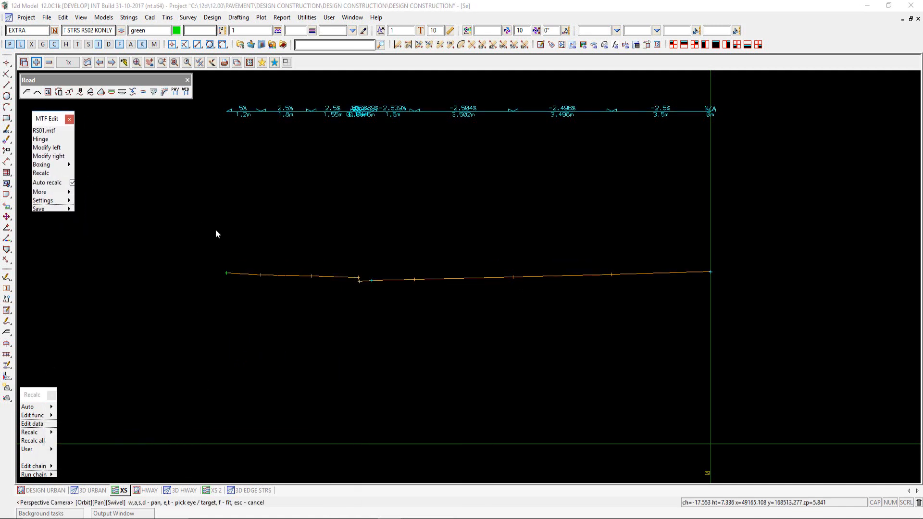
{"action": "left_click", "coordinate": [46, 147]}
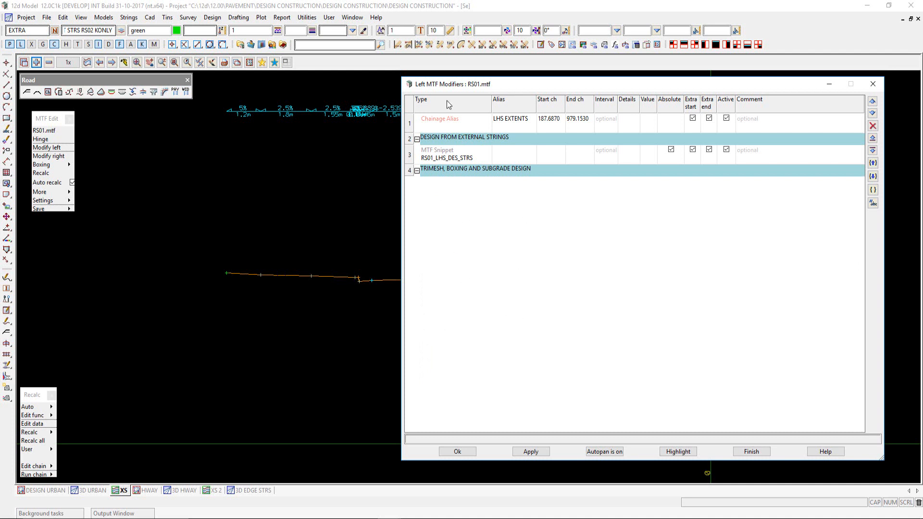
{"action": "left_click_drag", "start_coordinate": [498, 87], "coordinate": [532, 70]}
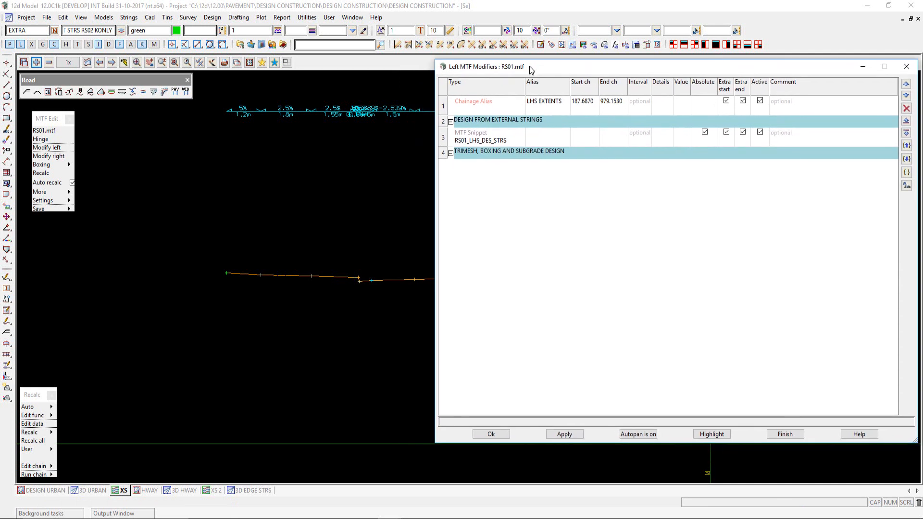
{"action": "scroll", "coordinate": [172, 269], "scroll_direction": "down", "scroll_amount": 1}
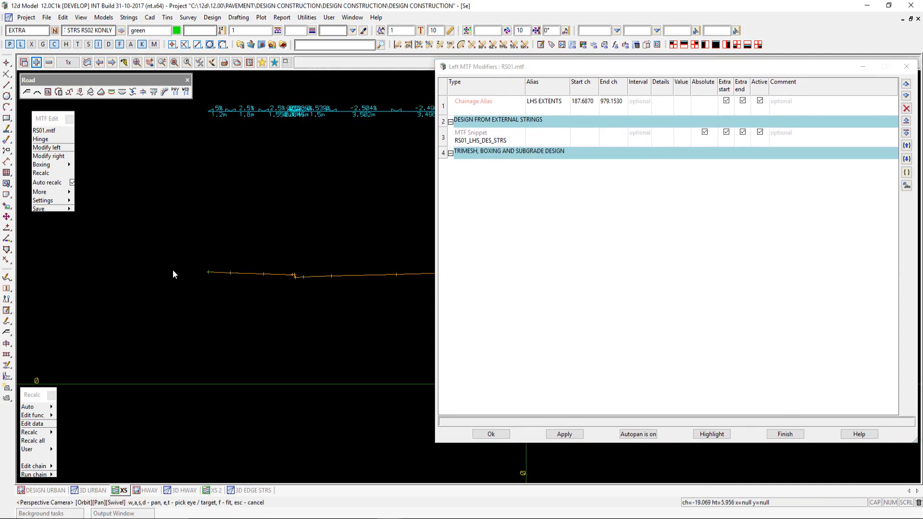
{"action": "scroll", "coordinate": [356, 267], "scroll_direction": "up", "scroll_amount": 2}
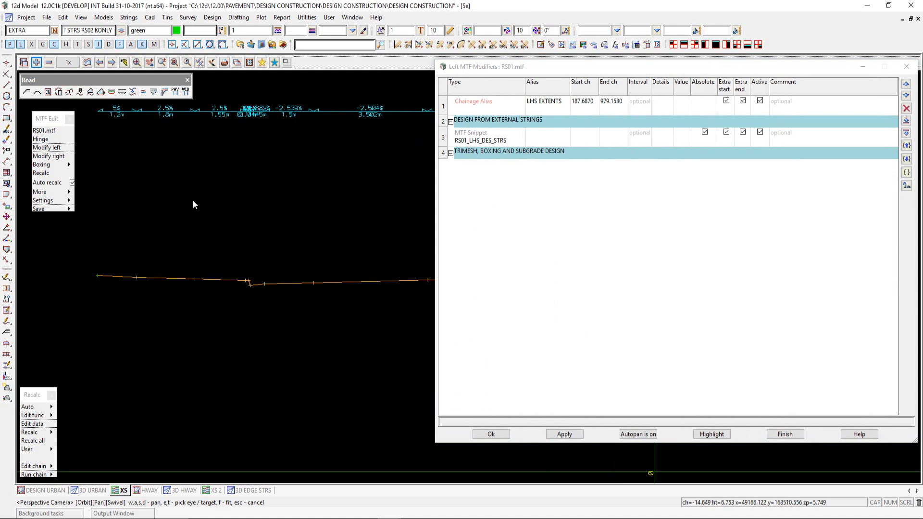
Open the MTF Snippet Pavement Manager and enlarge it to show more of the reference style tree.
{"action": "left_click", "coordinate": [174, 94]}
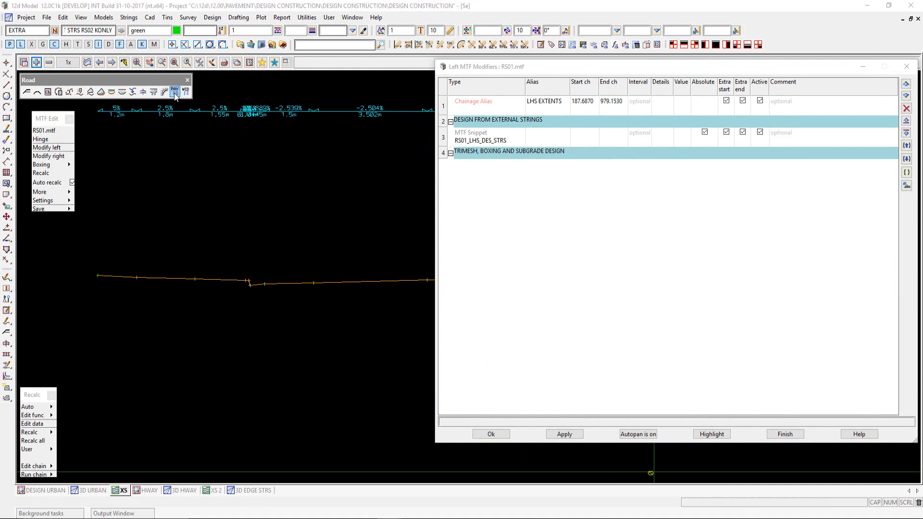
{"action": "left_click_drag", "start_coordinate": [389, 169], "coordinate": [281, 106]}
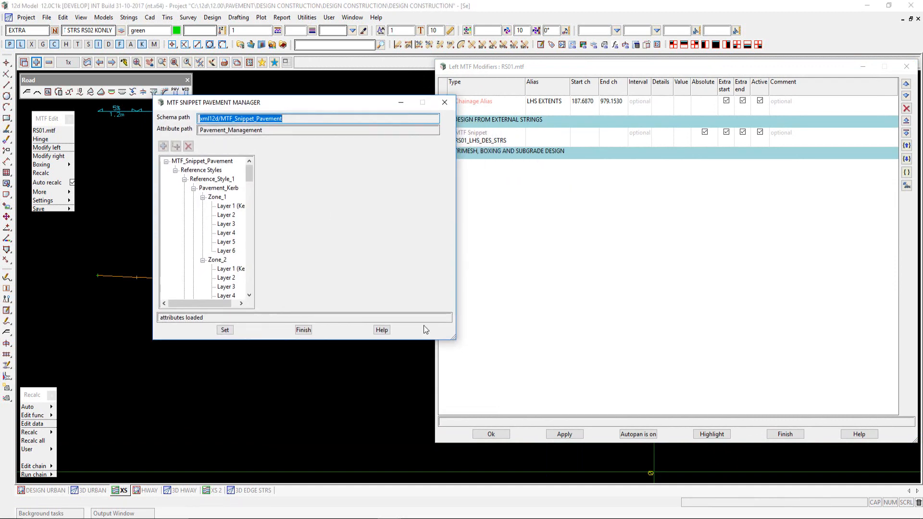
{"action": "left_click_drag", "start_coordinate": [456, 339], "coordinate": [564, 425]}
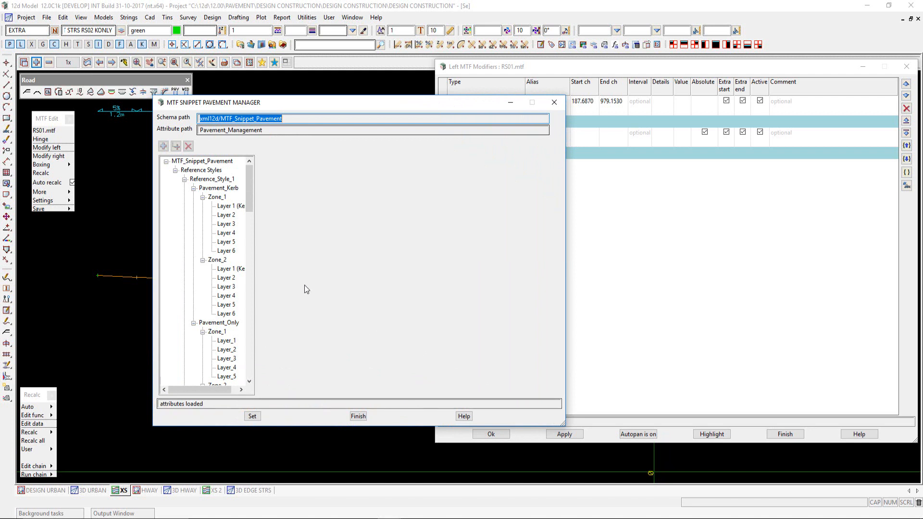
Collapse the three reference styles in the pavement manager and review each one's description, model, prefixes and tin strings offset.
{"action": "left_click", "coordinate": [184, 179]}
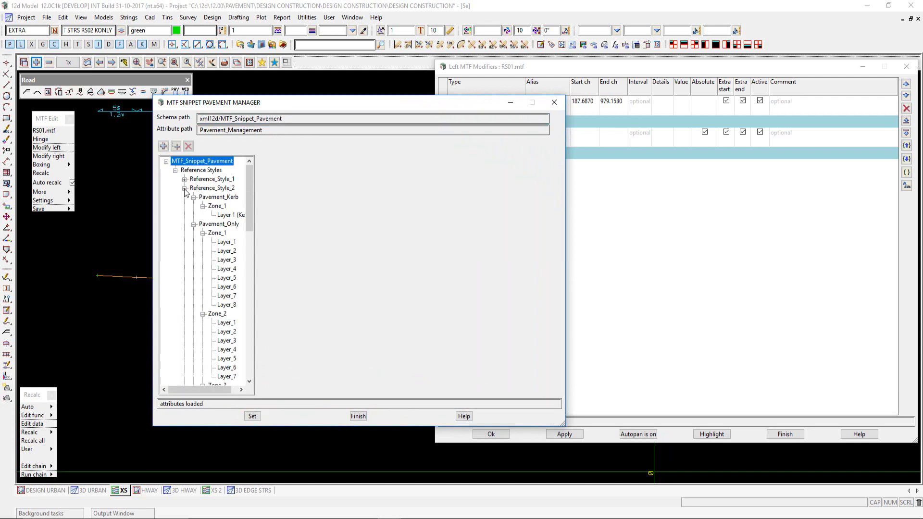
{"action": "left_click", "coordinate": [185, 188]}
{"action": "left_click", "coordinate": [184, 197]}
{"action": "left_click", "coordinate": [207, 180]}
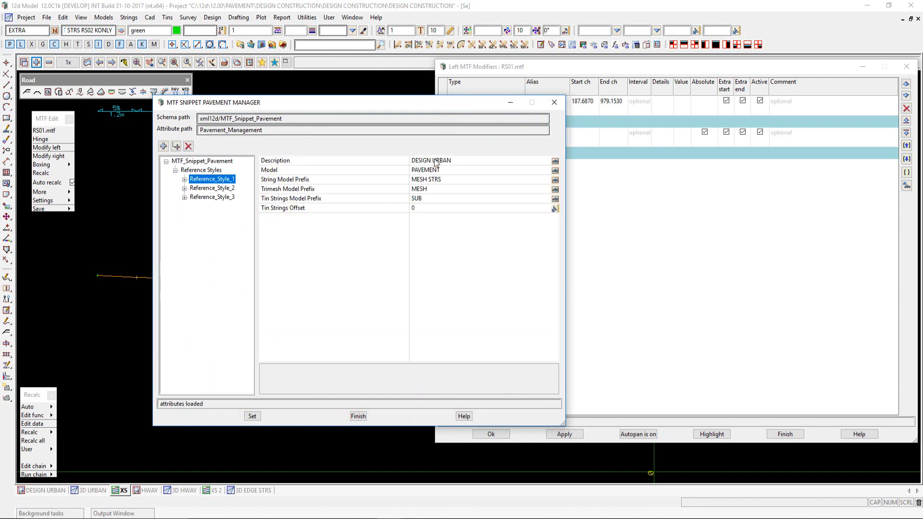
{"action": "left_click", "coordinate": [216, 189]}
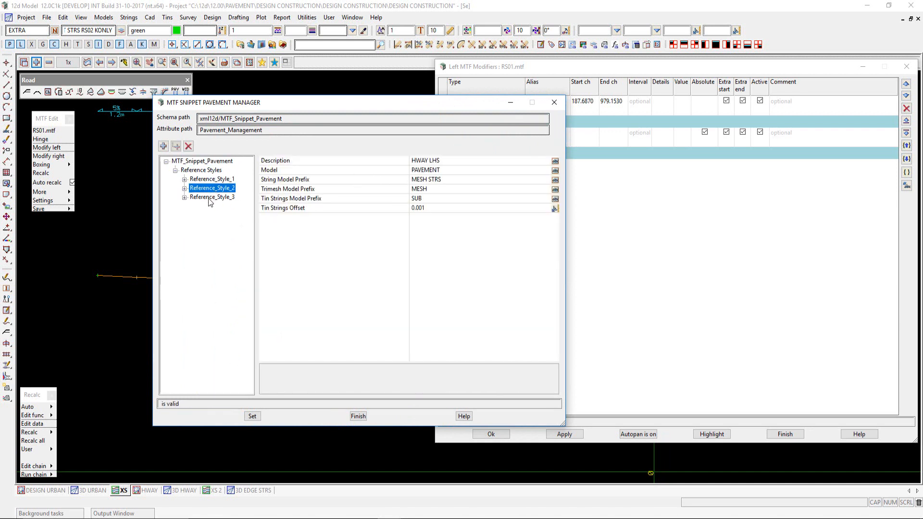
{"action": "left_click", "coordinate": [209, 197]}
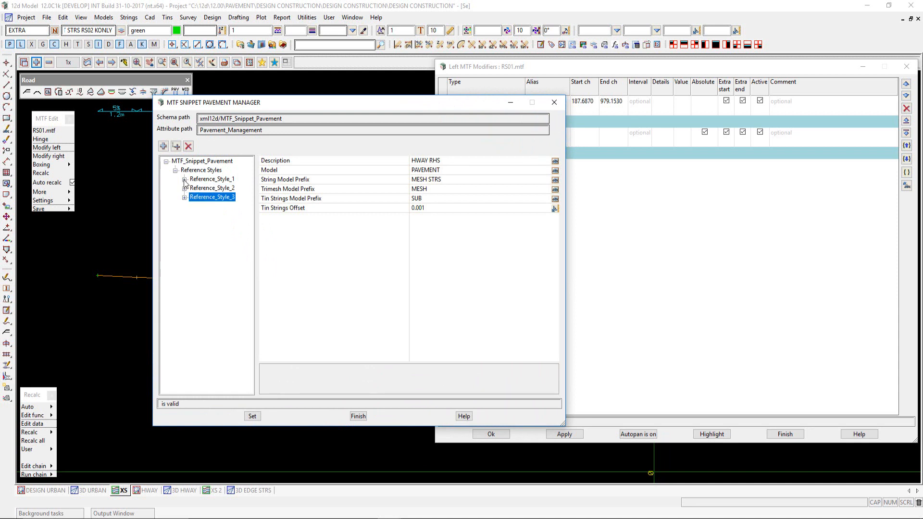
{"action": "left_click", "coordinate": [203, 171]}
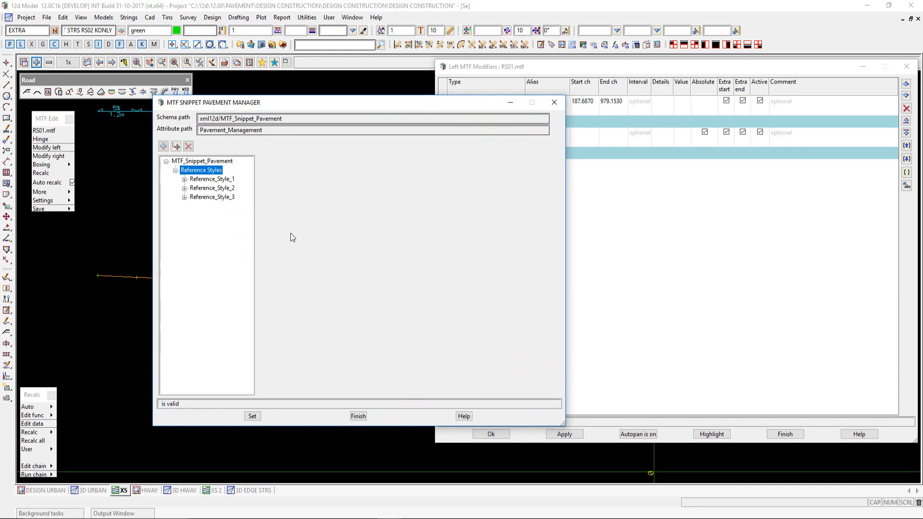
{"action": "left_click", "coordinate": [203, 181]}
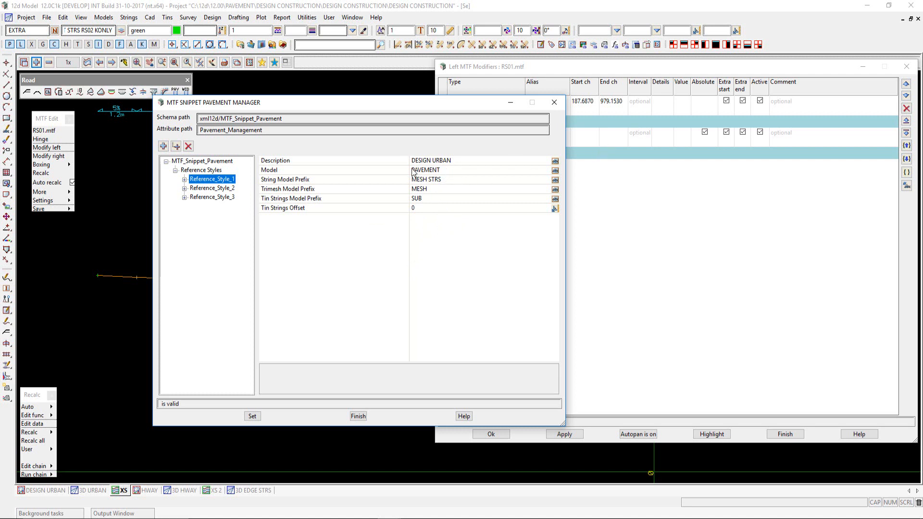
{"action": "left_click", "coordinate": [432, 189]}
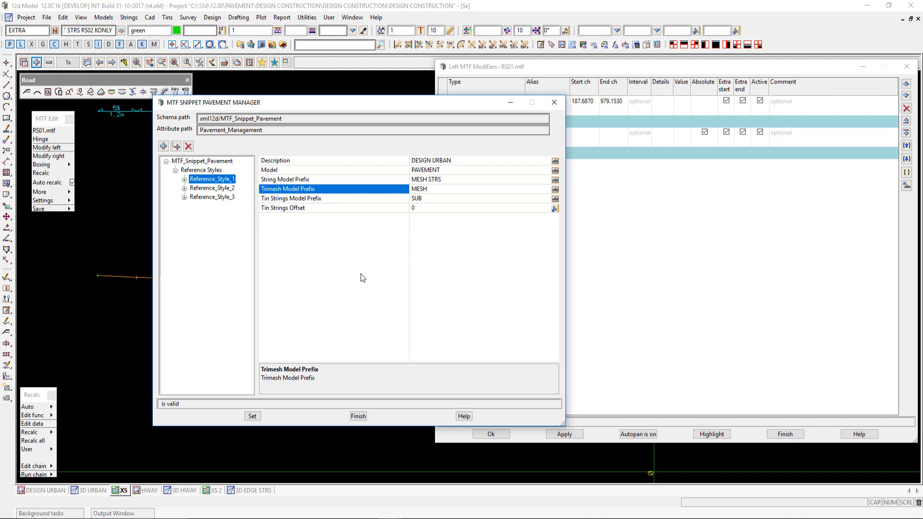
Review the zone descriptions and the Zone_1 layer settings under Pavement_Kerb of Reference_Style_1.
{"action": "left_click", "coordinate": [184, 179]}
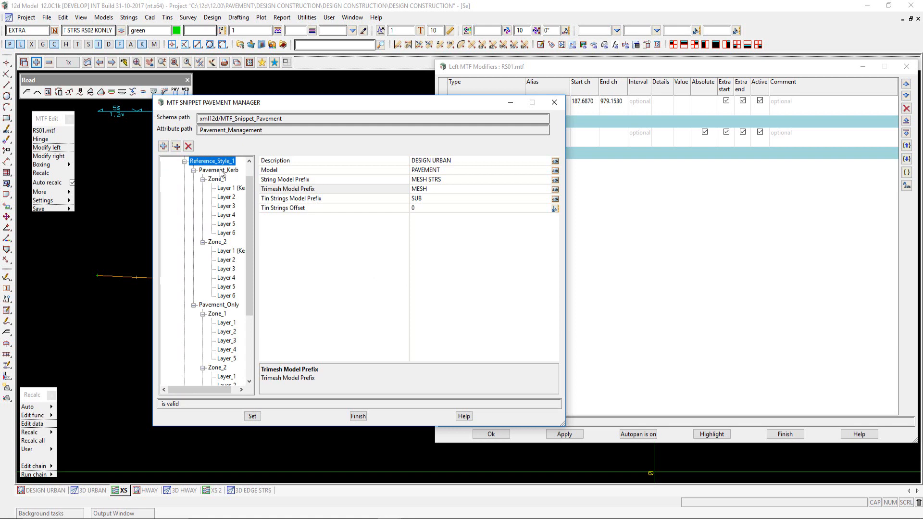
{"action": "left_click_drag", "start_coordinate": [313, 105], "coordinate": [386, 52]}
{"action": "left_click", "coordinate": [283, 126]}
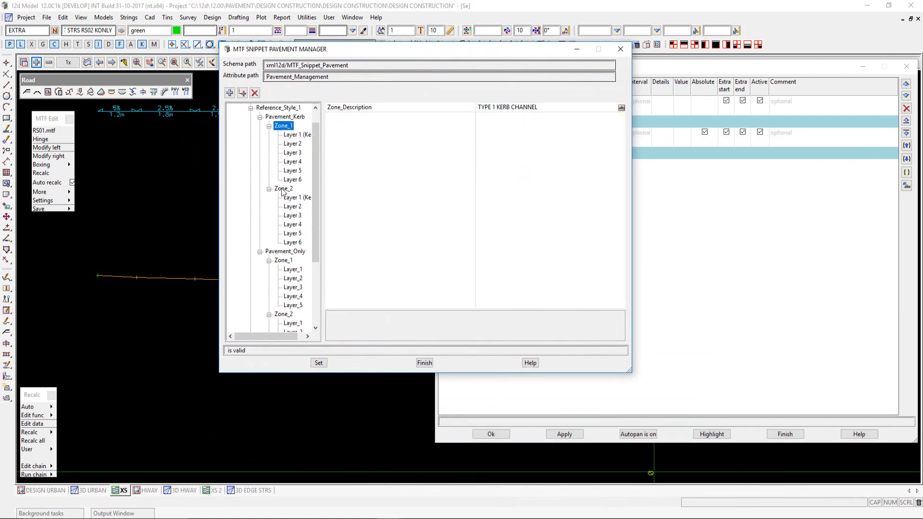
{"action": "left_click", "coordinate": [284, 189]}
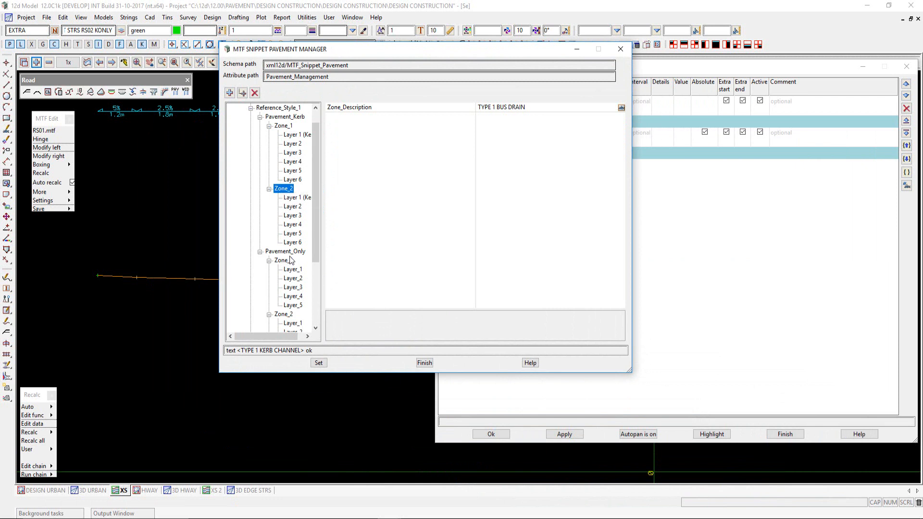
{"action": "left_click", "coordinate": [293, 135]}
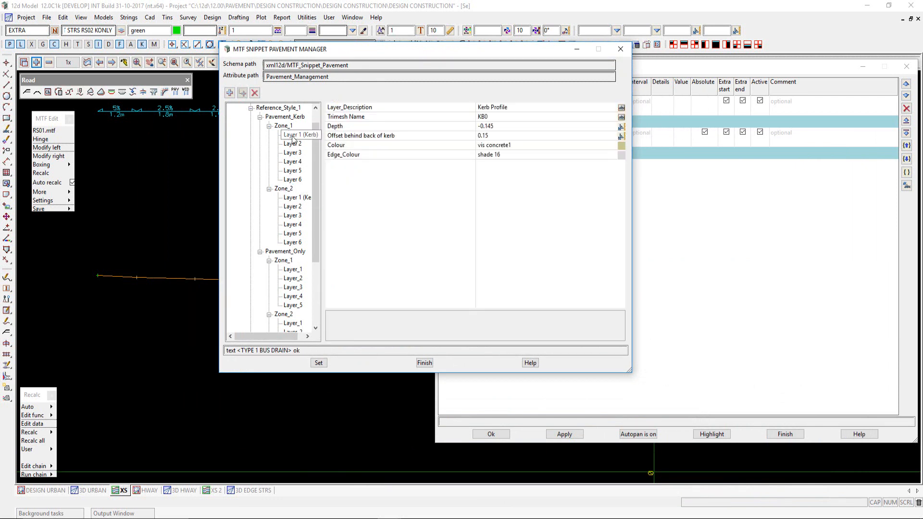
{"action": "left_click", "coordinate": [292, 145]}
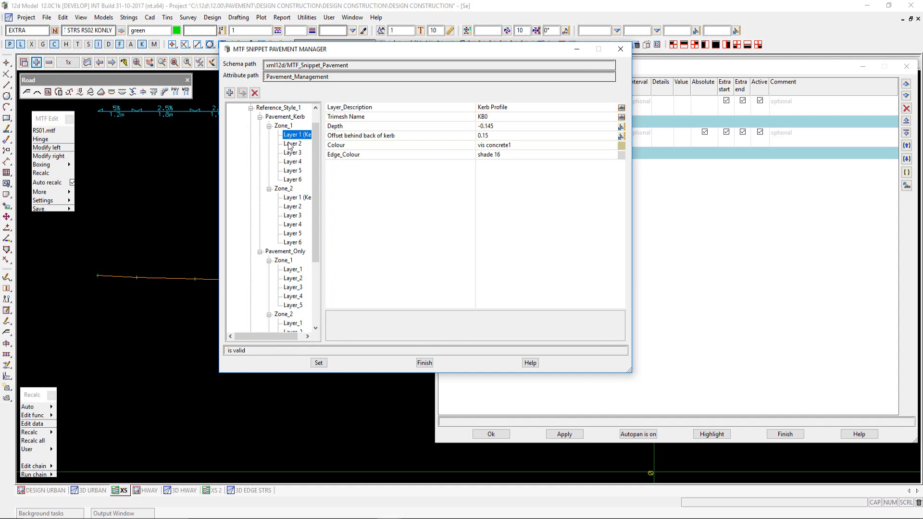
{"action": "left_click", "coordinate": [293, 153]}
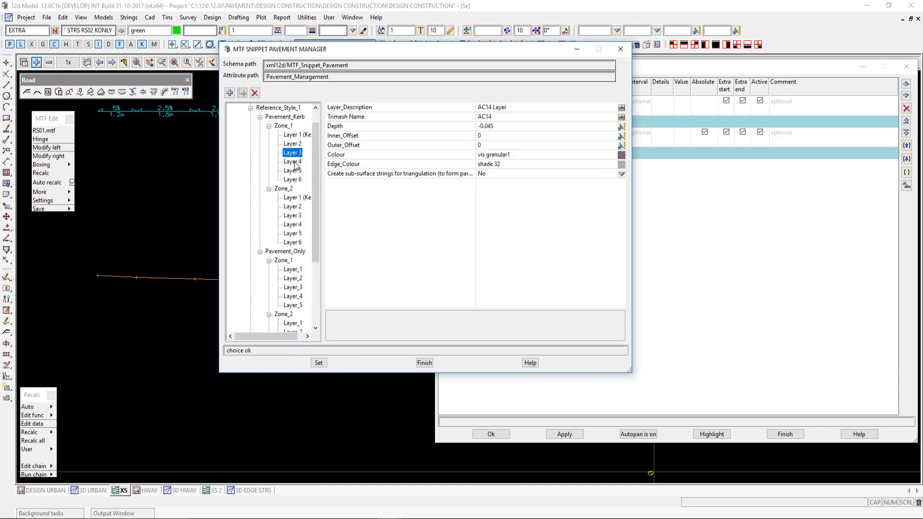
{"action": "left_click", "coordinate": [295, 163]}
{"action": "left_click", "coordinate": [295, 171]}
{"action": "left_click", "coordinate": [296, 181]}
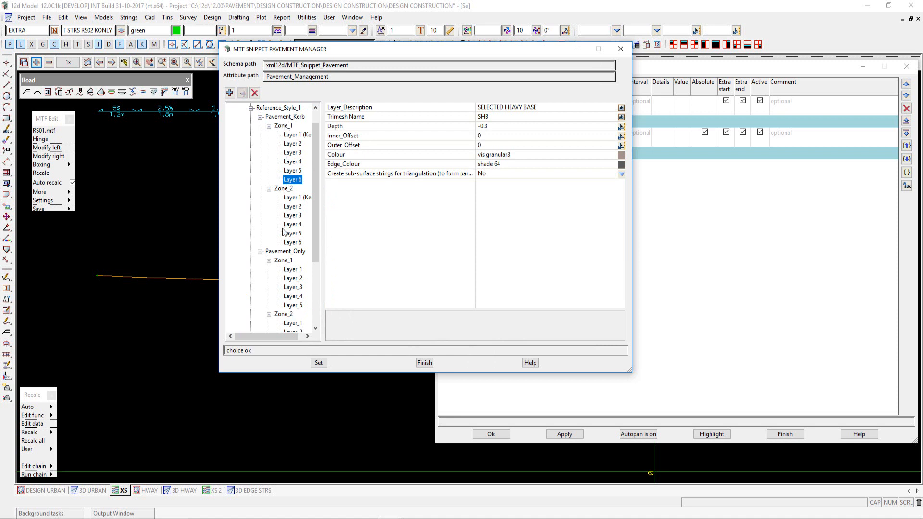
Review layers of Zone_1 and Zone_3 under Pavement_Only of Reference_Style_1, then close the pavement manager without setting anything.
{"action": "left_click", "coordinate": [260, 118]}
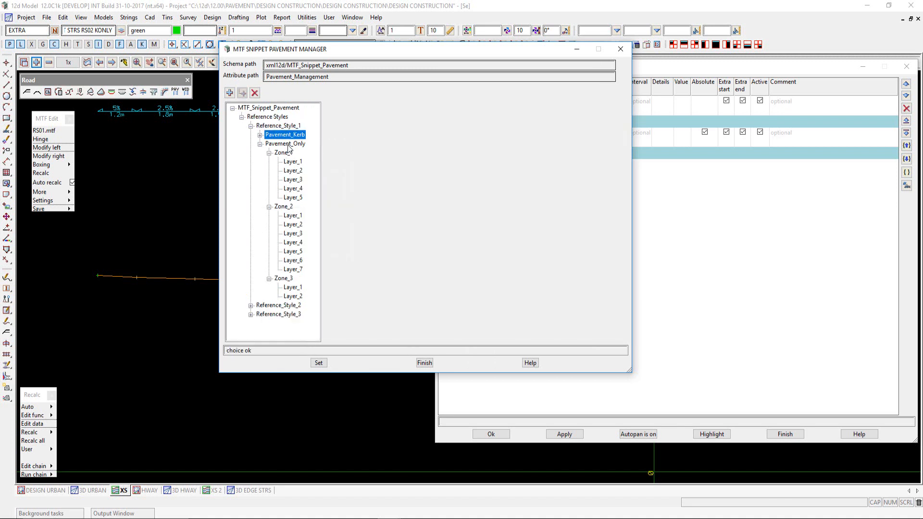
{"action": "left_click", "coordinate": [293, 163]}
{"action": "left_click", "coordinate": [294, 172]}
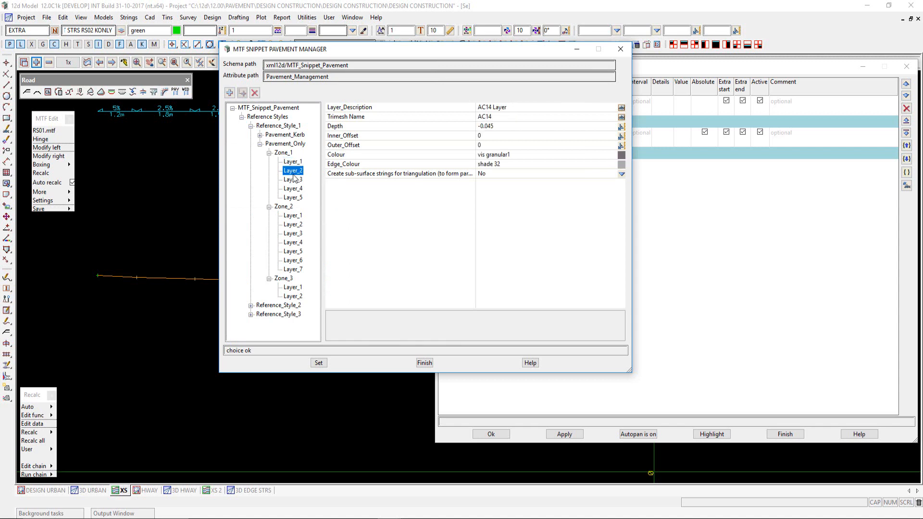
{"action": "left_click", "coordinate": [286, 280]}
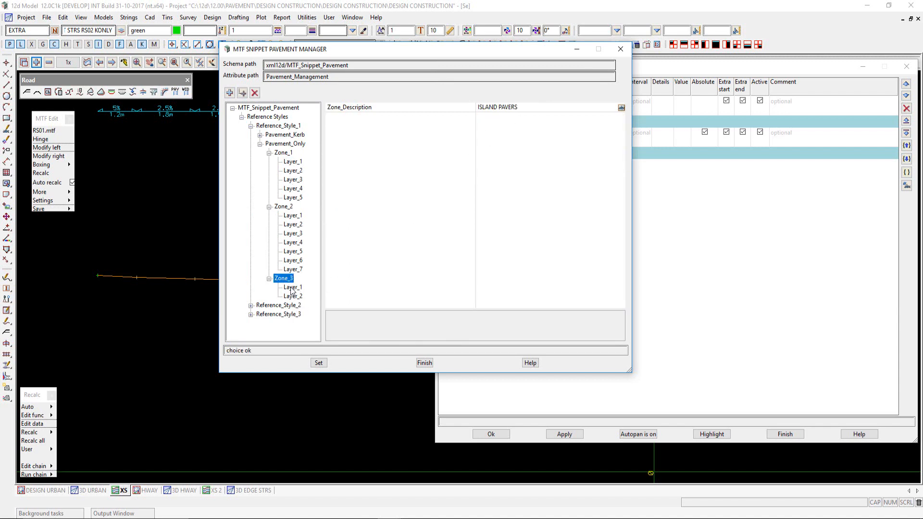
{"action": "left_click", "coordinate": [293, 288]}
{"action": "left_click", "coordinate": [294, 297]}
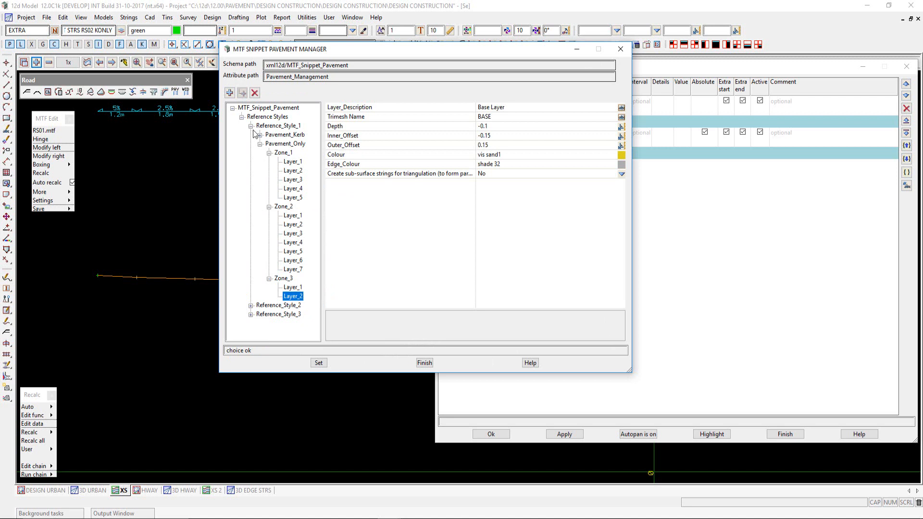
{"action": "left_click", "coordinate": [425, 364]}
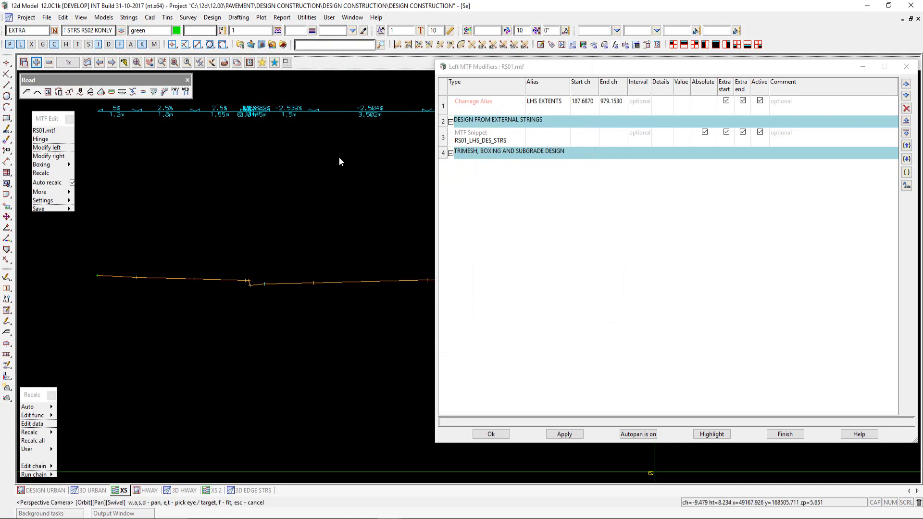
Add an MTF snippet modifier below the TRIMESH, BOXING AND SUBGRADE DESIGN heading using TRI_PAVEMENT_KERB_FROM_ATTRS.mtfsnippet.
{"action": "scroll", "coordinate": [161, 272], "scroll_direction": "down", "scroll_amount": 2}
{"action": "scroll", "coordinate": [162, 271], "scroll_direction": "down", "scroll_amount": 2}
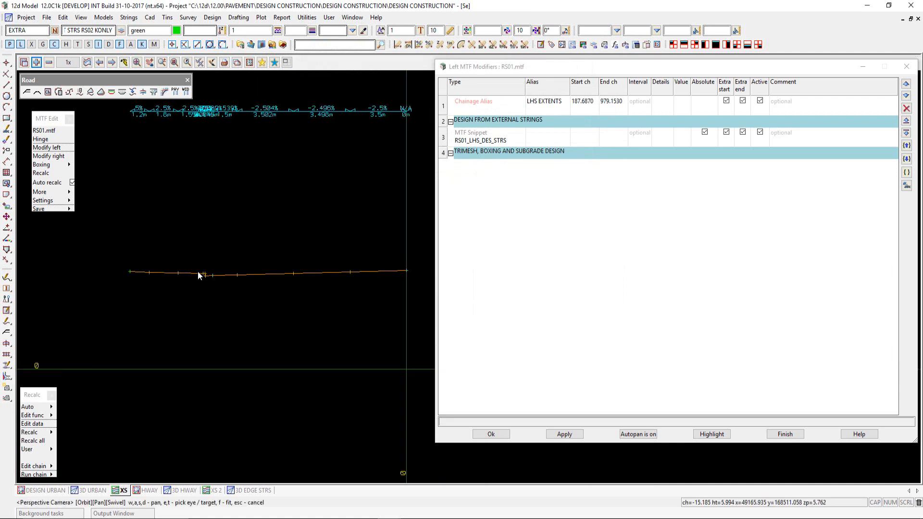
{"action": "scroll", "coordinate": [284, 245], "scroll_direction": "up", "scroll_amount": 1}
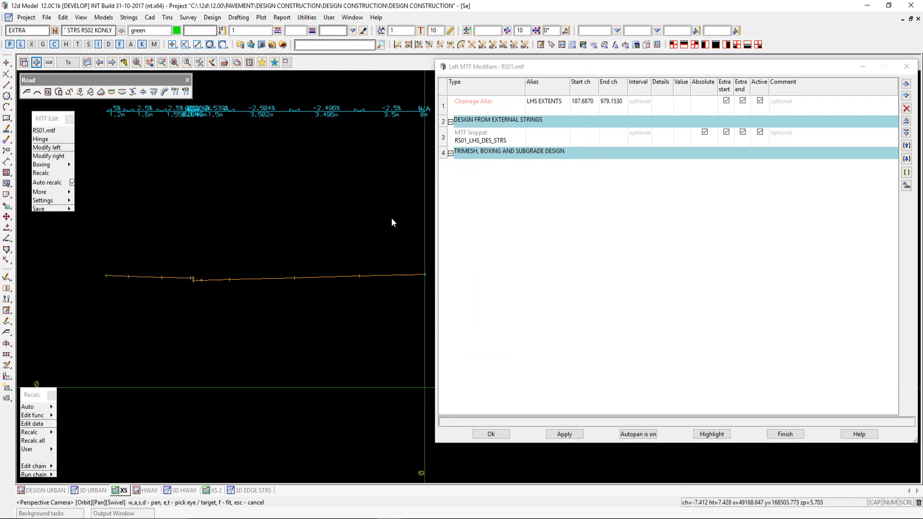
{"action": "left_click", "coordinate": [444, 154]}
{"action": "left_click", "coordinate": [907, 132]}
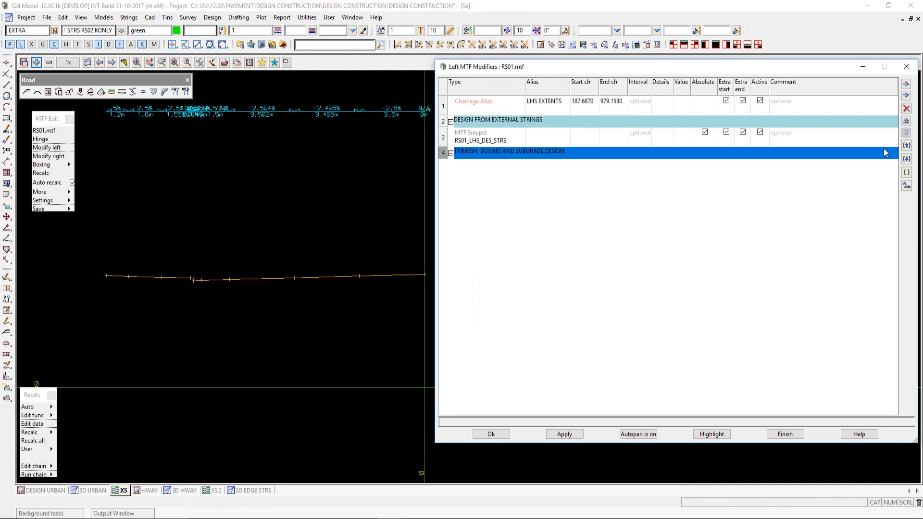
{"action": "left_click", "coordinate": [481, 166]}
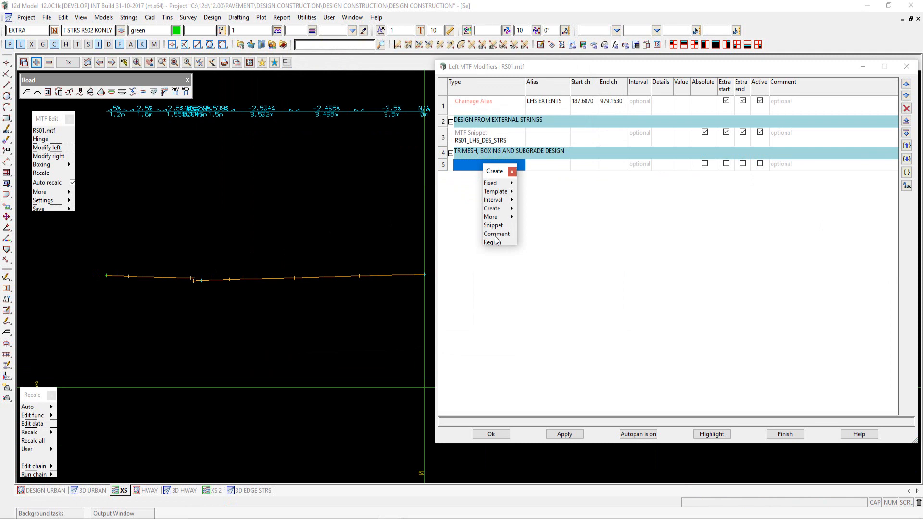
{"action": "left_click", "coordinate": [493, 226]}
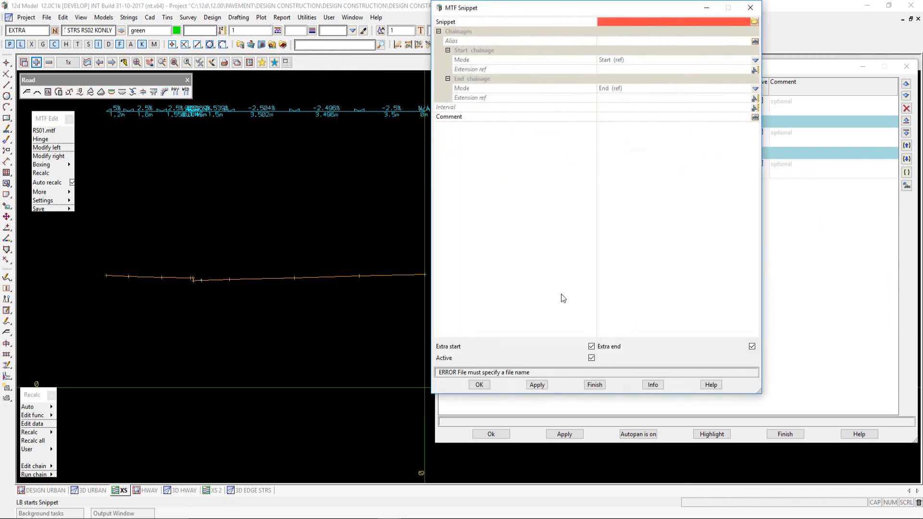
{"action": "left_click", "coordinate": [755, 21]}
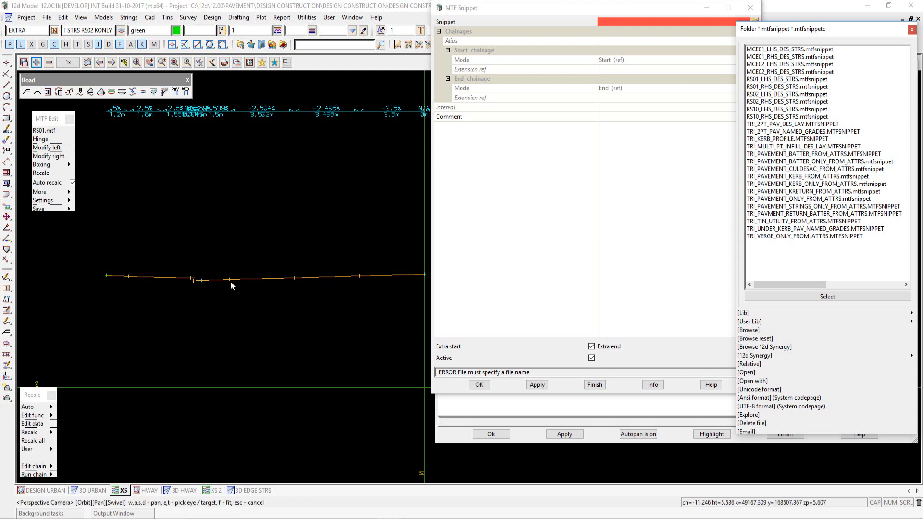
{"action": "double_click", "coordinate": [792, 176]}
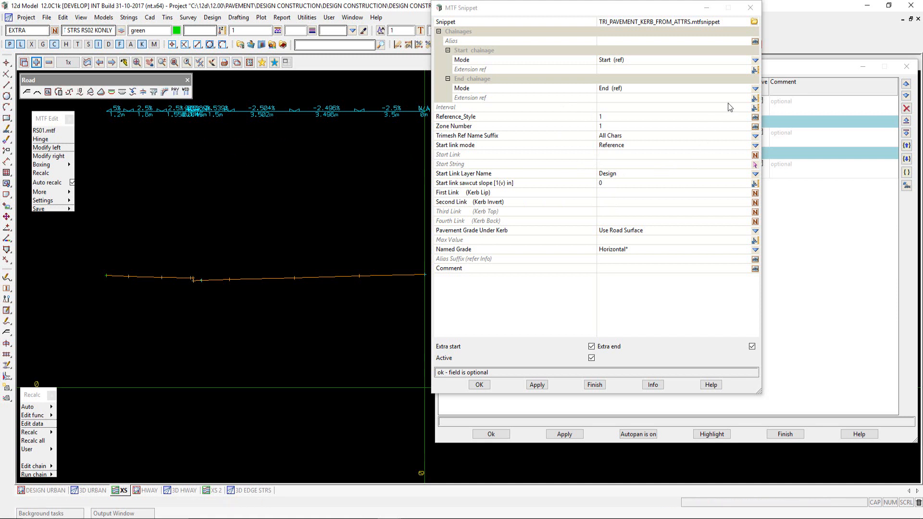
Set the snippet's start chainage relative to the alias start and its end chainage relative to the alias end, both using LHS EXTENTS.
{"action": "left_click", "coordinate": [756, 61]}
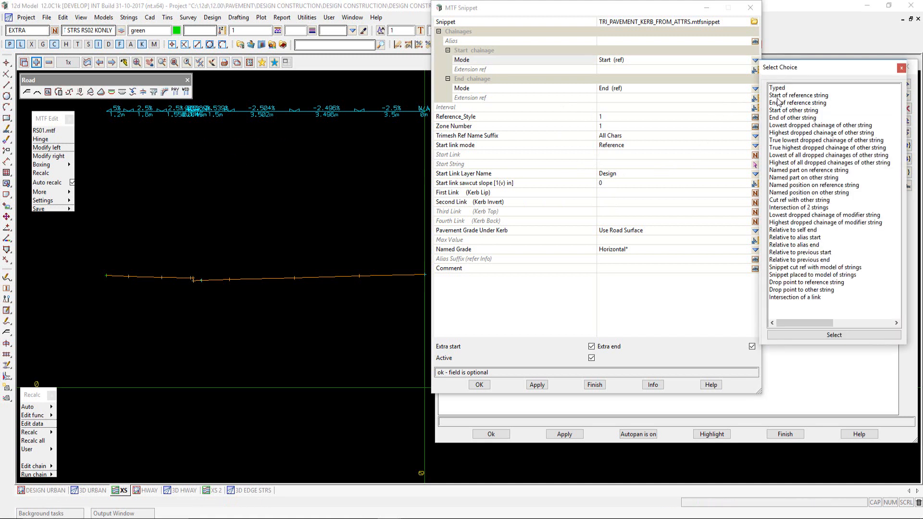
{"action": "double_click", "coordinate": [798, 238]}
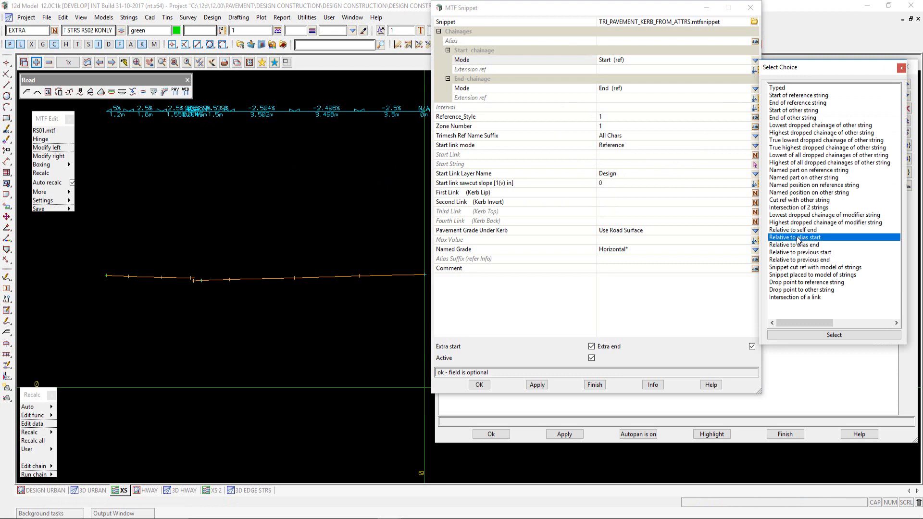
{"action": "left_click", "coordinate": [756, 72]}
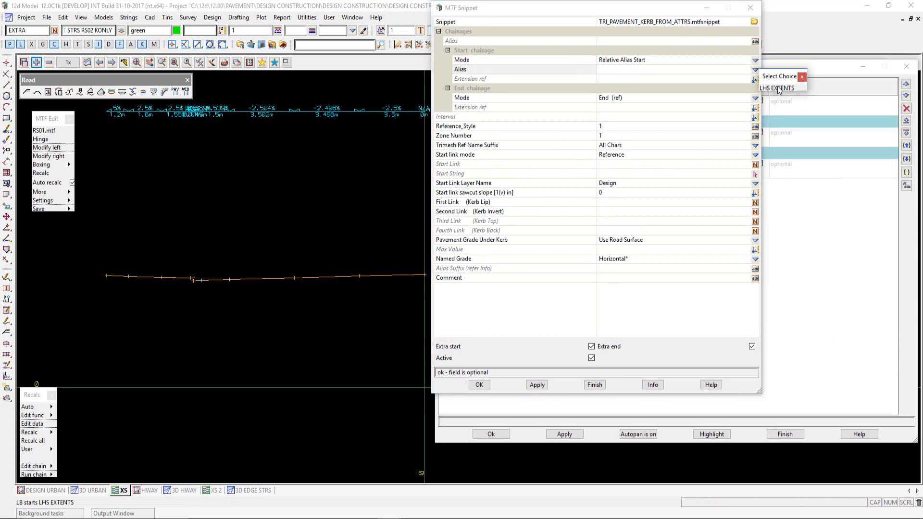
{"action": "double_click", "coordinate": [779, 89]}
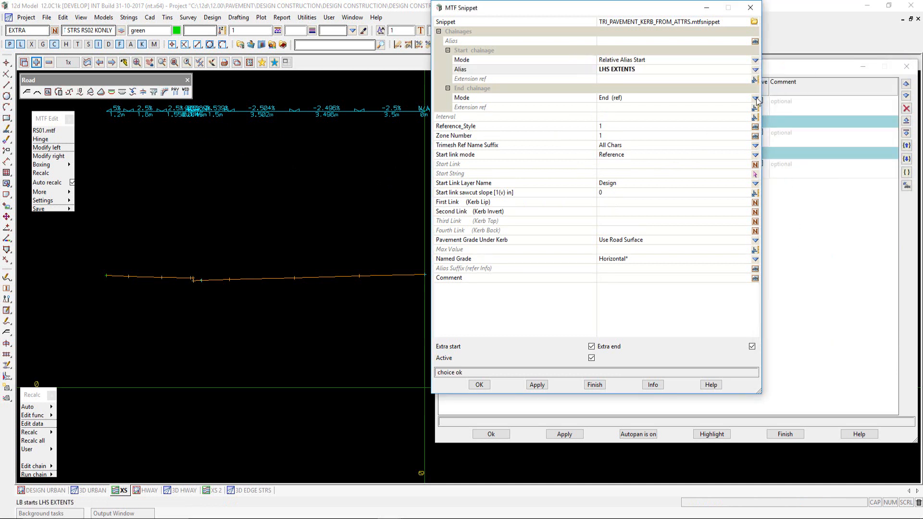
{"action": "left_click", "coordinate": [757, 99]}
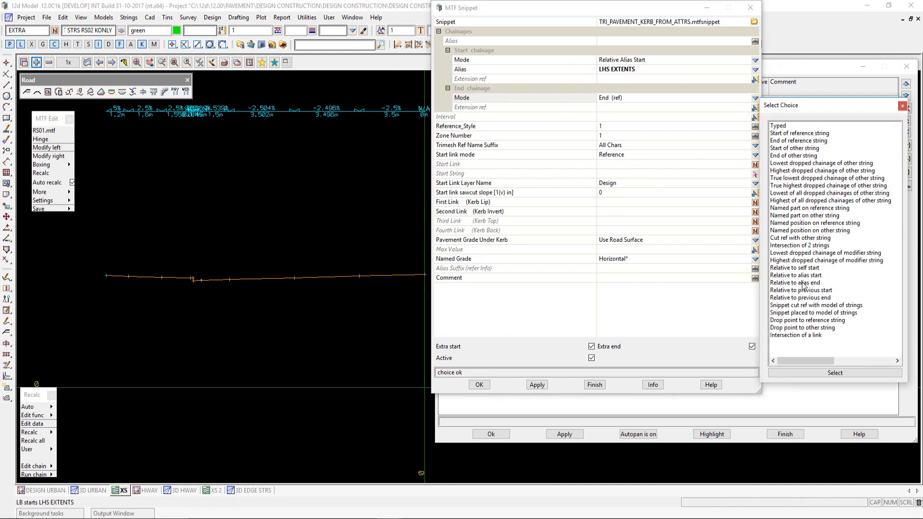
{"action": "double_click", "coordinate": [804, 284]}
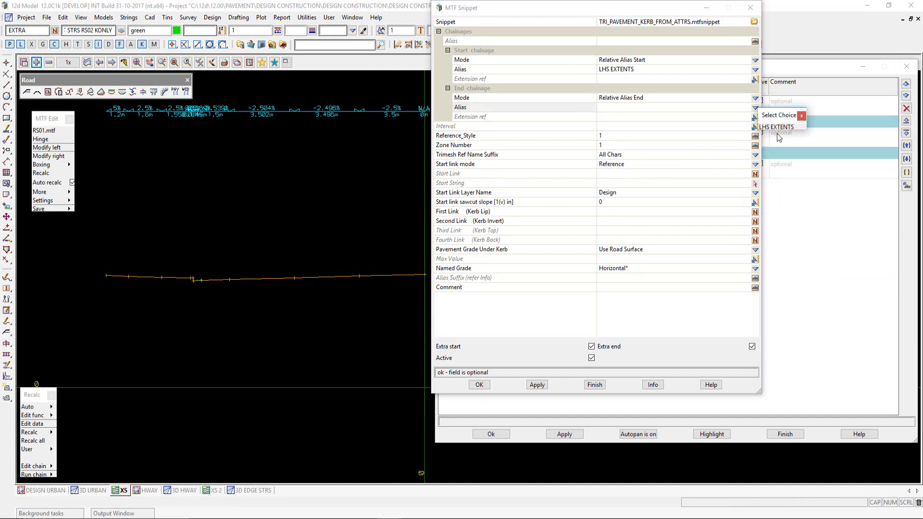
{"action": "double_click", "coordinate": [778, 128]}
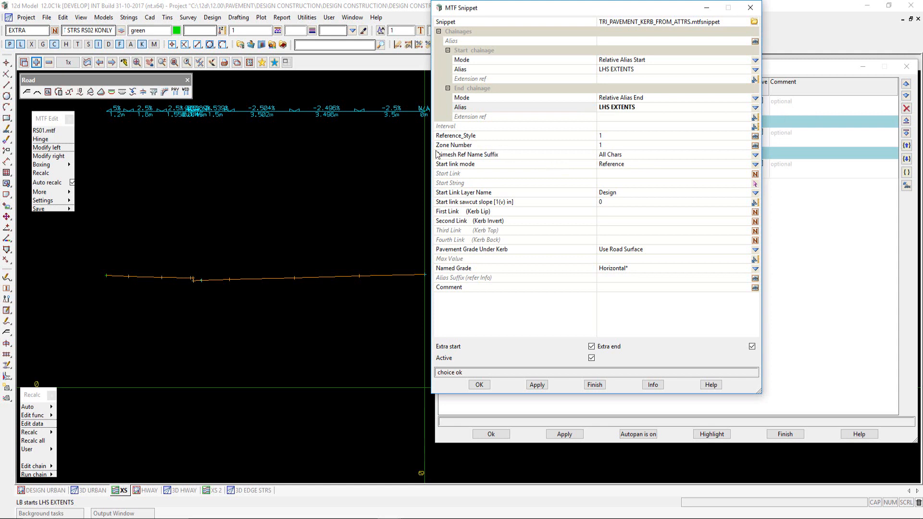
Check the zone description of Zone_1 under Pavement_Kerb in the pavement manager, then close it without setting anything.
{"action": "left_click", "coordinate": [175, 91]}
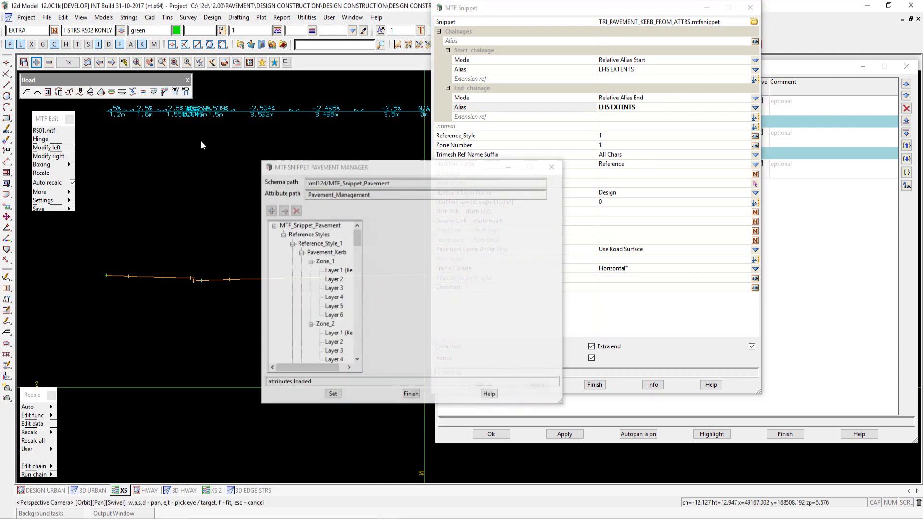
{"action": "left_click", "coordinate": [327, 263]}
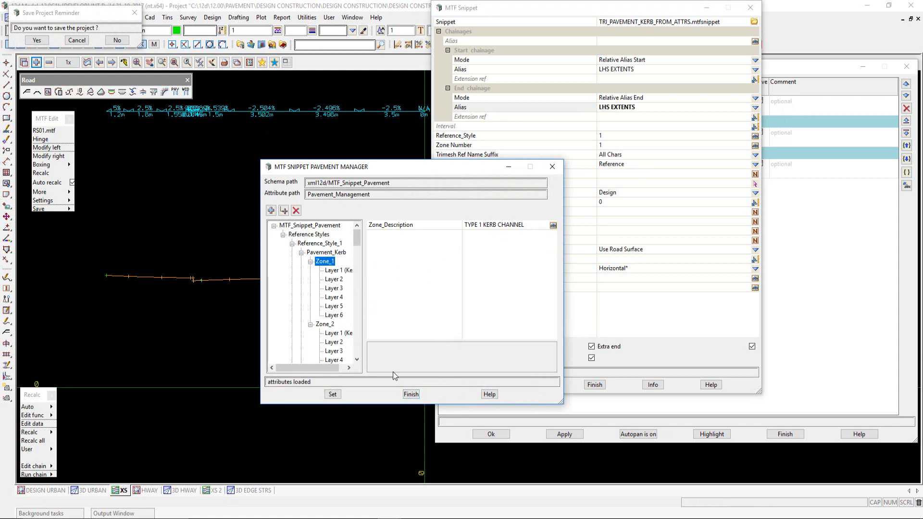
{"action": "left_click", "coordinate": [412, 394]}
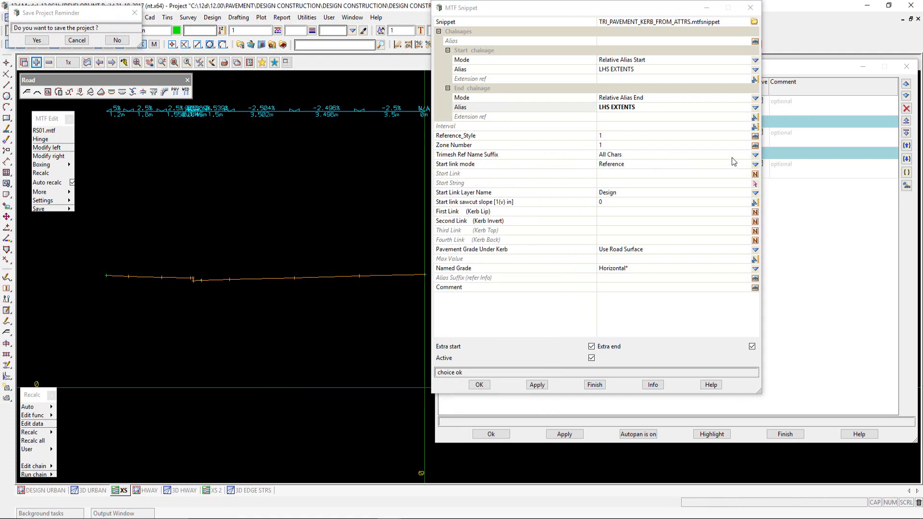
Review the snippet's choices for trimesh reference name suffix and start link mode, keeping All Chars and Reference.
{"action": "left_click", "coordinate": [755, 158]}
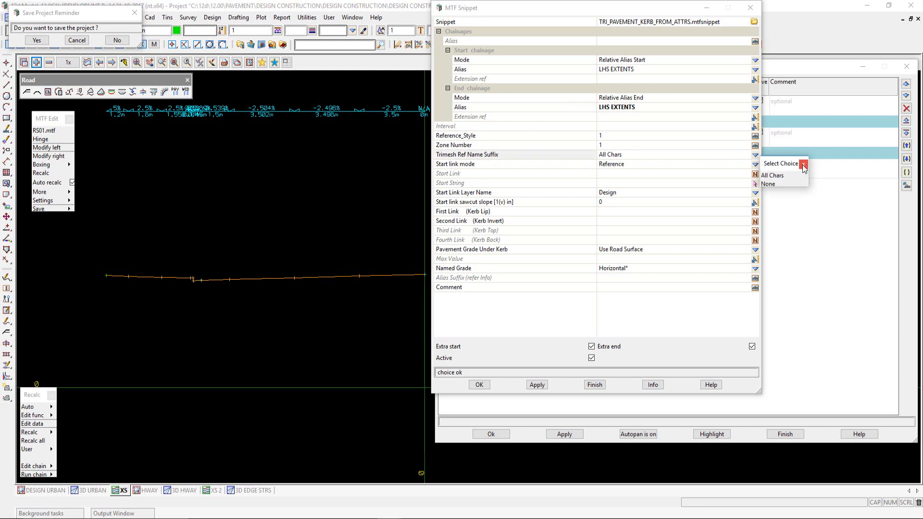
{"action": "left_click", "coordinate": [762, 178]}
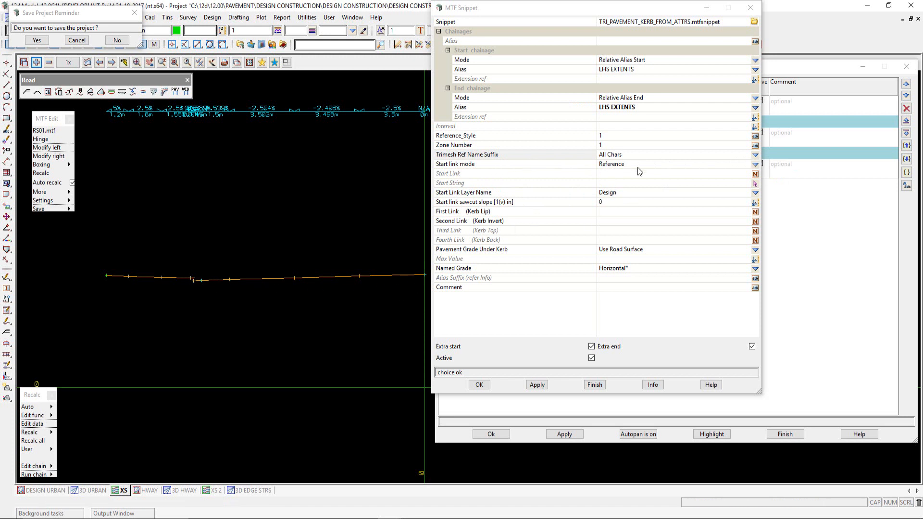
{"action": "left_click", "coordinate": [756, 166]}
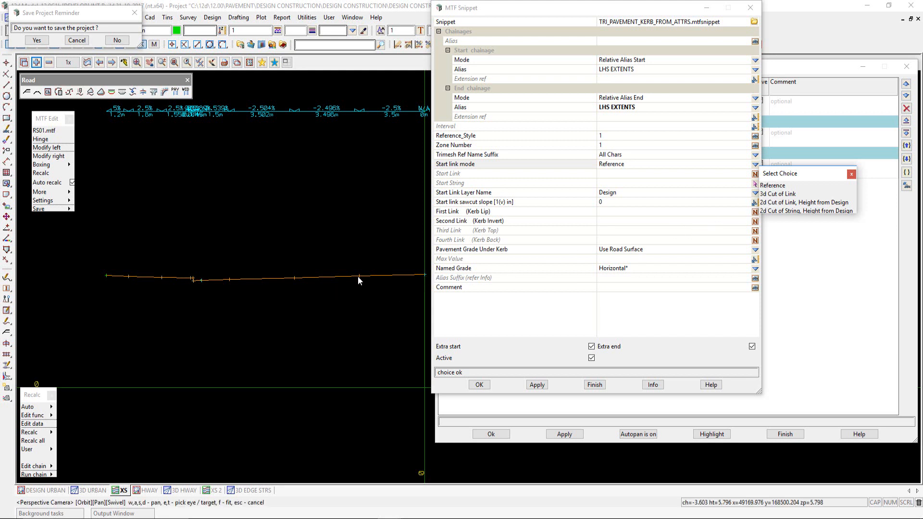
{"action": "left_click", "coordinate": [851, 174]}
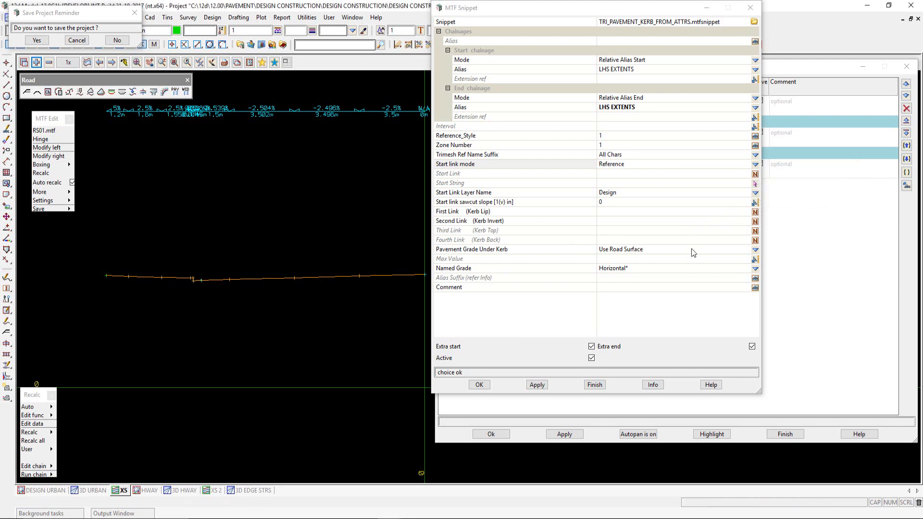
Set the snippet's First Link (Kerb Lip) to KLL by picking the kerb lip vertex in the cross-section.
{"action": "left_click", "coordinate": [607, 210]}
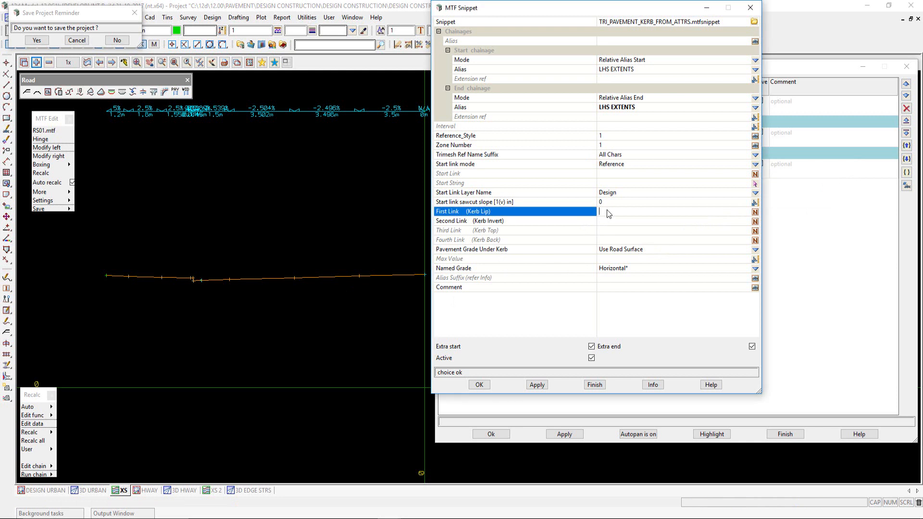
{"action": "key", "text": "Caps_Lock"}
{"action": "middle_click", "coordinate": [607, 210]}
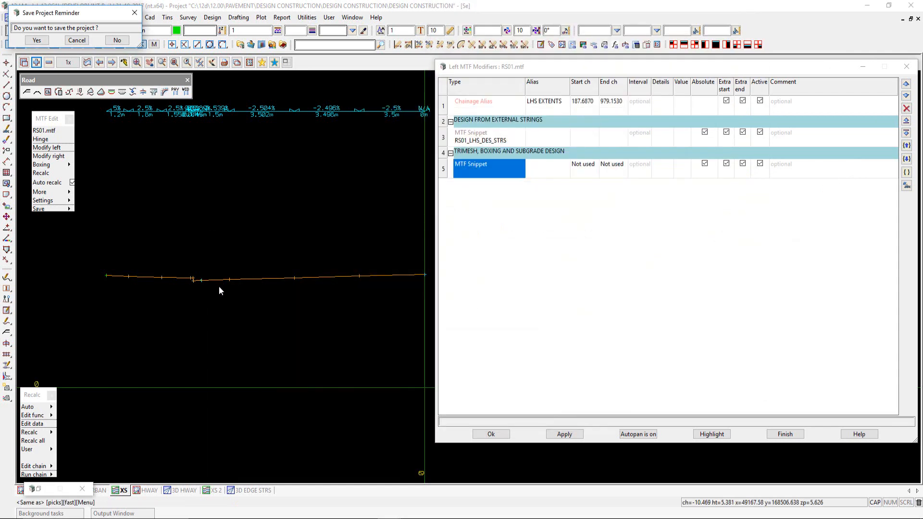
{"action": "left_click", "coordinate": [201, 281]}
{"action": "middle_click", "coordinate": [201, 281]}
Set the Second Link (Kerb Invert) to KIL by picking the kerb invert vertex in the cross-section.
{"action": "scroll", "coordinate": [181, 281], "scroll_direction": "up", "scroll_amount": 2}
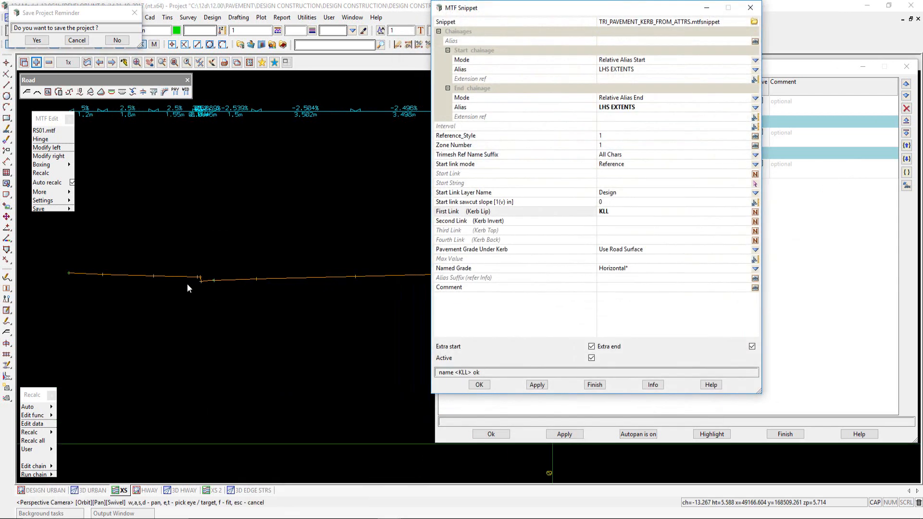
{"action": "scroll", "coordinate": [210, 288], "scroll_direction": "up", "scroll_amount": 2}
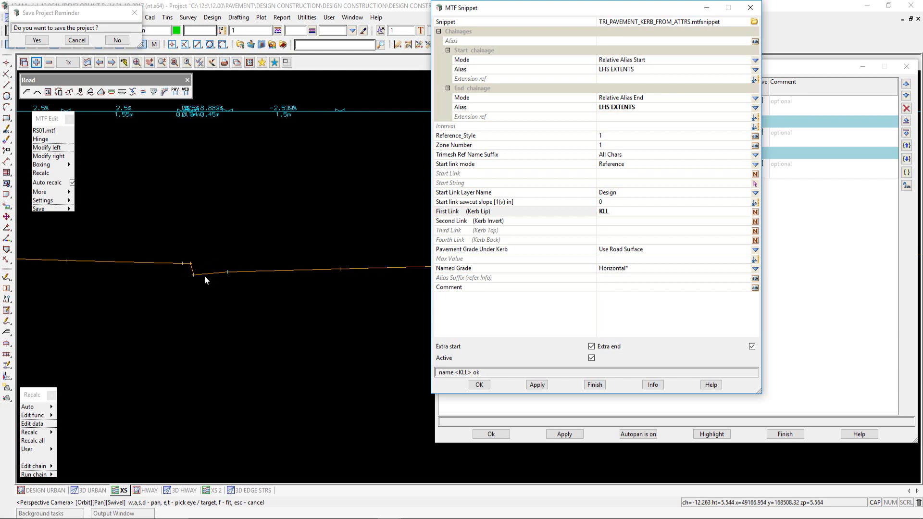
{"action": "left_click", "coordinate": [604, 221]}
{"action": "middle_click", "coordinate": [604, 222]}
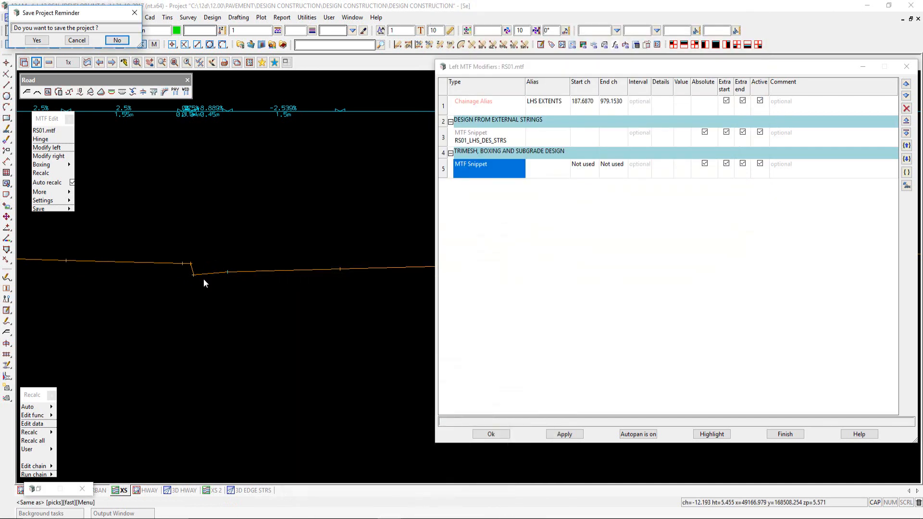
{"action": "left_click", "coordinate": [192, 276]}
{"action": "middle_click", "coordinate": [200, 285]}
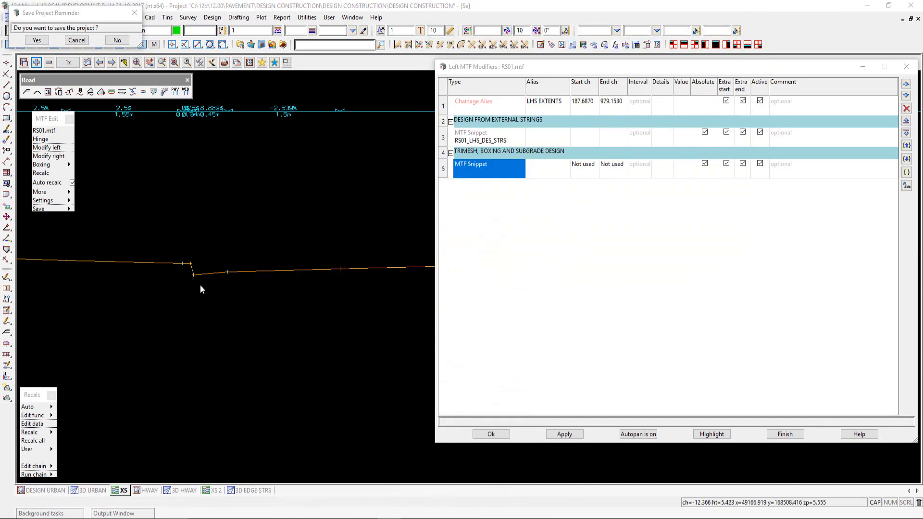
Set the Third Link (Kerb Top) to KTL and the Fourth Link (Kerb Back) to KBL from the cross-section vertices.
{"action": "left_click", "coordinate": [611, 231]}
{"action": "middle_click", "coordinate": [610, 233]}
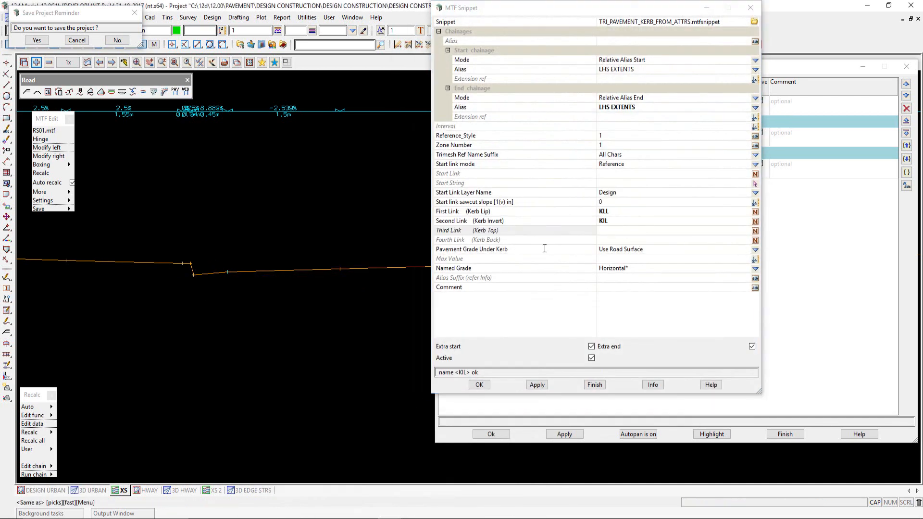
{"action": "left_click", "coordinate": [193, 263]}
{"action": "middle_click", "coordinate": [193, 265]}
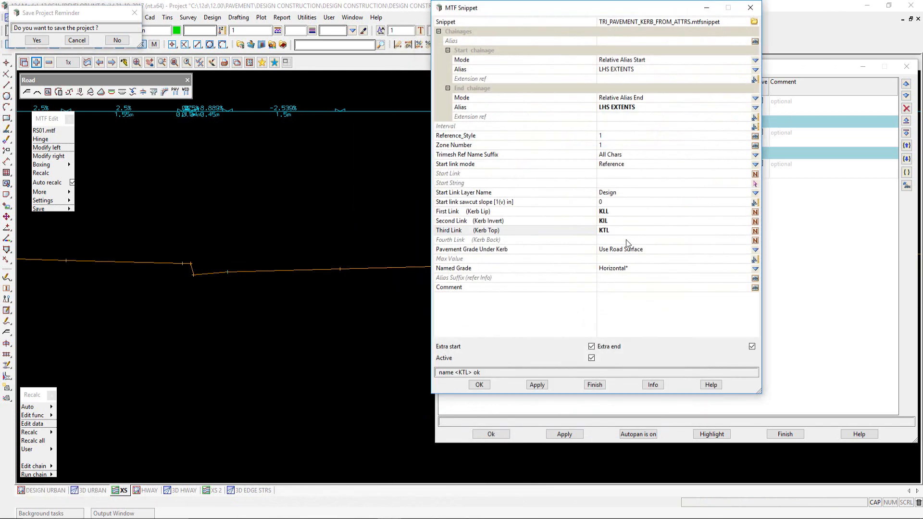
{"action": "left_click", "coordinate": [183, 267]}
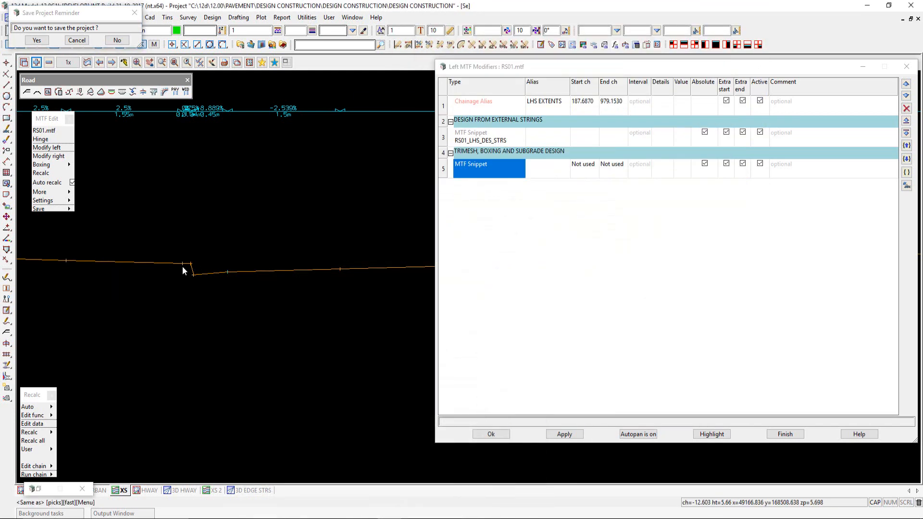
{"action": "middle_click", "coordinate": [183, 266]}
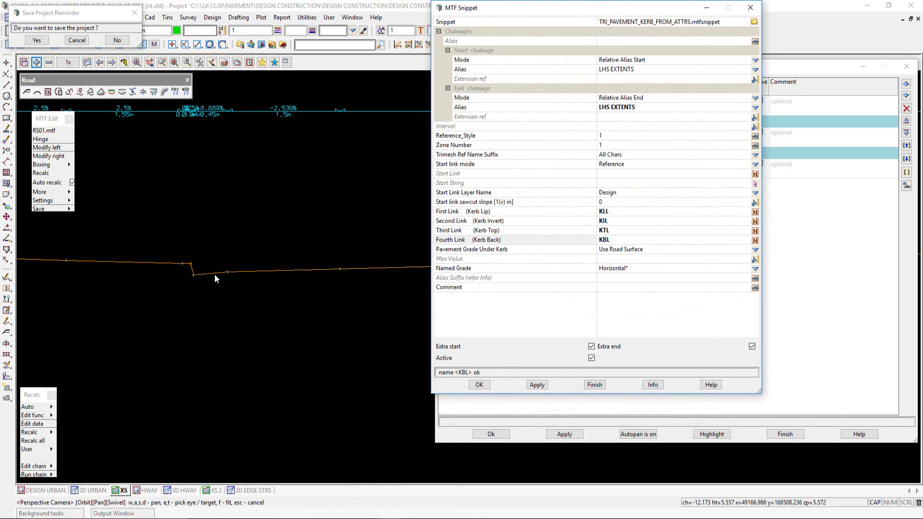
Examine the RS01 kerb and pavement strings in the DESIGN URBAN plan view, then return to the XS view.
{"action": "left_click", "coordinate": [59, 490]}
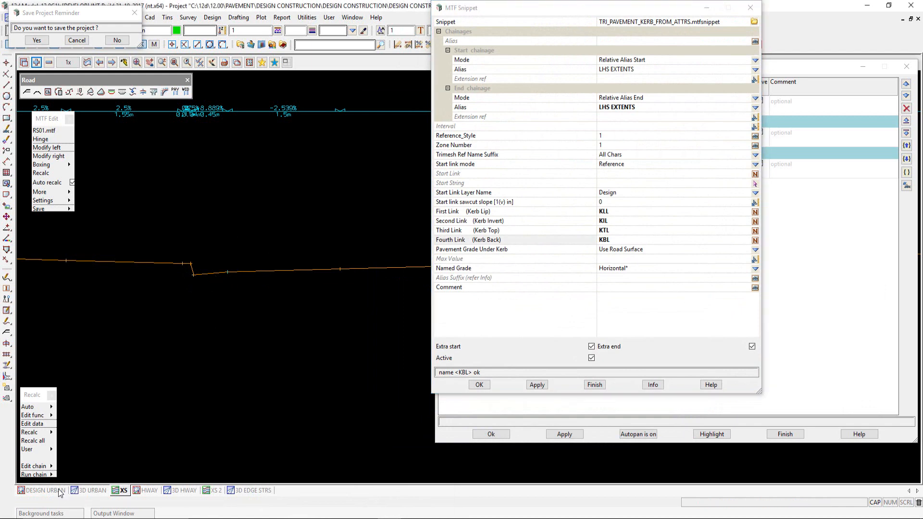
{"action": "scroll", "coordinate": [122, 343], "scroll_direction": "down", "scroll_amount": 5}
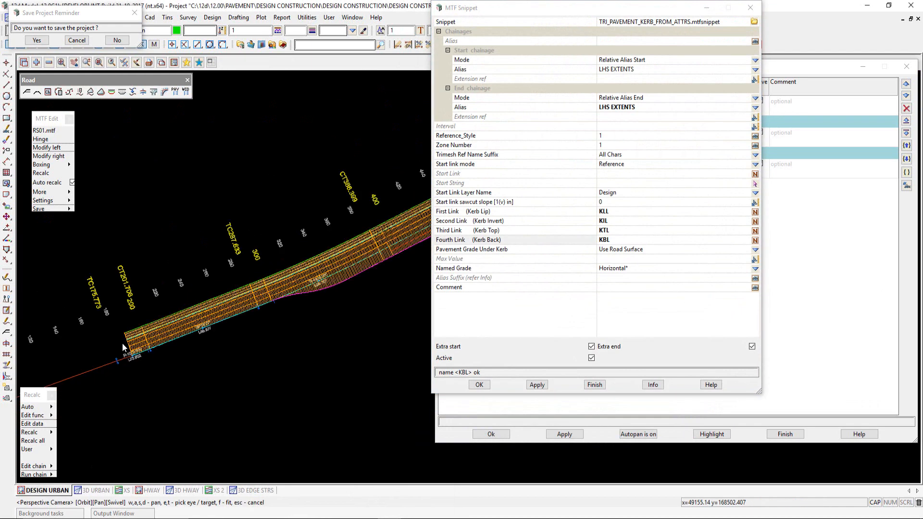
{"action": "scroll", "coordinate": [363, 238], "scroll_direction": "up", "scroll_amount": 10}
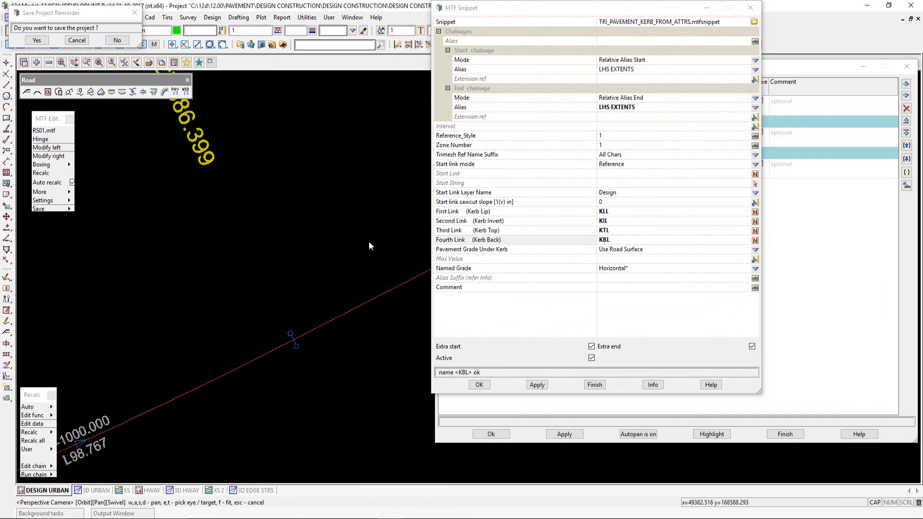
{"action": "scroll", "coordinate": [368, 241], "scroll_direction": "down", "scroll_amount": 4}
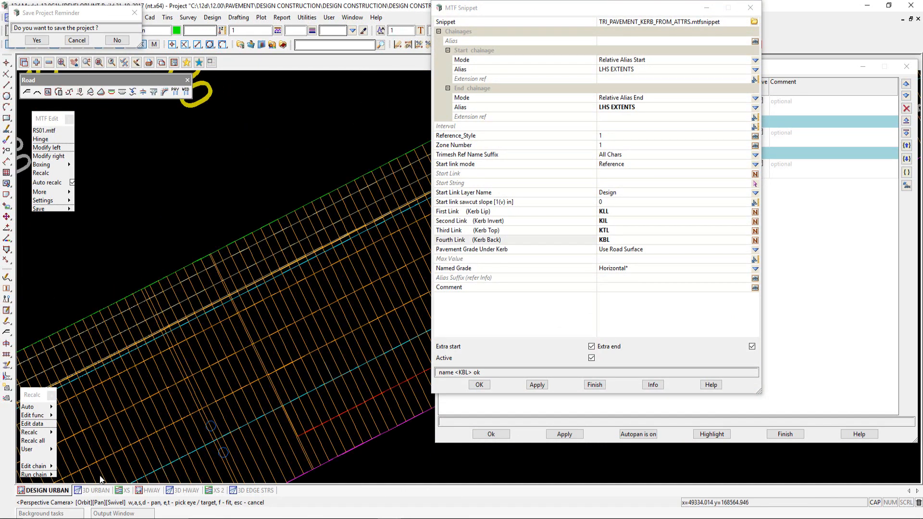
{"action": "left_click", "coordinate": [123, 491]}
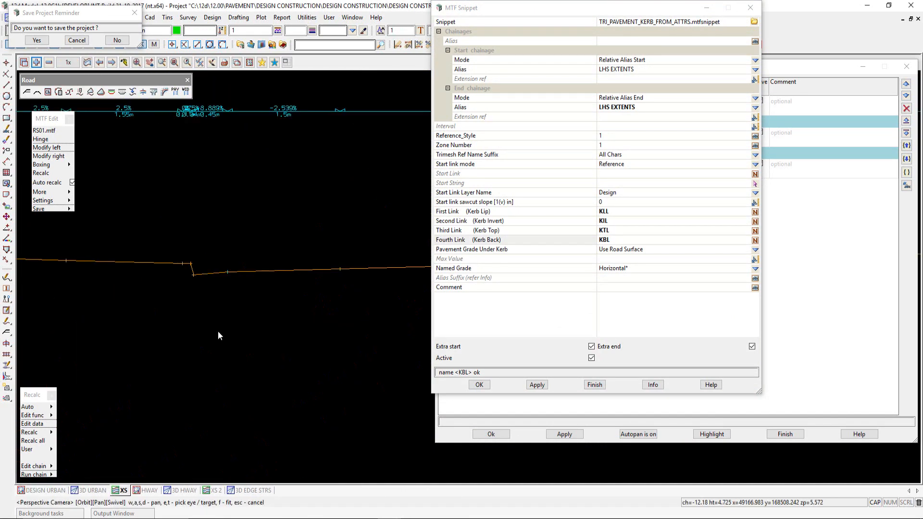
Open Profile Model on Section for the XS view with RS01 Construction Sections and move it clear of the section.
{"action": "left_click", "coordinate": [87, 63]}
{"action": "left_click", "coordinate": [120, 102]}
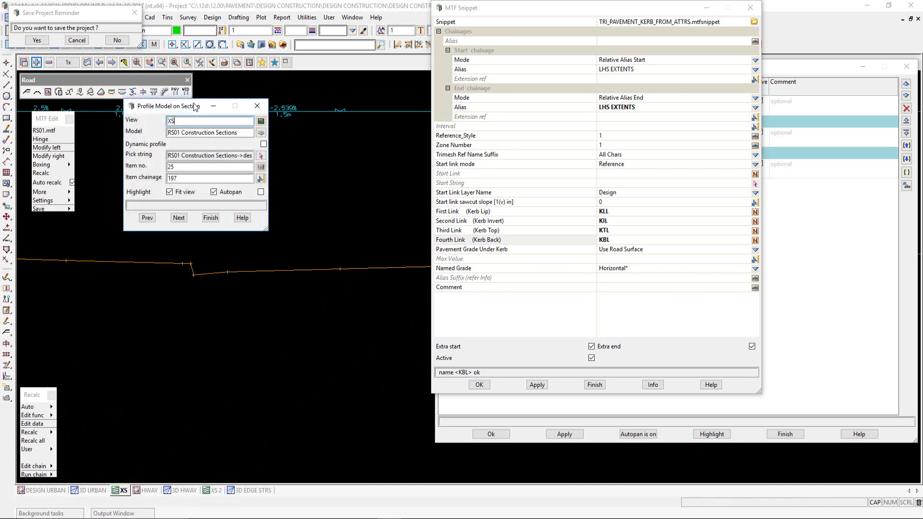
{"action": "left_click_drag", "start_coordinate": [260, 53], "coordinate": [266, 13]}
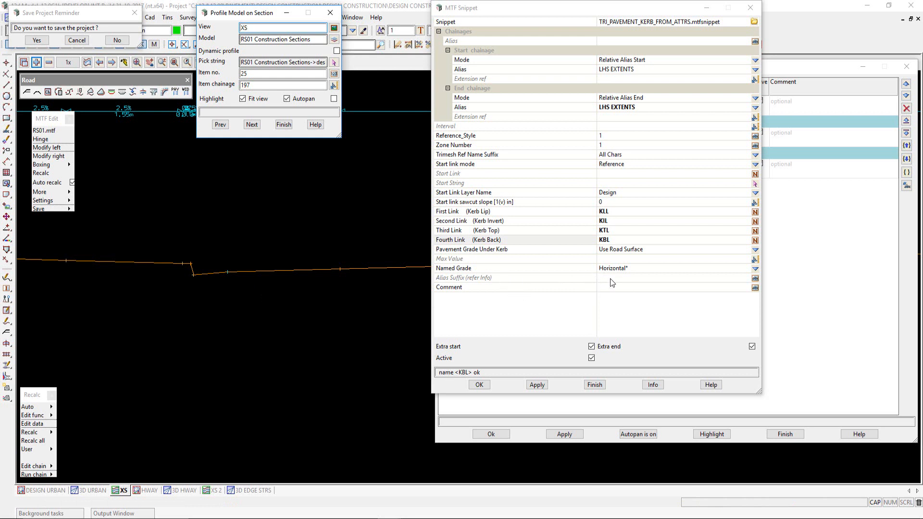
Apply the kerb pavement snippet and profile the next construction section, chainage 198, with Fit view turned off for further sections.
{"action": "left_click", "coordinate": [533, 385]}
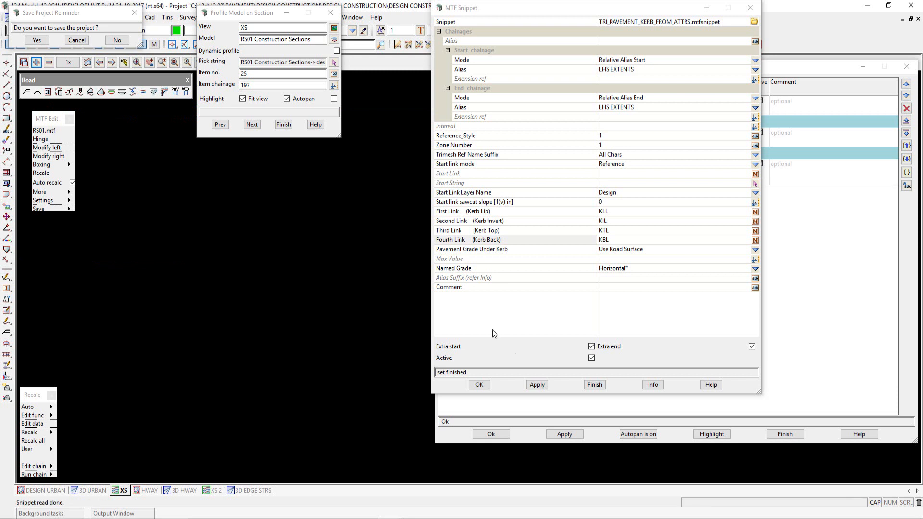
{"action": "left_click", "coordinate": [251, 124]}
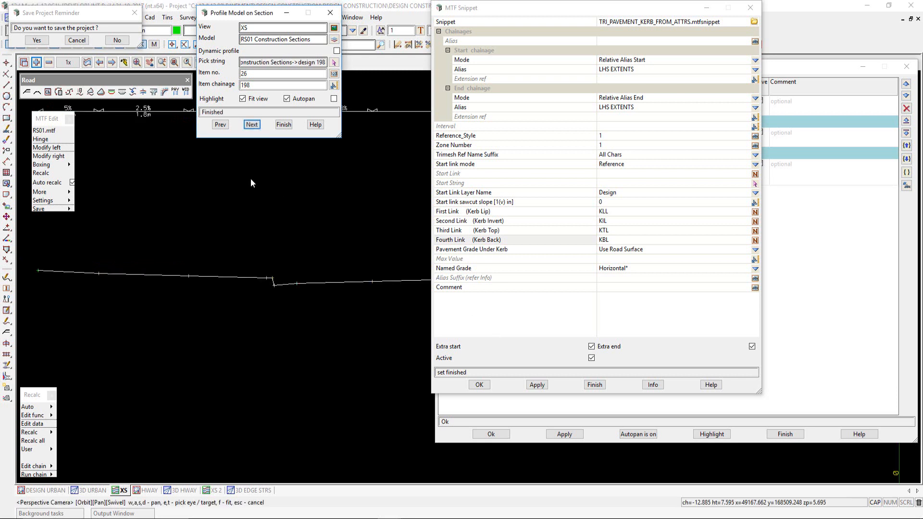
{"action": "left_click", "coordinate": [243, 99]}
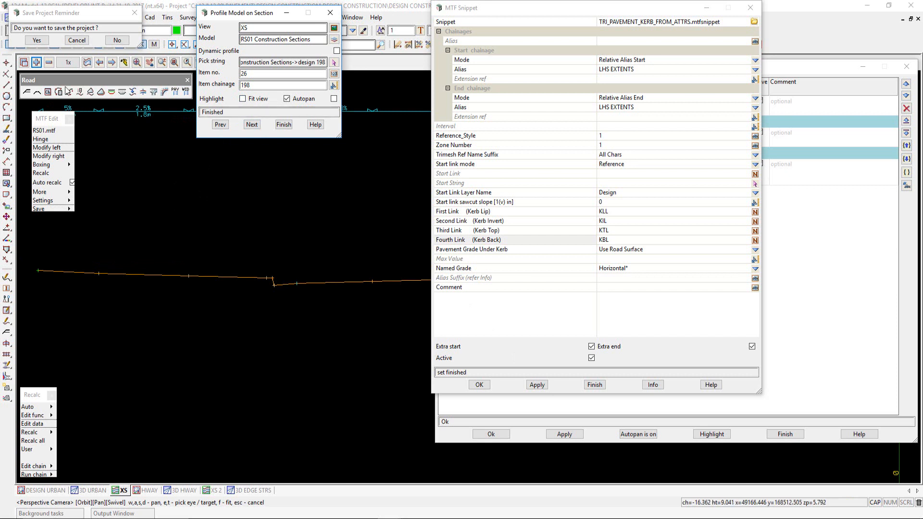
Add the model MESH PAVEMENT RS01 to the XS view and inspect the kerb and pavement meshes in section.
{"action": "left_click", "coordinate": [37, 63]}
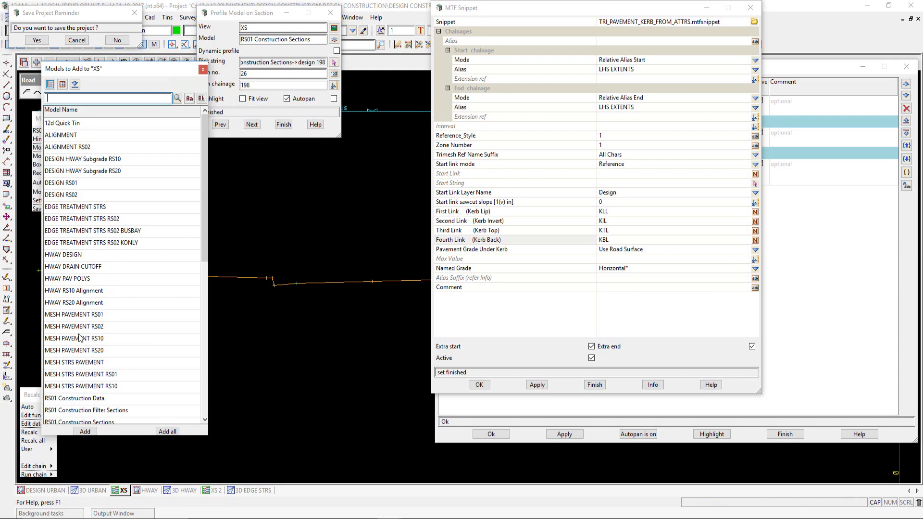
{"action": "double_click", "coordinate": [100, 314]}
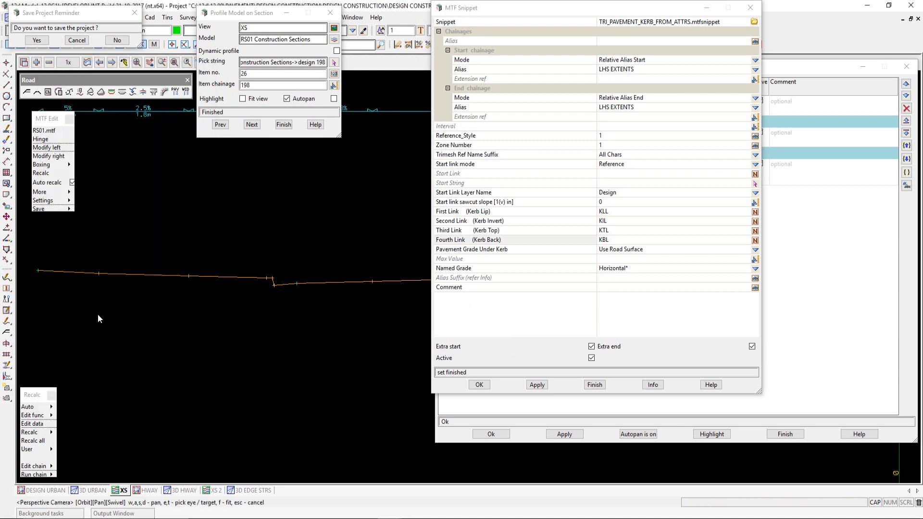
{"action": "scroll", "coordinate": [108, 289], "scroll_direction": "down", "scroll_amount": 3}
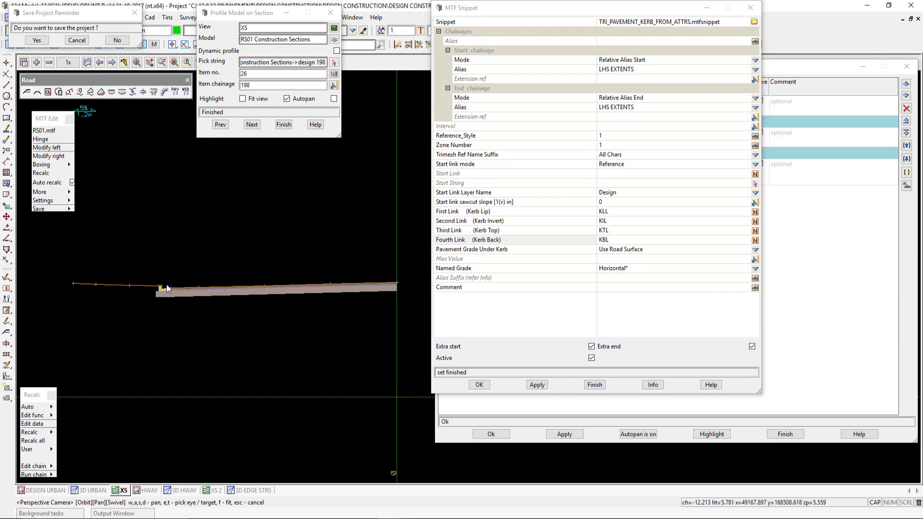
{"action": "scroll", "coordinate": [167, 288], "scroll_direction": "up", "scroll_amount": 3}
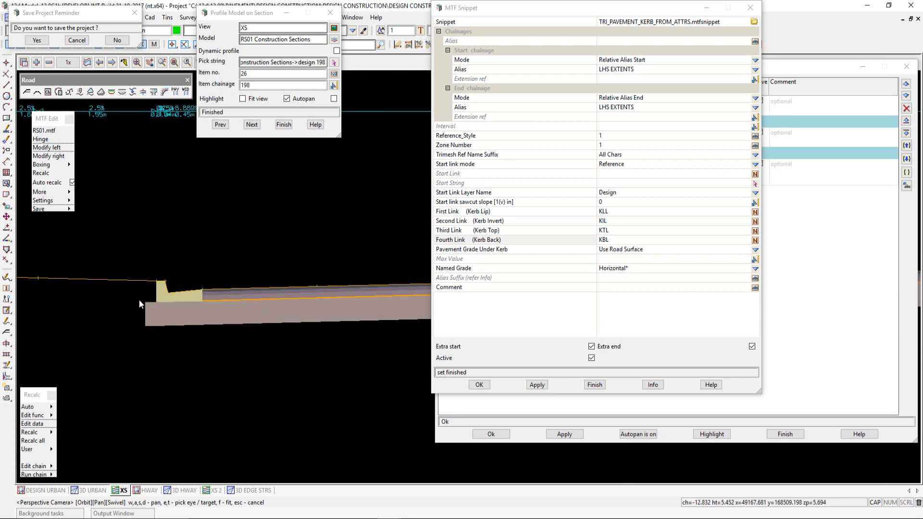
Start a String Inquire with the inquire style set to 12d inquire and place its dialog below the section.
{"action": "key", "text": "i"}
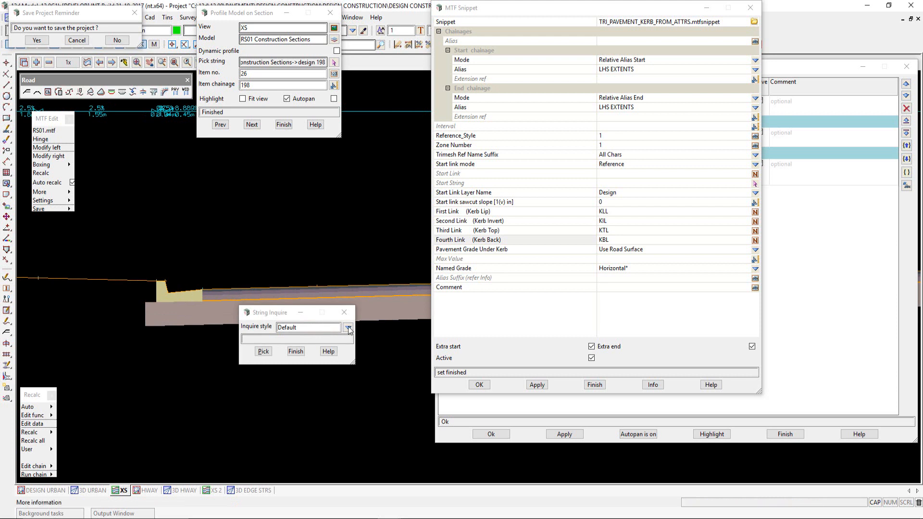
{"action": "left_click", "coordinate": [348, 327]}
{"action": "left_click", "coordinate": [368, 347]}
{"action": "left_click_drag", "start_coordinate": [272, 315], "coordinate": [180, 417]}
Inquire on the lowest pavement layer, the kerb and the top wearing surface trimeshes to read their attributes.
{"action": "left_click", "coordinate": [207, 325]}
{"action": "left_click", "coordinate": [207, 325]}
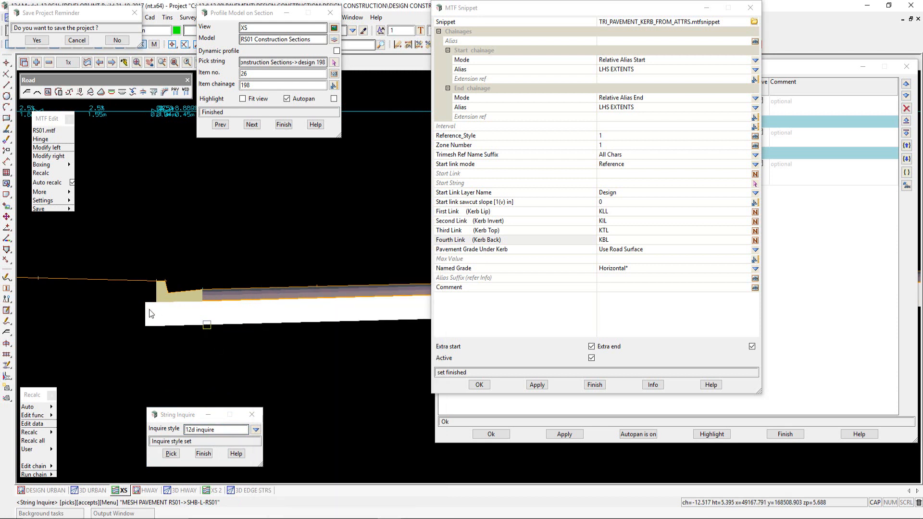
{"action": "scroll", "coordinate": [163, 301], "scroll_direction": "up", "scroll_amount": 3}
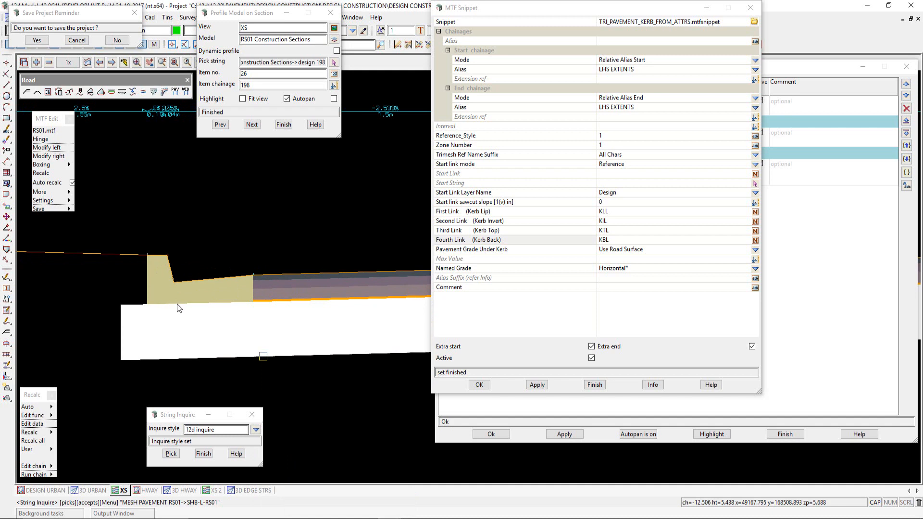
{"action": "left_click", "coordinate": [234, 279]}
{"action": "left_click", "coordinate": [268, 276]}
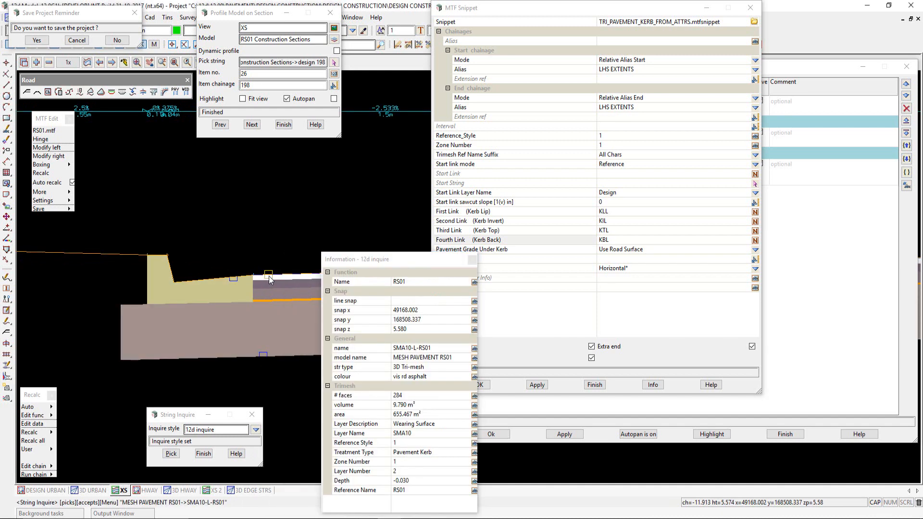
Inquire on the pavement layer directly beneath the wearing surface and end the String Inquire.
{"action": "left_click", "coordinate": [269, 282]}
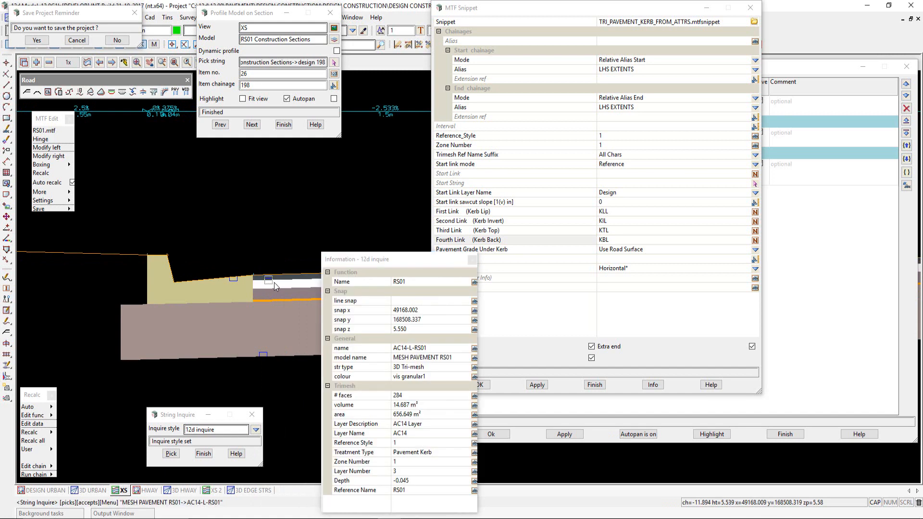
{"action": "left_click", "coordinate": [203, 454]}
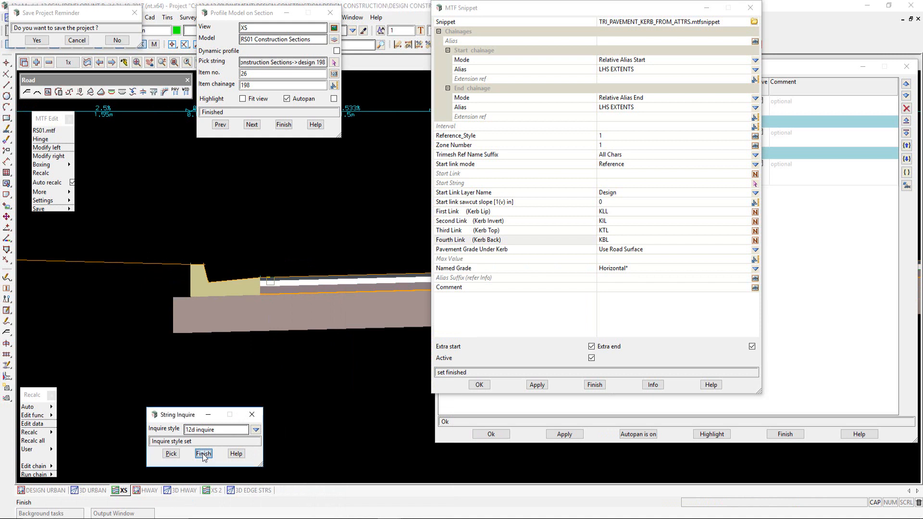
{"action": "scroll", "coordinate": [189, 325], "scroll_direction": "down", "scroll_amount": 4}
{"action": "scroll", "coordinate": [189, 326], "scroll_direction": "up", "scroll_amount": 2}
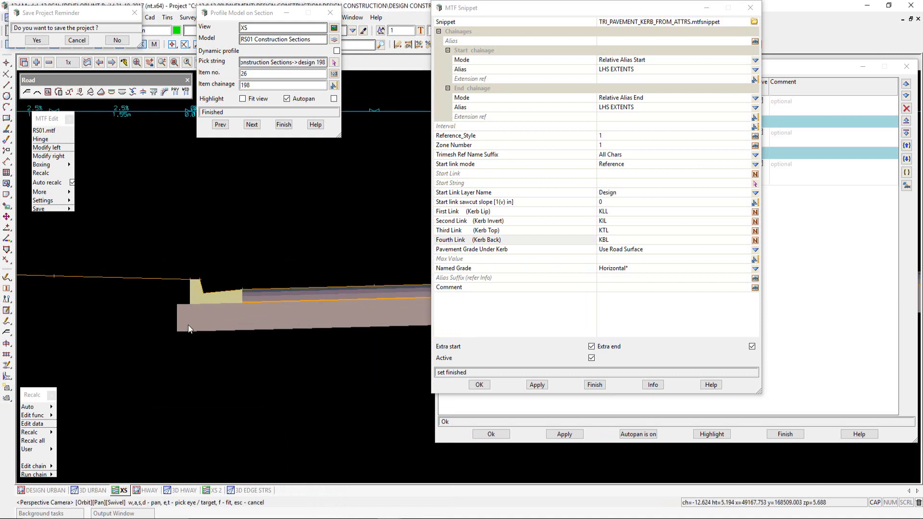
Add the model MESH PAVEMENT RS01 to the 3D URBAN view.
{"action": "left_click", "coordinate": [89, 492]}
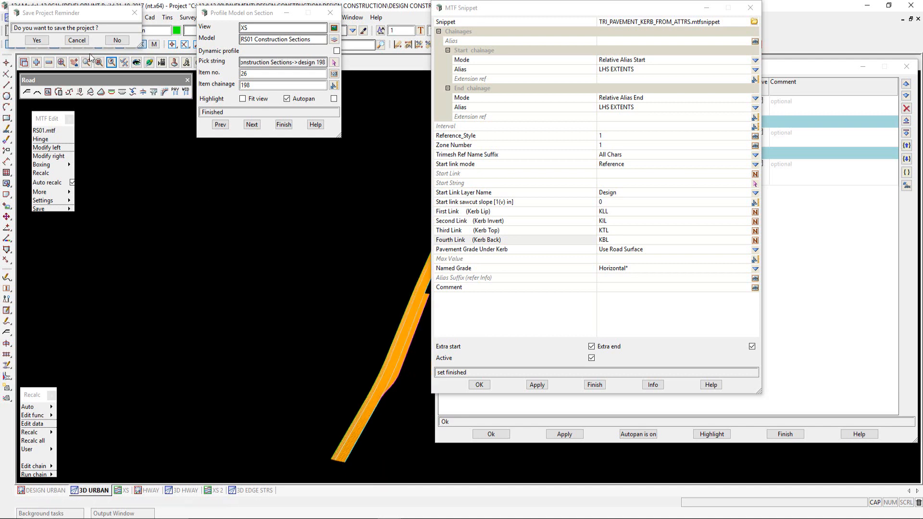
{"action": "left_click", "coordinate": [36, 62]}
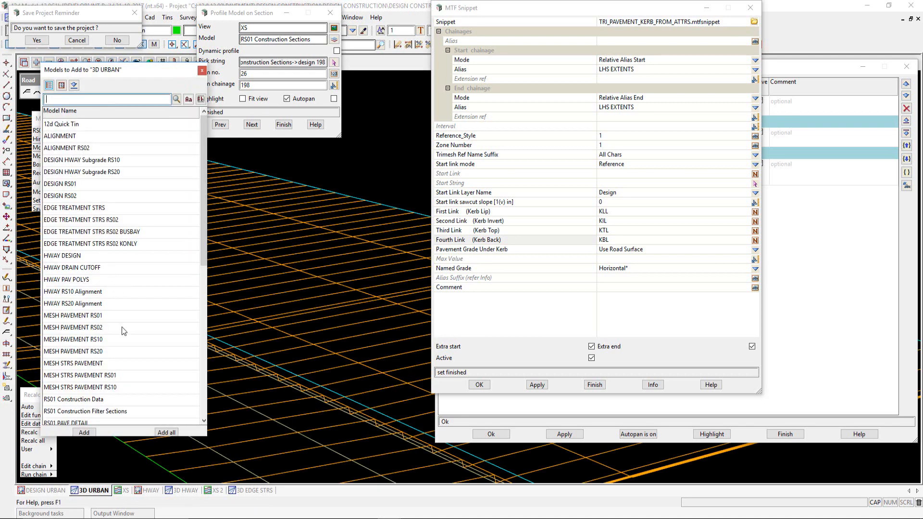
{"action": "double_click", "coordinate": [73, 317]}
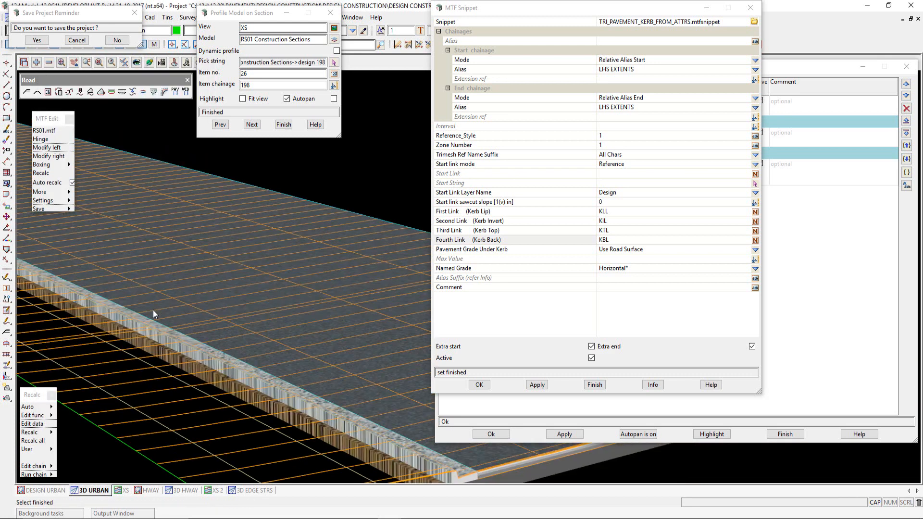
{"action": "scroll", "coordinate": [153, 309], "scroll_direction": "down", "scroll_amount": 2}
{"action": "scroll", "coordinate": [355, 451], "scroll_direction": "up", "scroll_amount": 2}
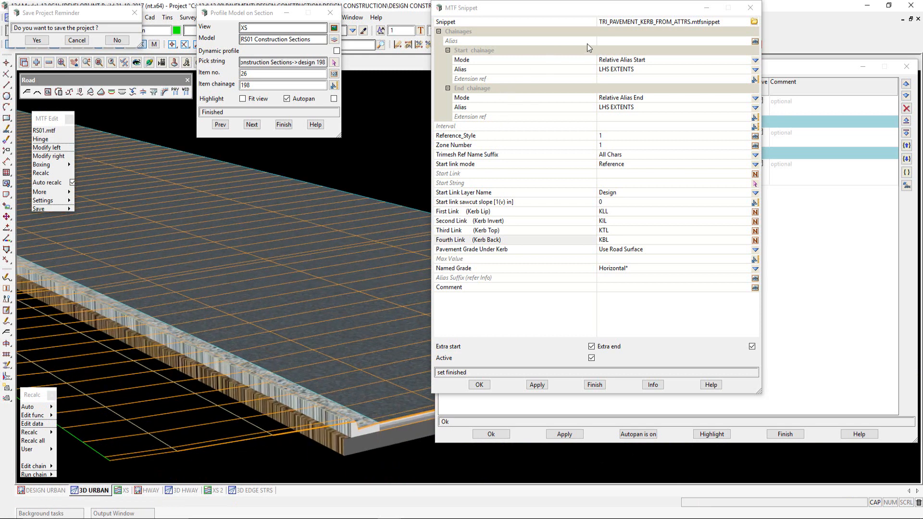
Examine the kerb and pavement meshes in 3D, including their start and the break in the kerb along the road edge.
{"action": "scroll", "coordinate": [213, 269], "scroll_direction": "down", "scroll_amount": 1}
{"action": "scroll", "coordinate": [212, 269], "scroll_direction": "down", "scroll_amount": 1}
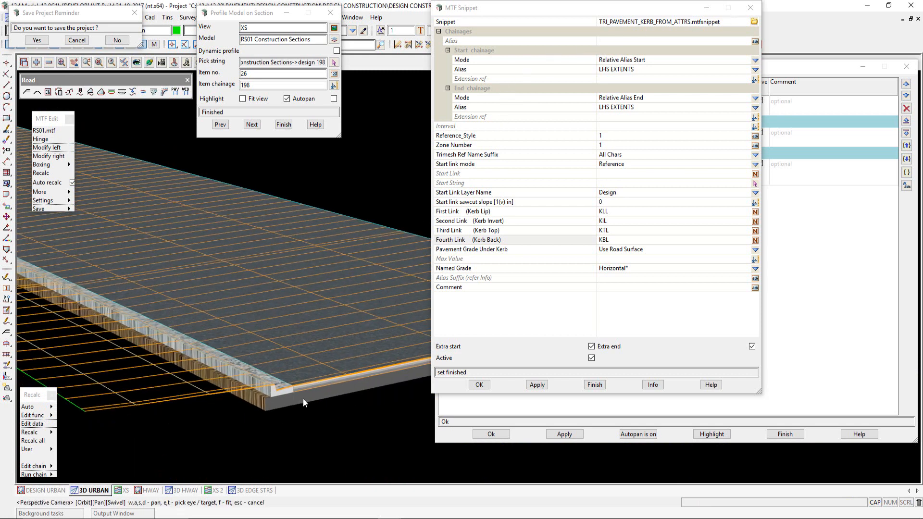
{"action": "scroll", "coordinate": [345, 384], "scroll_direction": "down", "scroll_amount": 5}
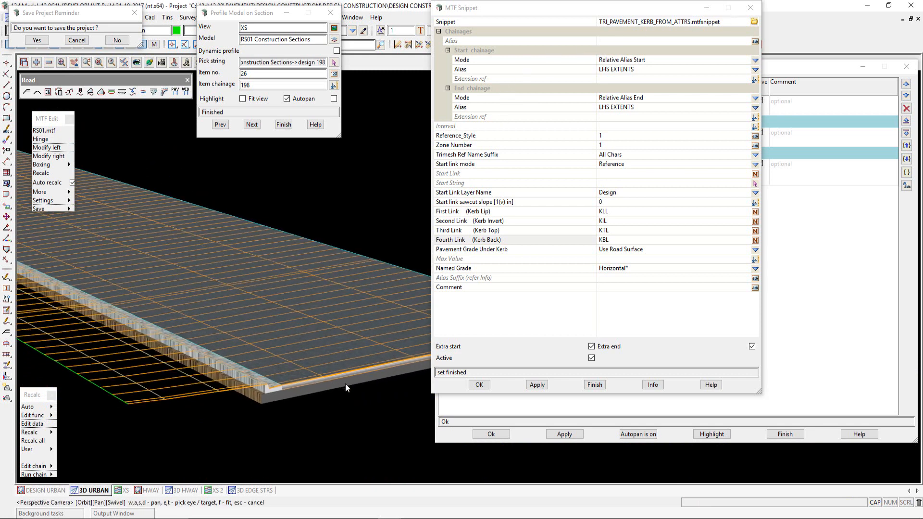
{"action": "scroll", "coordinate": [346, 384], "scroll_direction": "down", "scroll_amount": 5}
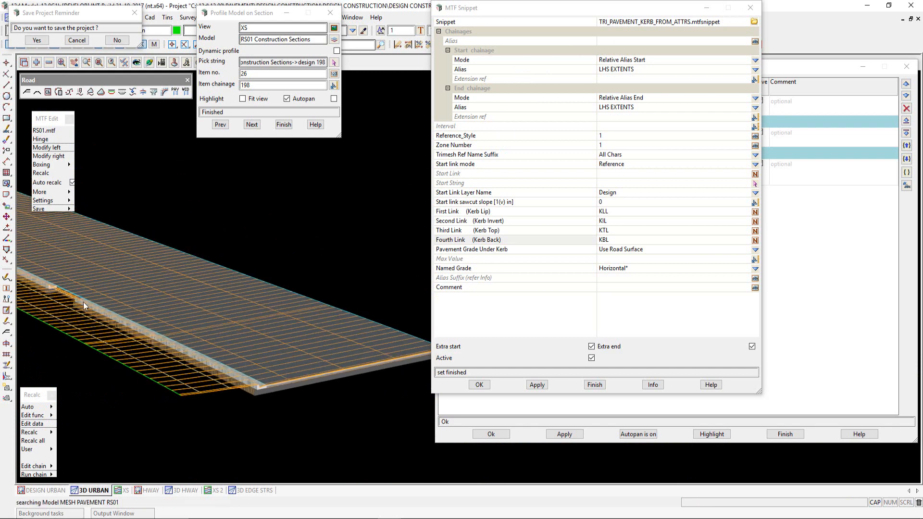
{"action": "scroll", "coordinate": [42, 291], "scroll_direction": "up", "scroll_amount": 4}
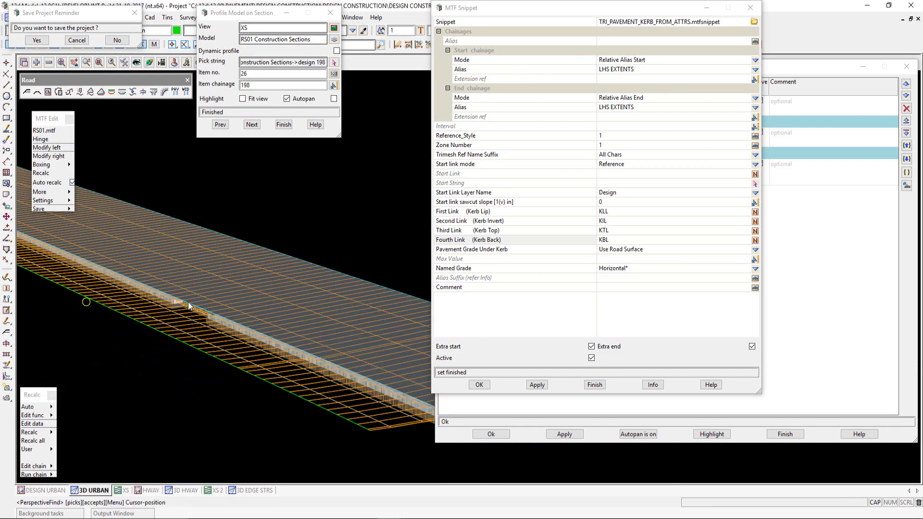
{"action": "middle_click_drag", "start_coordinate": [241, 302], "coordinate": [339, 311]}
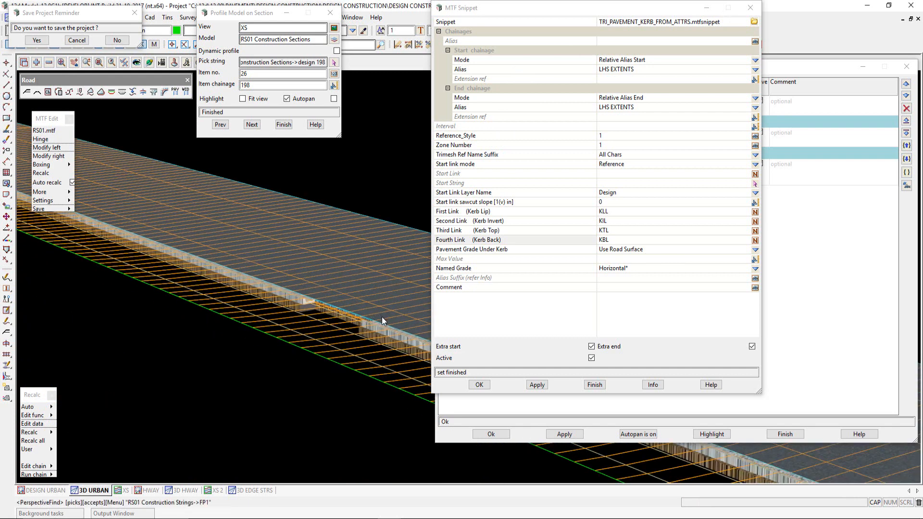
{"action": "scroll", "coordinate": [382, 317], "scroll_direction": "up", "scroll_amount": 5}
{"action": "scroll", "coordinate": [197, 310], "scroll_direction": "down", "scroll_amount": 3}
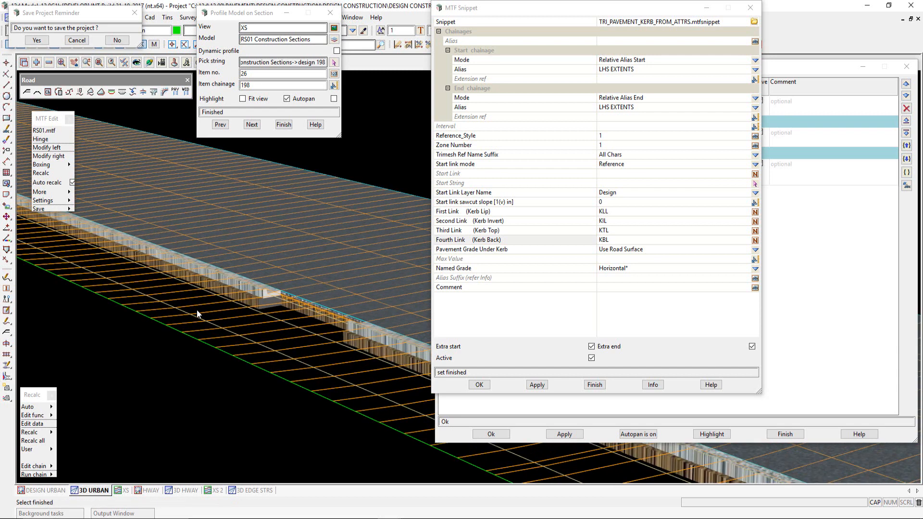
{"action": "scroll", "coordinate": [317, 315], "scroll_direction": "up", "scroll_amount": 3}
{"action": "scroll", "coordinate": [317, 316], "scroll_direction": "up", "scroll_amount": 1}
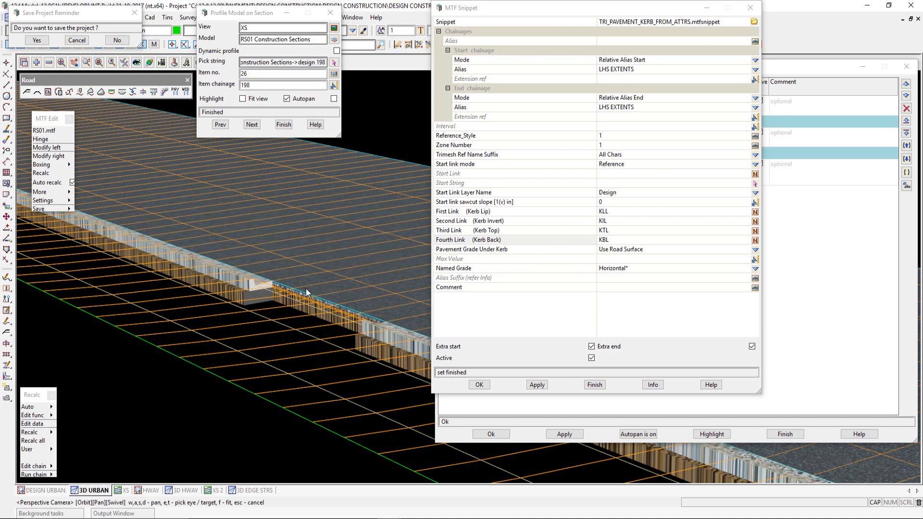
{"action": "scroll", "coordinate": [169, 308], "scroll_direction": "down", "scroll_amount": 3}
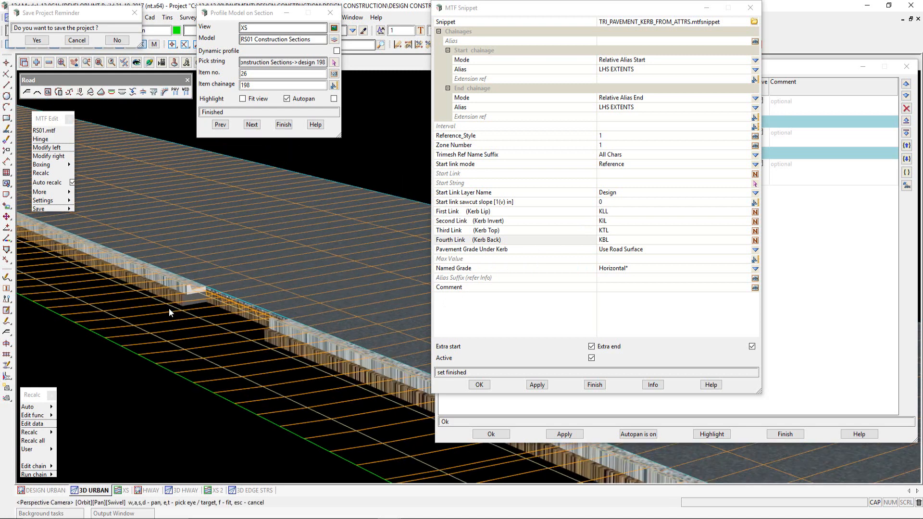
{"action": "scroll", "coordinate": [174, 314], "scroll_direction": "down", "scroll_amount": 3}
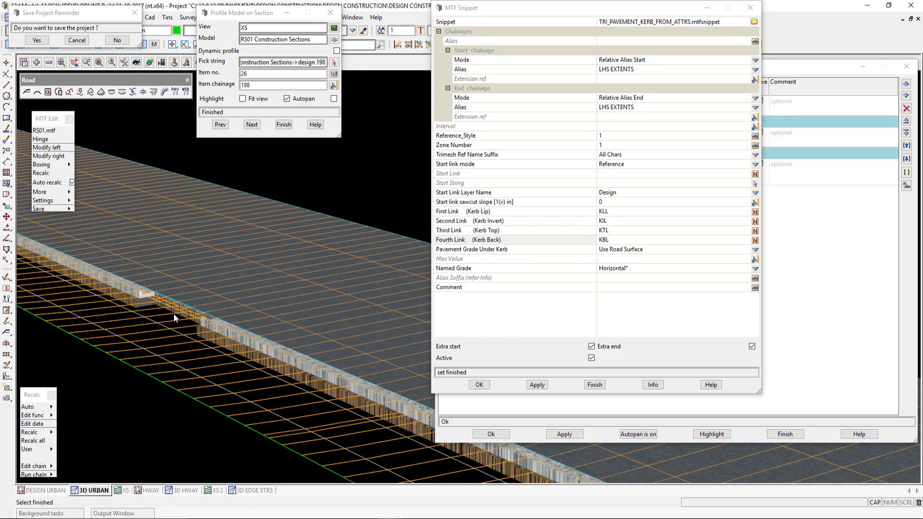
Back in the XS view, set the kerb snippet's start link mode to 3d Cut of Link and pick EC1L as the start link.
{"action": "left_click", "coordinate": [122, 493]}
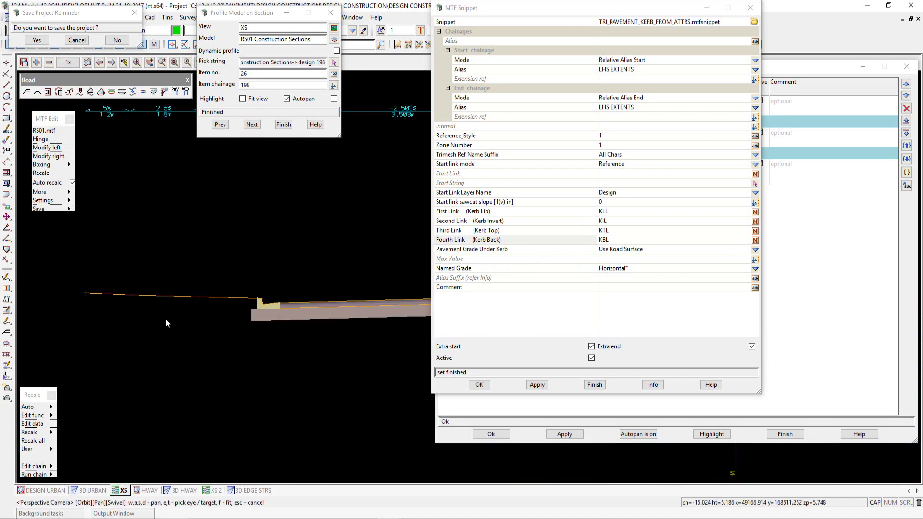
{"action": "left_click", "coordinate": [480, 385]}
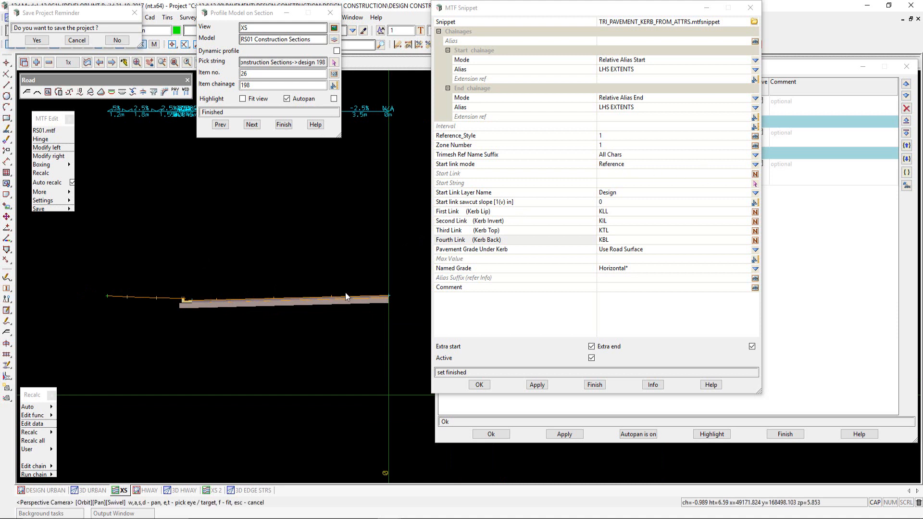
{"action": "left_click", "coordinate": [756, 166]}
{"action": "left_click", "coordinate": [756, 166]}
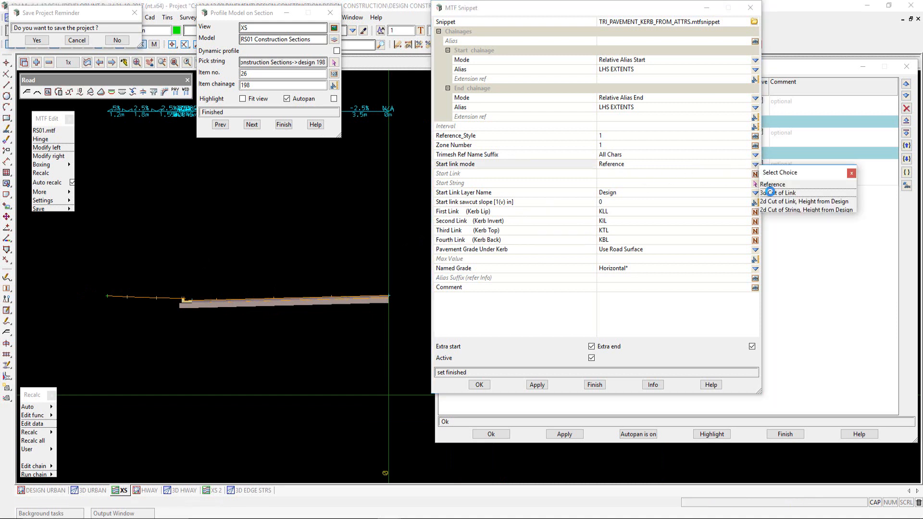
{"action": "left_click", "coordinate": [798, 193]}
{"action": "left_click", "coordinate": [611, 173]}
{"action": "middle_click", "coordinate": [611, 174]}
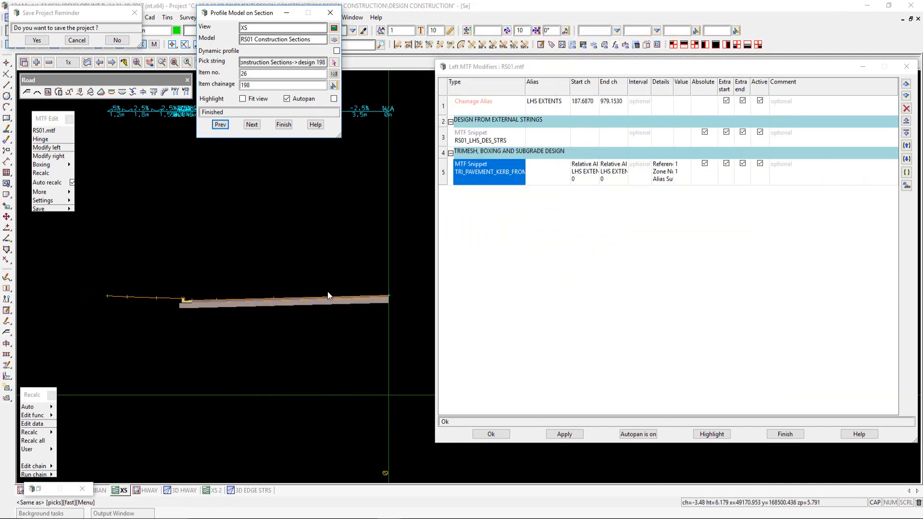
{"action": "left_click", "coordinate": [330, 295]}
{"action": "middle_click", "coordinate": [330, 298]}
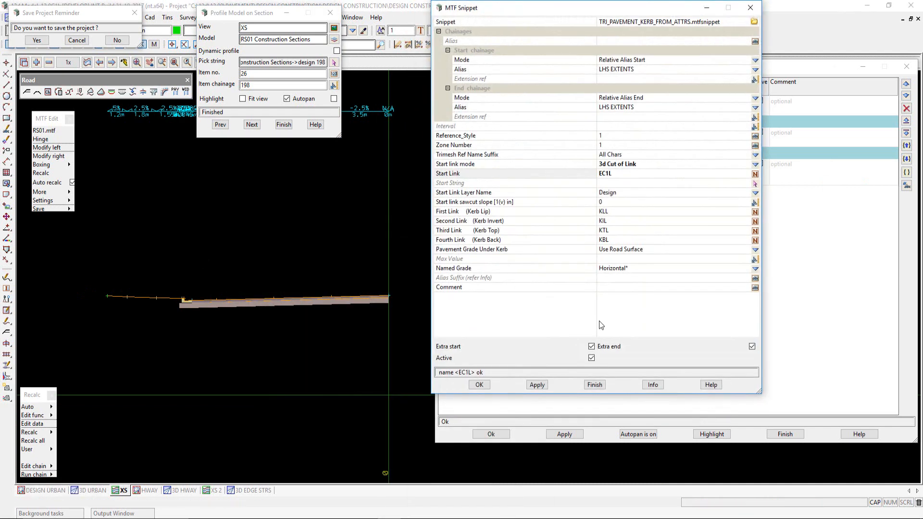
Apply the kerb pavement snippet and check its mesh on the next construction section, chainage 199, then accept the snippet.
{"action": "left_click", "coordinate": [536, 385]}
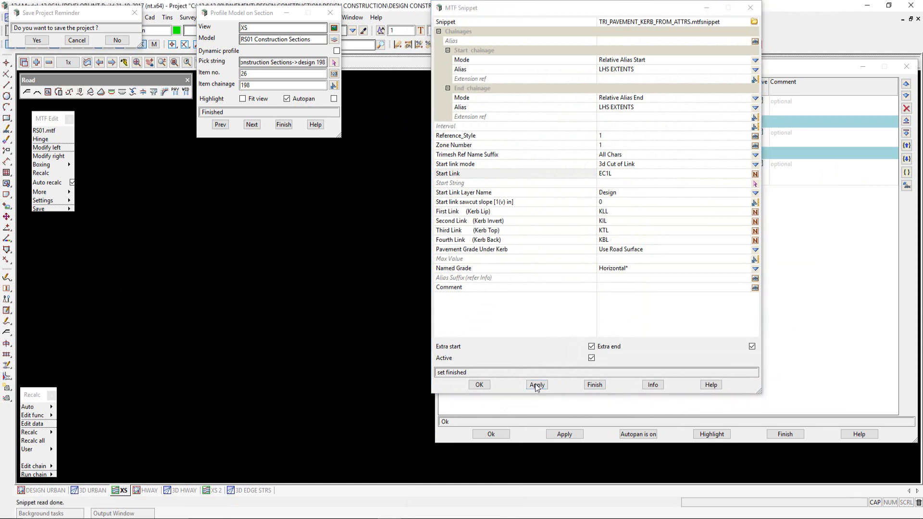
{"action": "left_click", "coordinate": [252, 124]}
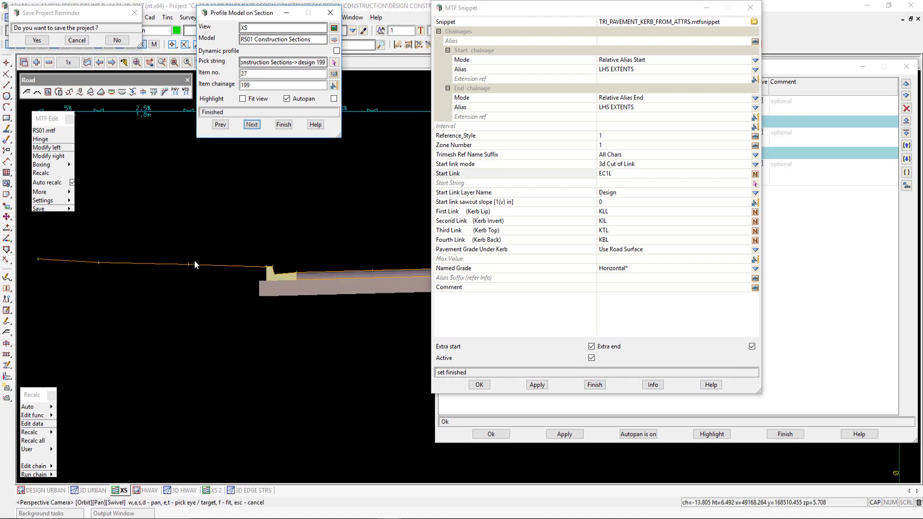
{"action": "scroll", "coordinate": [183, 295], "scroll_direction": "down", "scroll_amount": 3}
{"action": "scroll", "coordinate": [284, 304], "scroll_direction": "down", "scroll_amount": 2}
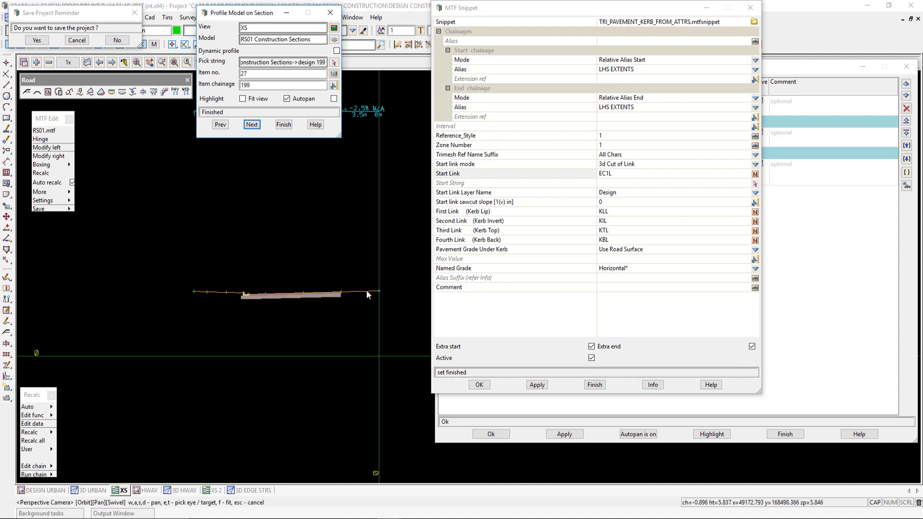
{"action": "scroll", "coordinate": [355, 292], "scroll_direction": "up", "scroll_amount": 3}
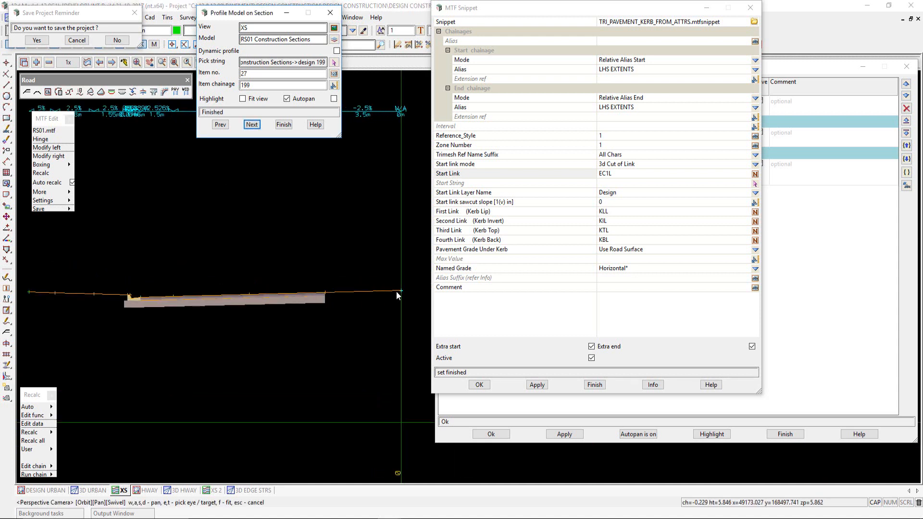
{"action": "scroll", "coordinate": [397, 296], "scroll_direction": "down", "scroll_amount": 2}
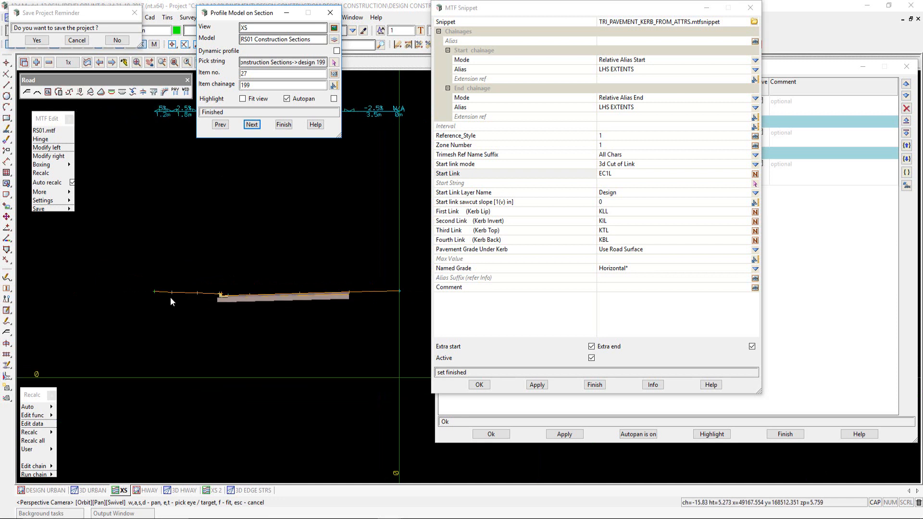
{"action": "scroll", "coordinate": [168, 297], "scroll_direction": "up", "scroll_amount": 3}
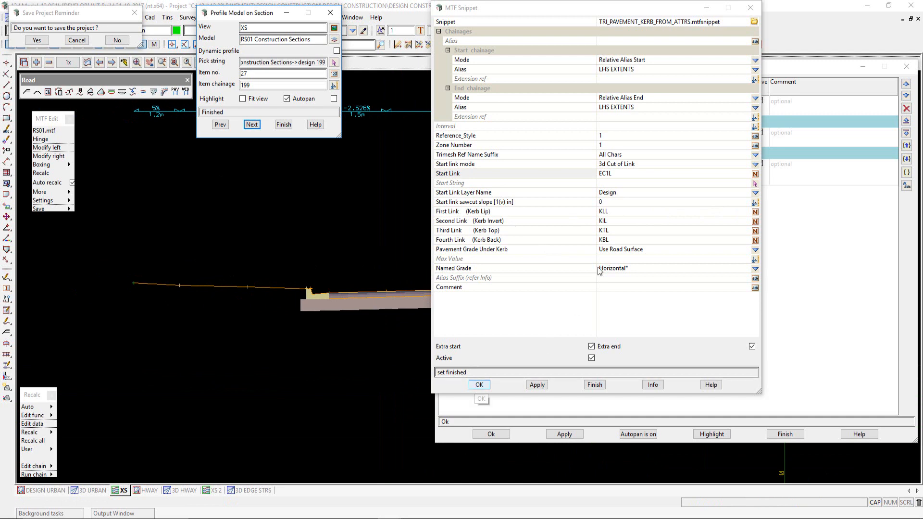
{"action": "left_click", "coordinate": [479, 385]}
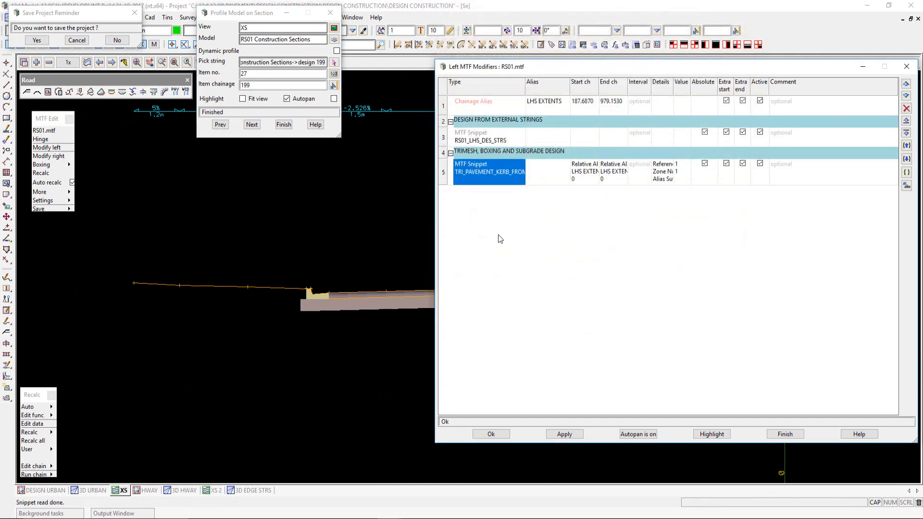
Insert a new snippet row below the kerb pavement snippet and load TRI_PAVEMENT_ONLY_FROM_ATTRS.mtfsnippet into it.
{"action": "left_click", "coordinate": [443, 174]}
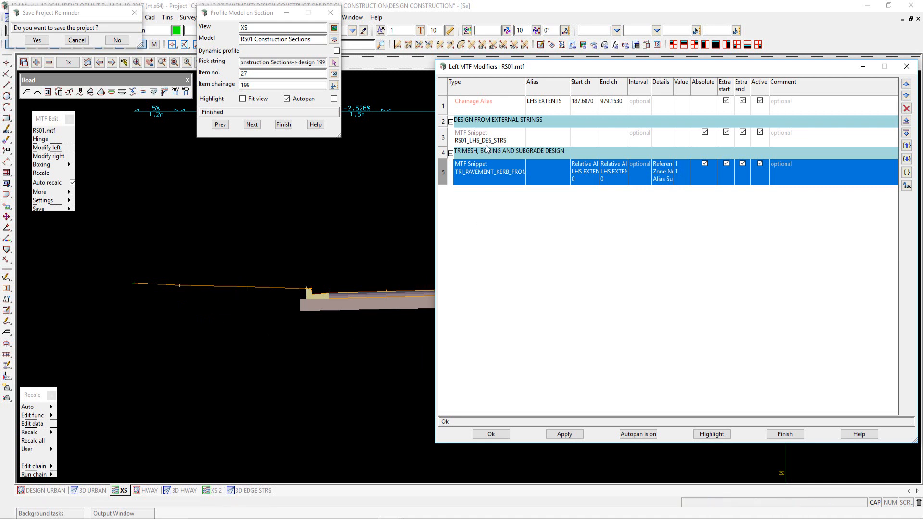
{"action": "left_click_drag", "start_coordinate": [558, 70], "coordinate": [496, 35]}
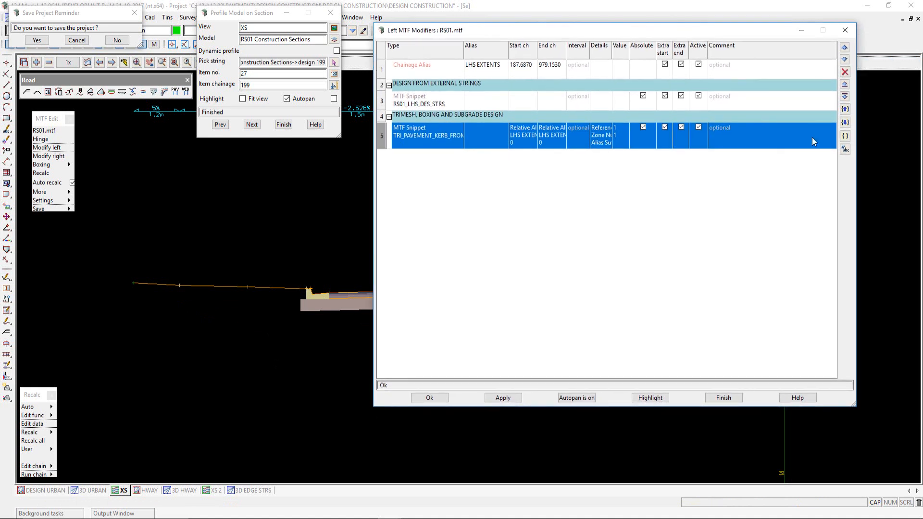
{"action": "left_click", "coordinate": [845, 96]}
{"action": "right_click", "coordinate": [436, 158]}
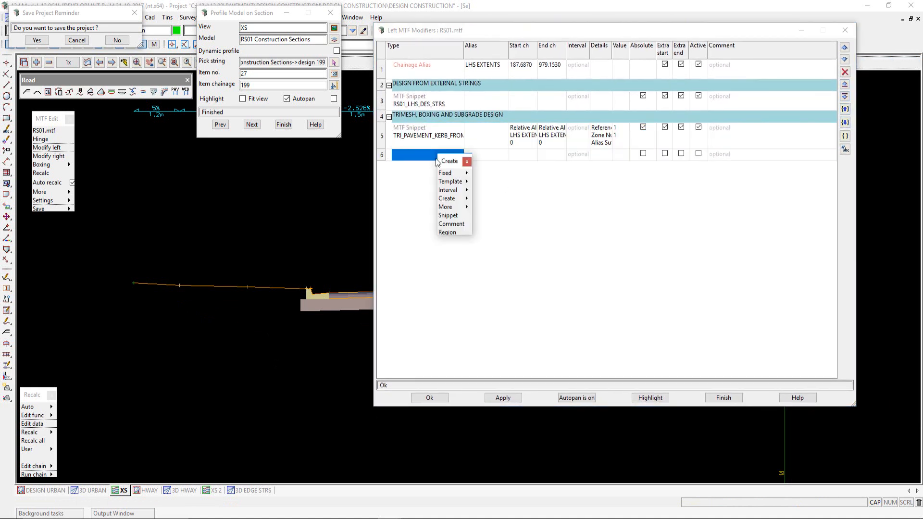
{"action": "left_click", "coordinate": [448, 216]}
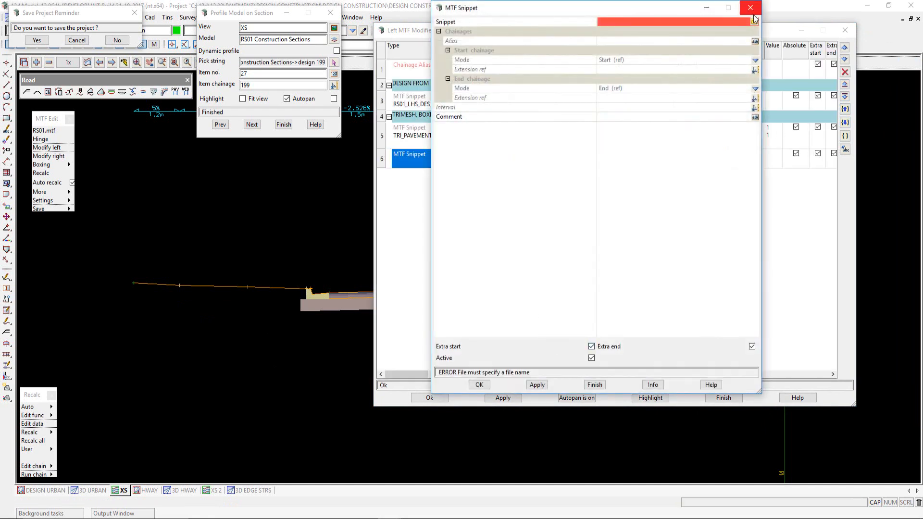
{"action": "left_click", "coordinate": [753, 21]}
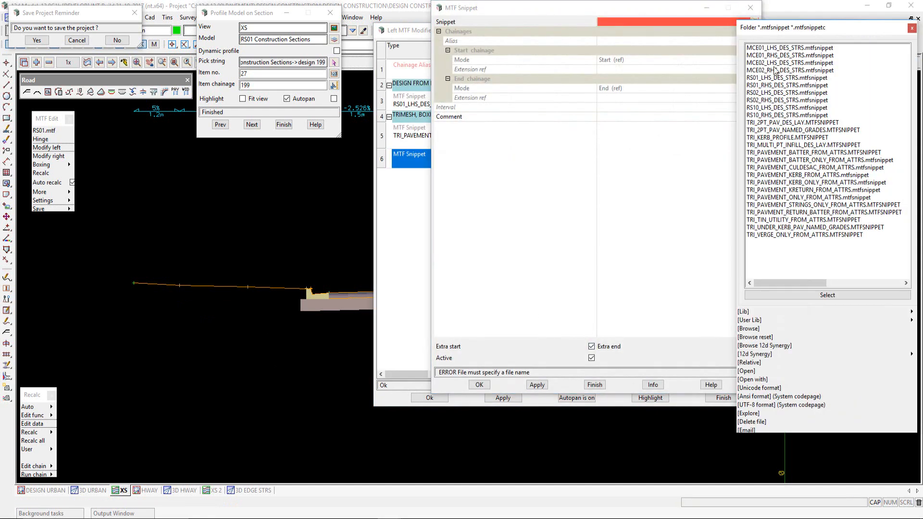
{"action": "double_click", "coordinate": [766, 198]}
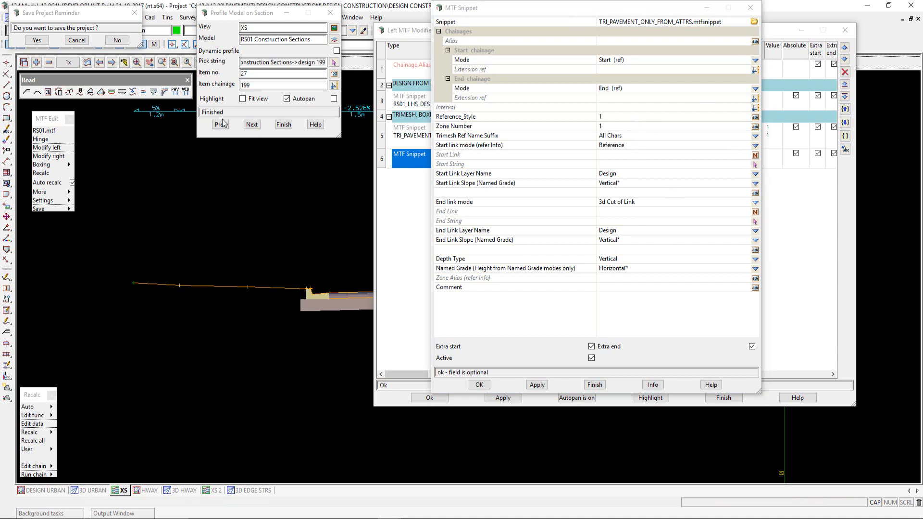
Examine the Pavement_Only zones of Reference_Style_1 in the snippet pavement manager, especially the description and layer settings of Zone_3.
{"action": "left_click", "coordinate": [175, 91]}
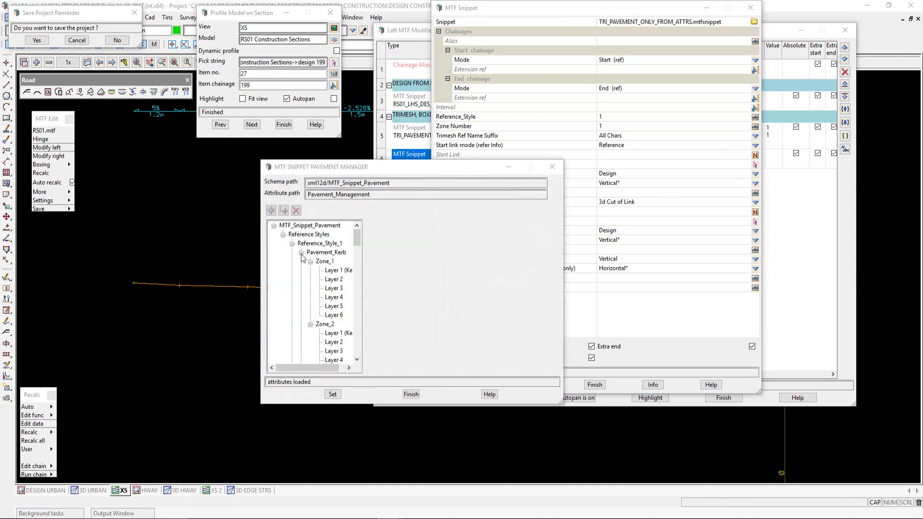
{"action": "left_click", "coordinate": [301, 254]}
{"action": "scroll", "coordinate": [335, 284], "scroll_direction": "down", "scroll_amount": 2}
{"action": "scroll", "coordinate": [336, 288], "scroll_direction": "down", "scroll_amount": 1}
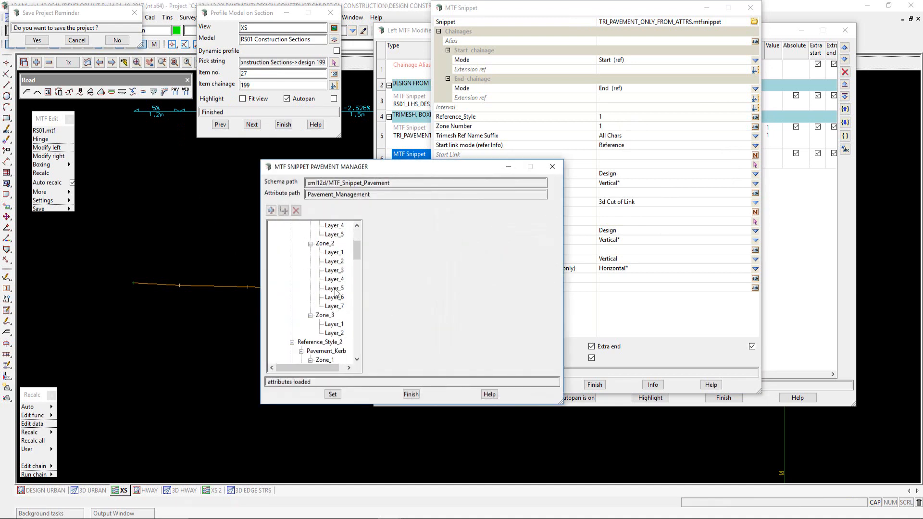
{"action": "left_click", "coordinate": [323, 316]}
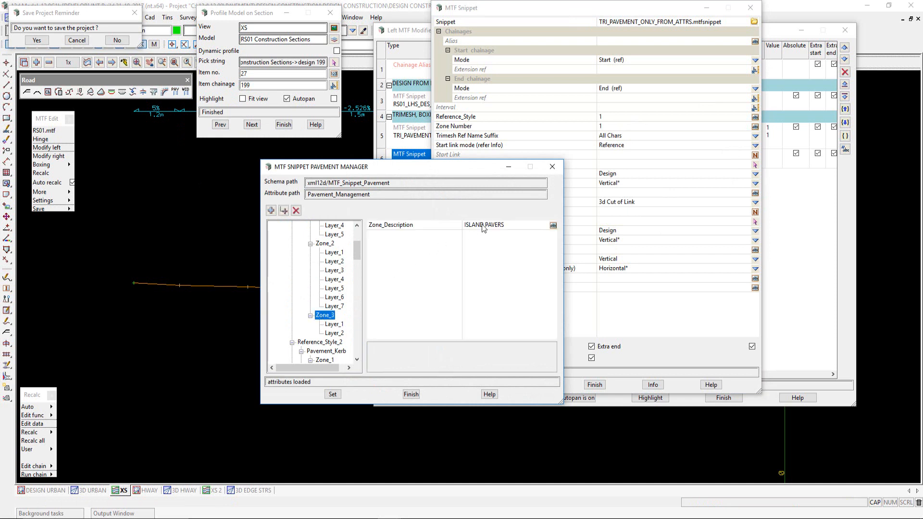
{"action": "left_click", "coordinate": [335, 325]}
{"action": "left_click", "coordinate": [336, 333]}
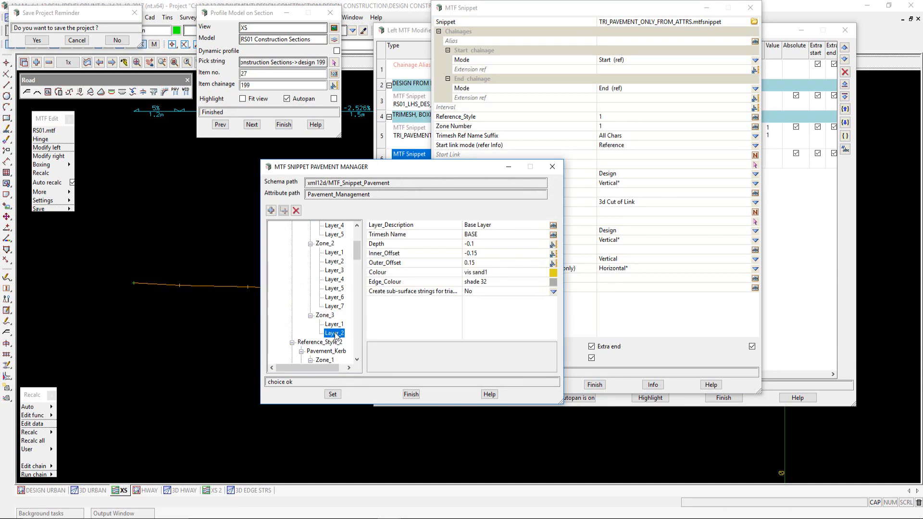
{"action": "left_click", "coordinate": [334, 325]}
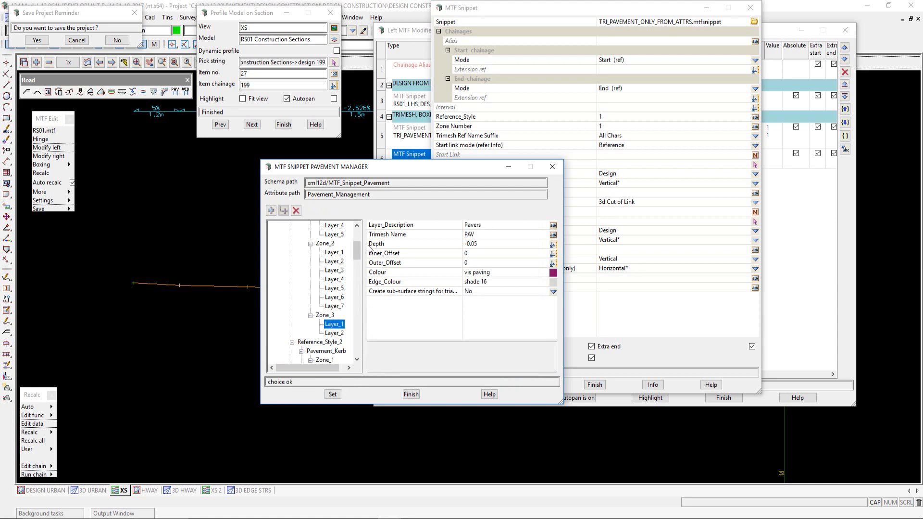
{"action": "left_click_drag", "start_coordinate": [354, 252], "coordinate": [355, 241]}
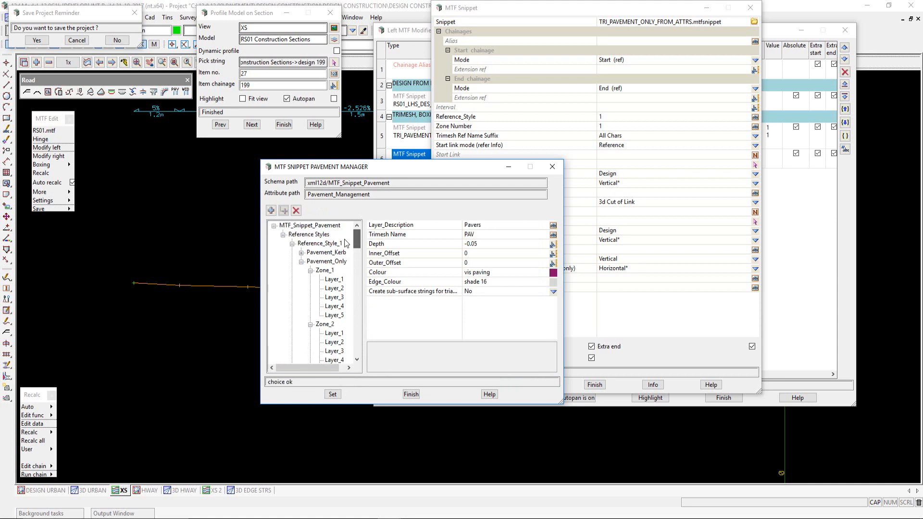
{"action": "left_click", "coordinate": [319, 245]}
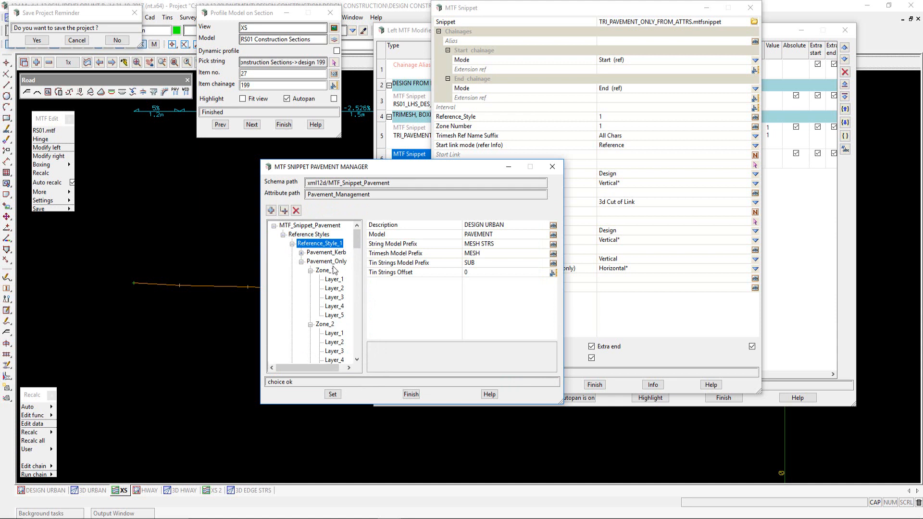
{"action": "left_click_drag", "start_coordinate": [359, 240], "coordinate": [359, 252]}
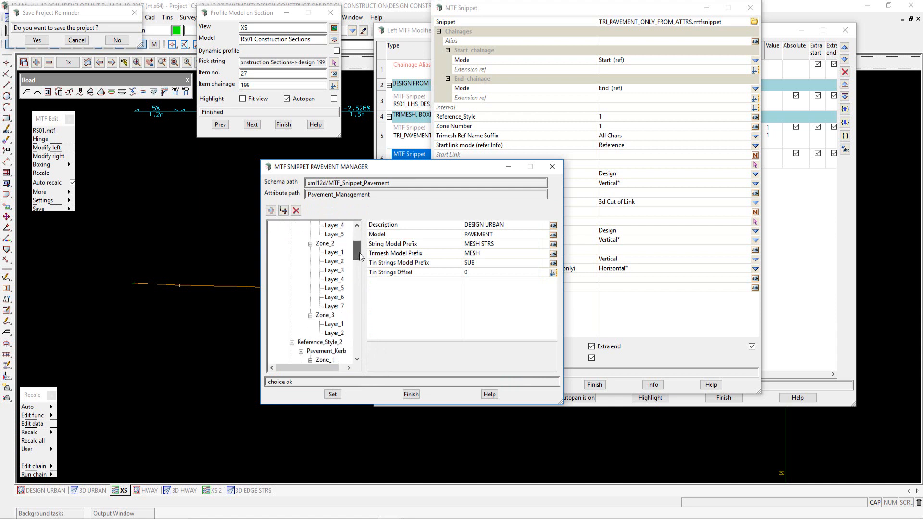
{"action": "left_click", "coordinate": [411, 394]}
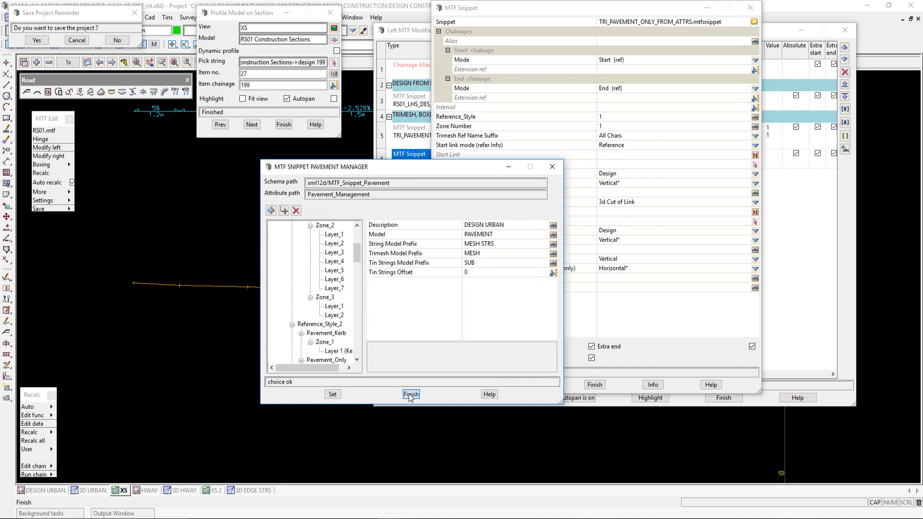
Set the pavement-only snippet's zone number to 3 and its start link mode to 3d Cut of Link, with FP1 as the start link.
{"action": "left_click", "coordinate": [609, 126]}
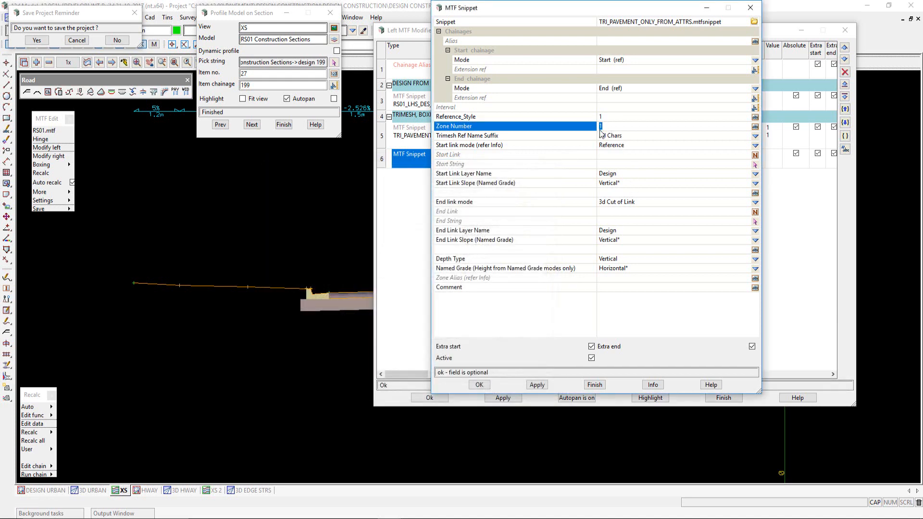
{"action": "type", "text": "3"}
{"action": "left_click", "coordinate": [755, 146]}
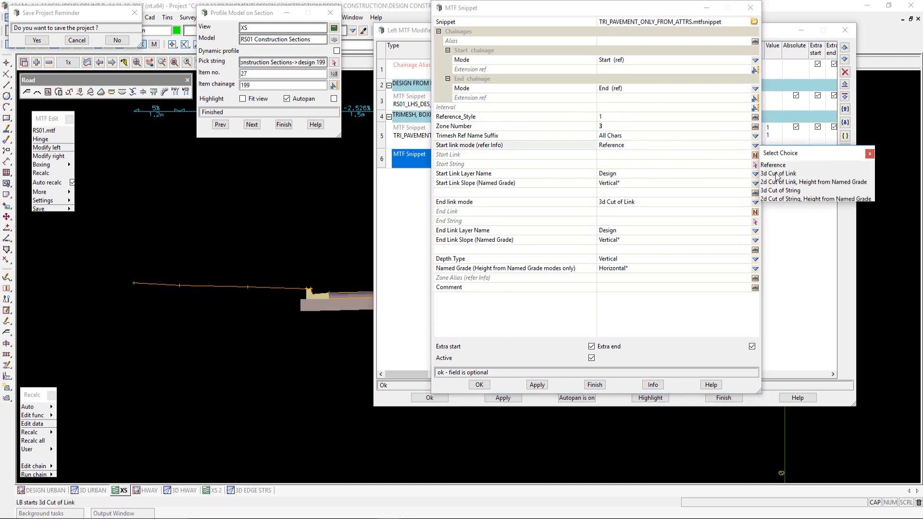
{"action": "left_click", "coordinate": [777, 178]}
{"action": "left_click", "coordinate": [612, 157]}
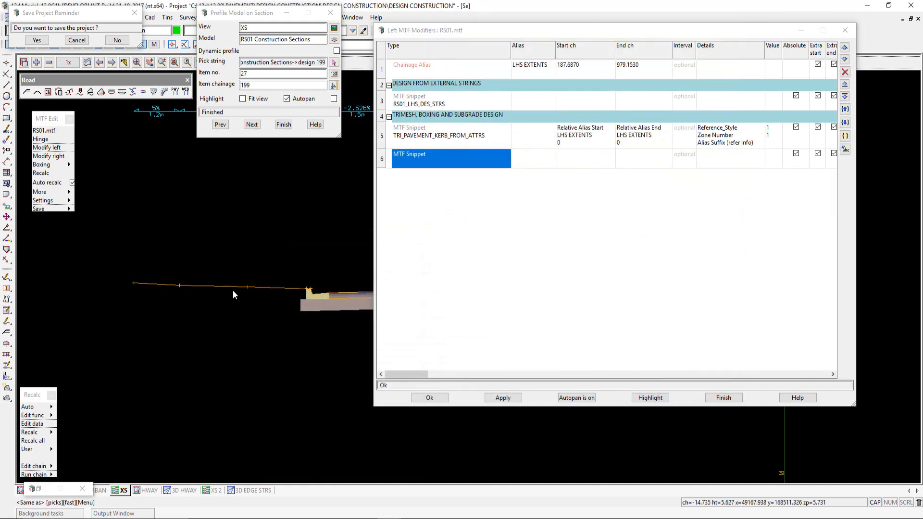
{"action": "left_click", "coordinate": [247, 289]}
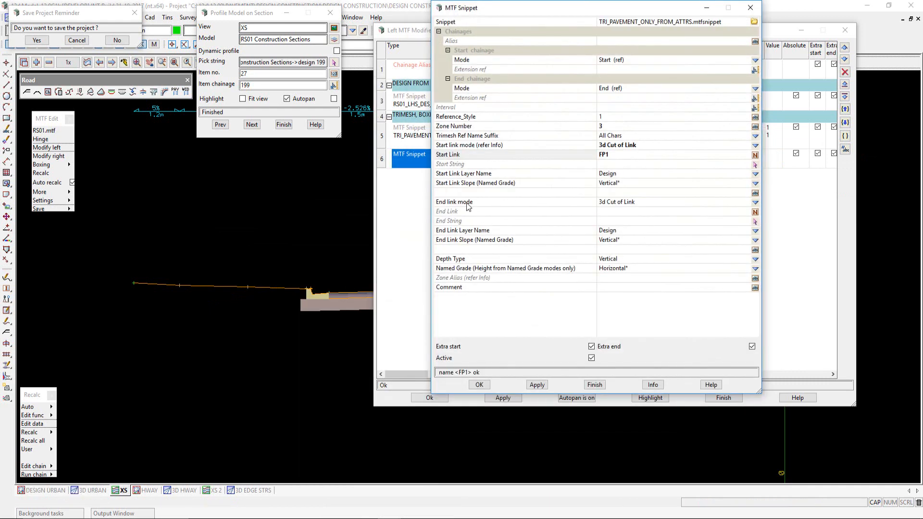
Pick FP2 as the snippet's end link, keep the depth type as Vertical, and accept the snippet settings.
{"action": "left_click", "coordinate": [605, 212]}
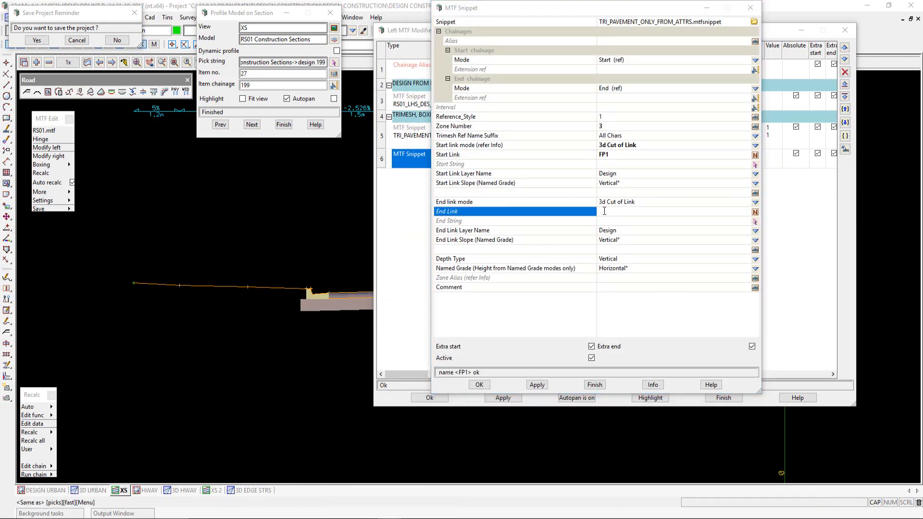
{"action": "left_click", "coordinate": [178, 288]}
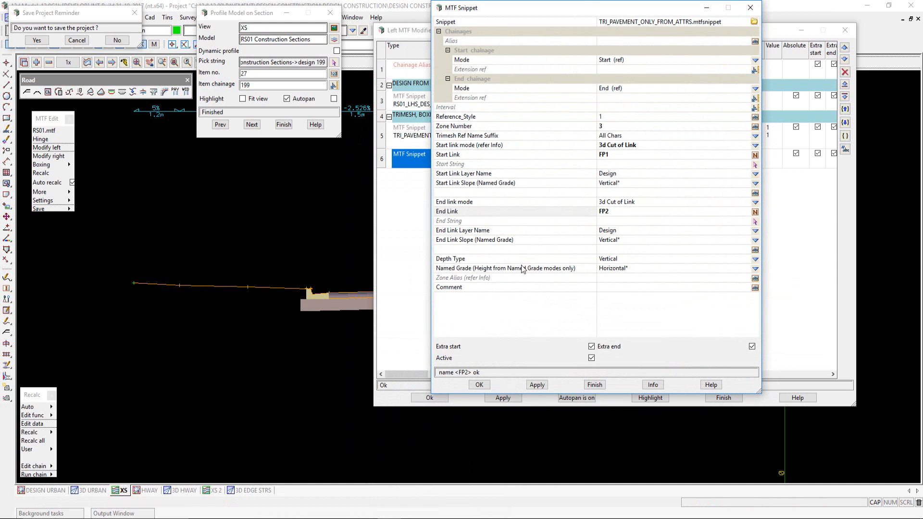
{"action": "left_click", "coordinate": [756, 260]}
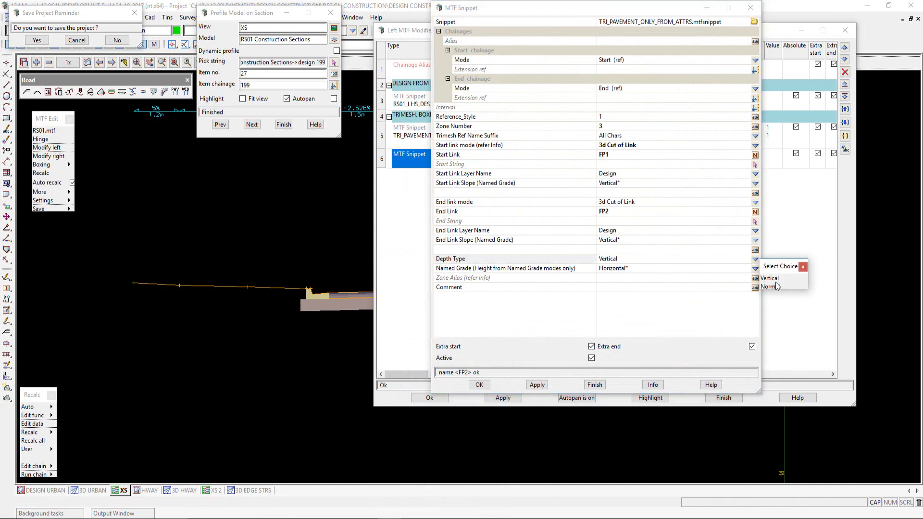
{"action": "left_click", "coordinate": [804, 267]}
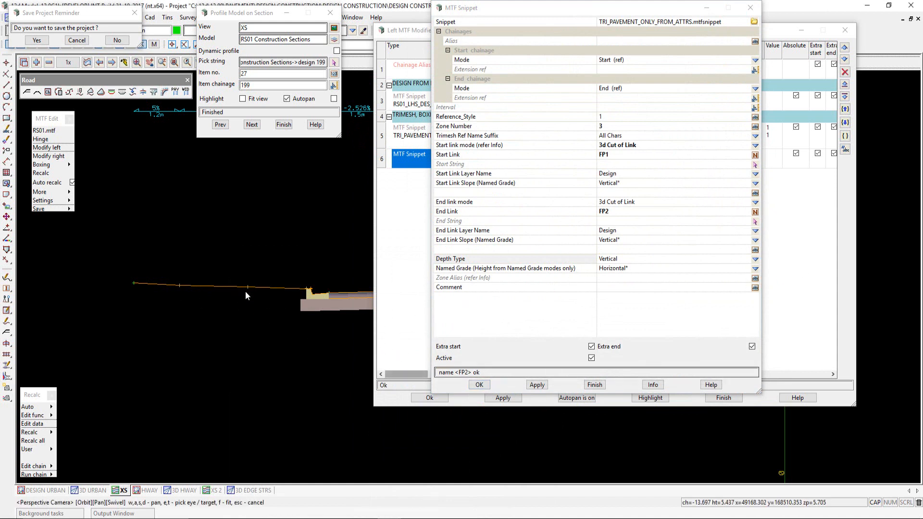
{"action": "left_click", "coordinate": [479, 385]}
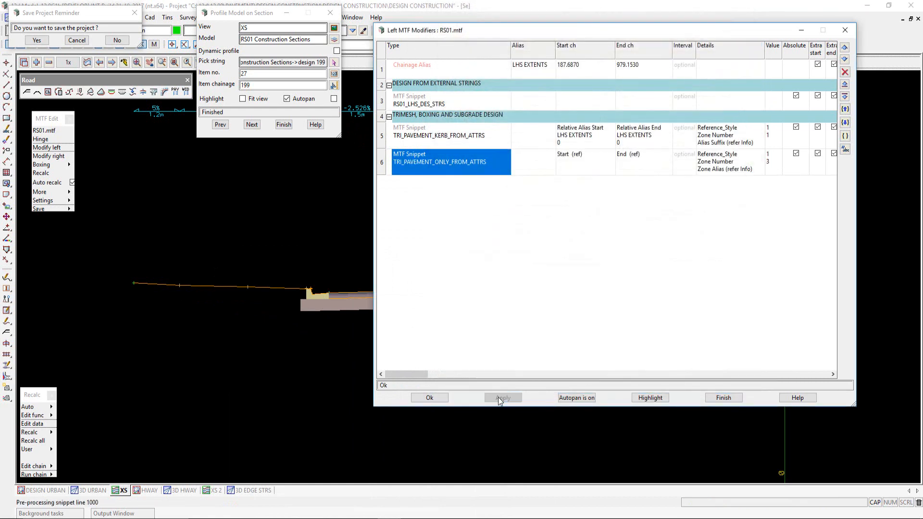
Apply the left modifiers, check the footpath mesh on the next construction section, chainage 200, and accept the modifiers.
{"action": "left_click", "coordinate": [500, 398]}
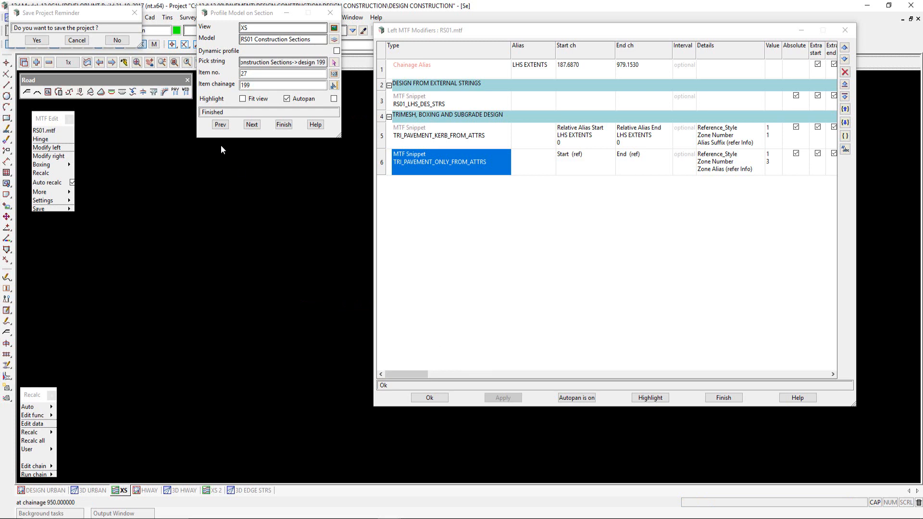
{"action": "left_click", "coordinate": [252, 125]}
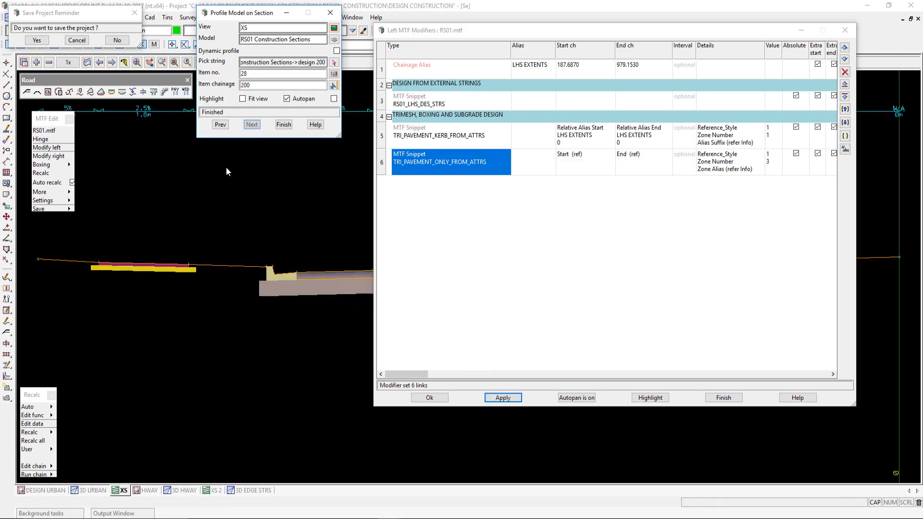
{"action": "left_click", "coordinate": [428, 398]}
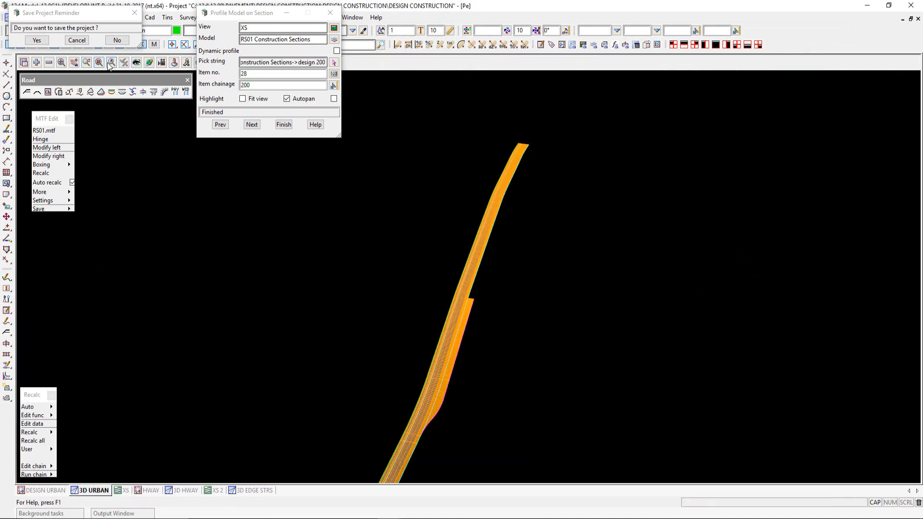
Examine the footpath, kerb and pavement meshes in the 3D URBAN view, orbiting in close to the start of the road.
{"action": "left_click", "coordinate": [101, 89]}
{"action": "scroll", "coordinate": [434, 314], "scroll_direction": "down", "scroll_amount": 4}
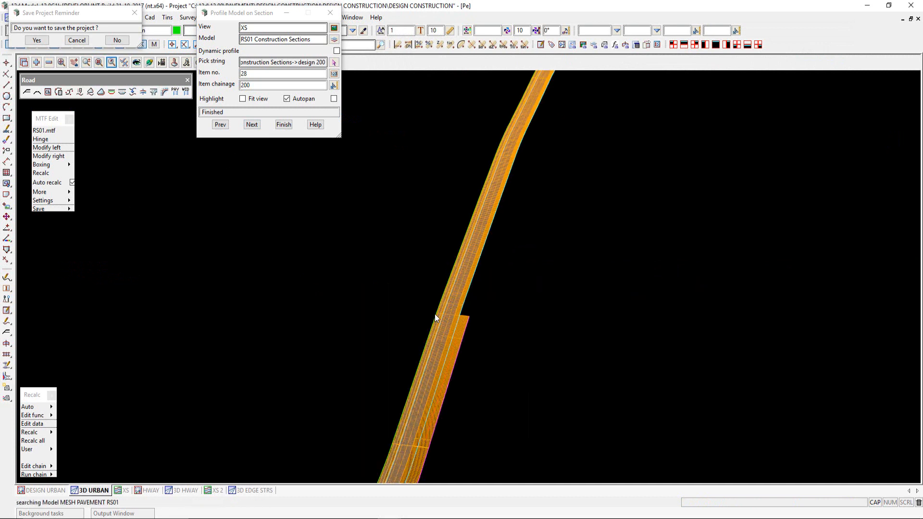
{"action": "scroll", "coordinate": [401, 371], "scroll_direction": "down", "scroll_amount": 2}
{"action": "scroll", "coordinate": [400, 370], "scroll_direction": "down", "scroll_amount": 3}
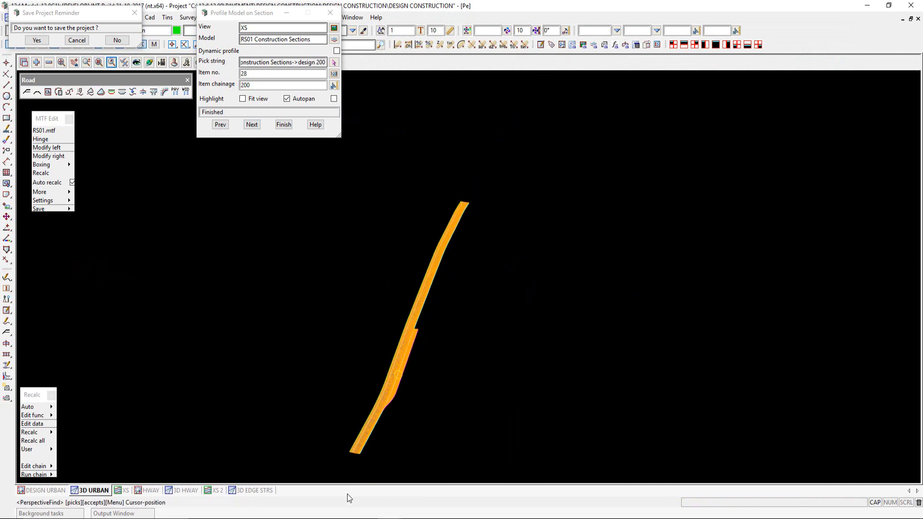
{"action": "scroll", "coordinate": [348, 457], "scroll_direction": "up", "scroll_amount": 4}
{"action": "scroll", "coordinate": [435, 432], "scroll_direction": "up", "scroll_amount": 5}
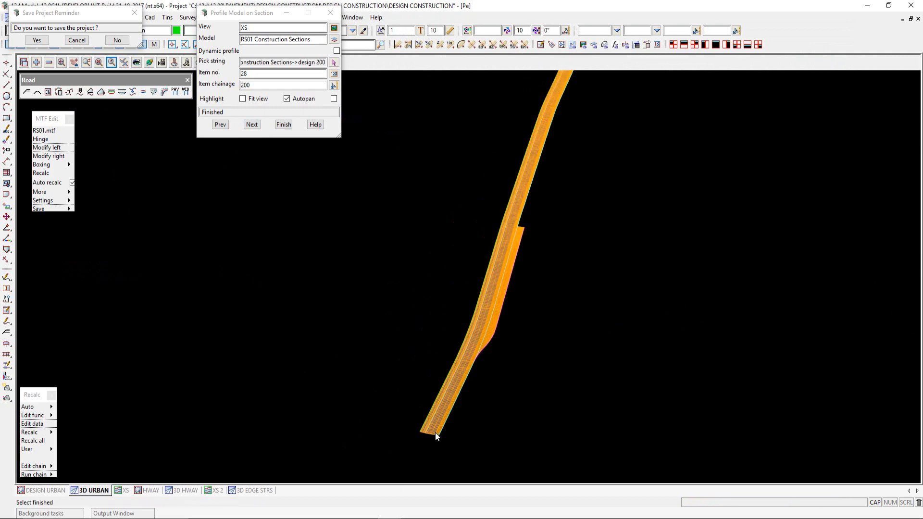
{"action": "scroll", "coordinate": [436, 435], "scroll_direction": "up", "scroll_amount": 1}
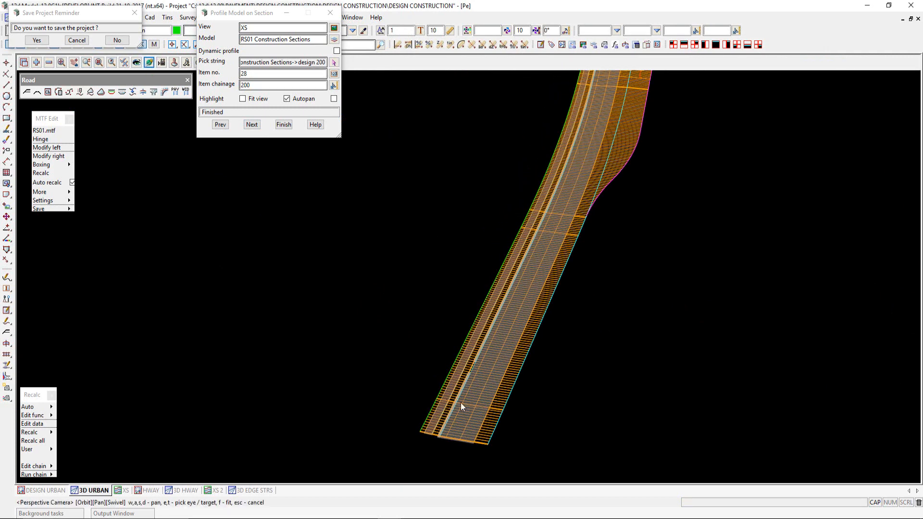
{"action": "left_click", "coordinate": [462, 402]}
{"action": "left_click_drag", "start_coordinate": [554, 366], "coordinate": [634, 303]}
{"action": "scroll", "coordinate": [477, 426], "scroll_direction": "up", "scroll_amount": 5}
{"action": "scroll", "coordinate": [477, 426], "scroll_direction": "up", "scroll_amount": 5}
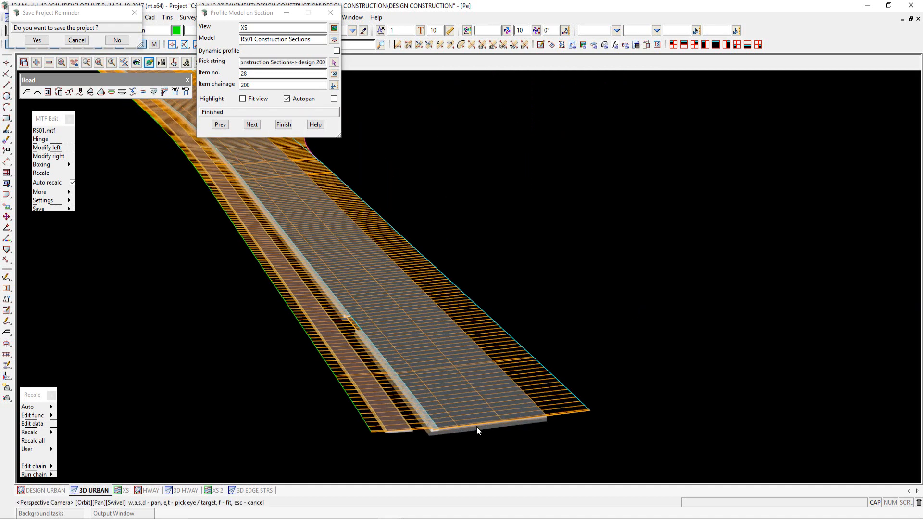
{"action": "left_click_drag", "start_coordinate": [416, 363], "coordinate": [454, 280]}
{"action": "left_click", "coordinate": [435, 373]}
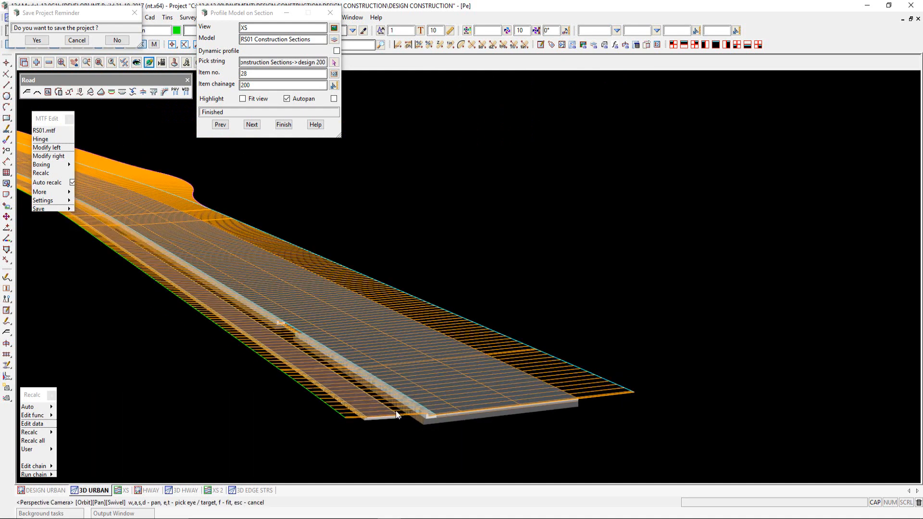
{"action": "scroll", "coordinate": [366, 421], "scroll_direction": "up", "scroll_amount": 5}
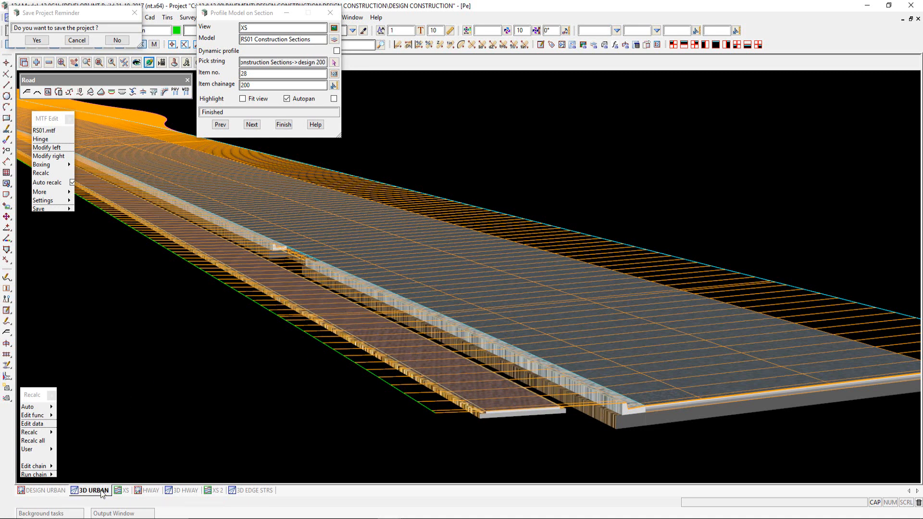
Review the full left-hand section in the XS view, and save and finish editing RS01.mtf.
{"action": "left_click", "coordinate": [123, 491]}
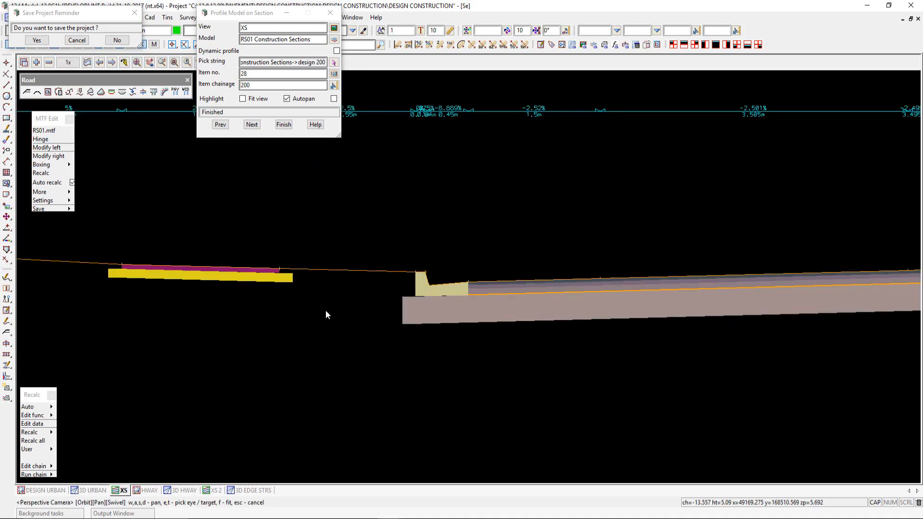
{"action": "scroll", "coordinate": [297, 283], "scroll_direction": "down", "scroll_amount": 3}
{"action": "scroll", "coordinate": [354, 280], "scroll_direction": "up", "scroll_amount": 1}
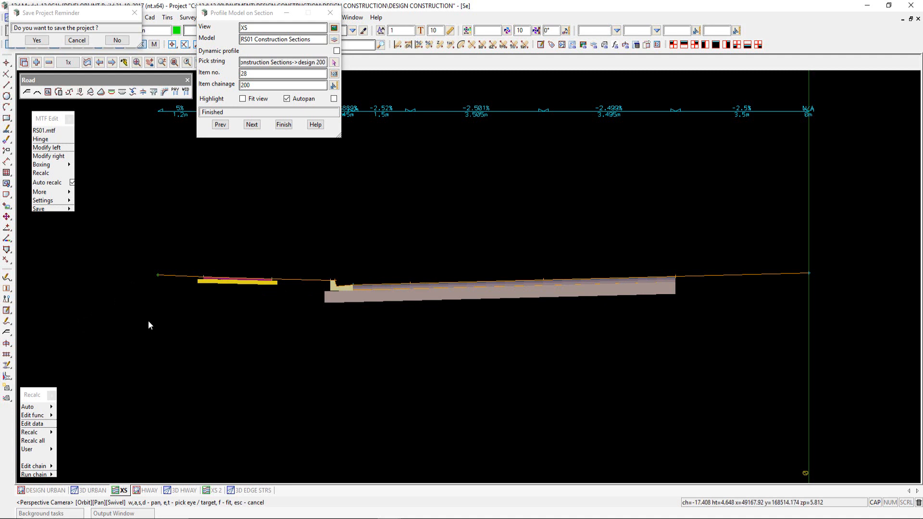
{"action": "mouse_move", "coordinate": [70, 210]}
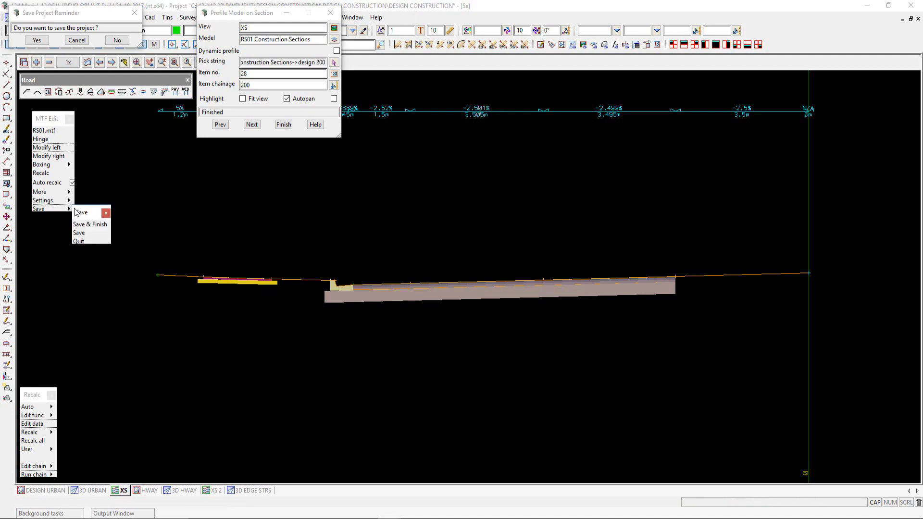
{"action": "left_click", "coordinate": [97, 223]}
{"action": "left_click", "coordinate": [413, 300]}
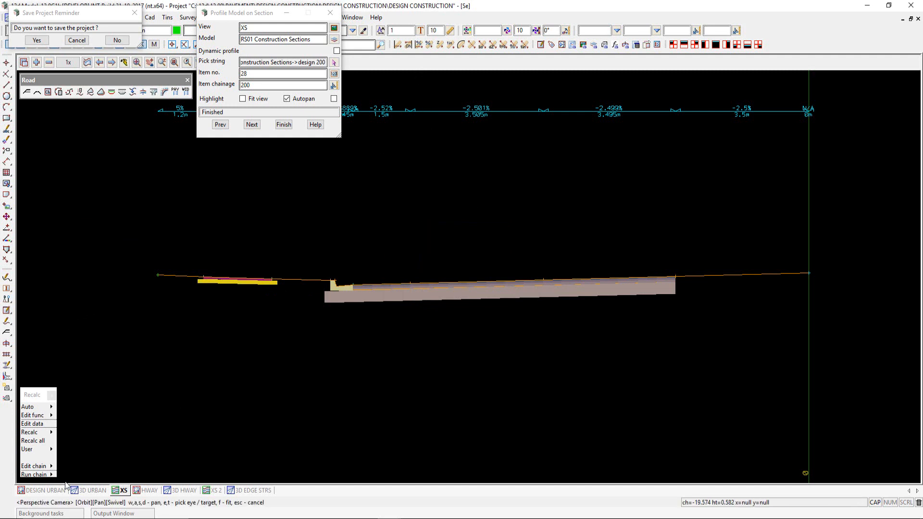
Examine the start of the RS01 design in the DESIGN URBAN plan view, around chainage 200.
{"action": "left_click", "coordinate": [46, 490]}
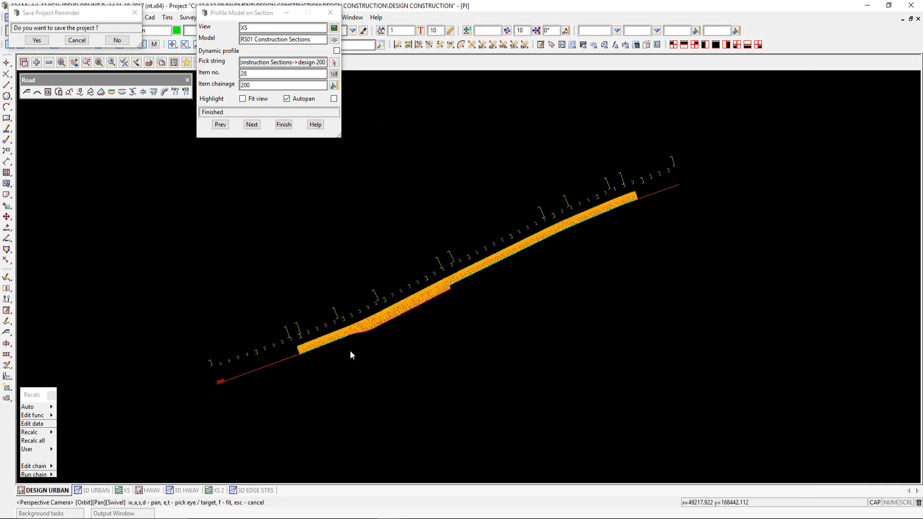
{"action": "scroll", "coordinate": [323, 345], "scroll_direction": "up", "scroll_amount": 3}
{"action": "scroll", "coordinate": [324, 344], "scroll_direction": "up", "scroll_amount": 3}
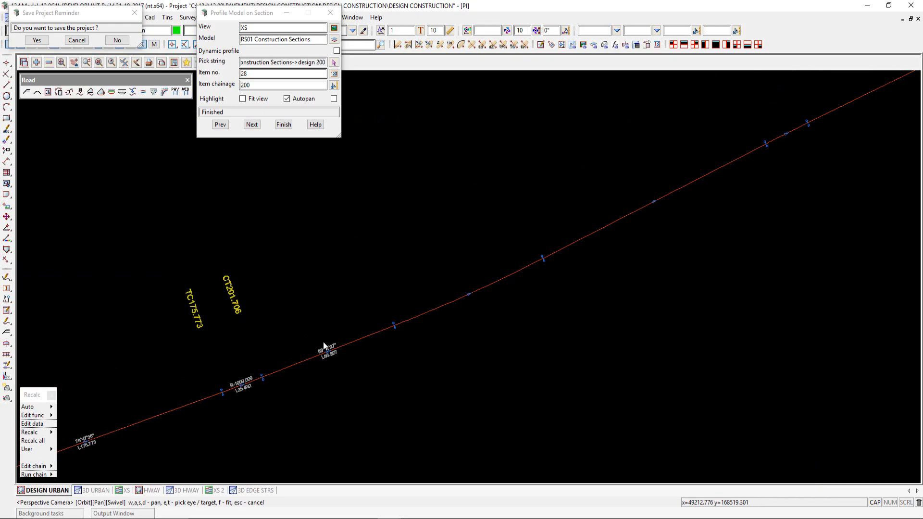
{"action": "scroll", "coordinate": [288, 355], "scroll_direction": "up", "scroll_amount": 1}
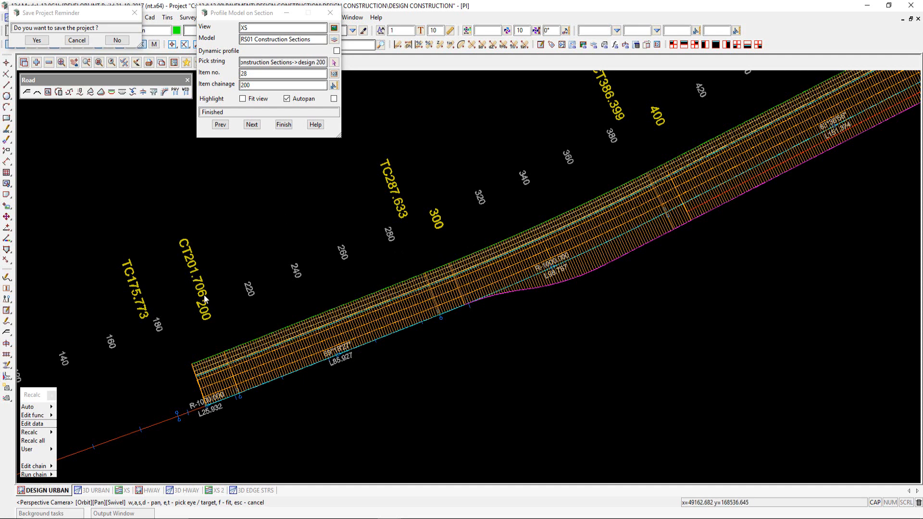
Add the ALIGNMENT RS02 and DESIGN RS02 models to the DESIGN URBAN plan view.
{"action": "scroll", "coordinate": [149, 288], "scroll_direction": "down", "scroll_amount": 4}
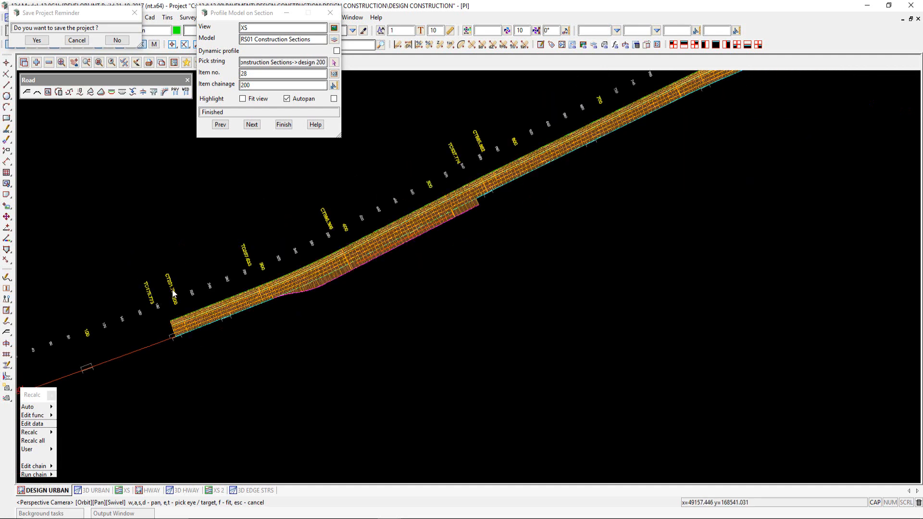
{"action": "scroll", "coordinate": [259, 230], "scroll_direction": "up", "scroll_amount": 1}
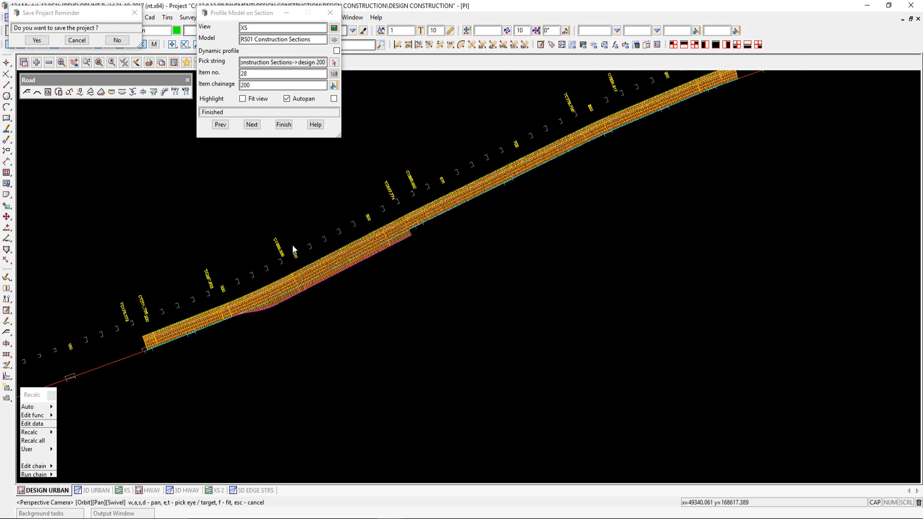
{"action": "scroll", "coordinate": [302, 299], "scroll_direction": "down", "scroll_amount": 1}
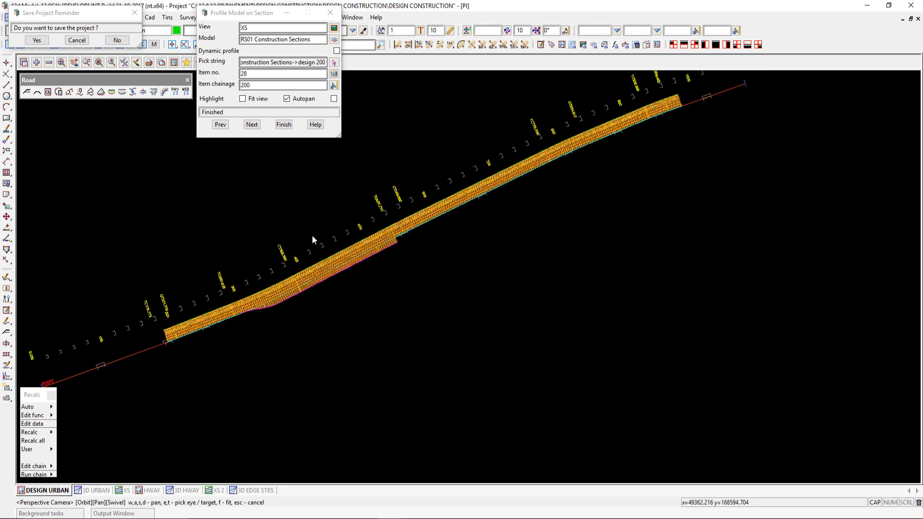
{"action": "scroll", "coordinate": [316, 204], "scroll_direction": "up", "scroll_amount": 1}
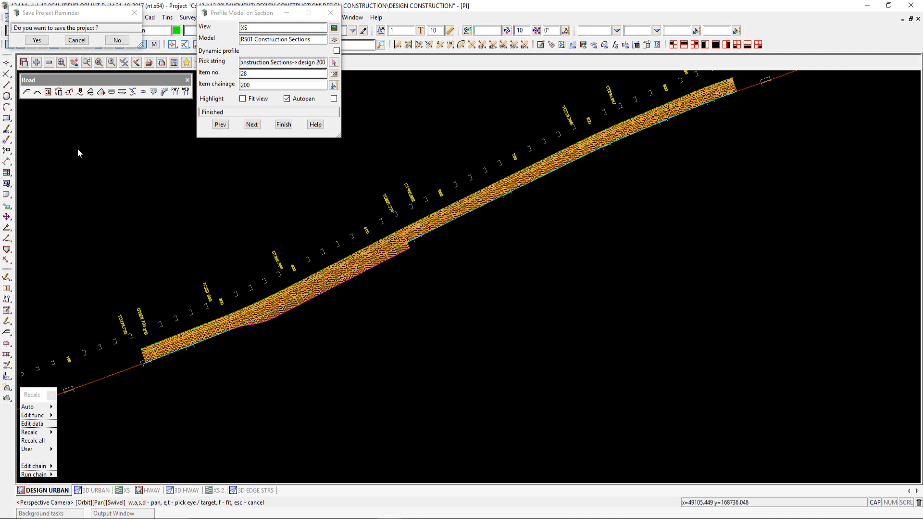
{"action": "left_click", "coordinate": [36, 63]}
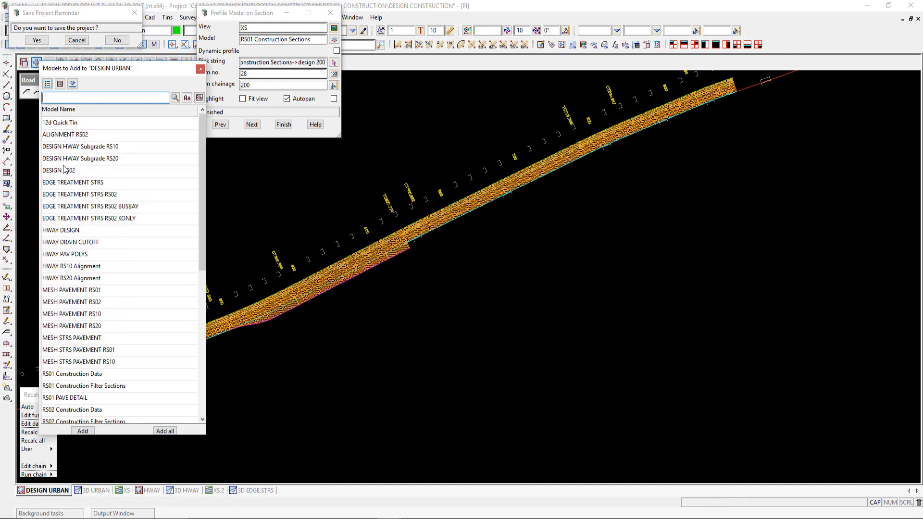
{"action": "double_click", "coordinate": [66, 136]}
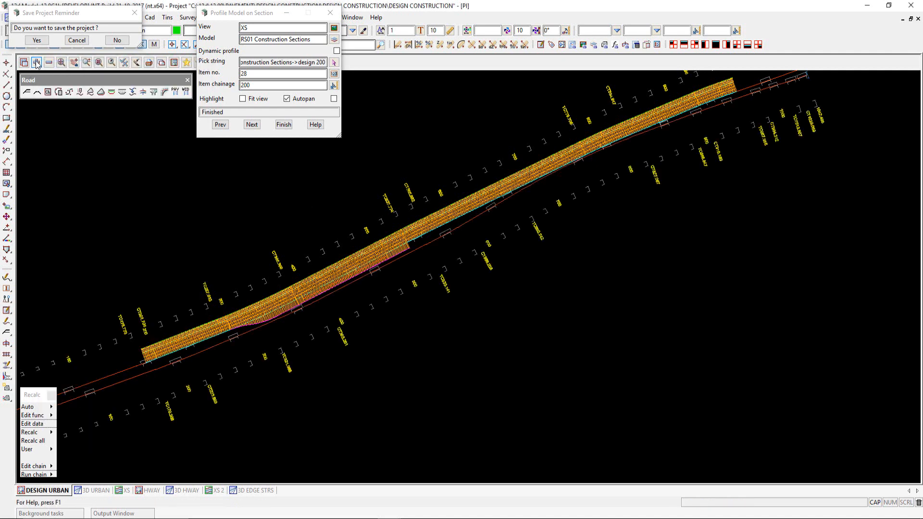
{"action": "left_click", "coordinate": [36, 62]}
{"action": "double_click", "coordinate": [66, 159]}
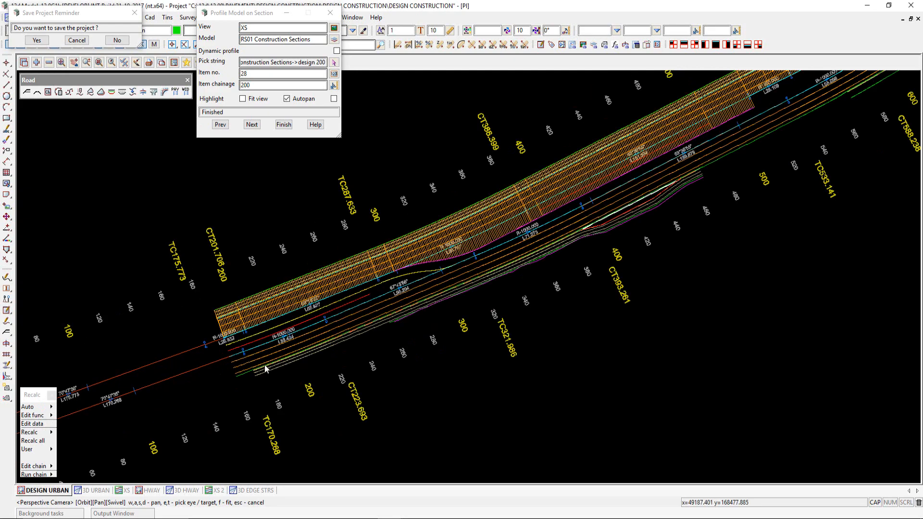
Examine the RS02 design strings along the right-hand edge, closing in on where the kerb lines split near chainage 400.
{"action": "scroll", "coordinate": [685, 188], "scroll_direction": "up", "scroll_amount": 2}
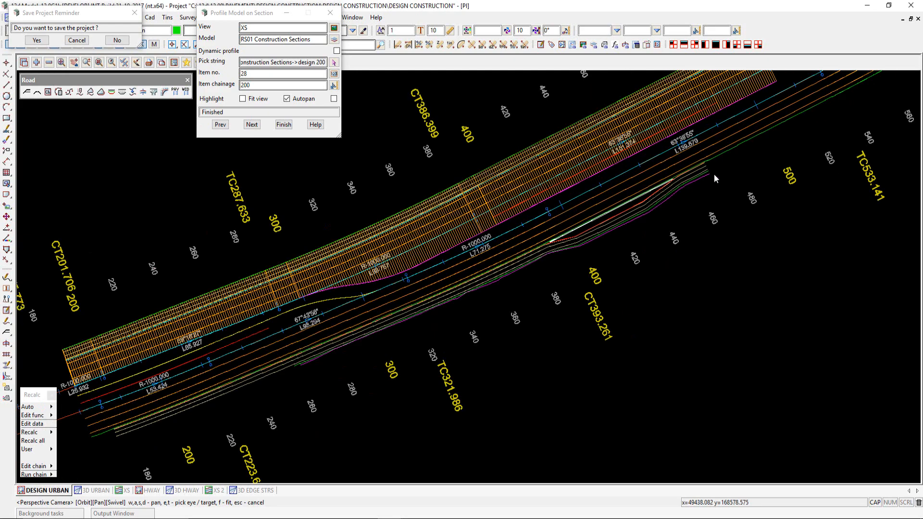
{"action": "scroll", "coordinate": [509, 301], "scroll_direction": "down", "scroll_amount": 2}
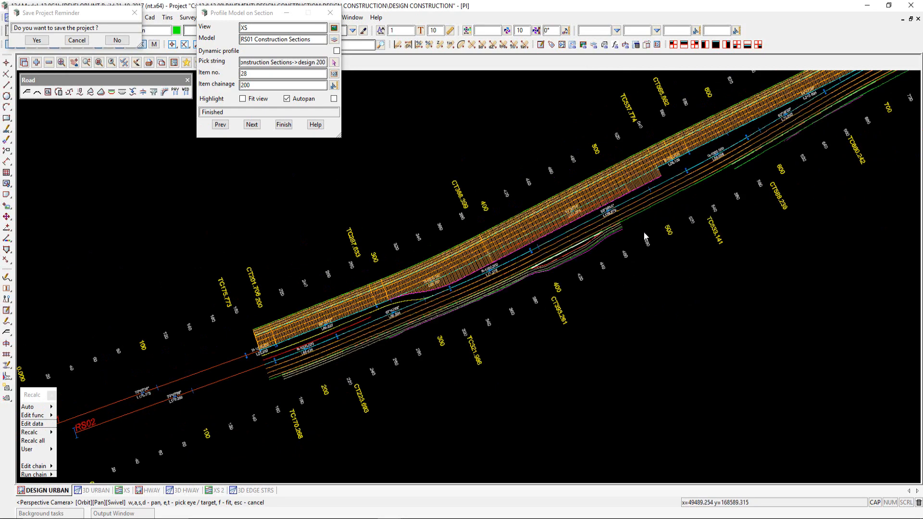
{"action": "scroll", "coordinate": [541, 267], "scroll_direction": "up", "scroll_amount": 5}
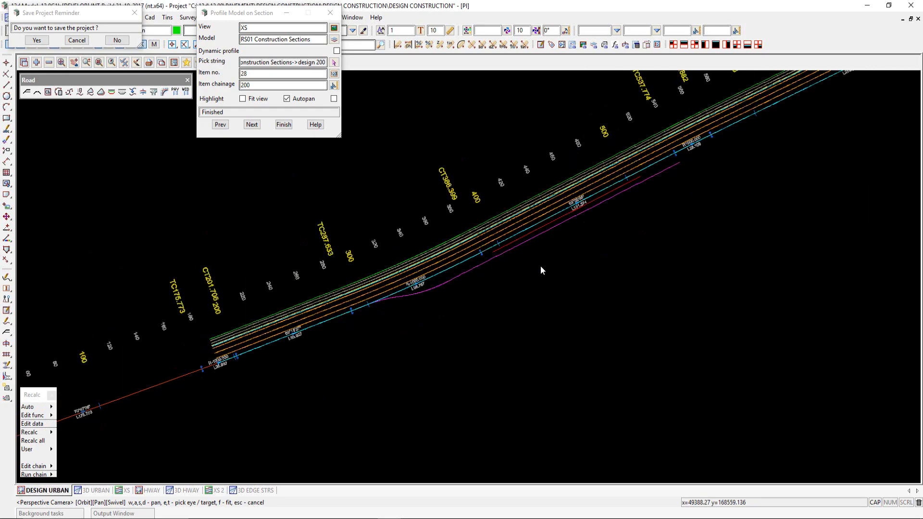
{"action": "scroll", "coordinate": [540, 266], "scroll_direction": "down", "scroll_amount": 3}
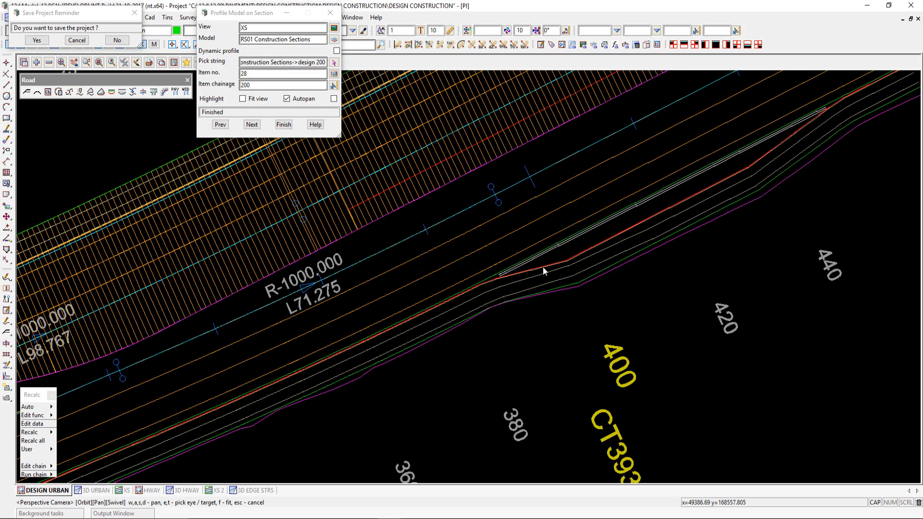
{"action": "scroll", "coordinate": [540, 263], "scroll_direction": "up", "scroll_amount": 5}
{"action": "scroll", "coordinate": [540, 264], "scroll_direction": "down", "scroll_amount": 3}
{"action": "scroll", "coordinate": [541, 264], "scroll_direction": "up", "scroll_amount": 2}
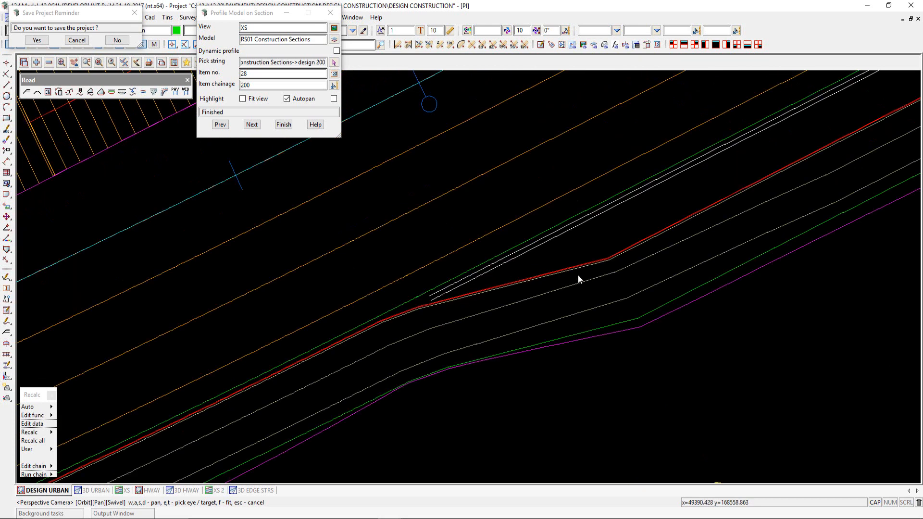
{"action": "scroll", "coordinate": [446, 306], "scroll_direction": "up", "scroll_amount": 3}
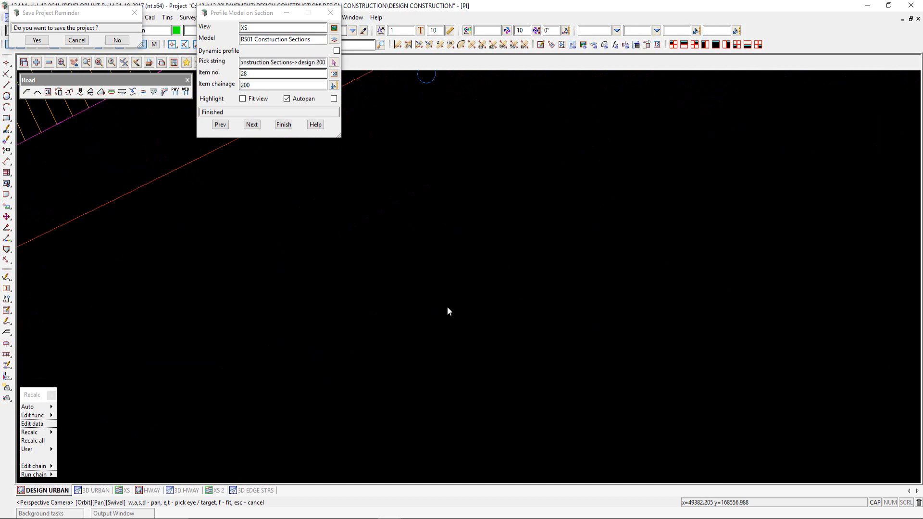
Inquire on the red kerb strings either side of the split and on the adjacent white string in DESIGN RS02, and finish the inquiry.
{"action": "key", "text": "i"}
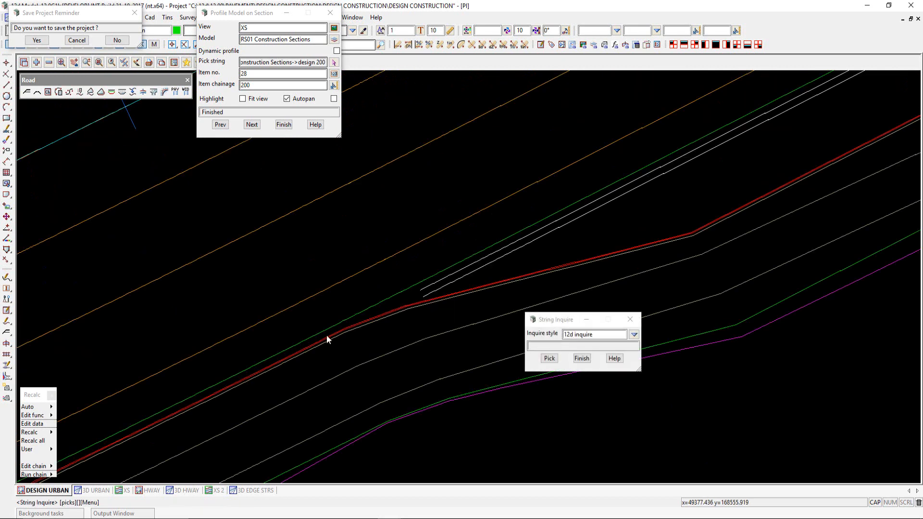
{"action": "left_click", "coordinate": [308, 343]}
{"action": "middle_click", "coordinate": [308, 343]}
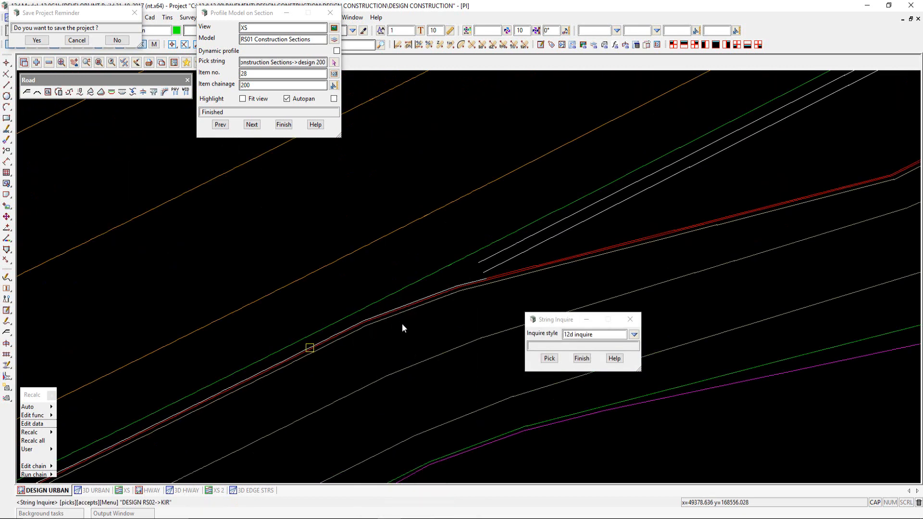
{"action": "left_click", "coordinate": [514, 268]}
{"action": "middle_click", "coordinate": [513, 267]}
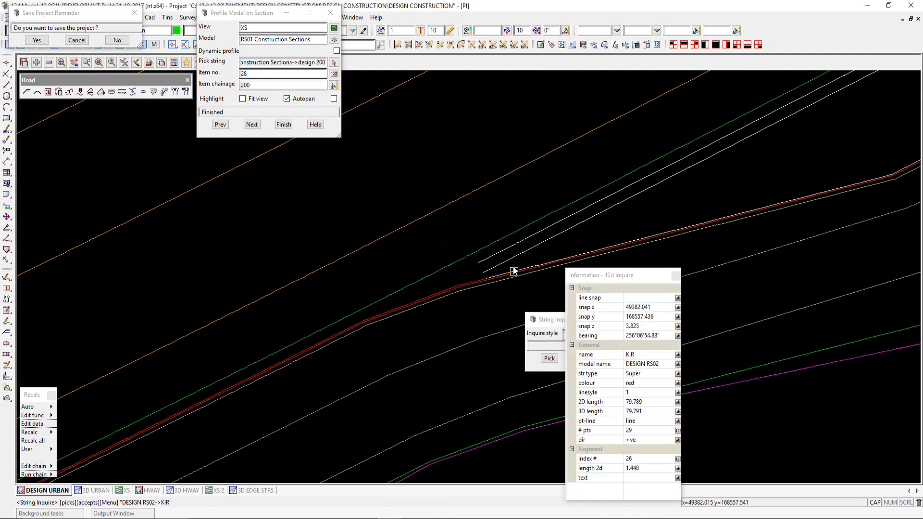
{"action": "left_click", "coordinate": [478, 278]}
{"action": "middle_click", "coordinate": [478, 278]}
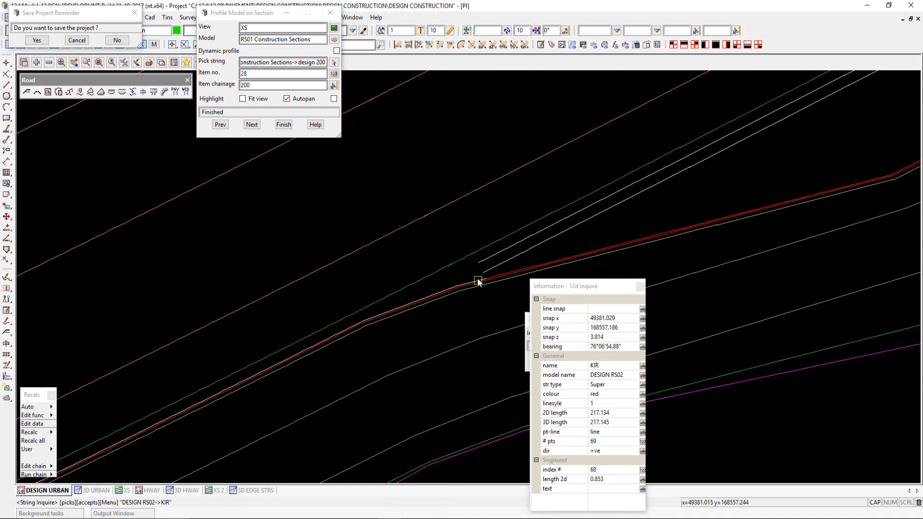
{"action": "left_click", "coordinate": [510, 271]}
{"action": "middle_click", "coordinate": [510, 271]}
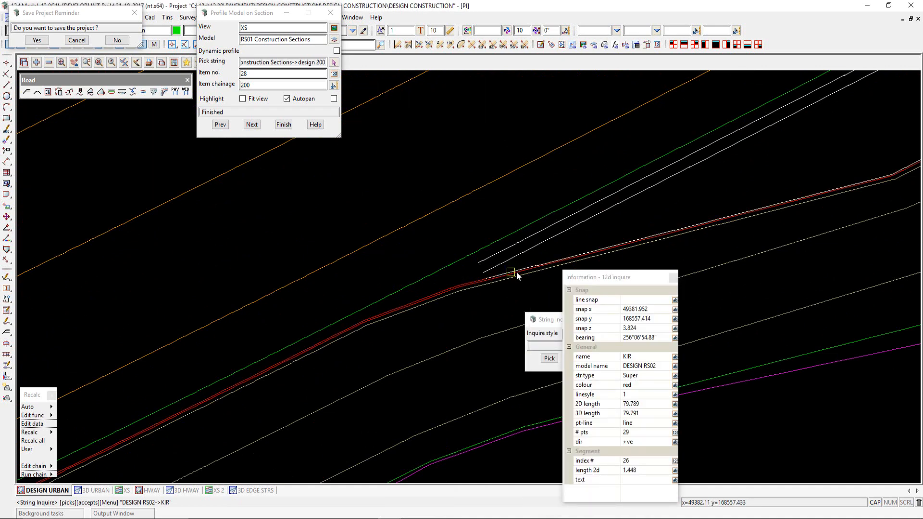
{"action": "left_click", "coordinate": [523, 254]}
{"action": "middle_click", "coordinate": [523, 255]}
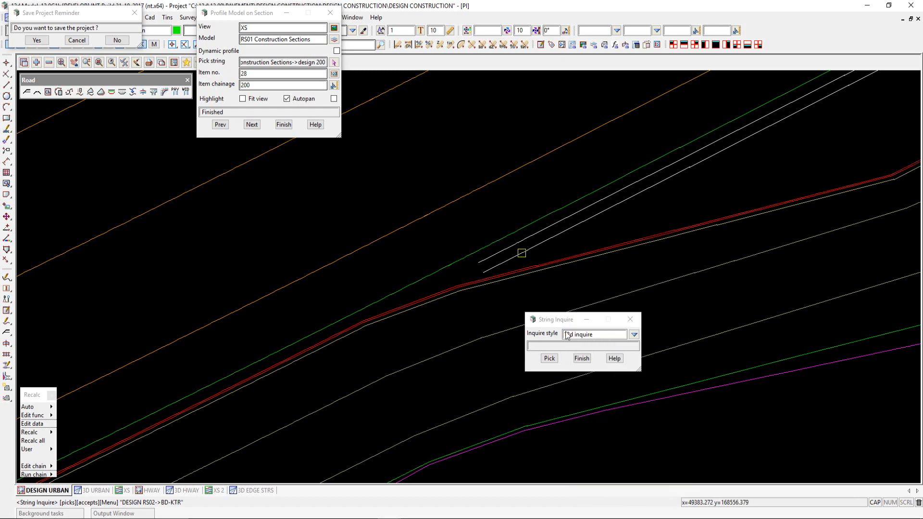
{"action": "left_click", "coordinate": [582, 359]}
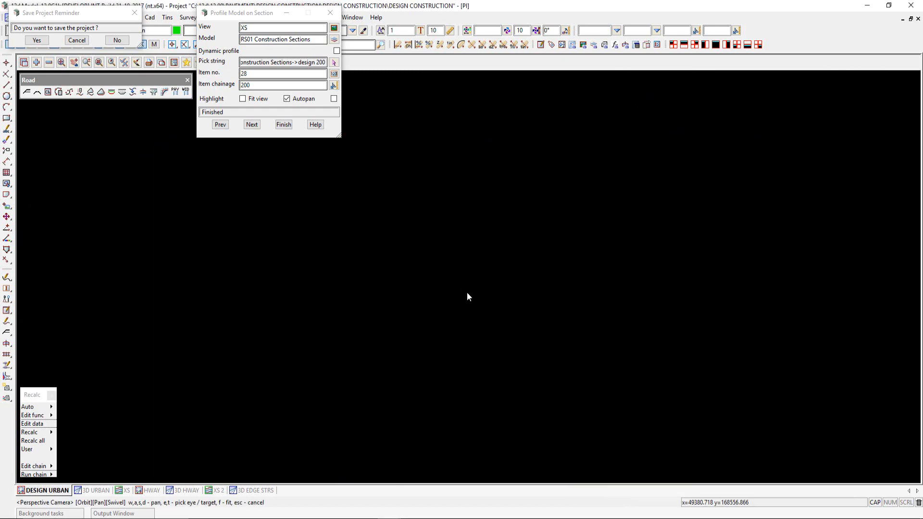
Remove the DESIGN RS02 model from the DESIGN URBAN plan view.
{"action": "scroll", "coordinate": [468, 293], "scroll_direction": "down", "scroll_amount": 7}
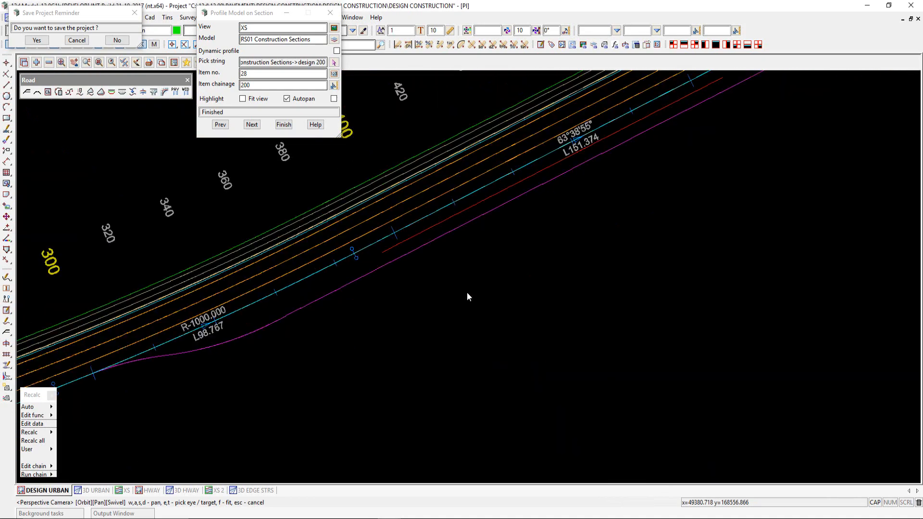
{"action": "scroll", "coordinate": [513, 278], "scroll_direction": "down", "scroll_amount": 3}
{"action": "scroll", "coordinate": [261, 342], "scroll_direction": "up", "scroll_amount": 2}
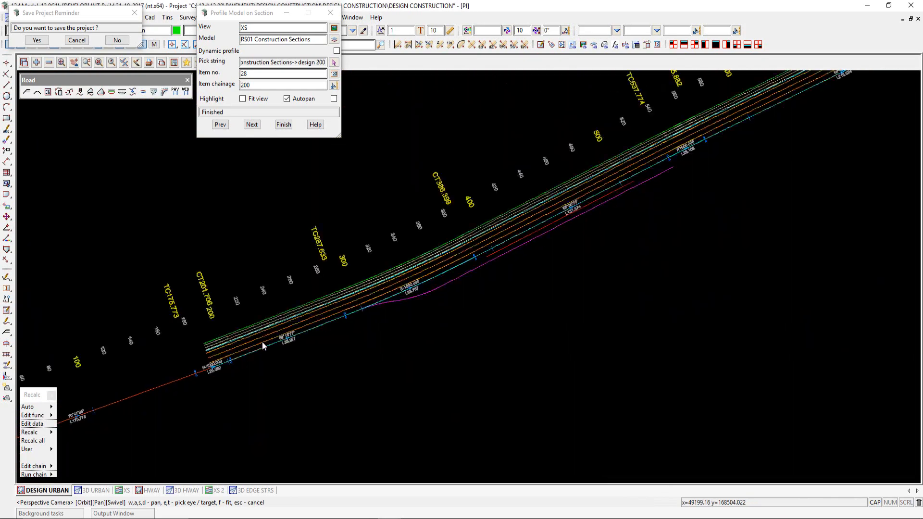
{"action": "left_click", "coordinate": [49, 62]}
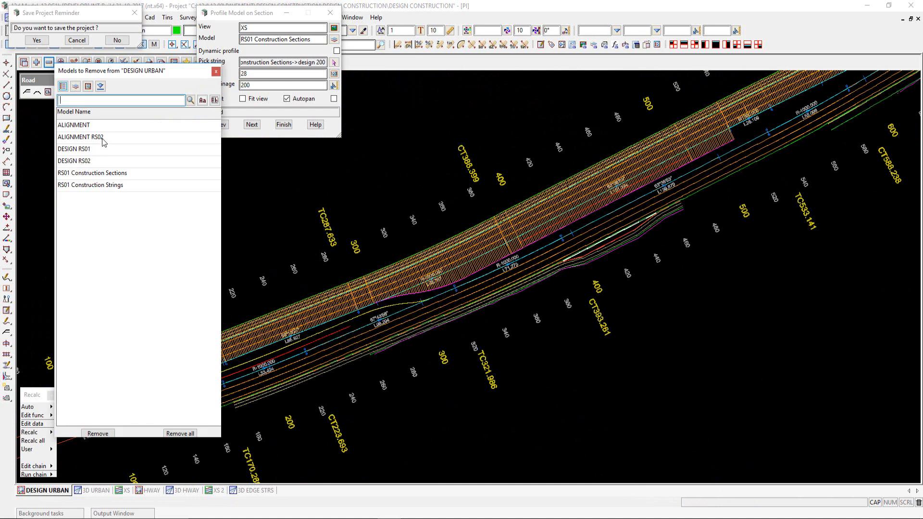
{"action": "left_click", "coordinate": [98, 163]}
{"action": "double_click", "coordinate": [96, 164]}
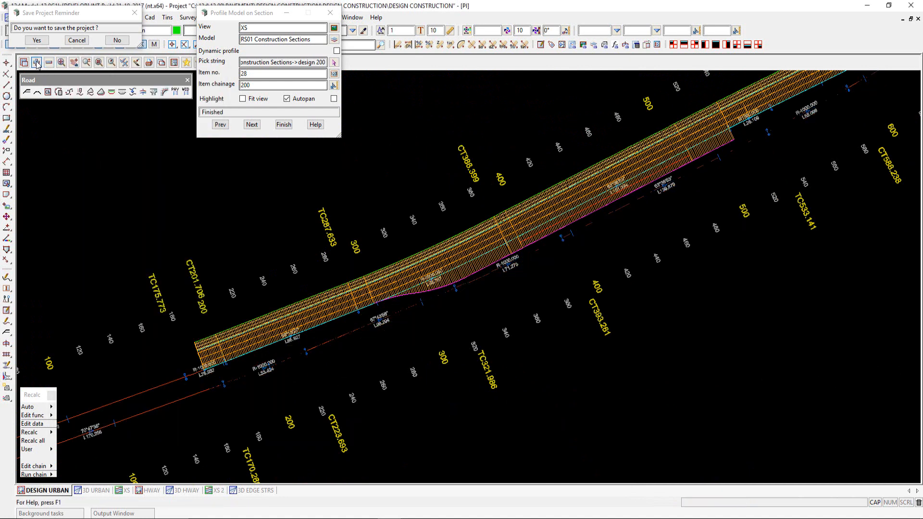
Add the RS02 Construction Sections and RS02 Construction Strings models to the DESIGN URBAN plan view.
{"action": "left_click", "coordinate": [36, 62]}
{"action": "scroll", "coordinate": [132, 289], "scroll_direction": "down", "scroll_amount": 2}
{"action": "scroll", "coordinate": [134, 292], "scroll_direction": "down", "scroll_amount": 2}
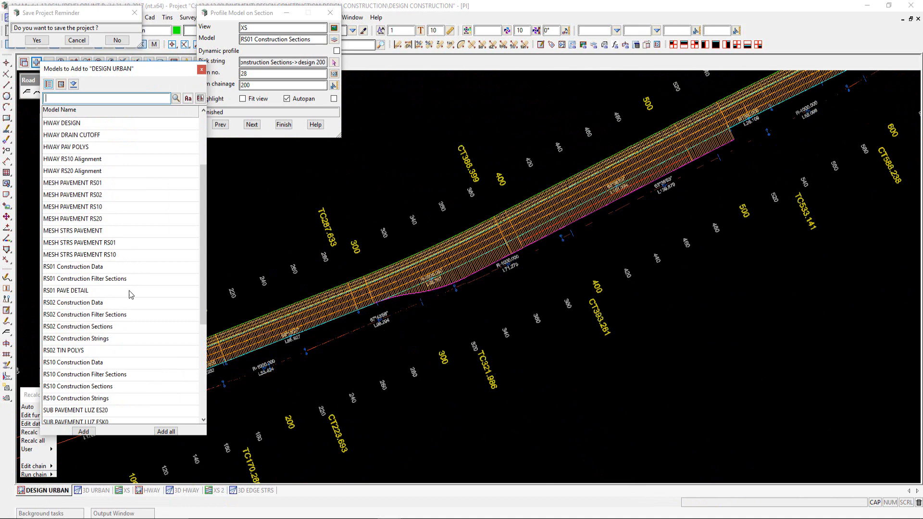
{"action": "left_click", "coordinate": [95, 327]}
{"action": "left_click", "coordinate": [96, 339], "text": "ctrl"}
{"action": "left_click", "coordinate": [82, 432]}
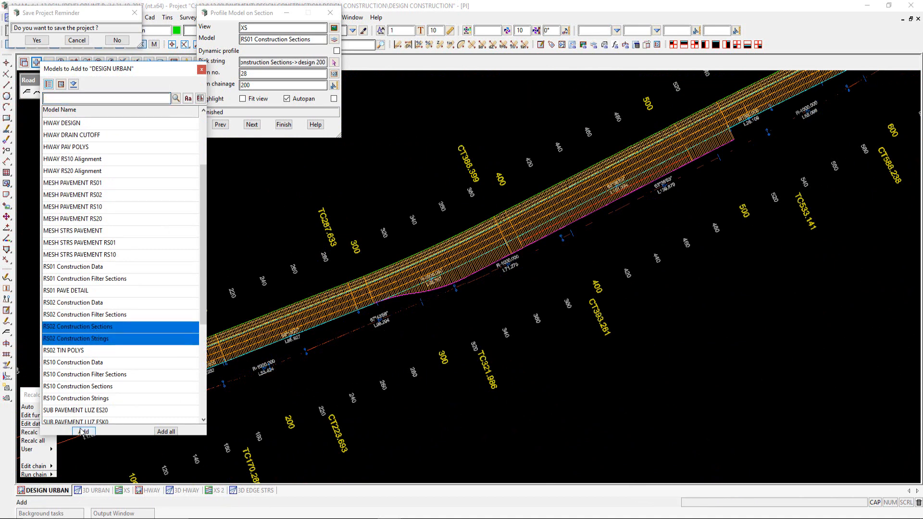
{"action": "scroll", "coordinate": [260, 378], "scroll_direction": "up", "scroll_amount": 1}
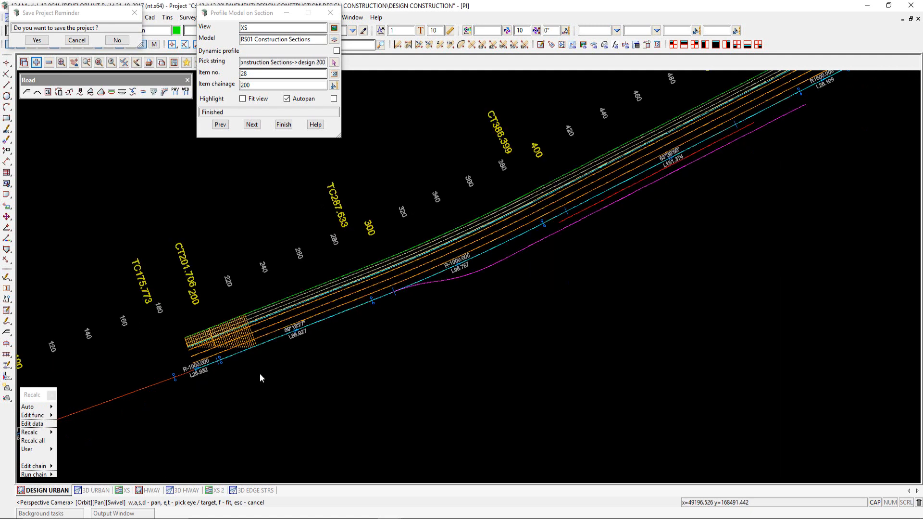
{"action": "scroll", "coordinate": [259, 377], "scroll_direction": "up", "scroll_amount": 1}
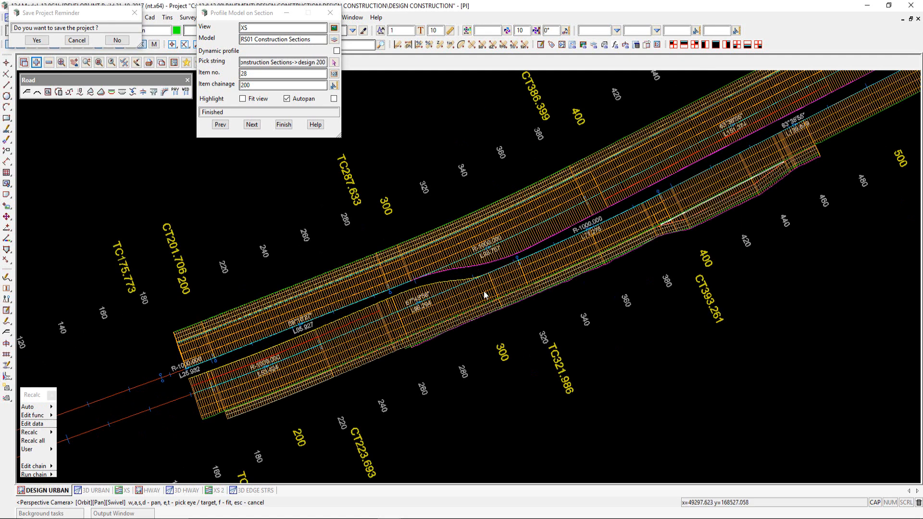
Open RS02.mtf for editing by picking an RS02 construction string in plan, and park the MTF Edit menu clear of the design.
{"action": "left_click", "coordinate": [36, 421]}
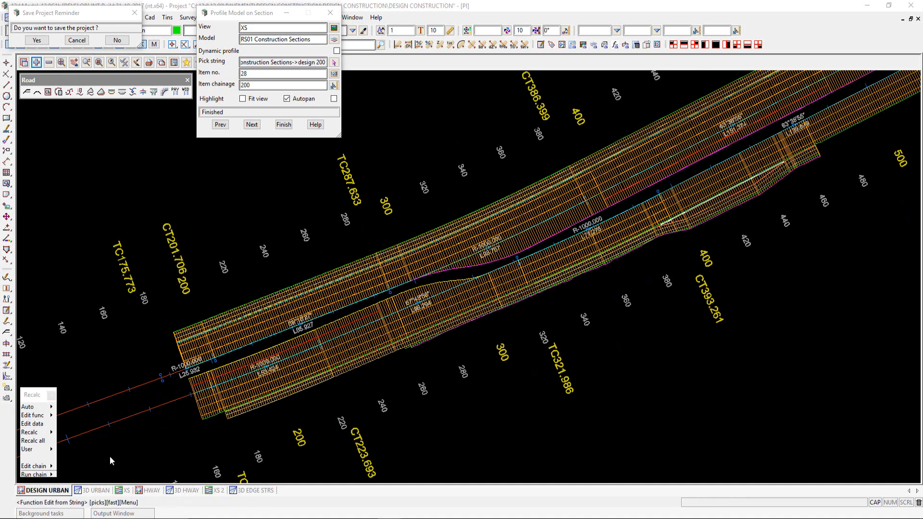
{"action": "left_click", "coordinate": [368, 333]}
{"action": "middle_click", "coordinate": [367, 333]}
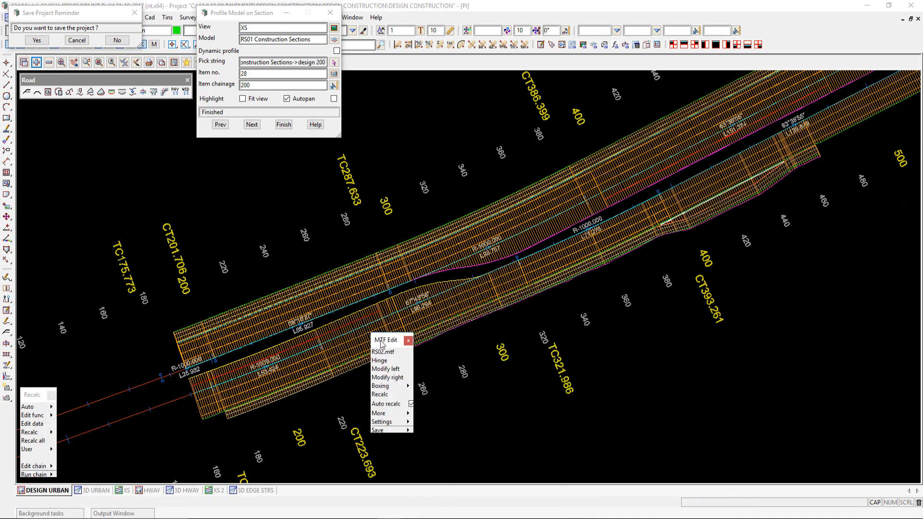
{"action": "left_click_drag", "start_coordinate": [385, 340], "coordinate": [34, 164]}
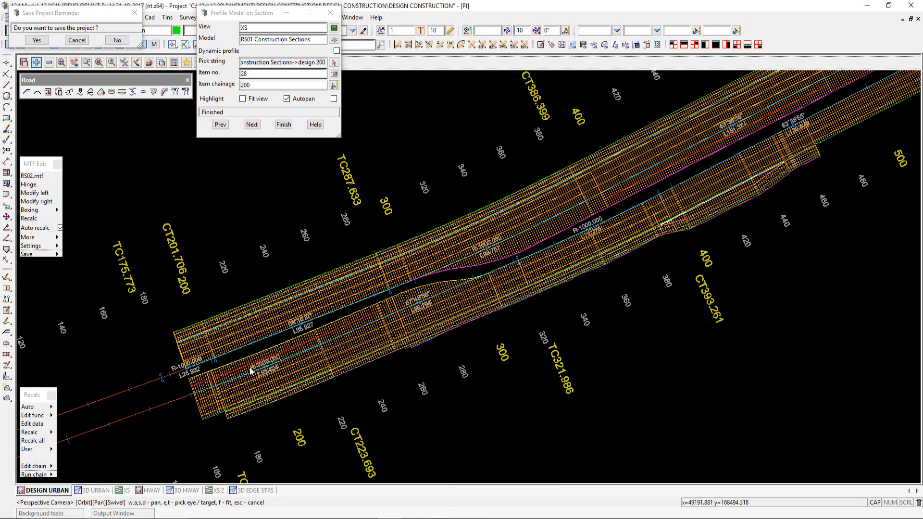
Examine the RS02 kerb strings and construction sections around the kerb split near chainage 400 in plan.
{"action": "scroll", "coordinate": [250, 367], "scroll_direction": "down", "scroll_amount": 2}
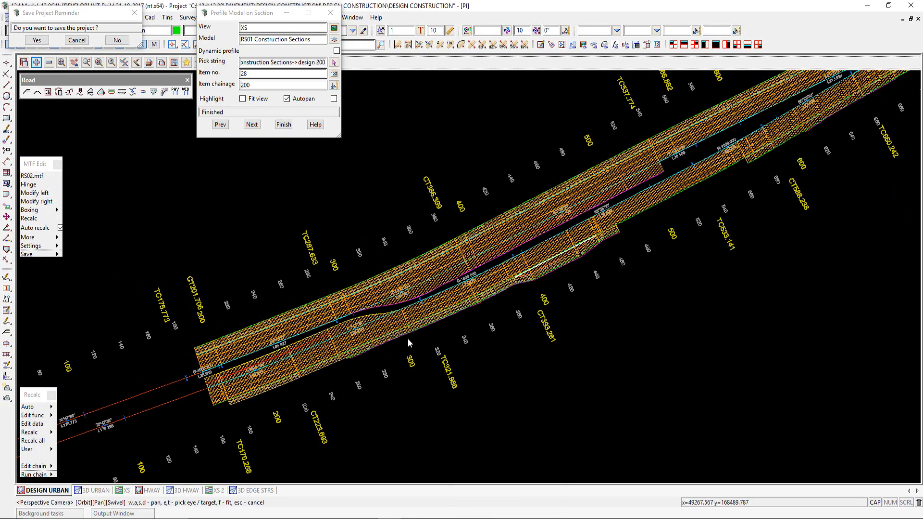
{"action": "scroll", "coordinate": [528, 279], "scroll_direction": "up", "scroll_amount": 4}
{"action": "scroll", "coordinate": [488, 292], "scroll_direction": "up", "scroll_amount": 4}
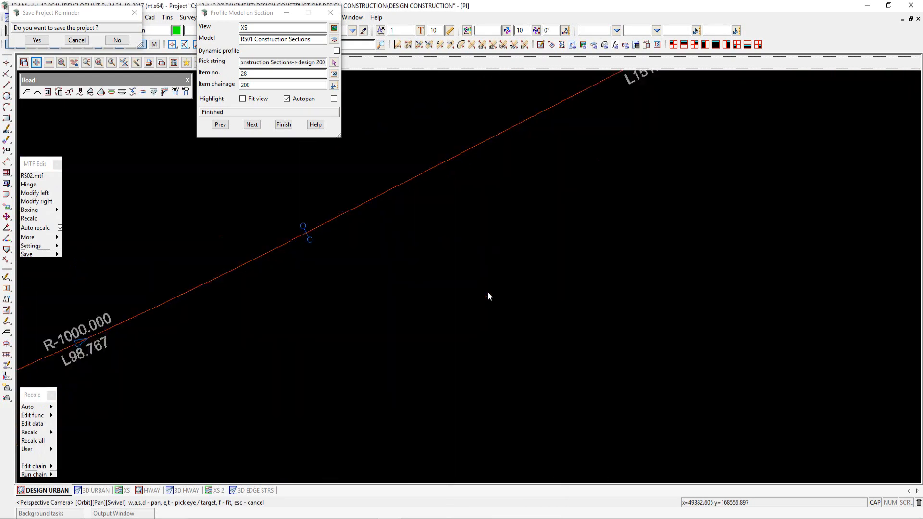
{"action": "scroll", "coordinate": [458, 292], "scroll_direction": "up", "scroll_amount": 3}
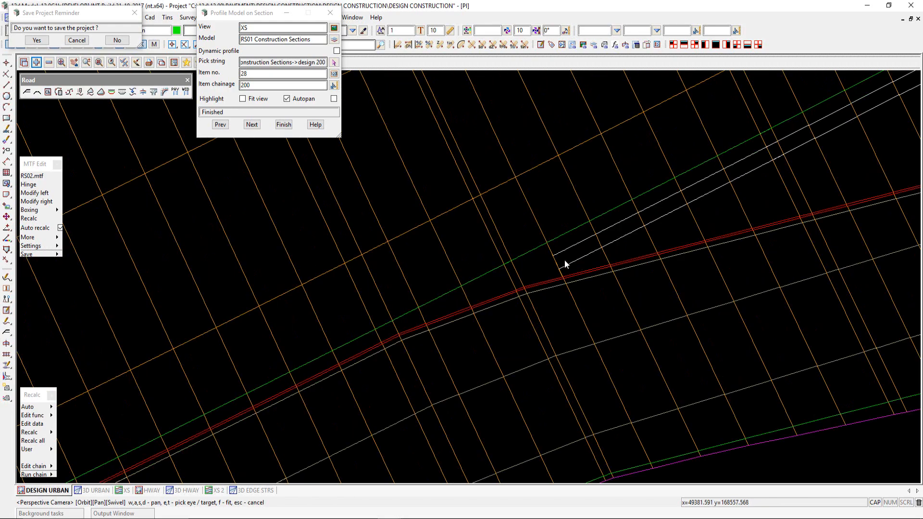
{"action": "scroll", "coordinate": [379, 333], "scroll_direction": "down", "scroll_amount": 3}
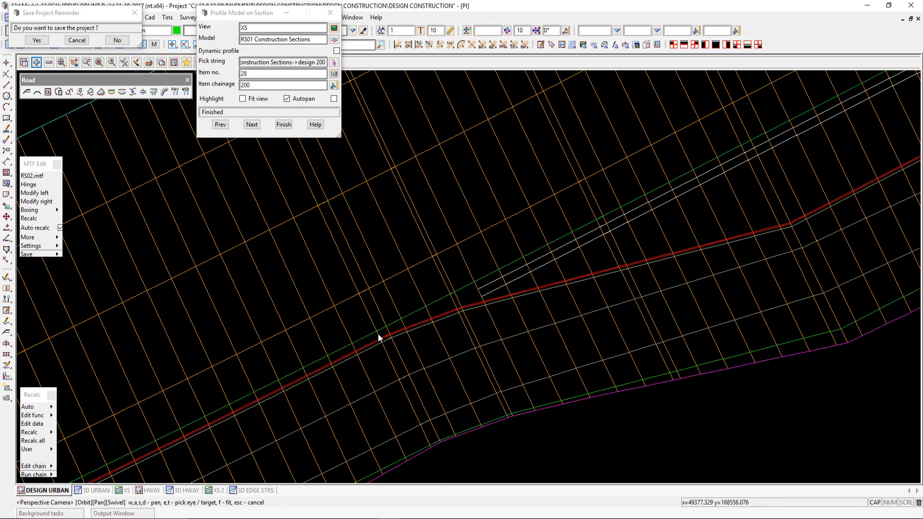
{"action": "scroll", "coordinate": [734, 242], "scroll_direction": "up", "scroll_amount": 2}
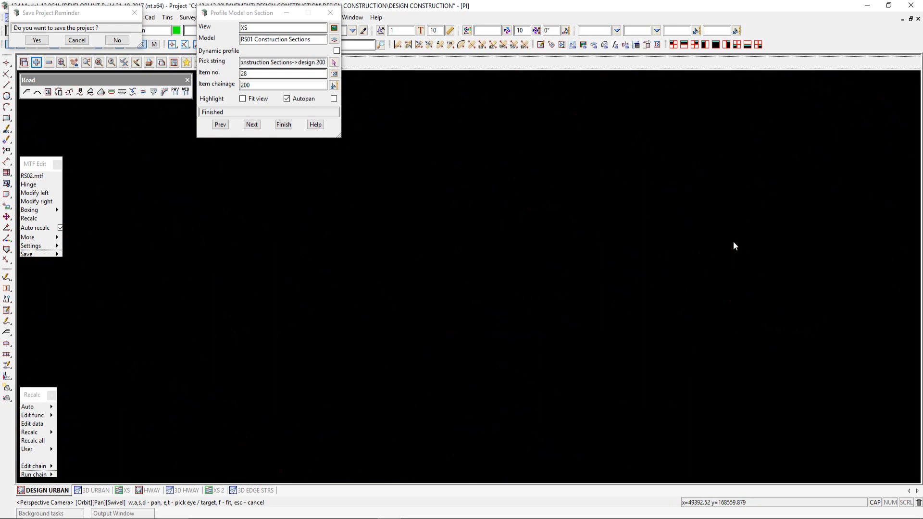
{"action": "scroll", "coordinate": [749, 235], "scroll_direction": "down", "scroll_amount": 2}
{"action": "scroll", "coordinate": [393, 375], "scroll_direction": "up", "scroll_amount": 2}
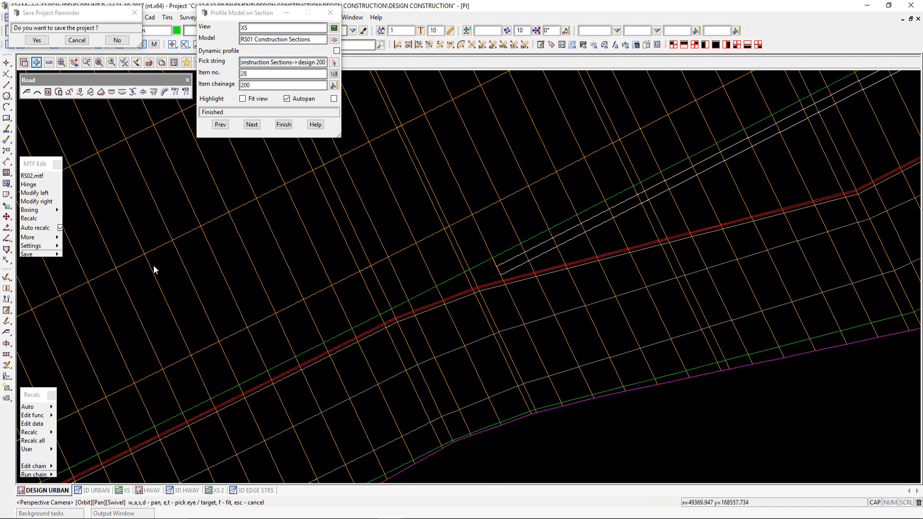
Open the special chainage values of RS02.mtf and park the dialog clear of the kerb split.
{"action": "left_click", "coordinate": [46, 237]}
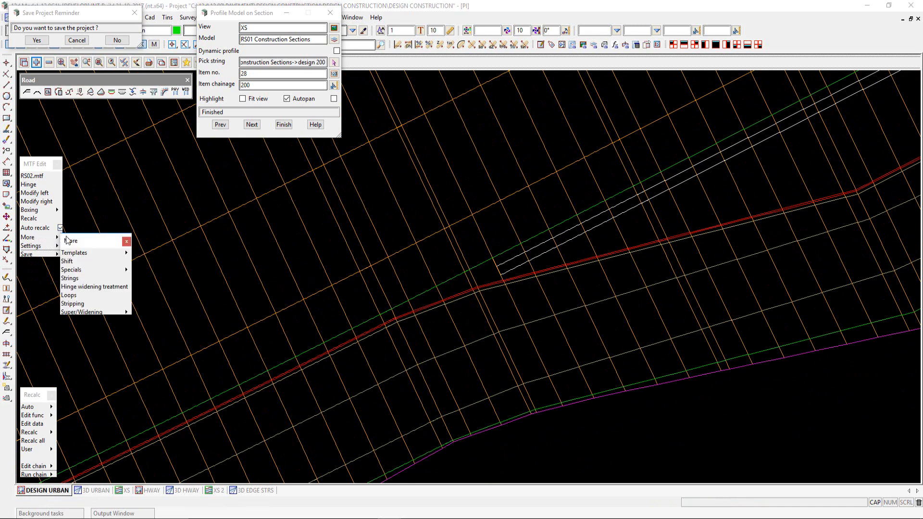
{"action": "left_click", "coordinate": [125, 270]}
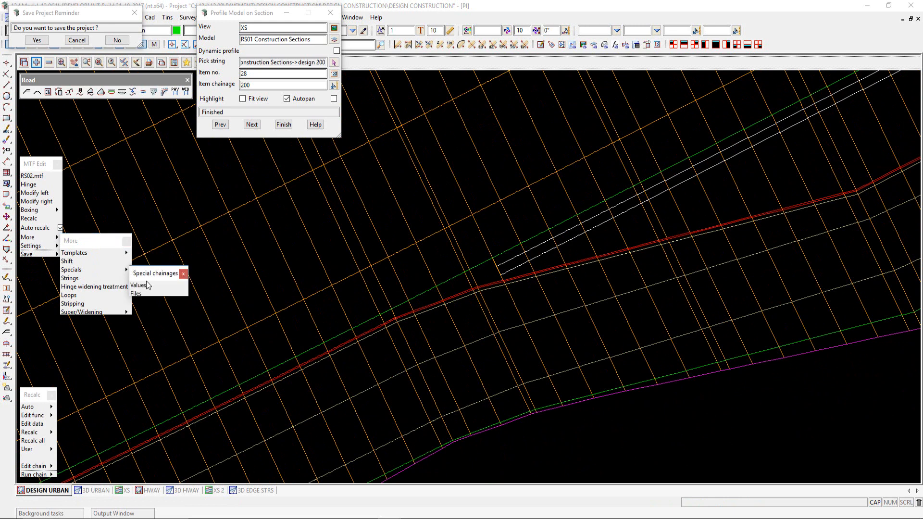
{"action": "left_click", "coordinate": [140, 285]}
{"action": "left_click_drag", "start_coordinate": [260, 290], "coordinate": [155, 147]}
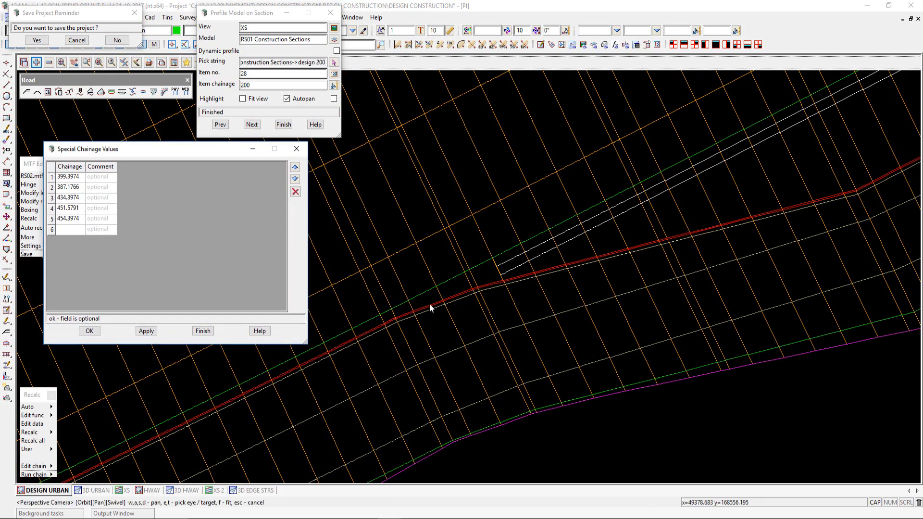
{"action": "left_click", "coordinate": [555, 319]}
{"action": "scroll", "coordinate": [555, 319], "scroll_direction": "down", "scroll_amount": 2}
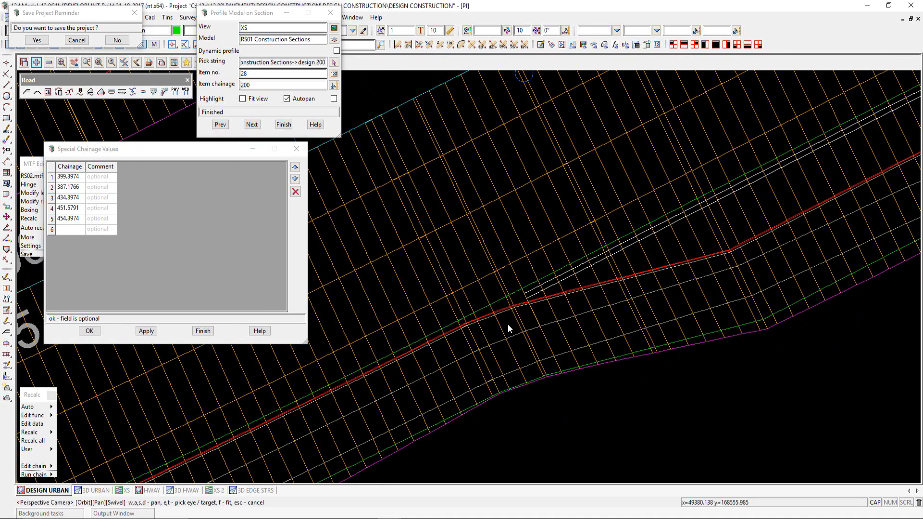
{"action": "scroll", "coordinate": [438, 350], "scroll_direction": "up", "scroll_amount": 2}
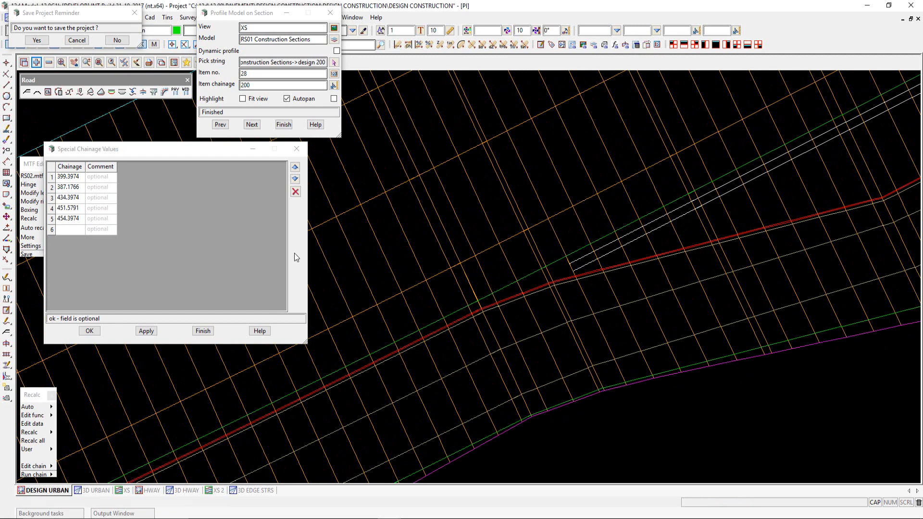
Try a typed special chainage in the empty row, measuring it at the kerb bend, and leave without setting it.
{"action": "left_click", "coordinate": [64, 230]}
{"action": "right_click", "coordinate": [65, 230]}
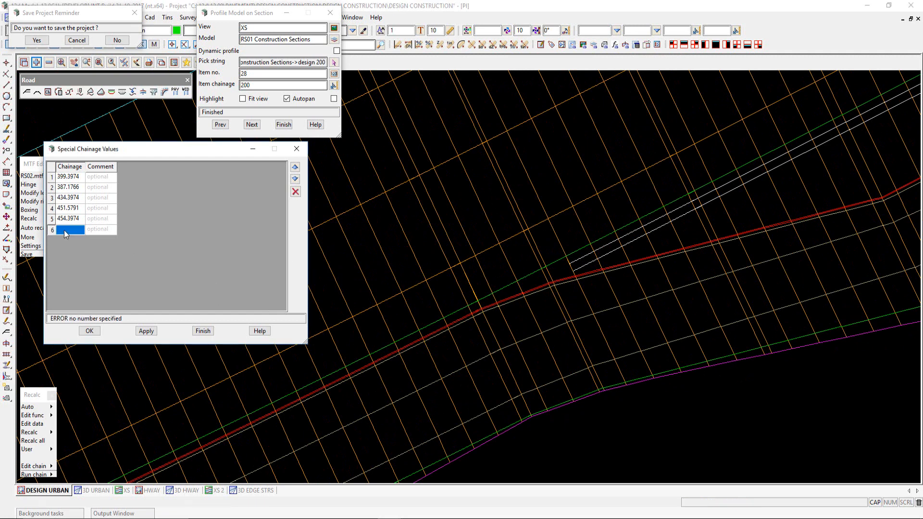
{"action": "left_click", "coordinate": [171, 254]}
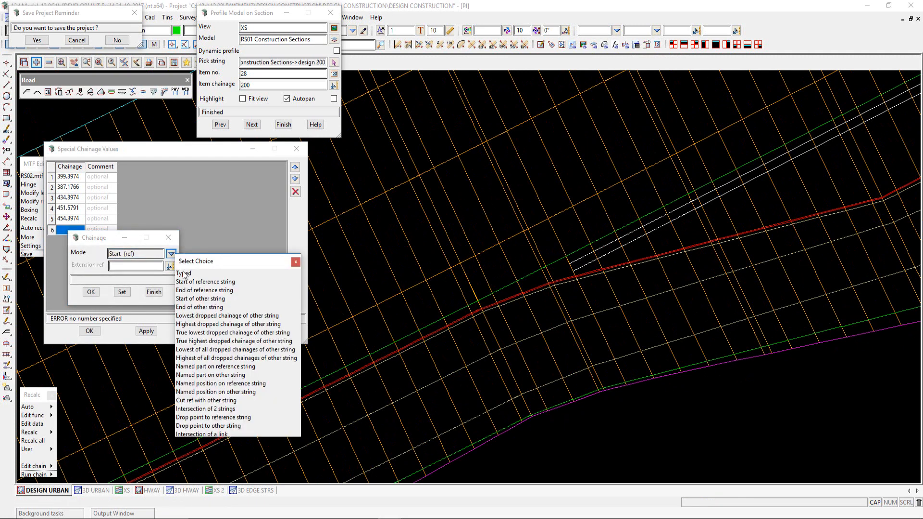
{"action": "left_click", "coordinate": [184, 274]}
{"action": "left_click", "coordinate": [169, 266]}
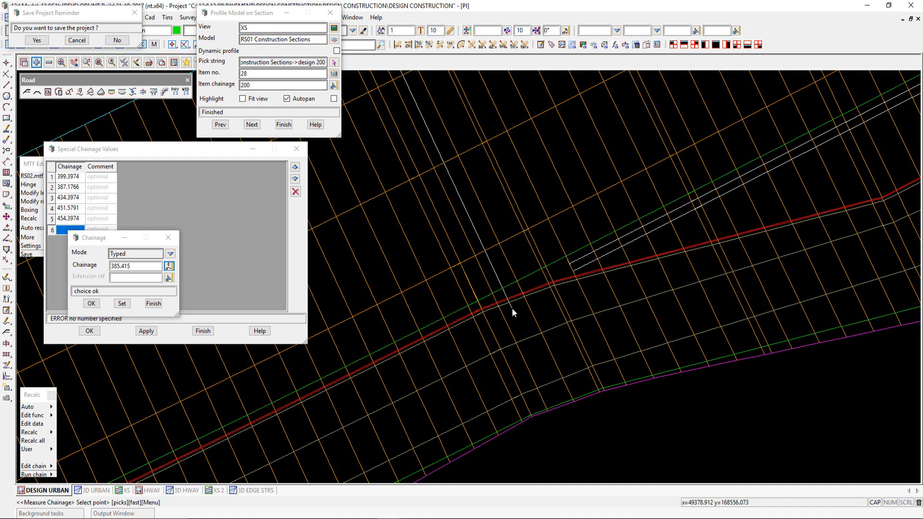
{"action": "left_click", "coordinate": [154, 304]}
{"action": "left_click", "coordinate": [203, 331]}
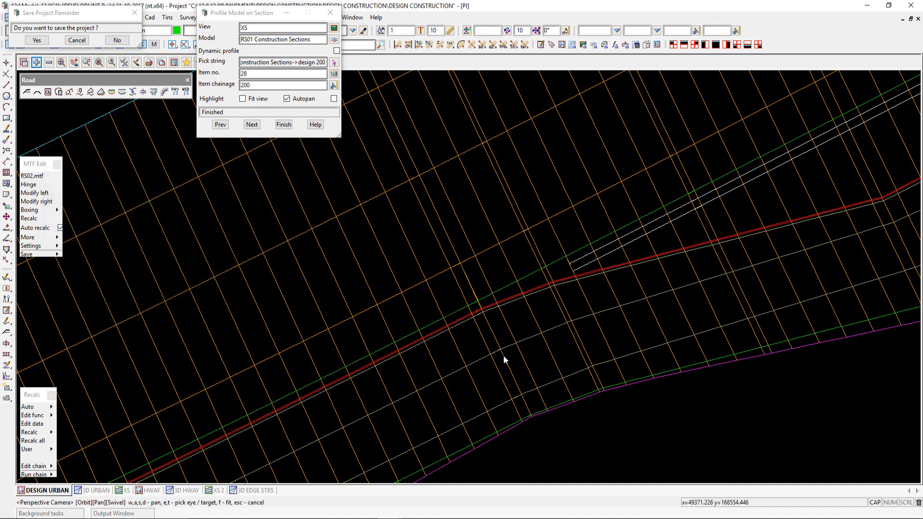
Save RS02.mtf and finish the MTF edit.
{"action": "scroll", "coordinate": [562, 286], "scroll_direction": "up", "scroll_amount": 3}
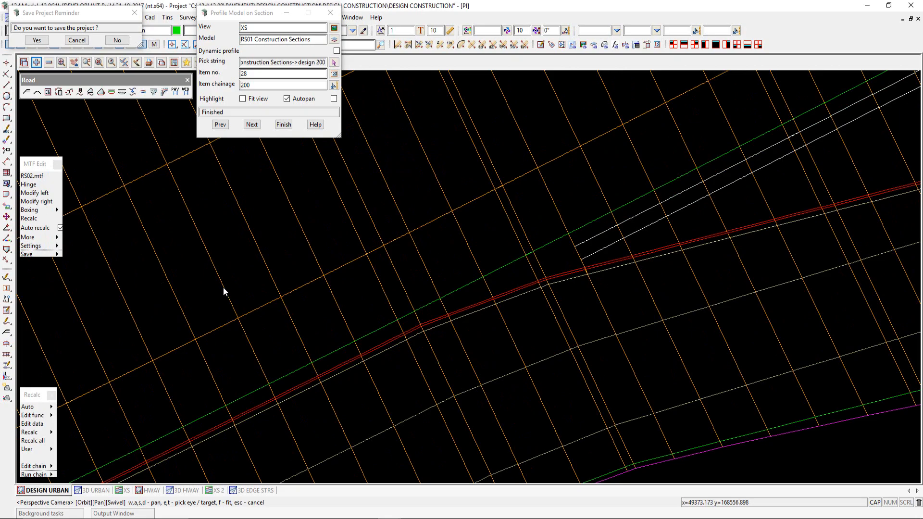
{"action": "scroll", "coordinate": [434, 302], "scroll_direction": "down", "scroll_amount": 5}
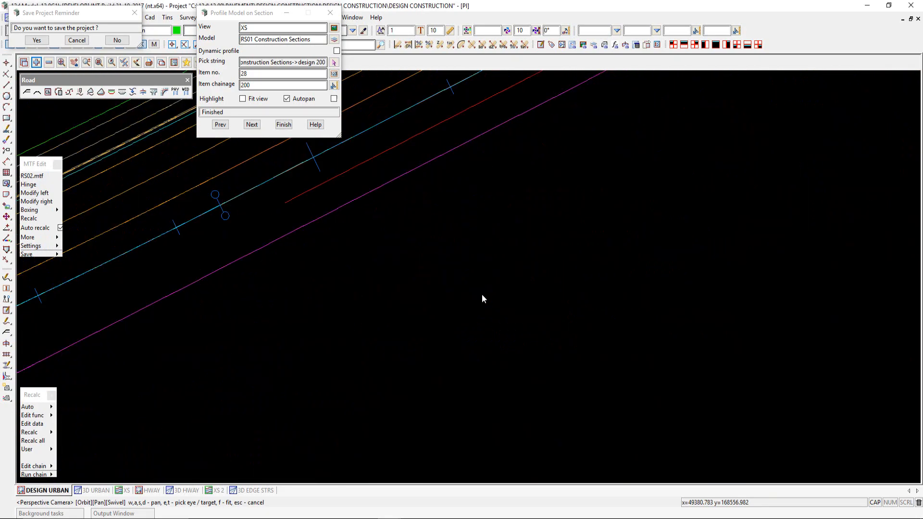
{"action": "scroll", "coordinate": [483, 298], "scroll_direction": "down", "scroll_amount": 5}
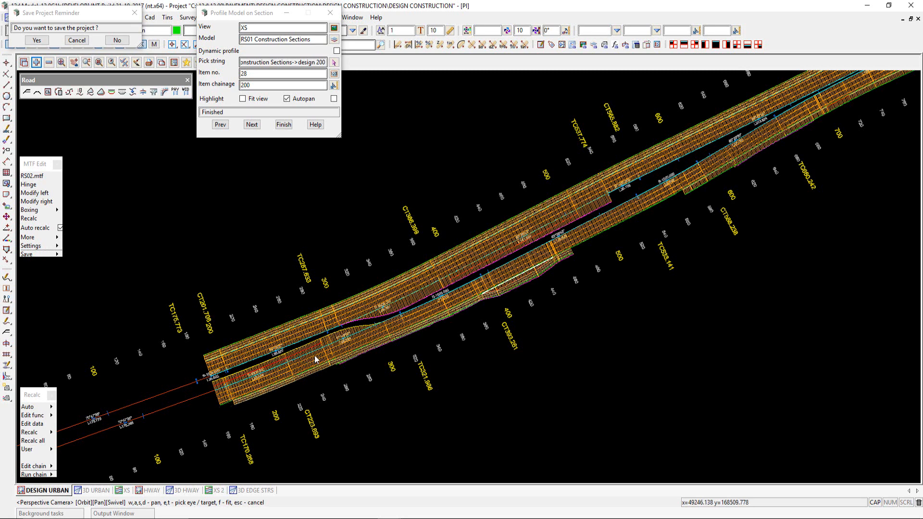
{"action": "scroll", "coordinate": [314, 356], "scroll_direction": "up", "scroll_amount": 2}
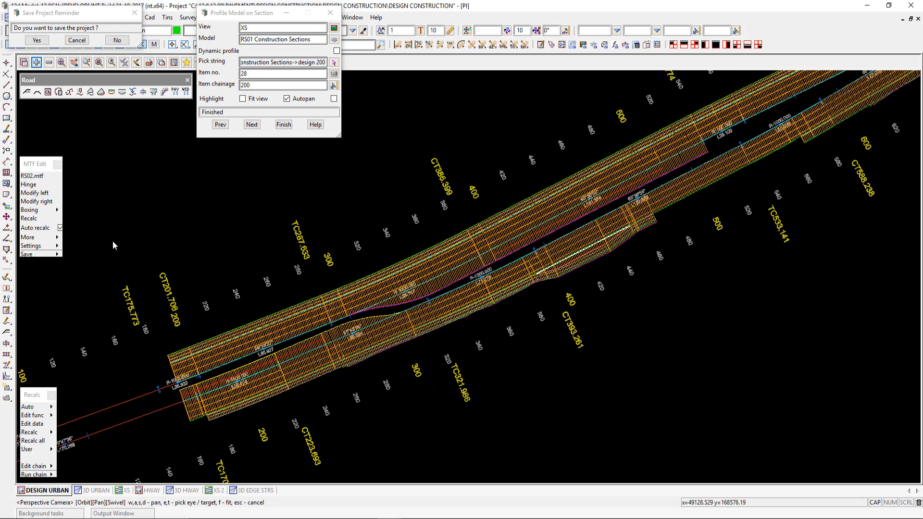
{"action": "left_click", "coordinate": [29, 254]}
{"action": "left_click", "coordinate": [90, 270]}
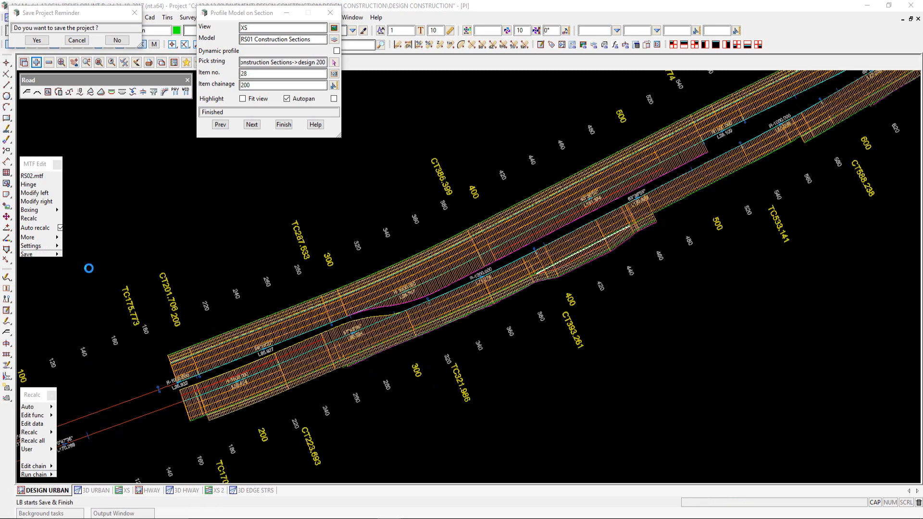
{"action": "left_click", "coordinate": [410, 298]}
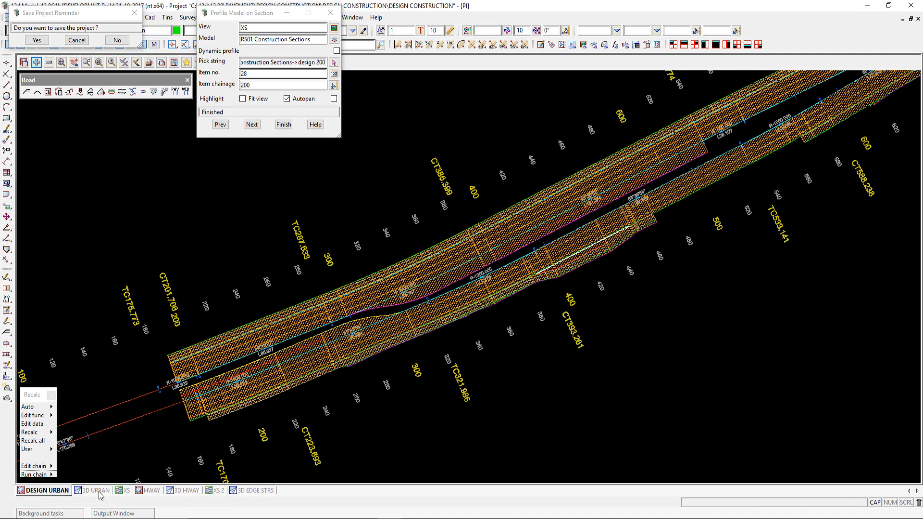
Profile an RS02 construction section picked in plan onto the XS view, and move the Profile Model on Section panel clear of the section.
{"action": "left_click", "coordinate": [124, 491]}
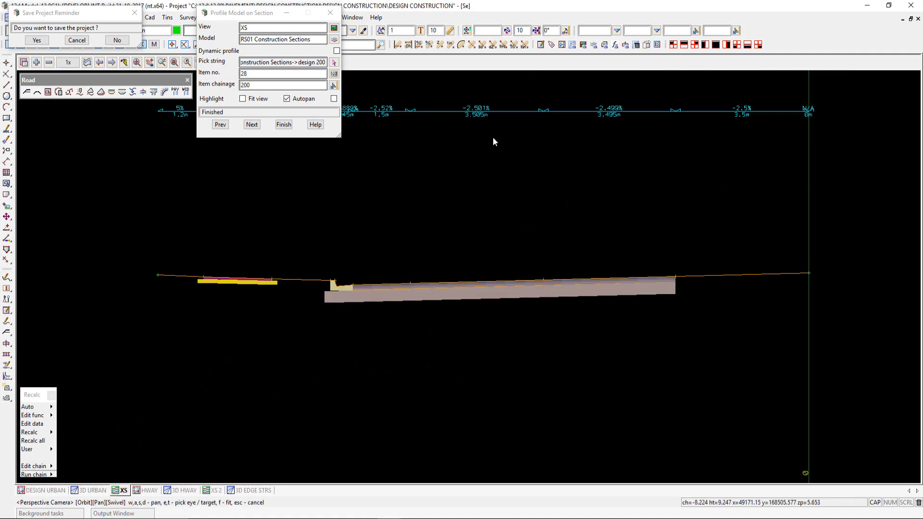
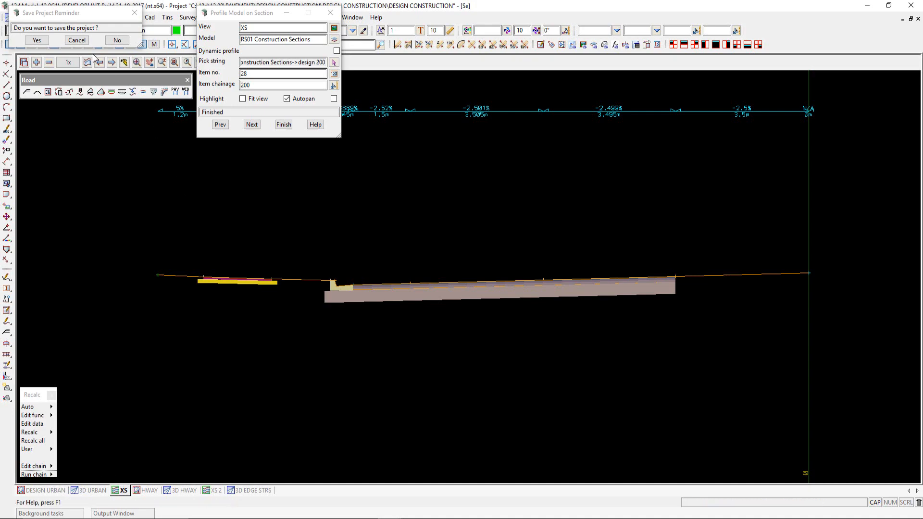
{"action": "left_click", "coordinate": [58, 491]}
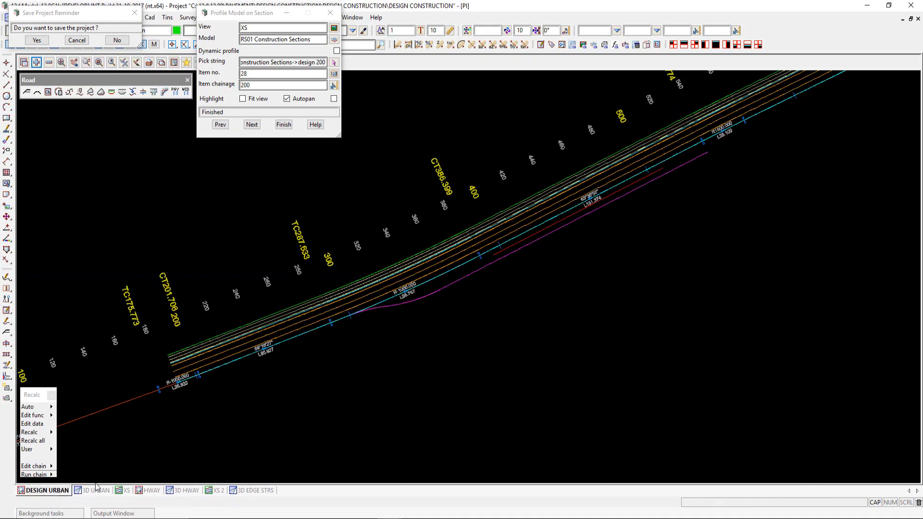
{"action": "scroll", "coordinate": [414, 331], "scroll_direction": "up", "scroll_amount": 1}
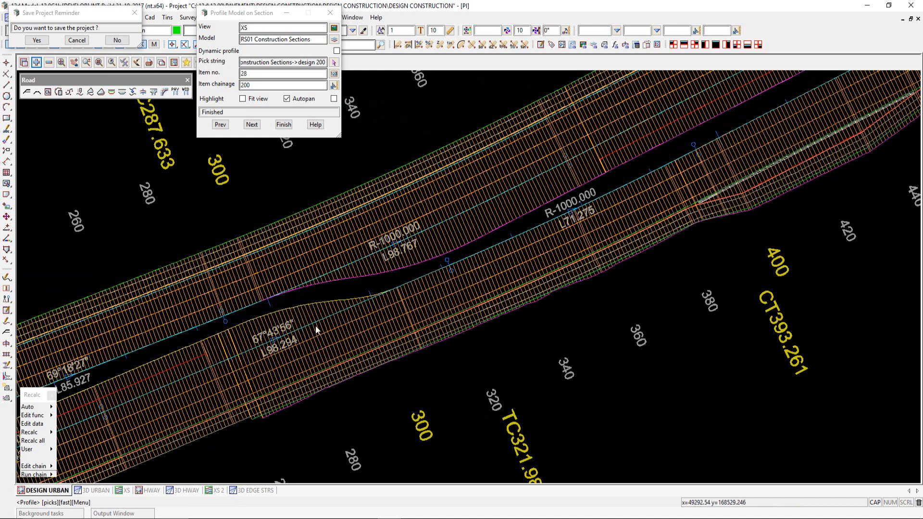
{"action": "left_click", "coordinate": [380, 320]}
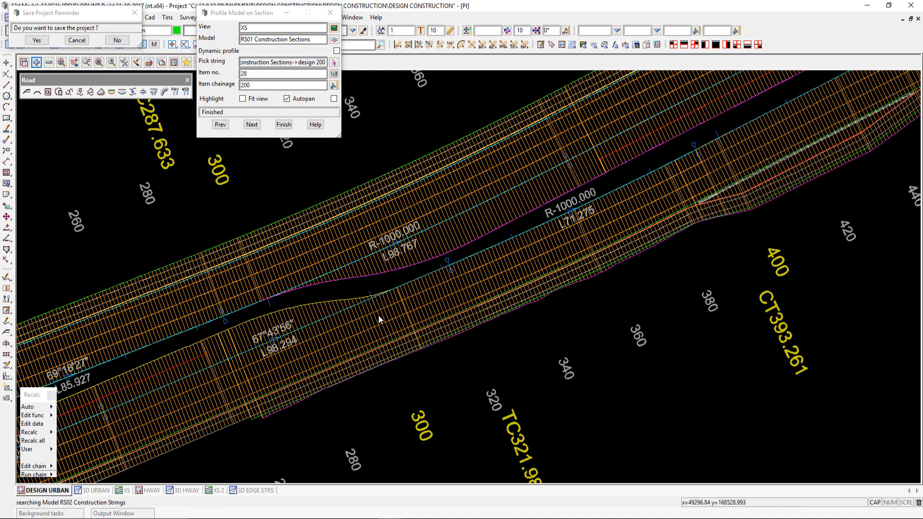
{"action": "left_click", "coordinate": [124, 490]}
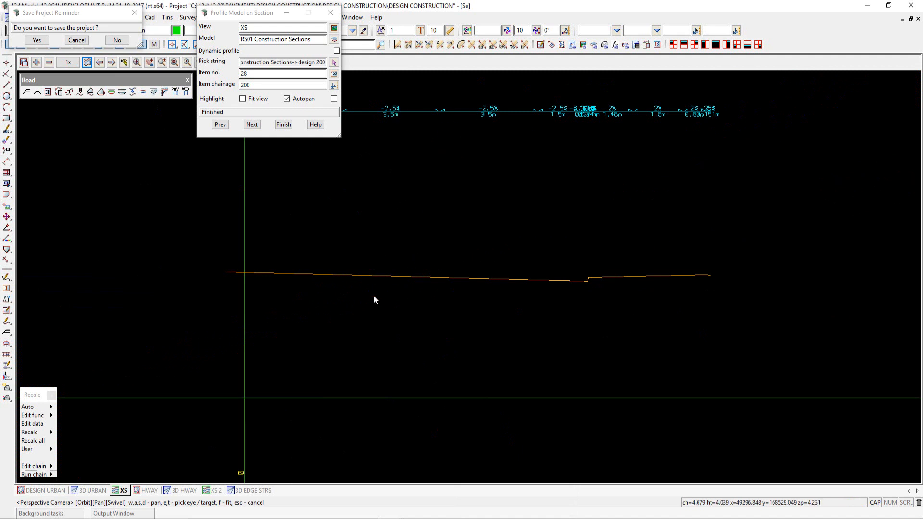
{"action": "left_click_drag", "start_coordinate": [264, 18], "coordinate": [567, 68]}
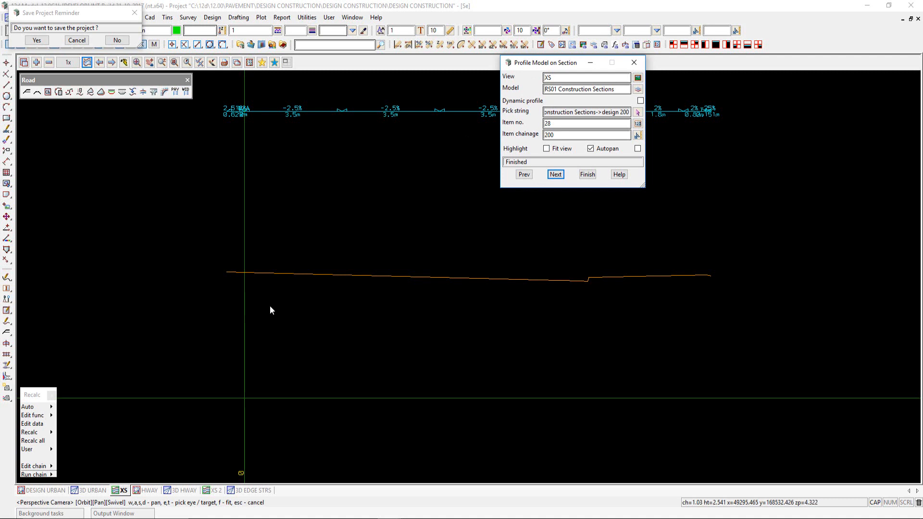
Return to the DESIGN URBAN plan view, open Polygons from sections (Multi) and park its dialog clear of the RS02 sections.
{"action": "left_click", "coordinate": [54, 491]}
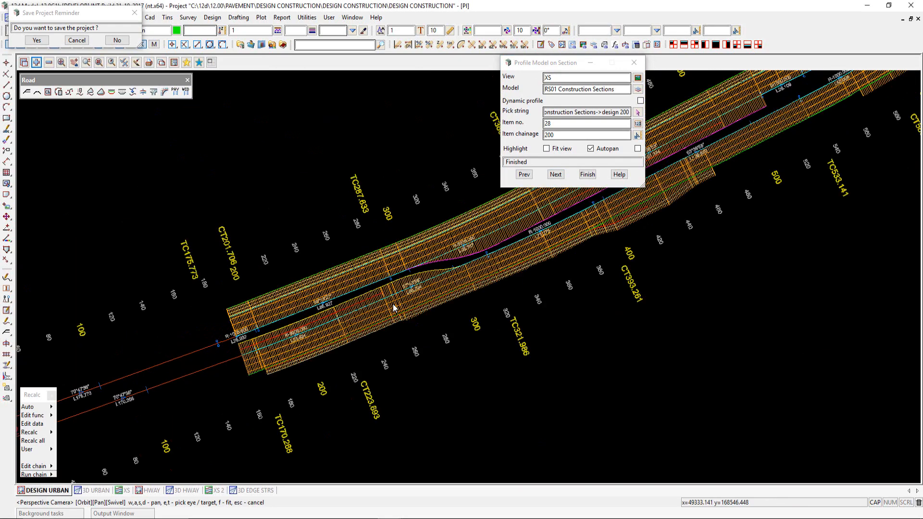
{"action": "scroll", "coordinate": [361, 325], "scroll_direction": "up", "scroll_amount": 2}
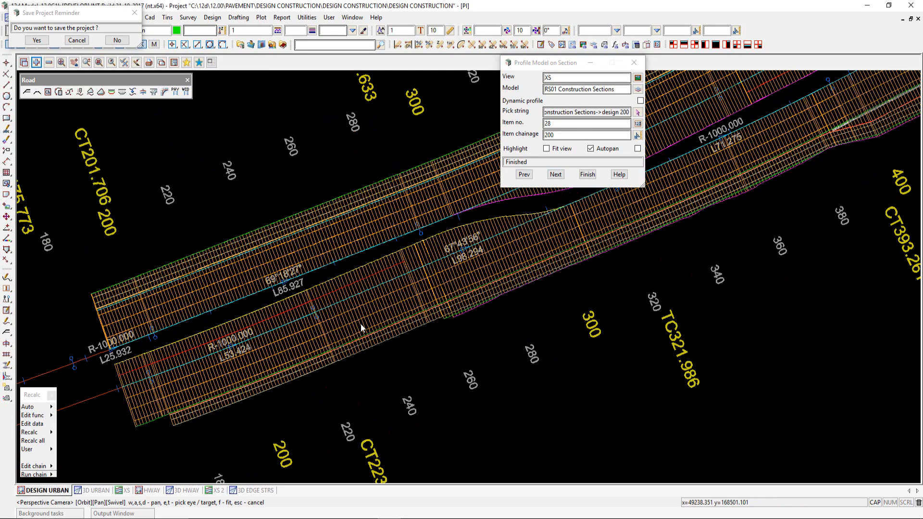
{"action": "scroll", "coordinate": [119, 423], "scroll_direction": "up", "scroll_amount": 1}
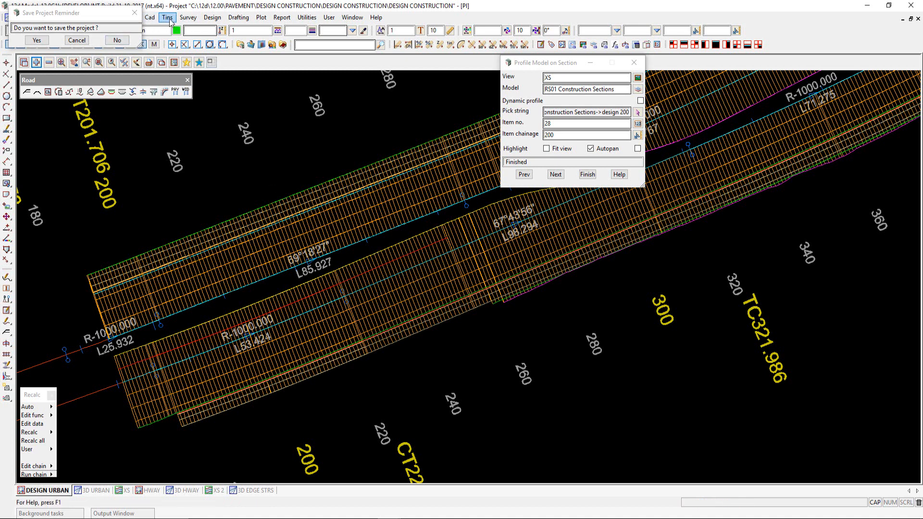
{"action": "left_click", "coordinate": [214, 18]}
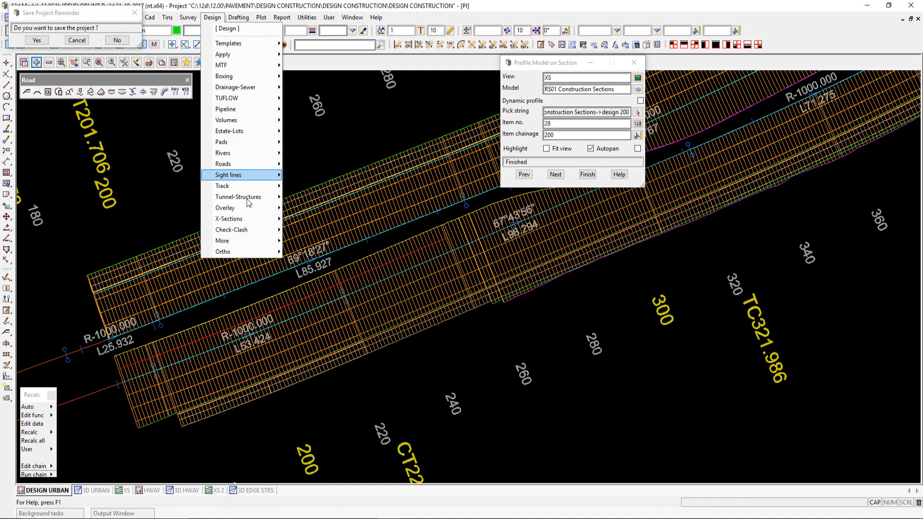
{"action": "mouse_move", "coordinate": [257, 224]}
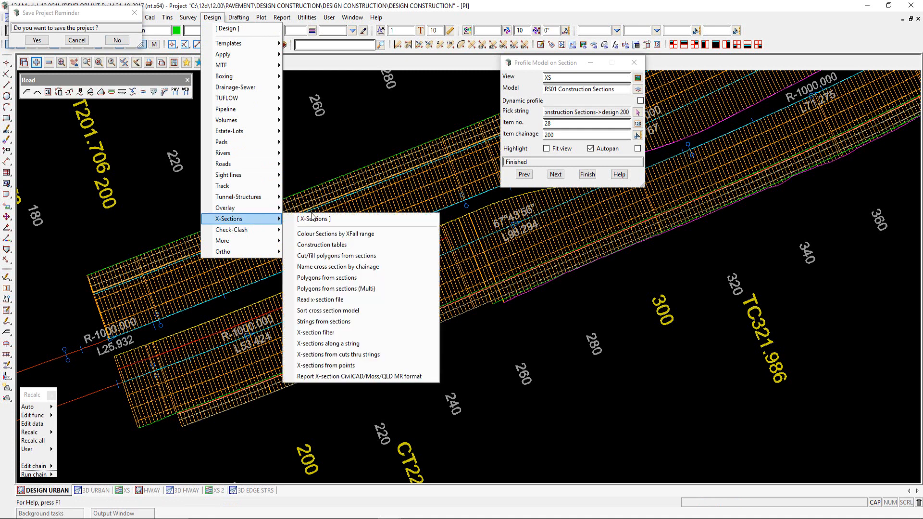
{"action": "left_click", "coordinate": [348, 289]}
{"action": "left_click_drag", "start_coordinate": [389, 106], "coordinate": [201, 50]}
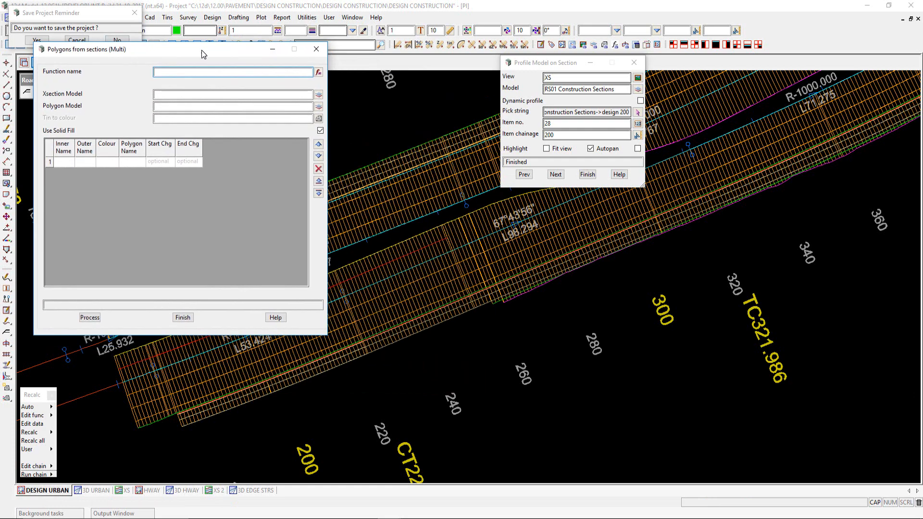
{"action": "left_click", "coordinate": [423, 63]}
{"action": "scroll", "coordinate": [608, 290], "scroll_direction": "down", "scroll_amount": 1}
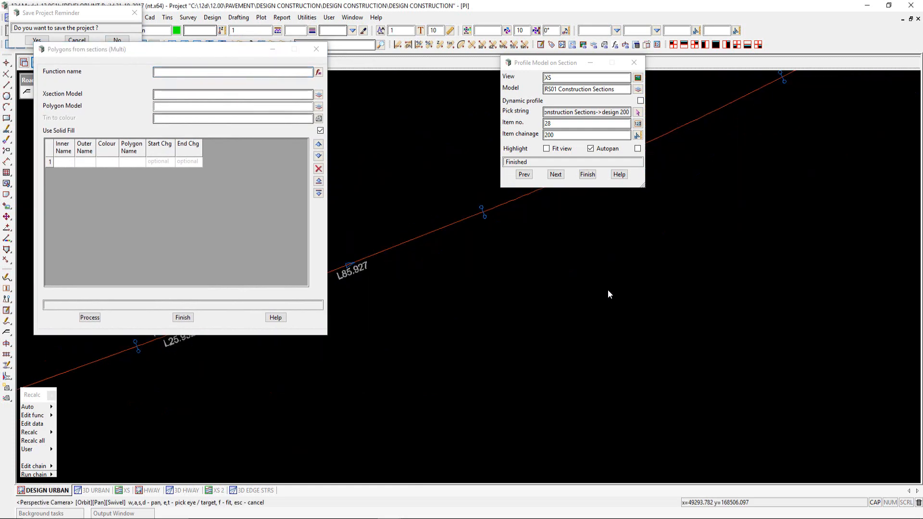
Load the RS02 TIN POLYS function into Polygons from sections (Multi) and park the dialog clear of the start of the RS02 sections.
{"action": "scroll", "coordinate": [608, 290], "scroll_direction": "down", "scroll_amount": 2}
{"action": "scroll", "coordinate": [446, 264], "scroll_direction": "up", "scroll_amount": 2}
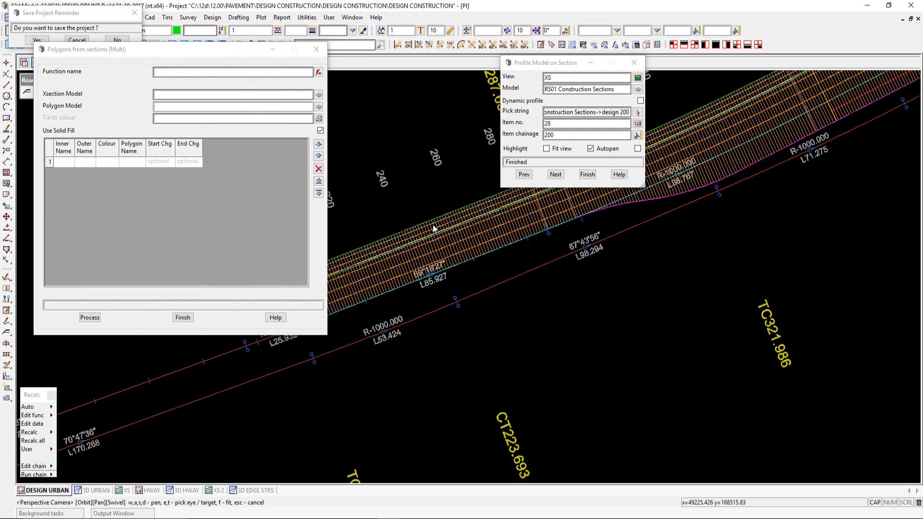
{"action": "left_click", "coordinate": [318, 71]}
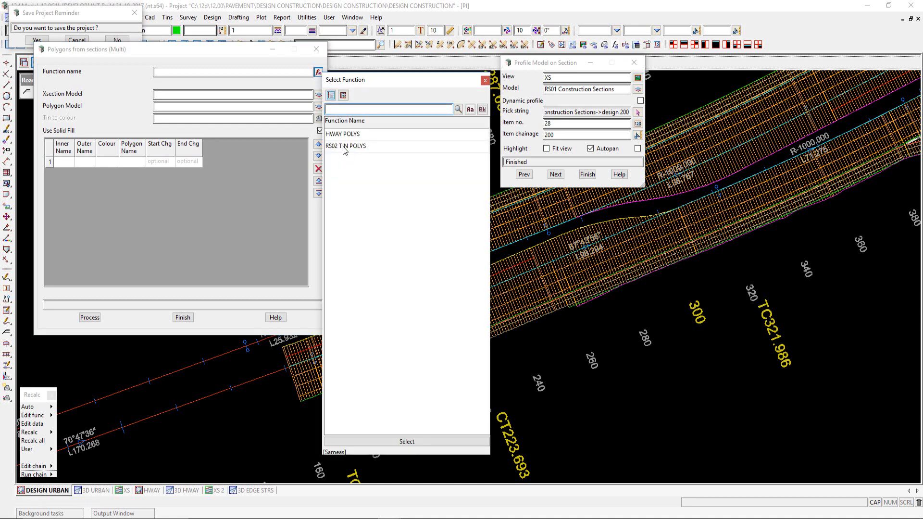
{"action": "double_click", "coordinate": [346, 147]}
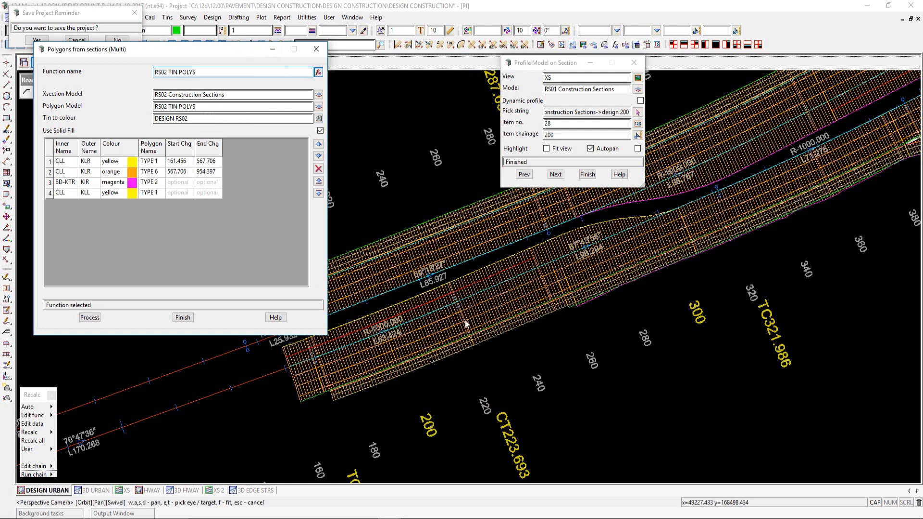
{"action": "left_click_drag", "start_coordinate": [161, 52], "coordinate": [702, 43]}
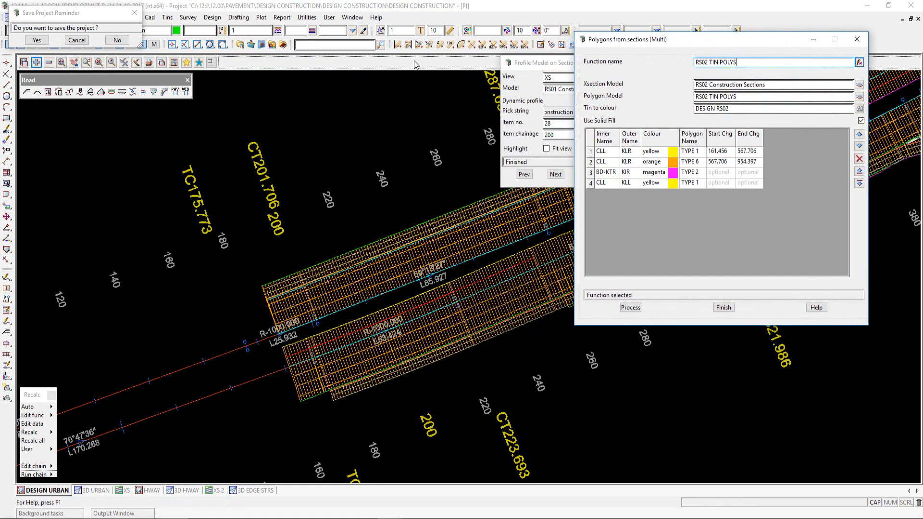
Examine the RS02 carriageway and kerb strings from the start of the sections to the bus bay near chainage 400.
{"action": "scroll", "coordinate": [419, 303], "scroll_direction": "up", "scroll_amount": 2}
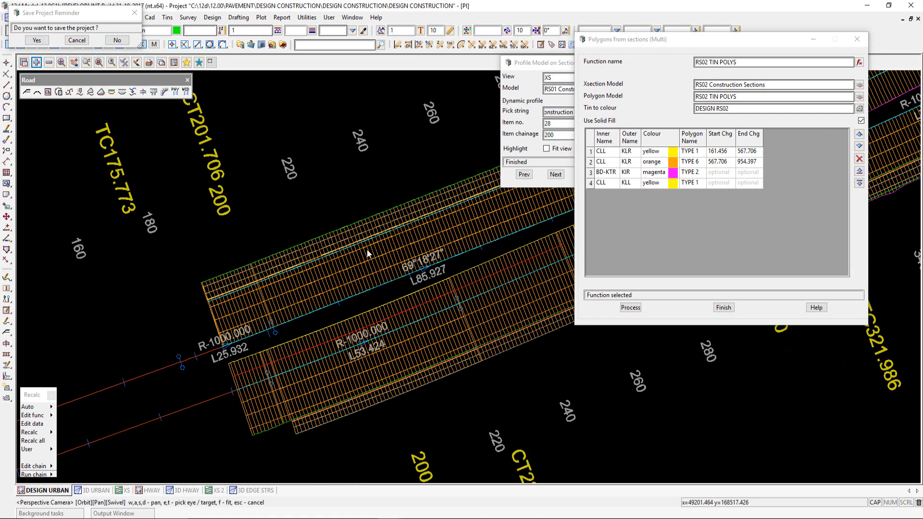
{"action": "scroll", "coordinate": [368, 254], "scroll_direction": "up", "scroll_amount": 3}
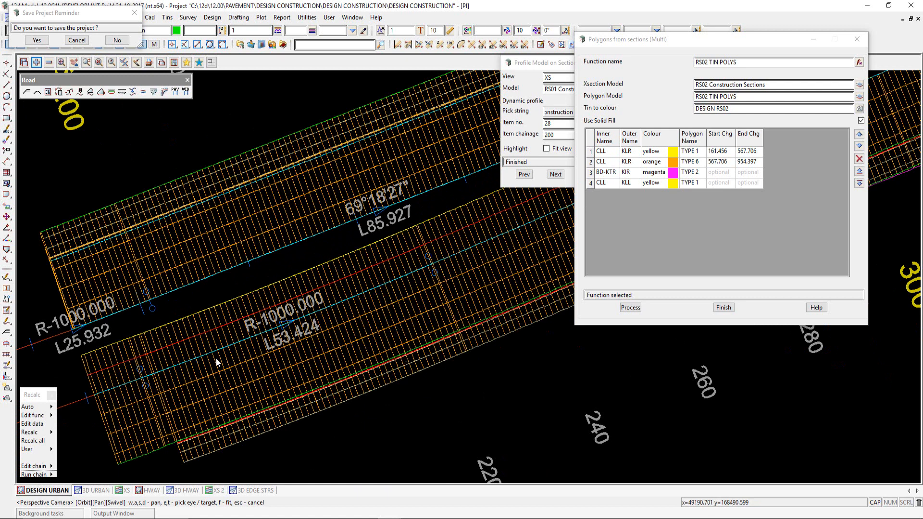
{"action": "scroll", "coordinate": [216, 359], "scroll_direction": "down", "scroll_amount": 5}
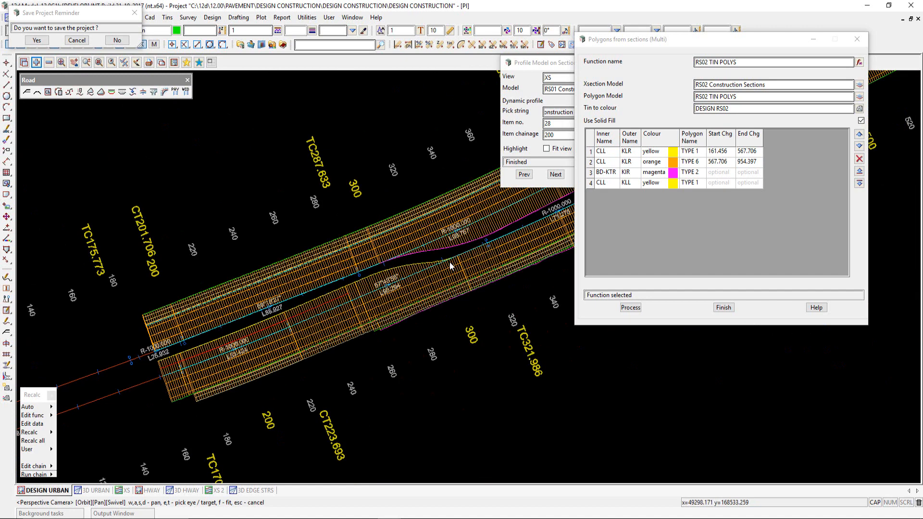
{"action": "scroll", "coordinate": [252, 332], "scroll_direction": "down", "scroll_amount": 3}
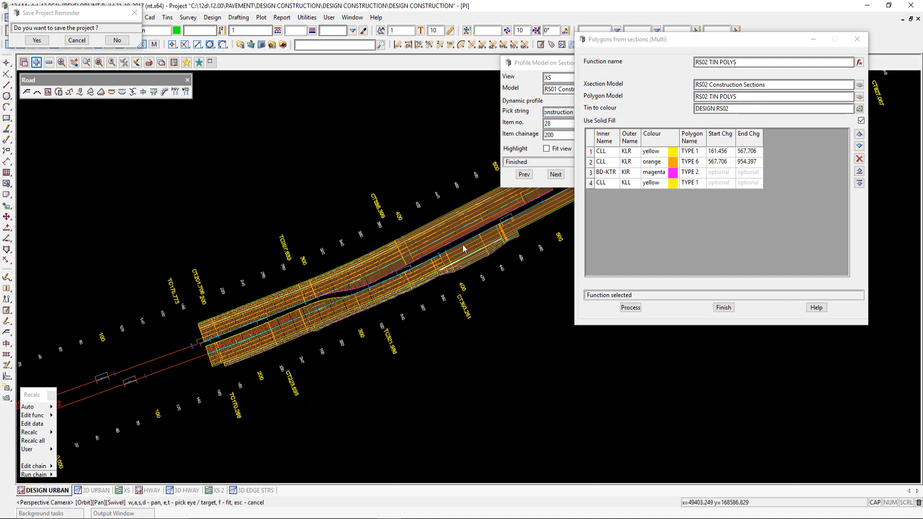
{"action": "scroll", "coordinate": [482, 250], "scroll_direction": "up", "scroll_amount": 3}
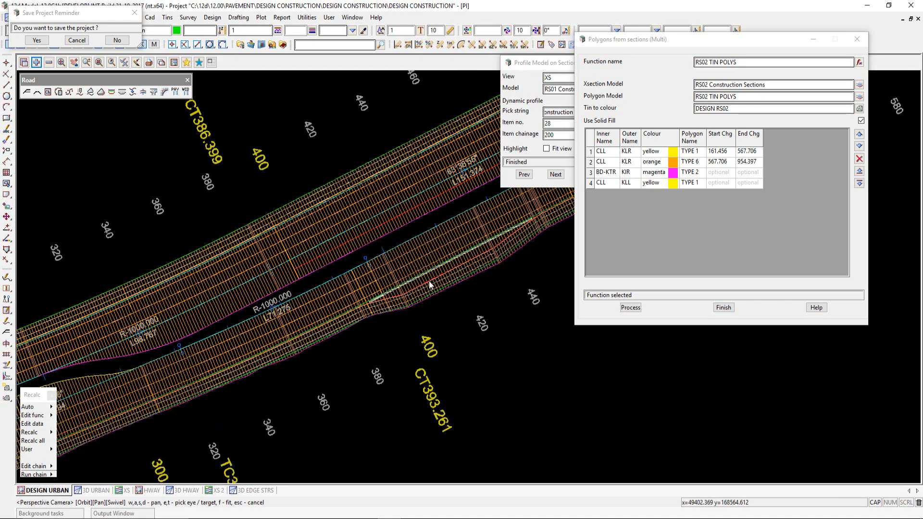
{"action": "scroll", "coordinate": [429, 285], "scroll_direction": "up", "scroll_amount": 3}
{"action": "scroll", "coordinate": [347, 318], "scroll_direction": "up", "scroll_amount": 3}
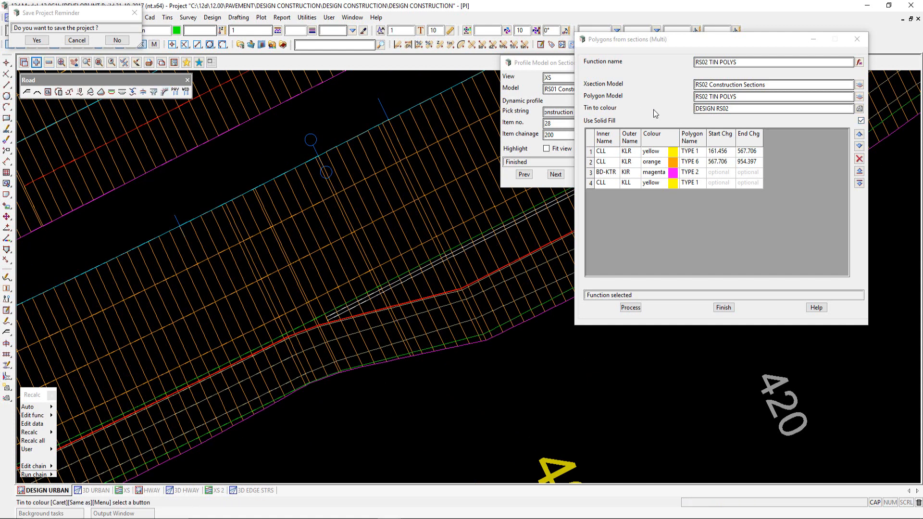
Add the RS02 TIN POLYS model to the DESIGN URBAN view.
{"action": "left_click", "coordinate": [35, 62]}
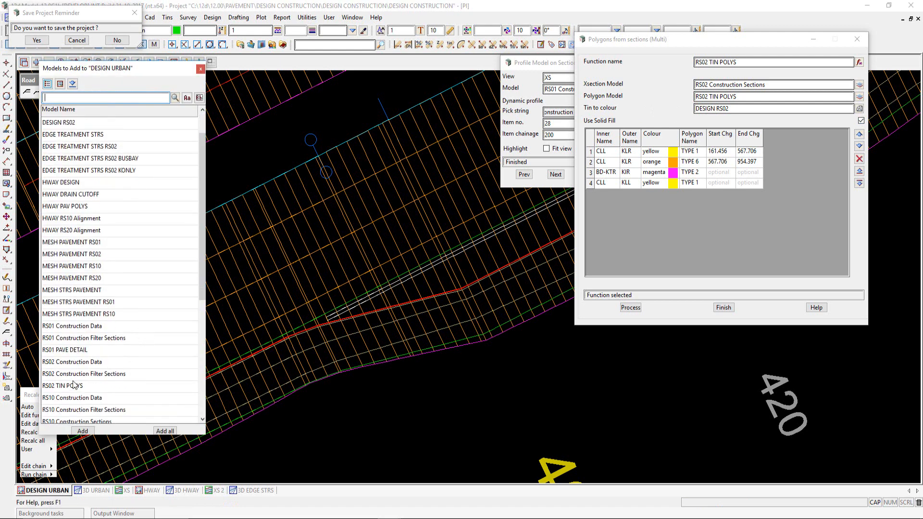
{"action": "double_click", "coordinate": [74, 384]}
{"action": "scroll", "coordinate": [305, 309], "scroll_direction": "down", "scroll_amount": 5}
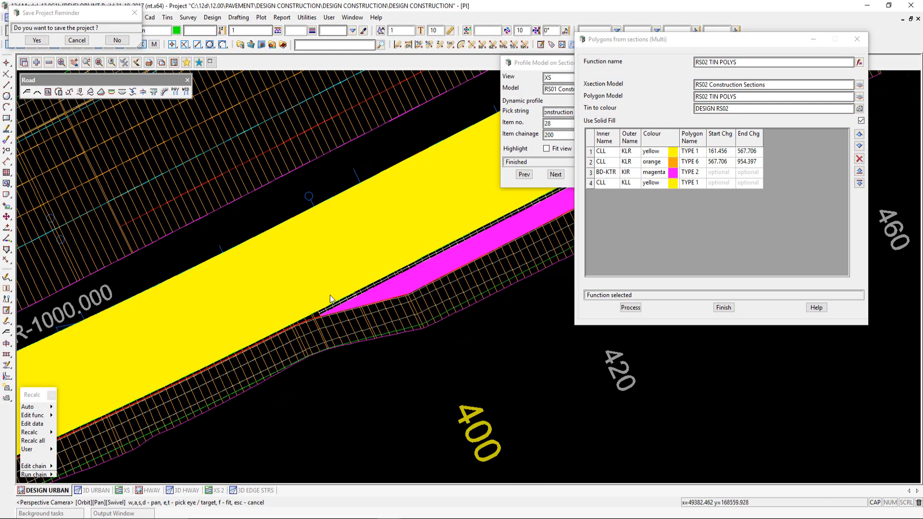
Examine the solid-filled RS02 polygons at the bus bay and where yellow changes to orange.
{"action": "scroll", "coordinate": [327, 298], "scroll_direction": "down", "scroll_amount": 3}
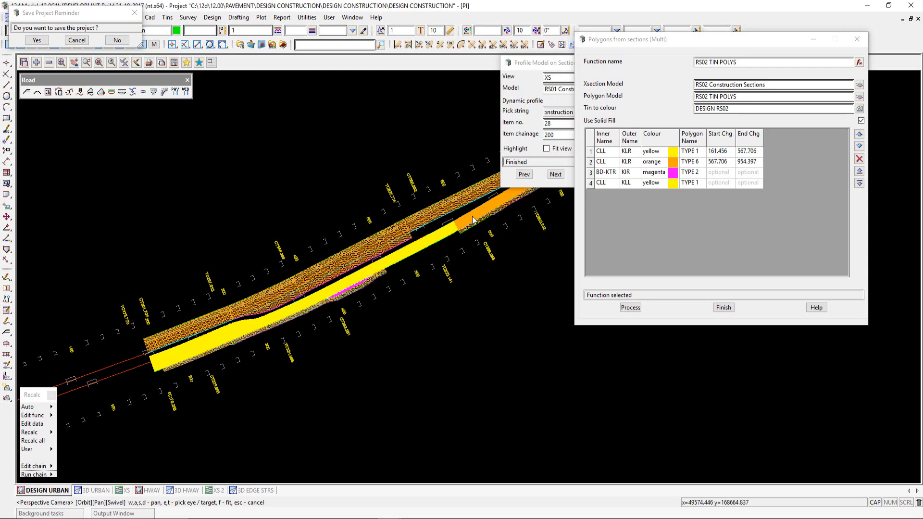
{"action": "scroll", "coordinate": [370, 276], "scroll_direction": "up", "scroll_amount": 4}
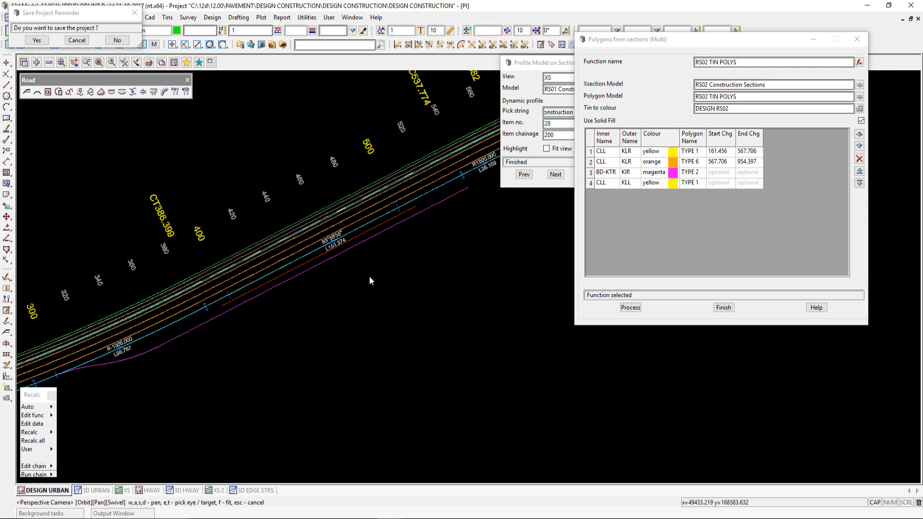
{"action": "scroll", "coordinate": [360, 272], "scroll_direction": "up", "scroll_amount": 2}
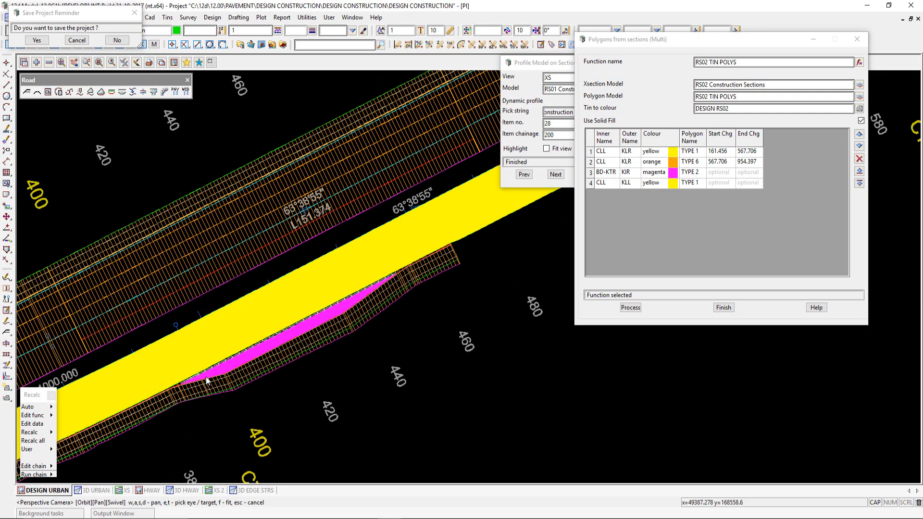
{"action": "scroll", "coordinate": [185, 371], "scroll_direction": "down", "scroll_amount": 3}
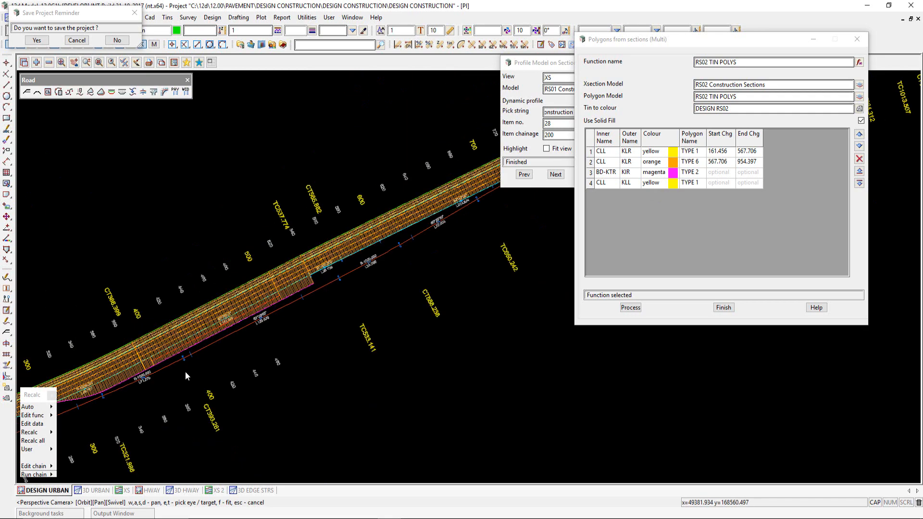
{"action": "scroll", "coordinate": [390, 261], "scroll_direction": "up", "scroll_amount": 4}
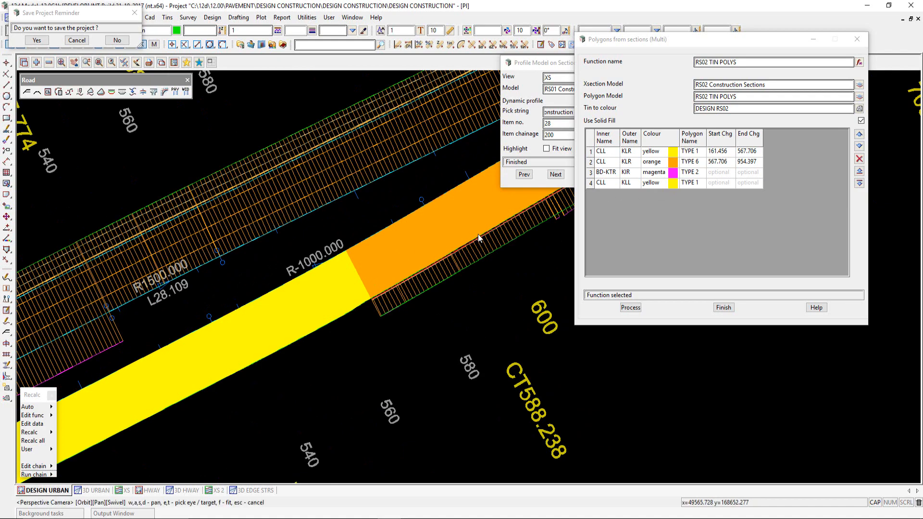
{"action": "scroll", "coordinate": [445, 235], "scroll_direction": "down", "scroll_amount": 3}
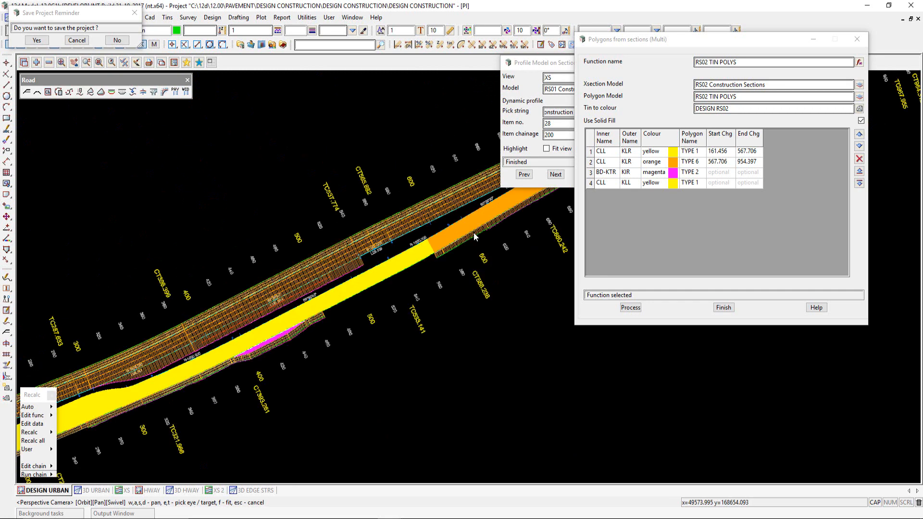
{"action": "scroll", "coordinate": [474, 237], "scroll_direction": "down", "scroll_amount": 1}
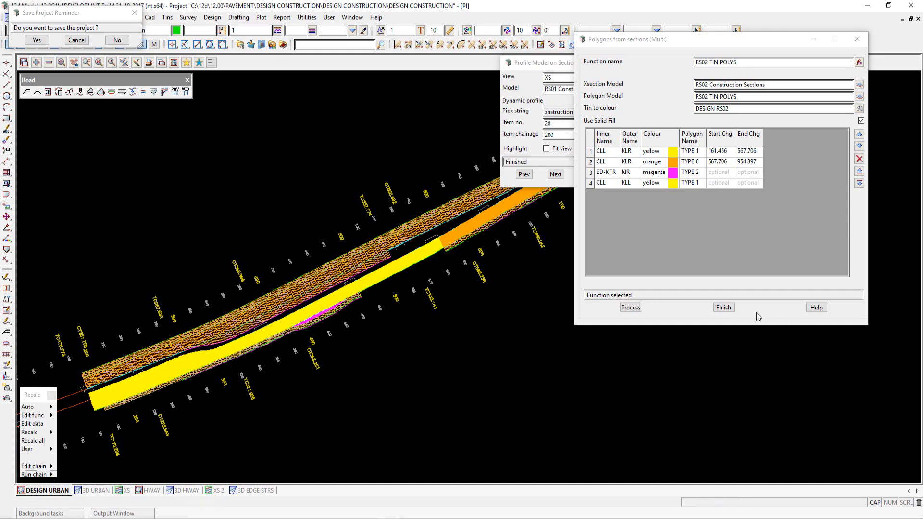
Finish the Polygons from sections dialog and remove the RS02 TIN POLYS model from the DESIGN URBAN view.
{"action": "left_click", "coordinate": [722, 308]}
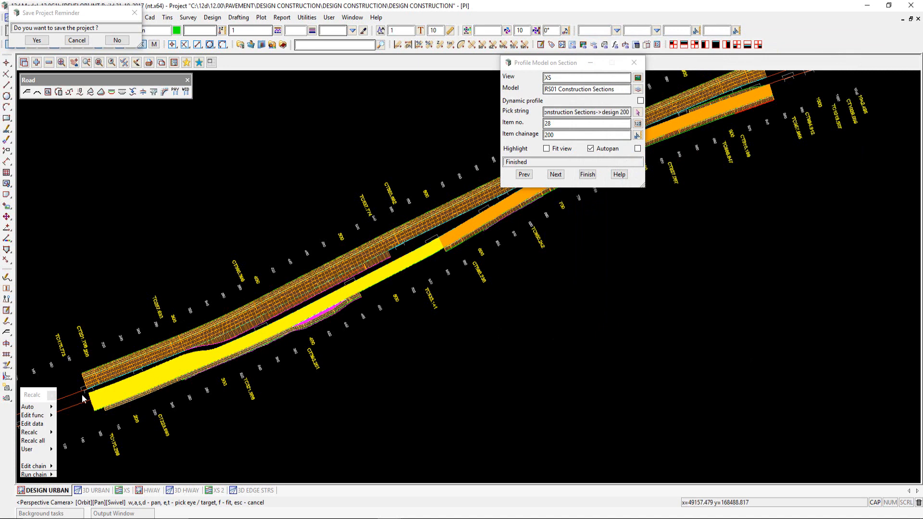
{"action": "scroll", "coordinate": [82, 394], "scroll_direction": "up", "scroll_amount": 2}
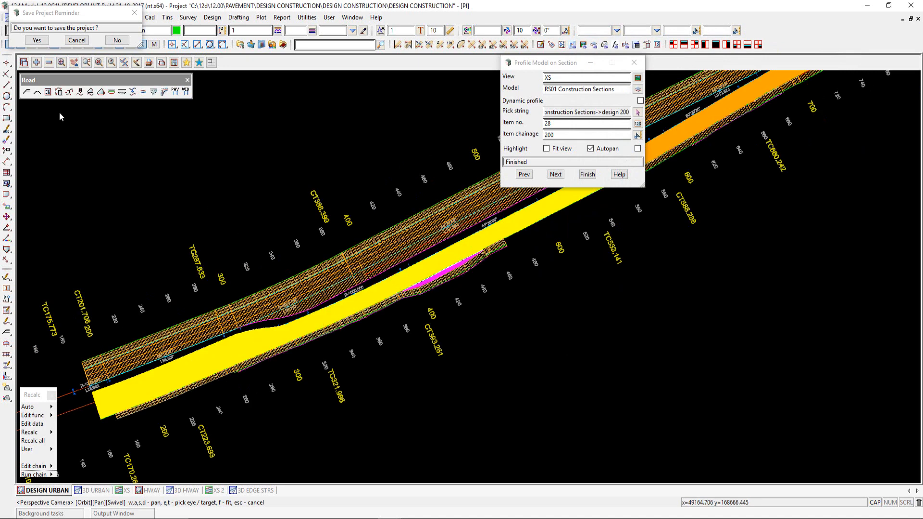
{"action": "left_click", "coordinate": [48, 63]}
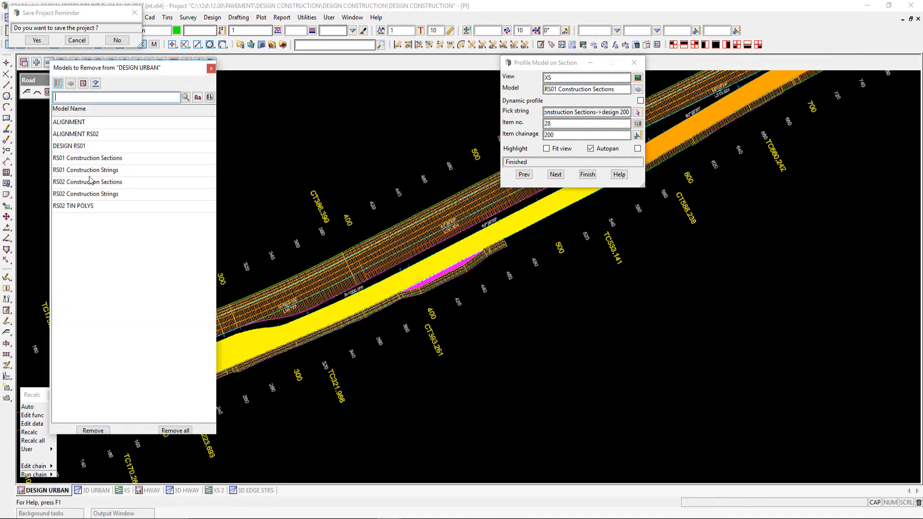
{"action": "left_click", "coordinate": [82, 208]}
Add the RS02 design tin's model to the DESIGN URBAN view to show its coloured triangles.
{"action": "left_click", "coordinate": [36, 62]}
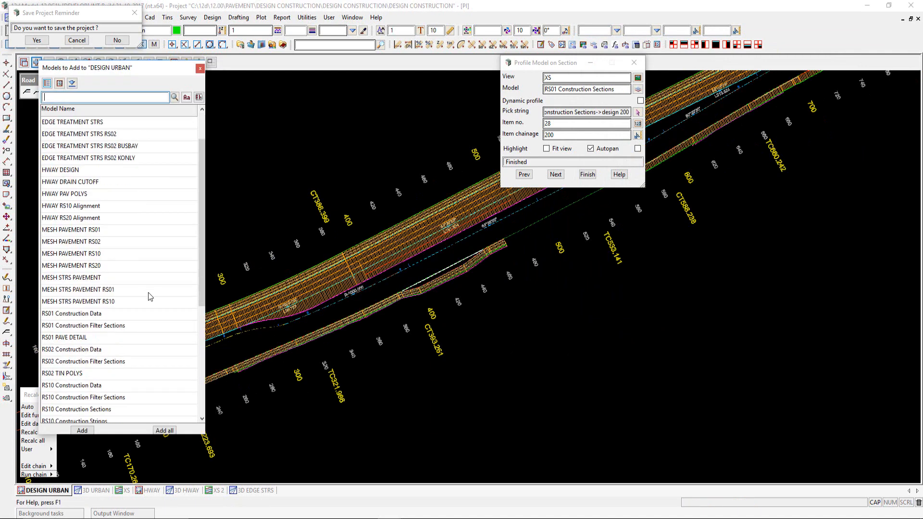
{"action": "scroll", "coordinate": [144, 296], "scroll_direction": "down", "scroll_amount": 5}
{"action": "left_click", "coordinate": [71, 385]}
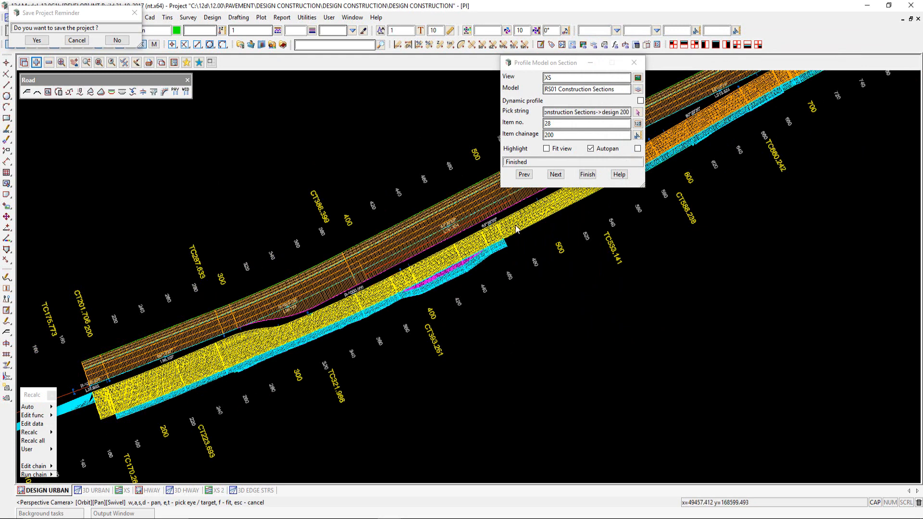
{"action": "scroll", "coordinate": [516, 223], "scroll_direction": "up", "scroll_amount": 1}
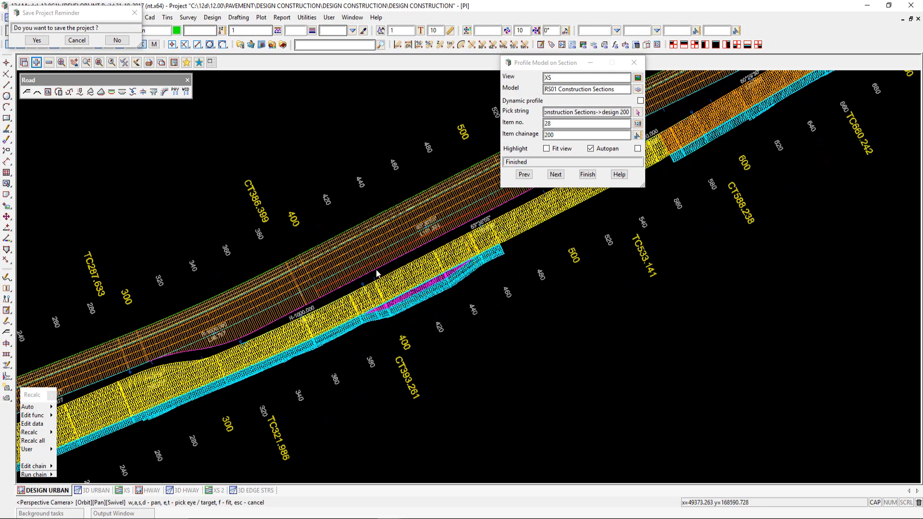
Retriangulate the DESIGN RS02 tin.
{"action": "left_click", "coordinate": [167, 17]}
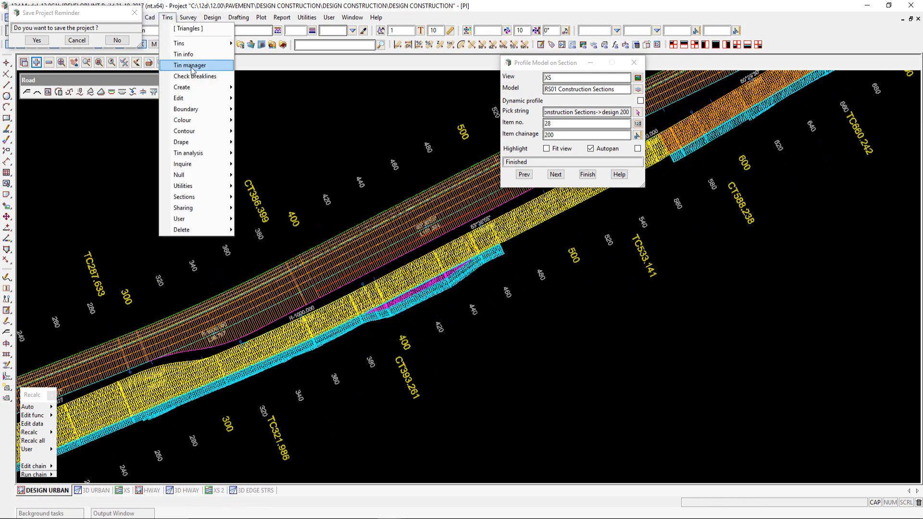
{"action": "mouse_move", "coordinate": [209, 98]}
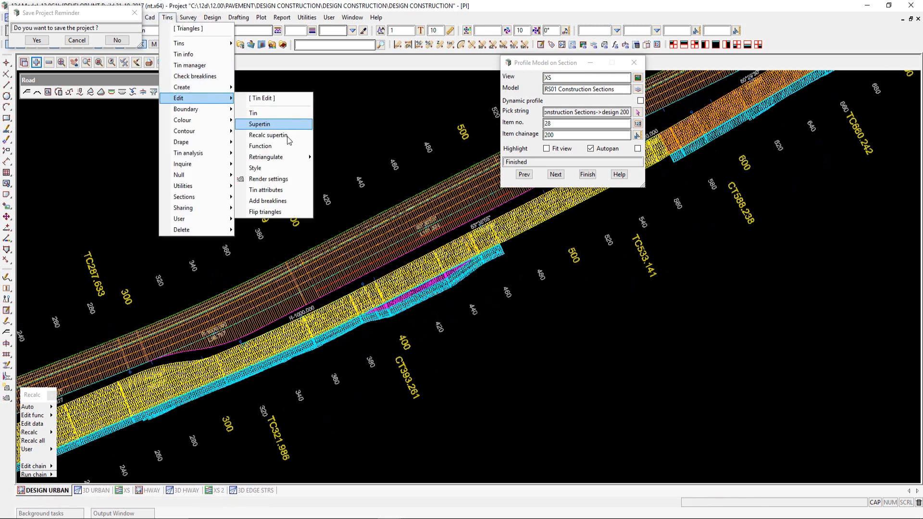
{"action": "mouse_move", "coordinate": [289, 157]}
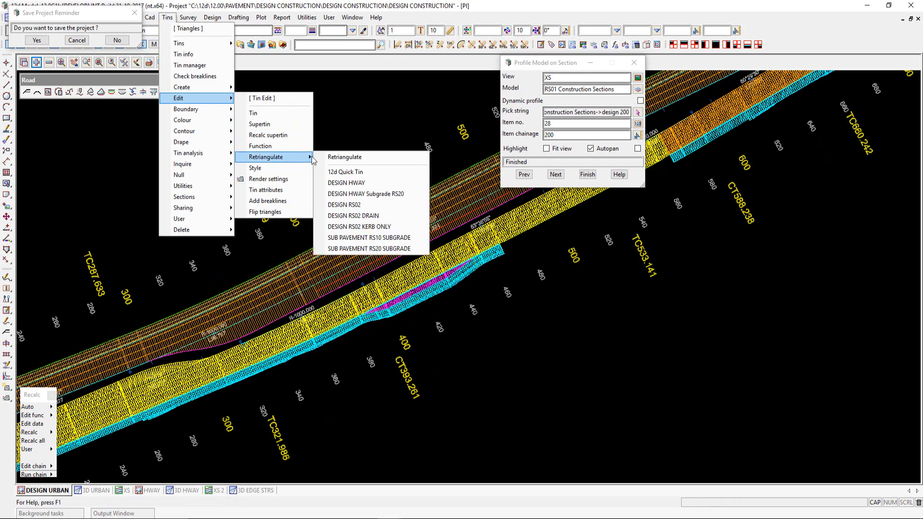
{"action": "left_click", "coordinate": [351, 206]}
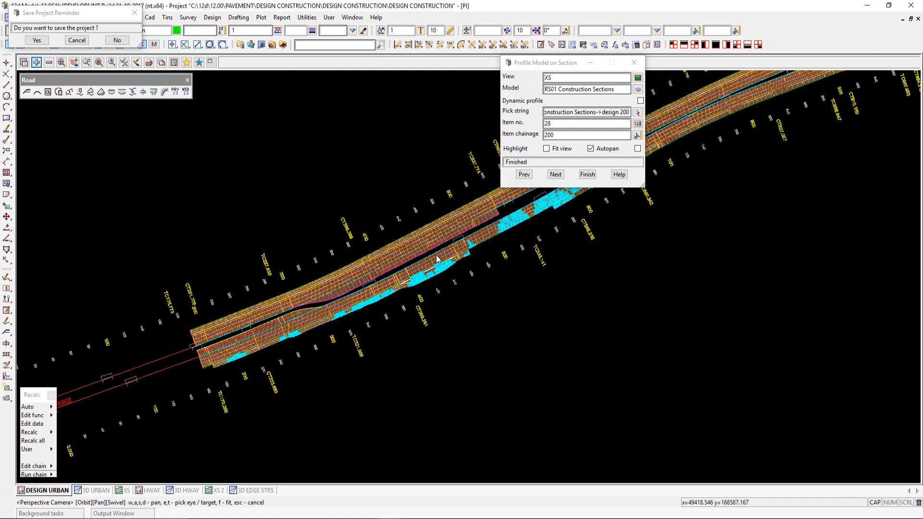
{"action": "scroll", "coordinate": [329, 317], "scroll_direction": "up", "scroll_amount": 2}
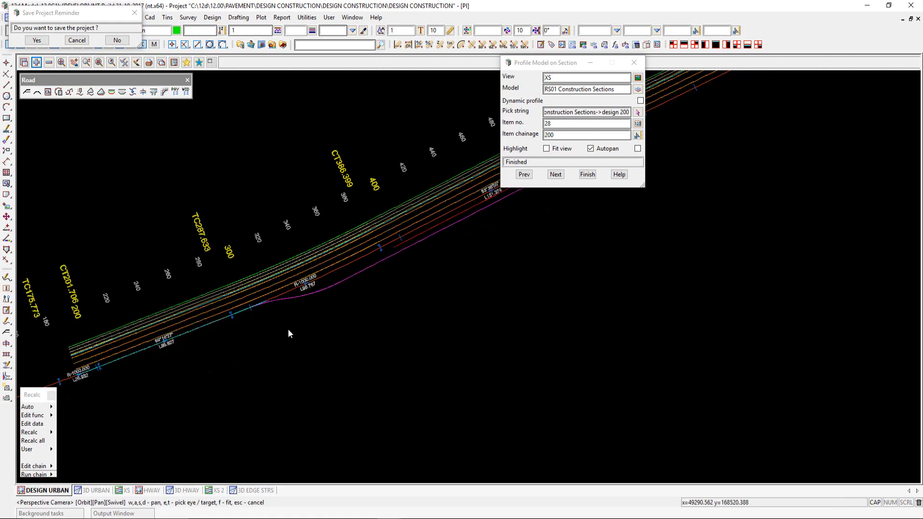
Reopen the RS02 TIN POLYS function for editing, move its dialog clear of the tin, and process it to recolour the DESIGN RS02 tin.
{"action": "left_click", "coordinate": [51, 416]}
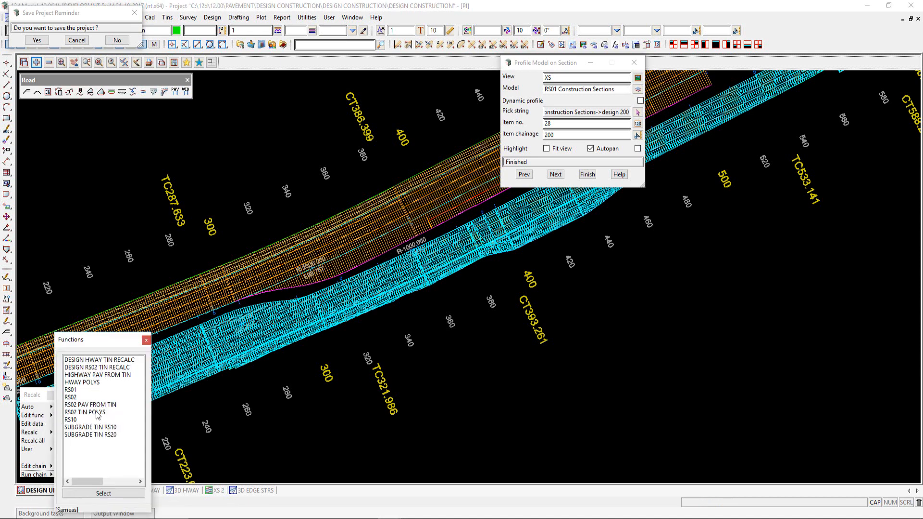
{"action": "double_click", "coordinate": [81, 413]}
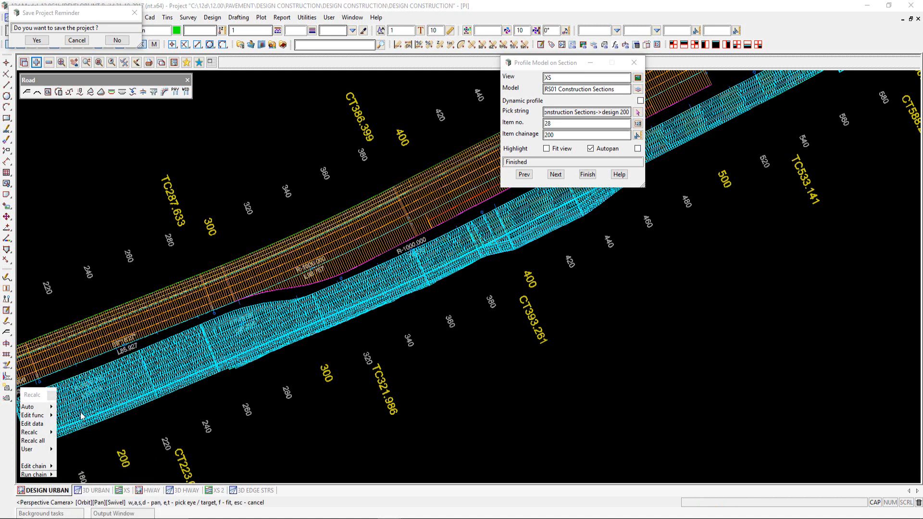
{"action": "left_click_drag", "start_coordinate": [384, 109], "coordinate": [689, 22]}
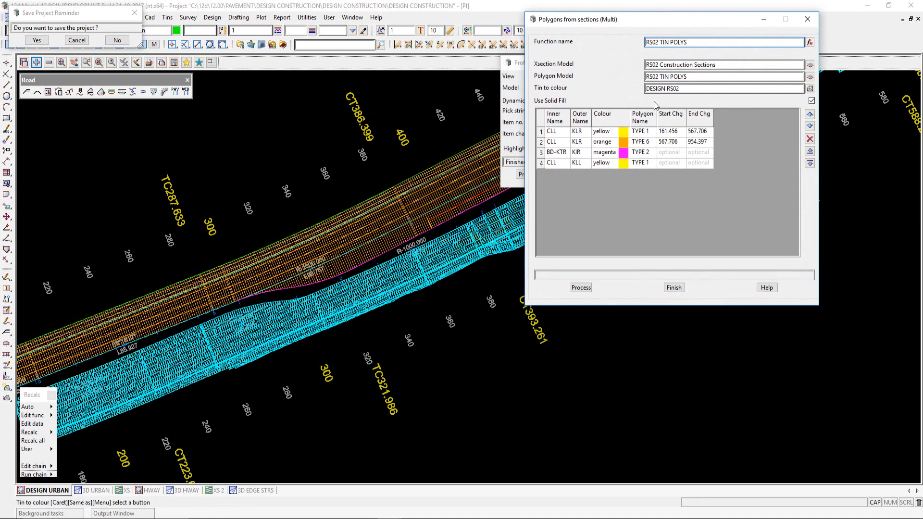
{"action": "left_click", "coordinate": [580, 288]}
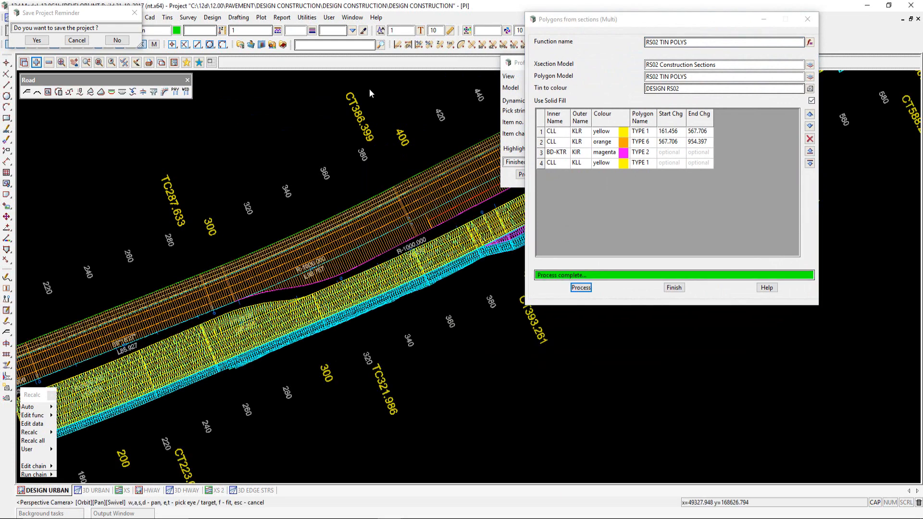
{"action": "scroll", "coordinate": [254, 312], "scroll_direction": "down", "scroll_amount": 3}
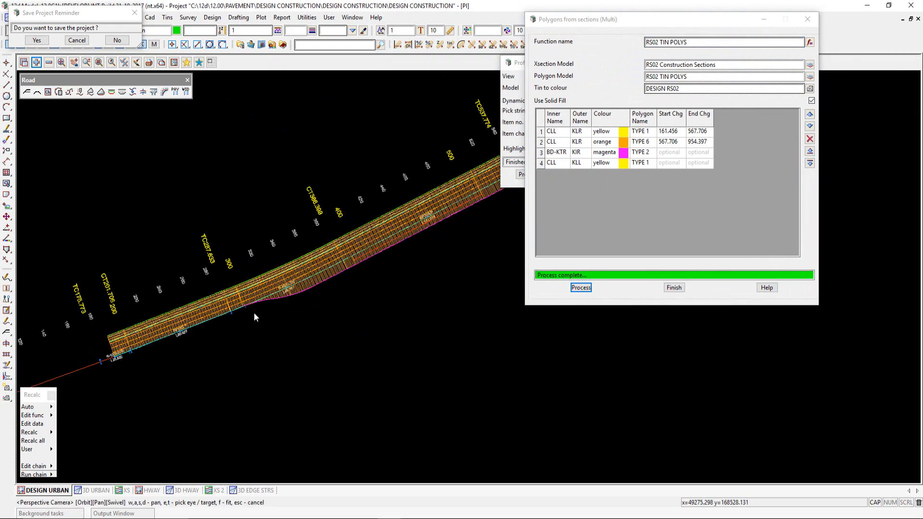
Finish the Polygons from sections dialog and examine the recoloured DESIGN RS02 tin around the magenta widening beyond chainage 400.
{"action": "scroll", "coordinate": [443, 251], "scroll_direction": "up", "scroll_amount": 5}
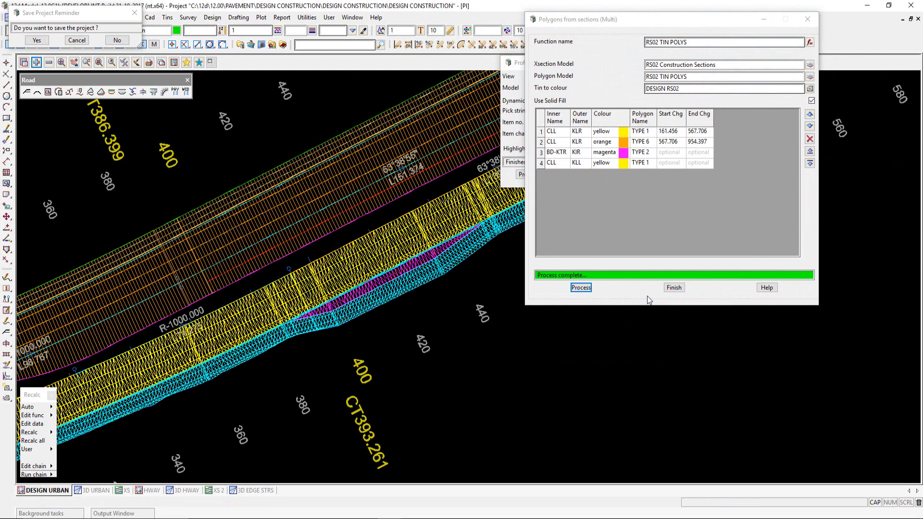
{"action": "left_click", "coordinate": [674, 288]}
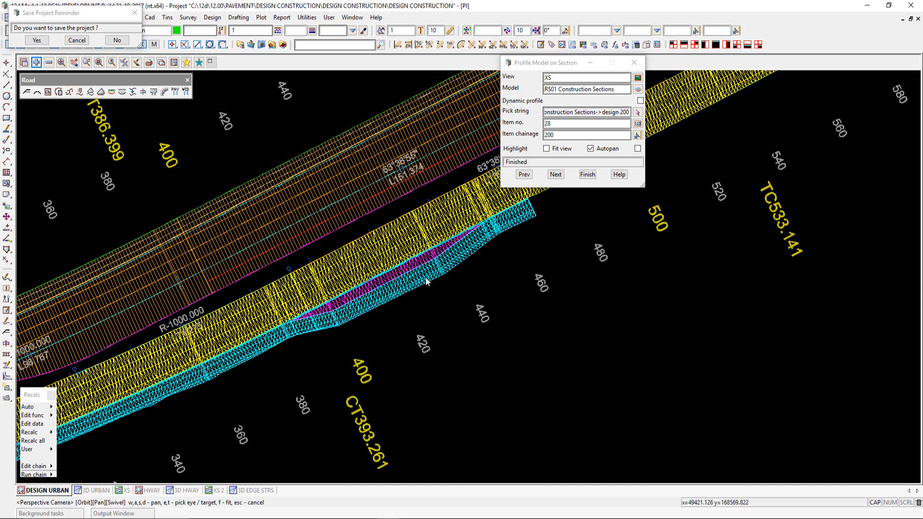
{"action": "scroll", "coordinate": [269, 313], "scroll_direction": "up", "scroll_amount": 1}
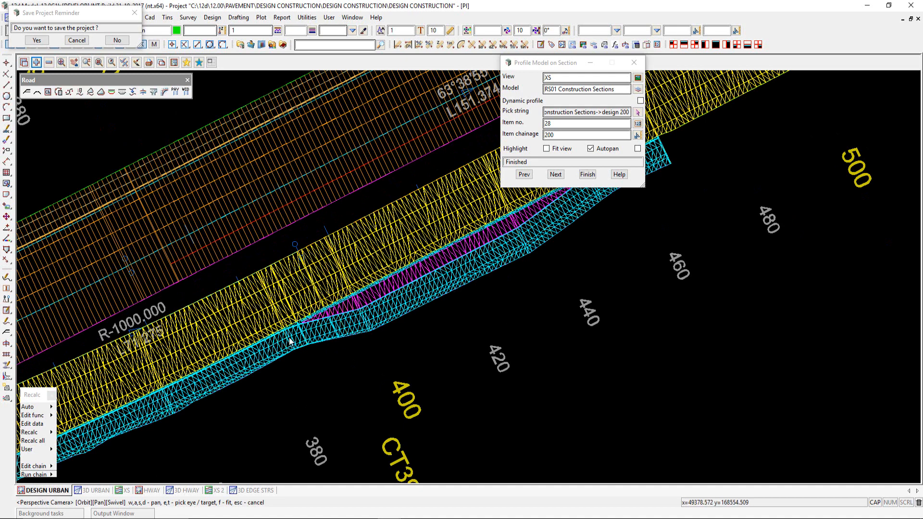
{"action": "scroll", "coordinate": [290, 342], "scroll_direction": "down", "scroll_amount": 2}
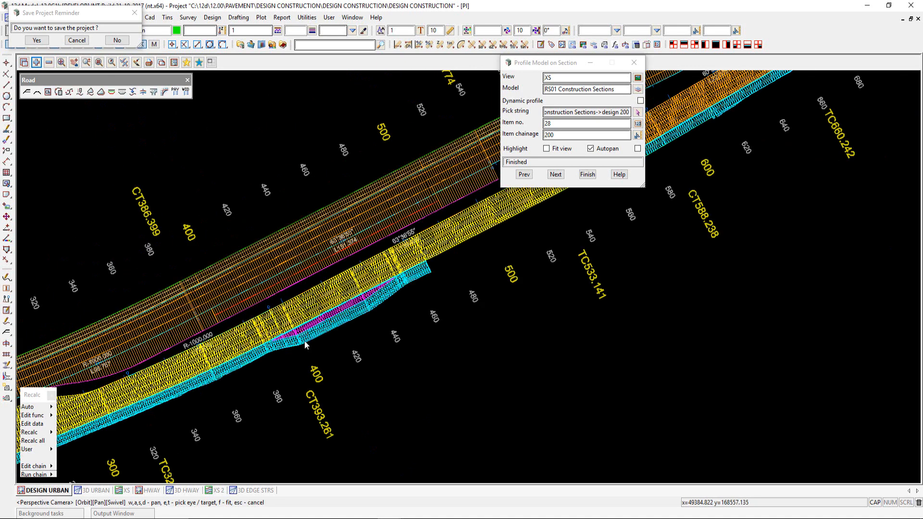
{"action": "scroll", "coordinate": [345, 341], "scroll_direction": "up", "scroll_amount": 2}
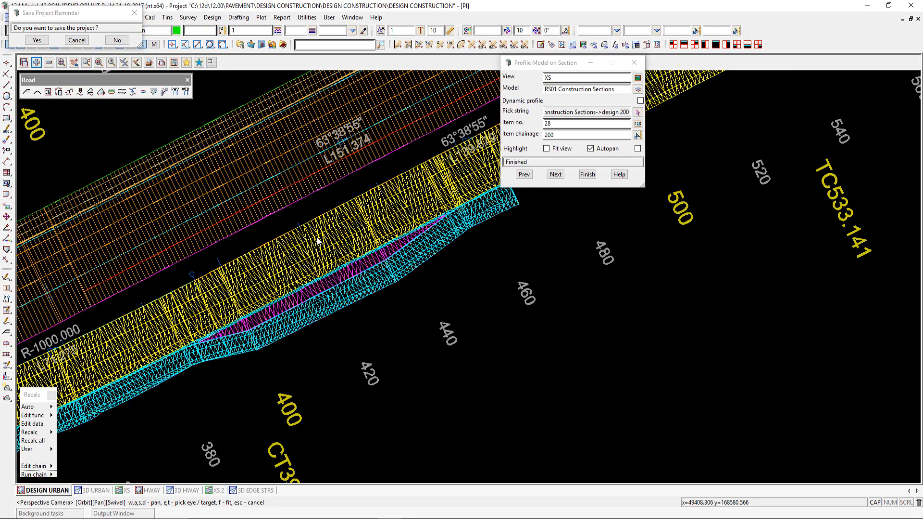
Open the beta Pavement command list as a floating menu and place it clear of the tin.
{"action": "left_click", "coordinate": [329, 17]}
{"action": "mouse_move", "coordinate": [360, 57]}
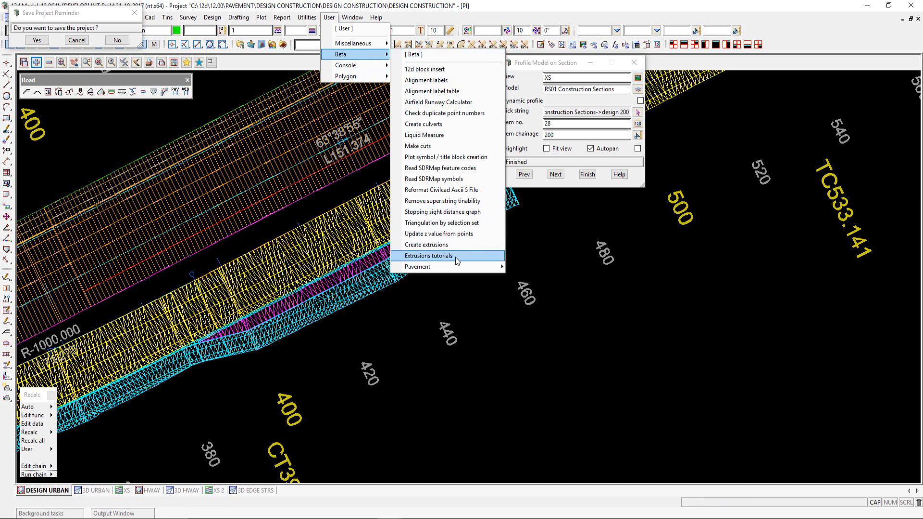
{"action": "mouse_move", "coordinate": [459, 268]}
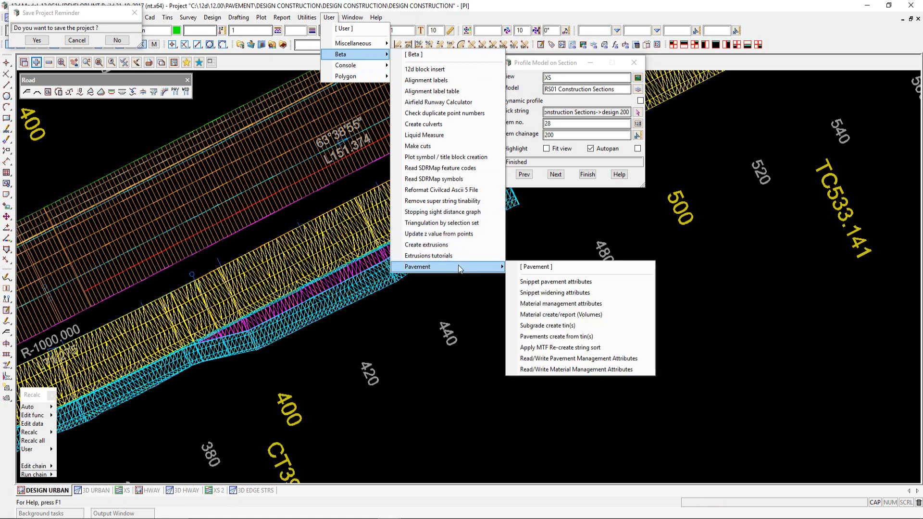
{"action": "left_click", "coordinate": [585, 267]}
{"action": "left_click_drag", "start_coordinate": [624, 272], "coordinate": [754, 50]}
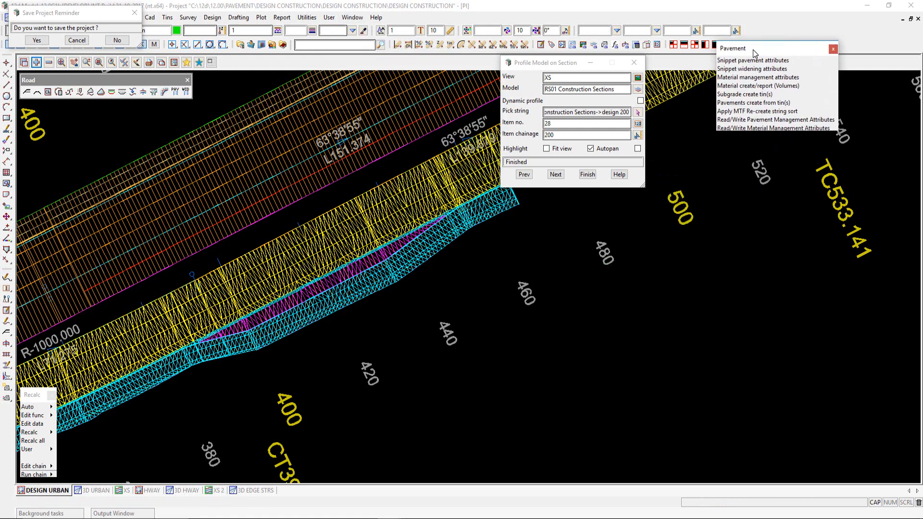
Start Pavements create from tin(s), load the RS02 PAV FROM TIN function, and move its dialog clear of the coloured tin.
{"action": "left_click", "coordinate": [754, 103]}
{"action": "left_click_drag", "start_coordinate": [757, 113], "coordinate": [391, 131]}
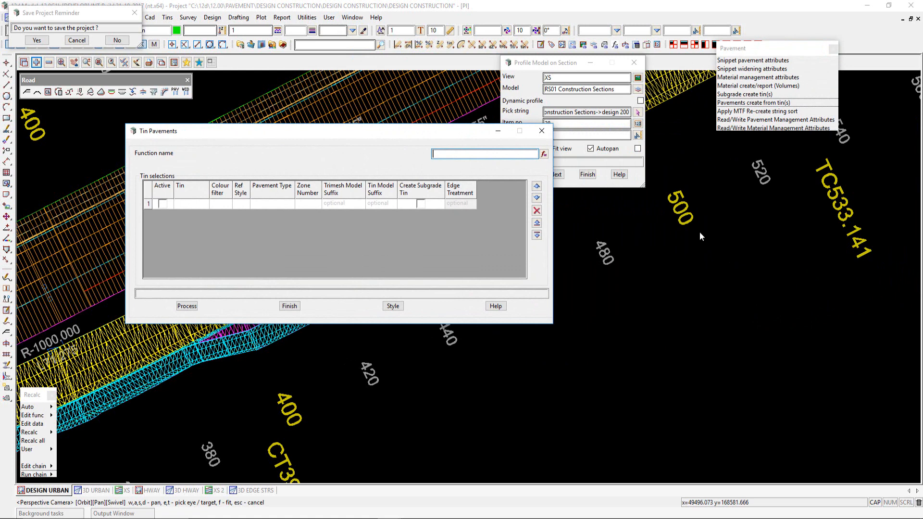
{"action": "left_click", "coordinate": [544, 153]}
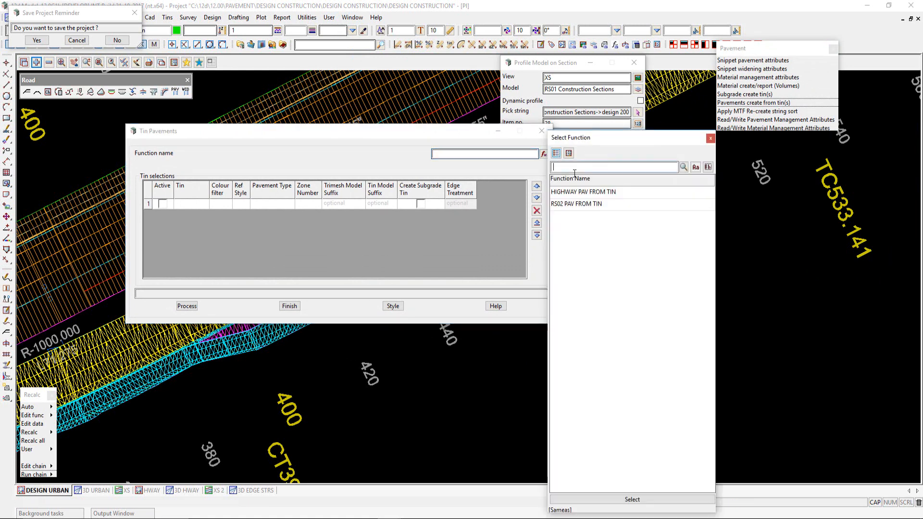
{"action": "double_click", "coordinate": [568, 204]}
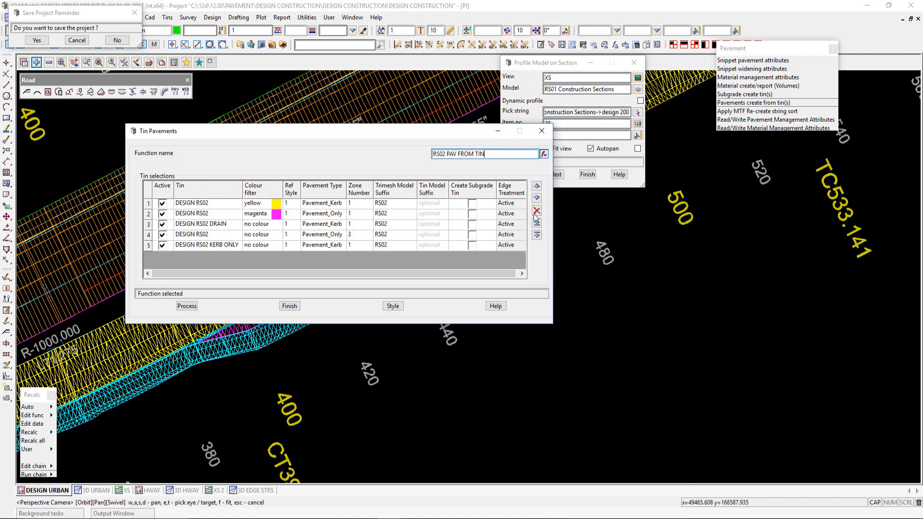
{"action": "left_click_drag", "start_coordinate": [417, 131], "coordinate": [652, 146]}
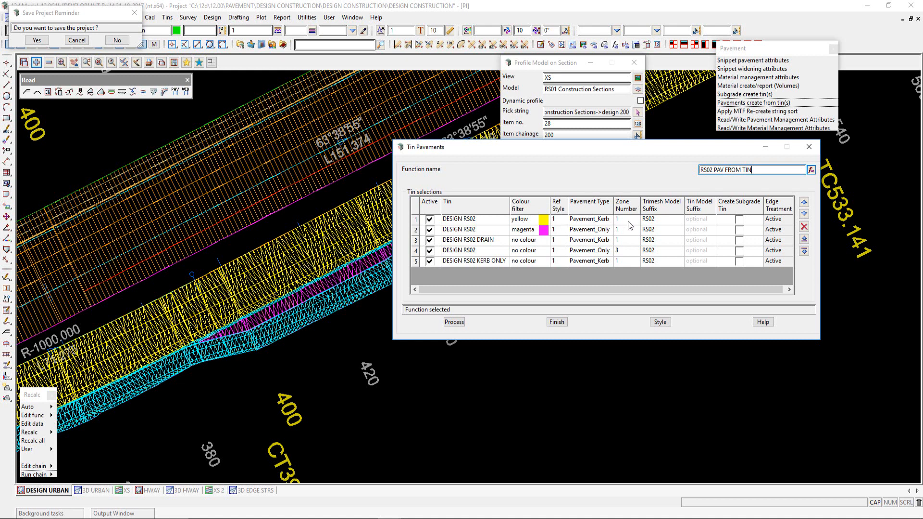
{"action": "left_click_drag", "start_coordinate": [510, 148], "coordinate": [567, 140]}
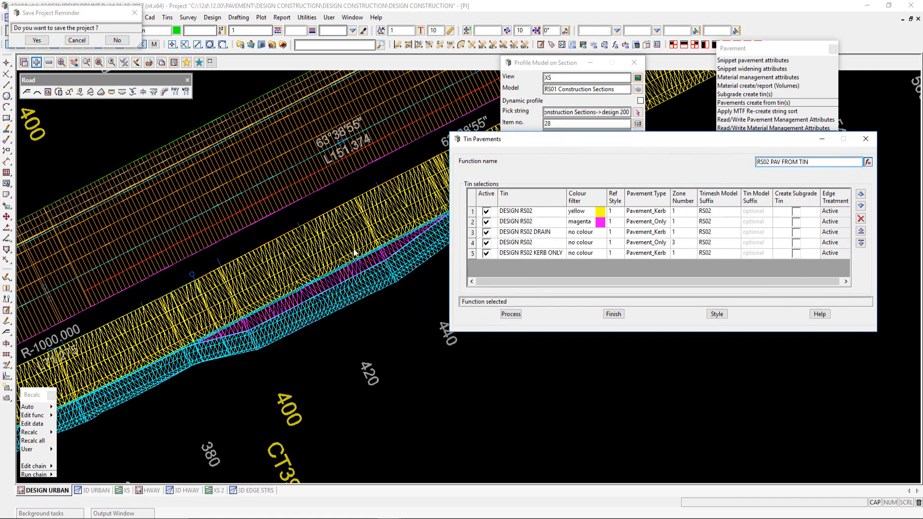
Show the XS section view and frame the whole road cross section beside the Tin Pavements dialog.
{"action": "left_click", "coordinate": [124, 491]}
{"action": "scroll", "coordinate": [209, 293], "scroll_direction": "down", "scroll_amount": 7}
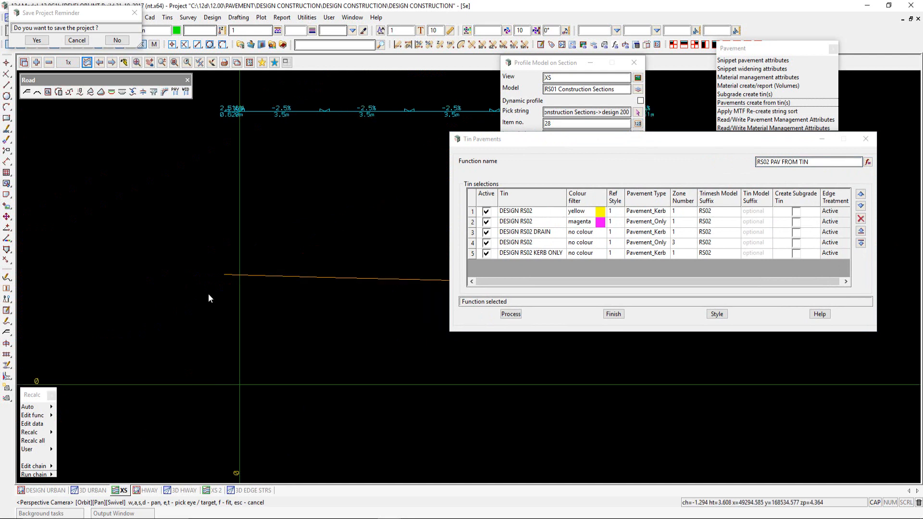
{"action": "scroll", "coordinate": [339, 305], "scroll_direction": "up", "scroll_amount": 4}
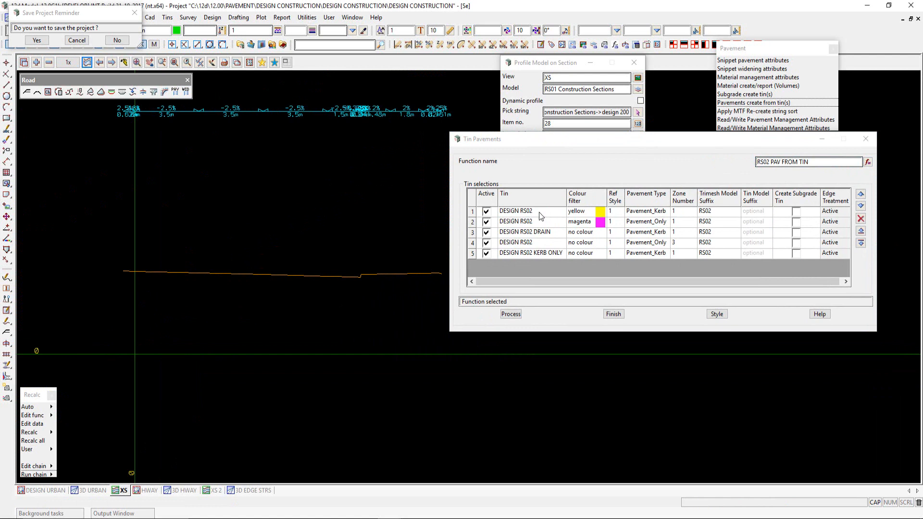
Reposition the Tin Pavements dialog and check the pavement type choices for the yellow DESIGN RS02 row, keeping Pavement_Kerb.
{"action": "left_click_drag", "start_coordinate": [613, 140], "coordinate": [460, 92]}
{"action": "left_click", "coordinate": [484, 164]}
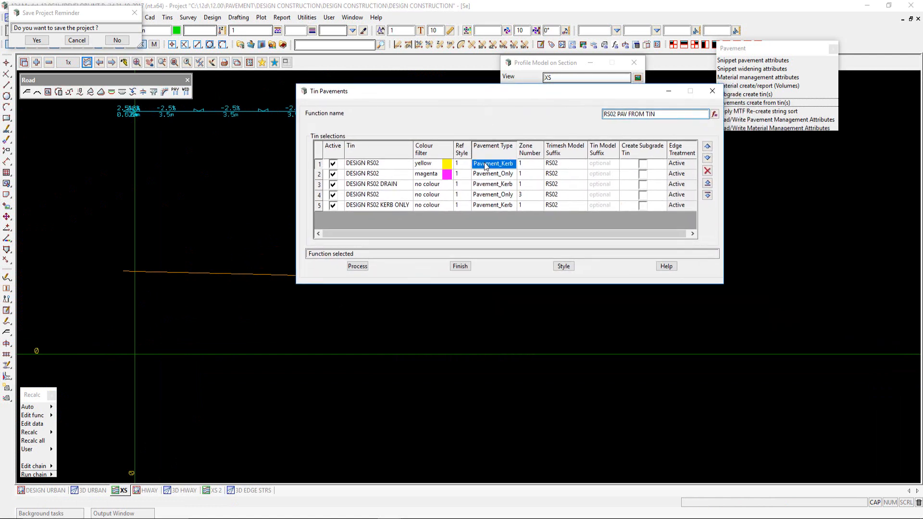
{"action": "left_click", "coordinate": [484, 164]}
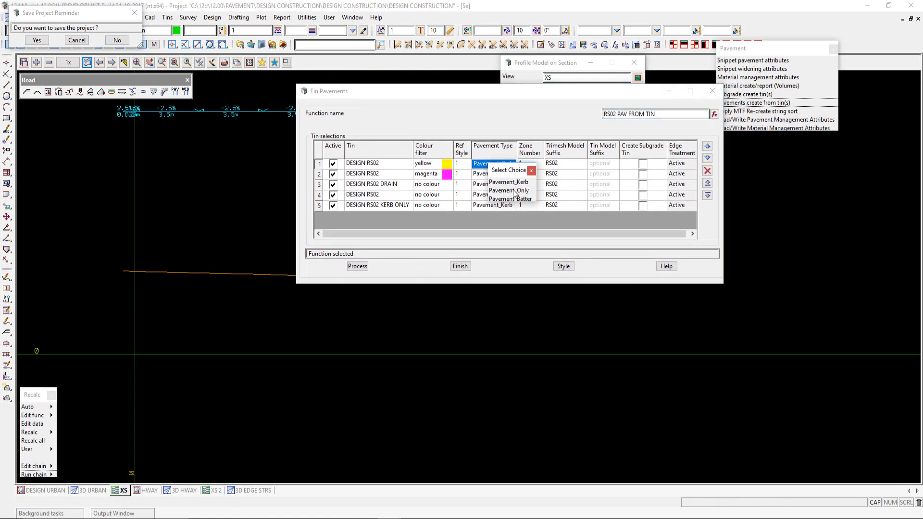
{"action": "left_click", "coordinate": [531, 171]}
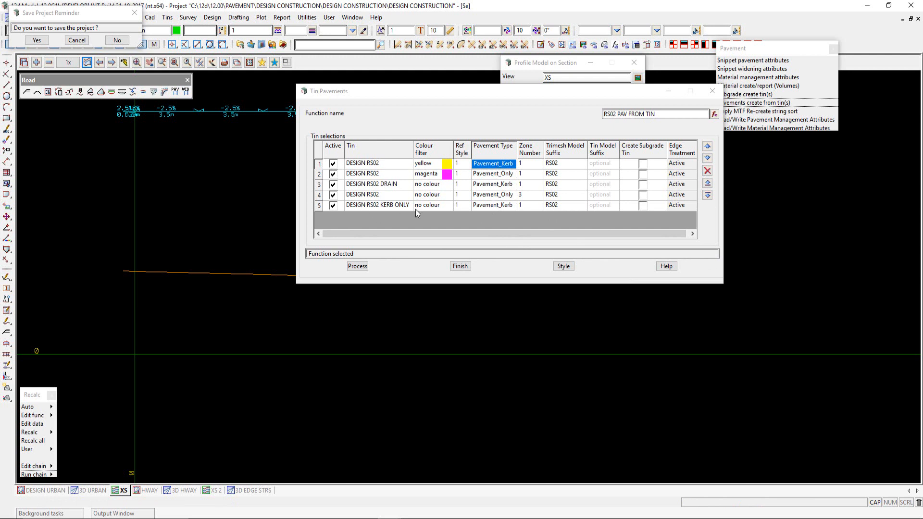
Deactivate every tin selection except the yellow DESIGN RS02 row and process the pavement trimeshes.
{"action": "left_click", "coordinate": [332, 174]}
{"action": "left_click", "coordinate": [333, 185]}
{"action": "left_click", "coordinate": [332, 196]}
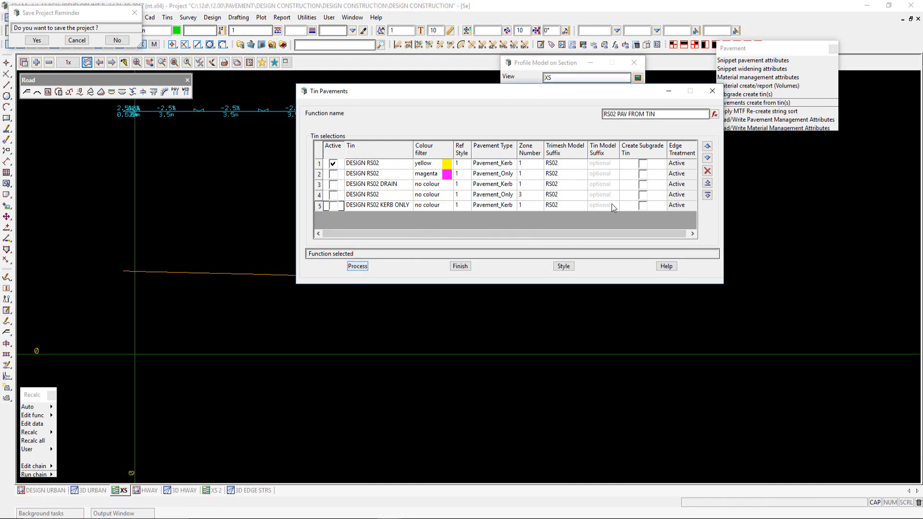
{"action": "left_click", "coordinate": [356, 267]}
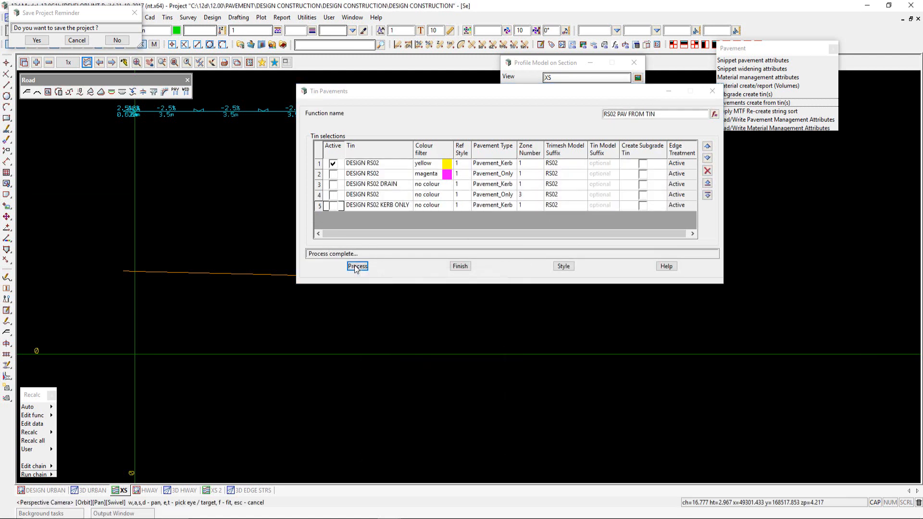
Add the MESH PAVEMENT RS02 model to the XS view and examine the pavement layers and kerb in section.
{"action": "left_click", "coordinate": [36, 62]}
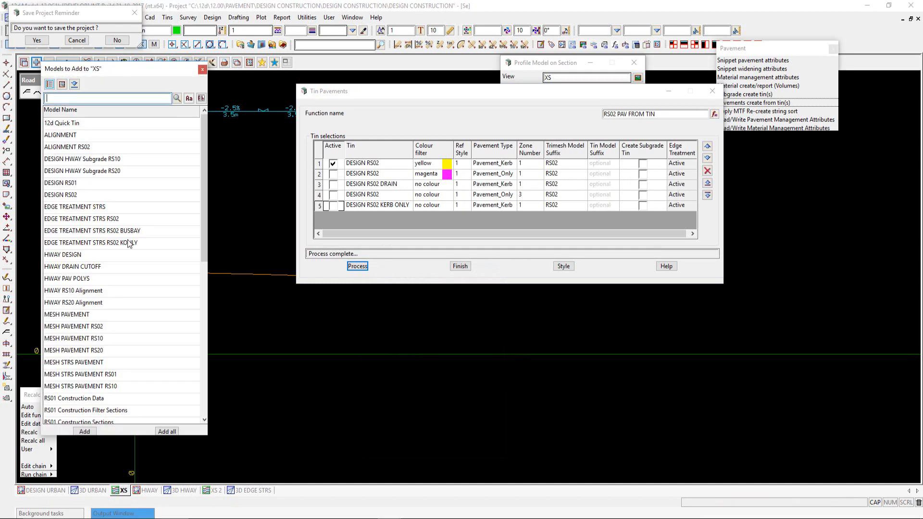
{"action": "left_click", "coordinate": [100, 327]}
{"action": "double_click", "coordinate": [100, 327]}
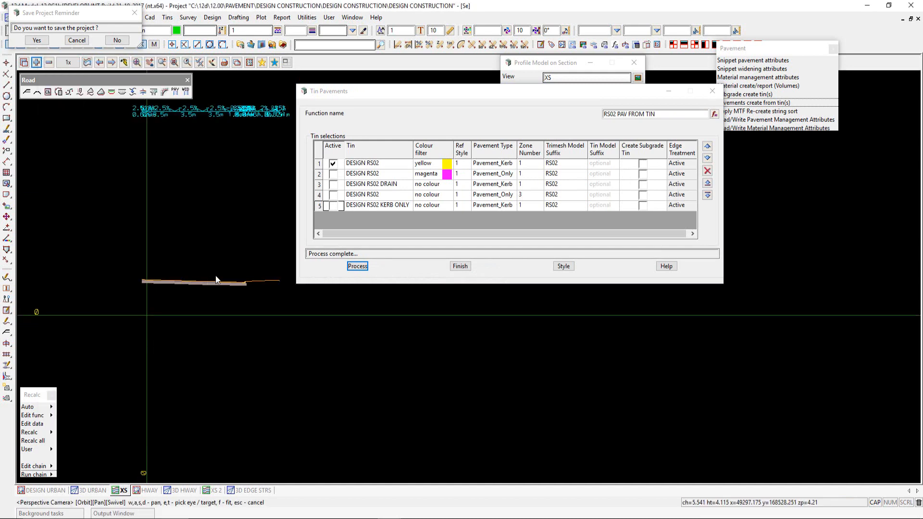
{"action": "scroll", "coordinate": [235, 279], "scroll_direction": "up", "scroll_amount": 8}
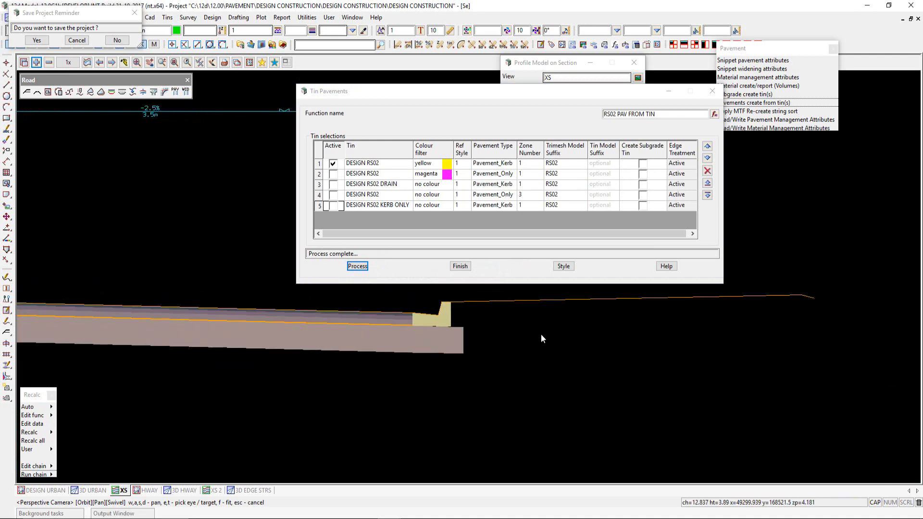
{"action": "scroll", "coordinate": [556, 343], "scroll_direction": "down", "scroll_amount": 3}
{"action": "scroll", "coordinate": [556, 343], "scroll_direction": "down", "scroll_amount": 2}
{"action": "scroll", "coordinate": [322, 367], "scroll_direction": "up", "scroll_amount": 2}
Inquire on the lowest pavement layer's trimesh in the XS view, then finish the inquiry.
{"action": "key", "text": "i"}
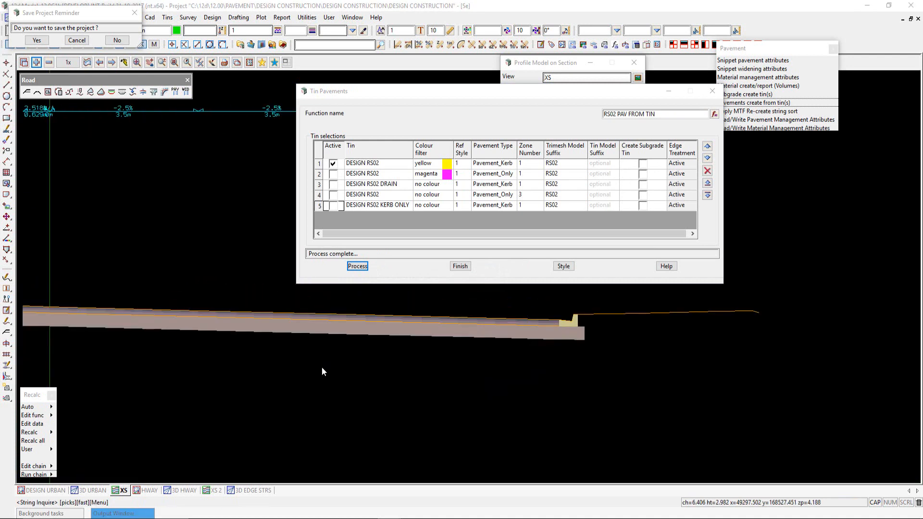
{"action": "left_click", "coordinate": [346, 335]}
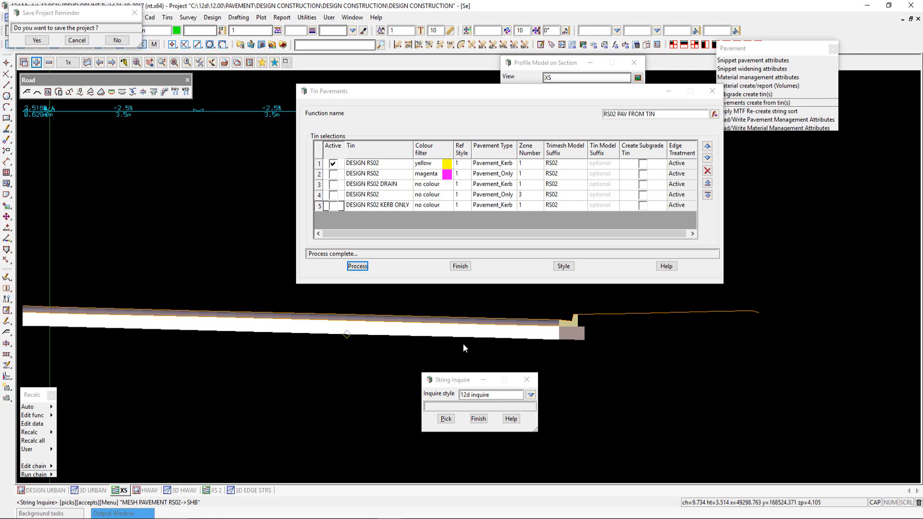
{"action": "left_click", "coordinate": [478, 419]}
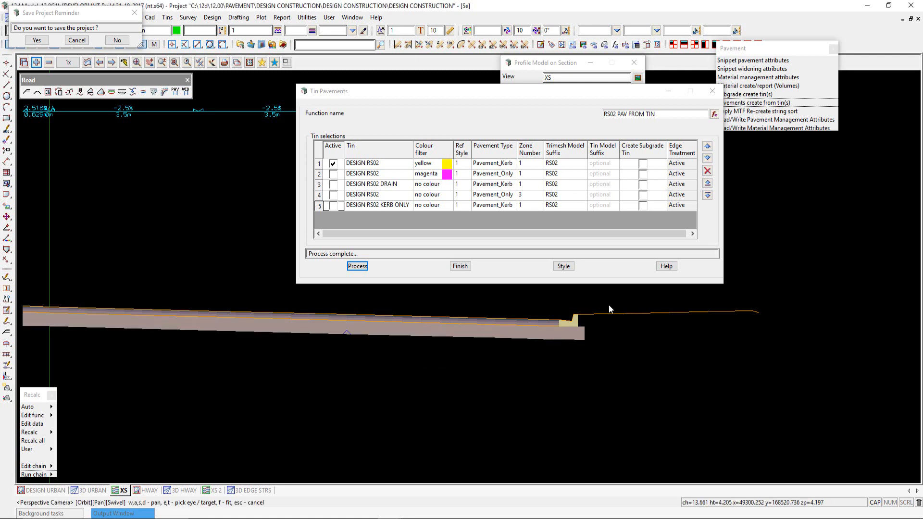
Move the Tin Pavements dialog above the section and inquire again on the lowest pavement layer to examine where it ends at the kerb.
{"action": "left_click_drag", "start_coordinate": [544, 91], "coordinate": [612, 22]}
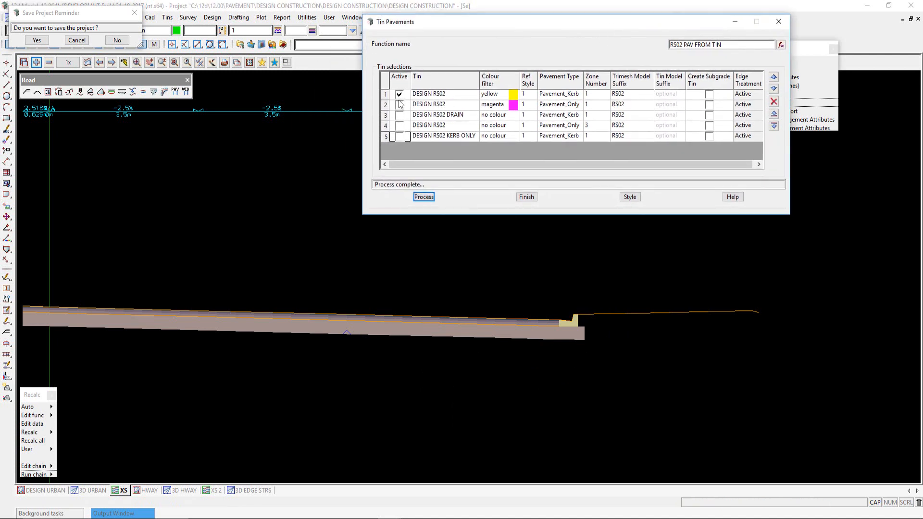
{"action": "left_click", "coordinate": [335, 64]}
{"action": "scroll", "coordinate": [333, 339], "scroll_direction": "down", "scroll_amount": 2}
{"action": "scroll", "coordinate": [504, 342], "scroll_direction": "up", "scroll_amount": 4}
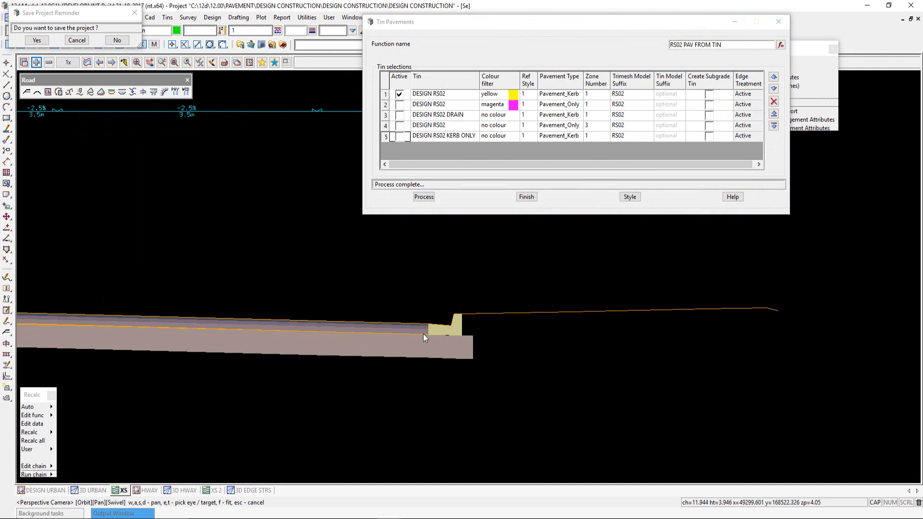
{"action": "key", "text": "ctrl+i"}
{"action": "left_click", "coordinate": [393, 358]}
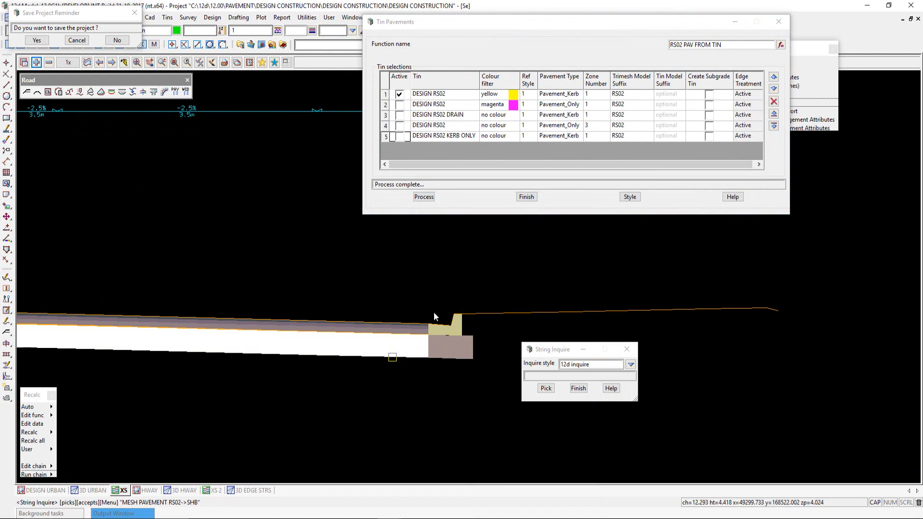
{"action": "scroll", "coordinate": [495, 342], "scroll_direction": "up", "scroll_amount": 2}
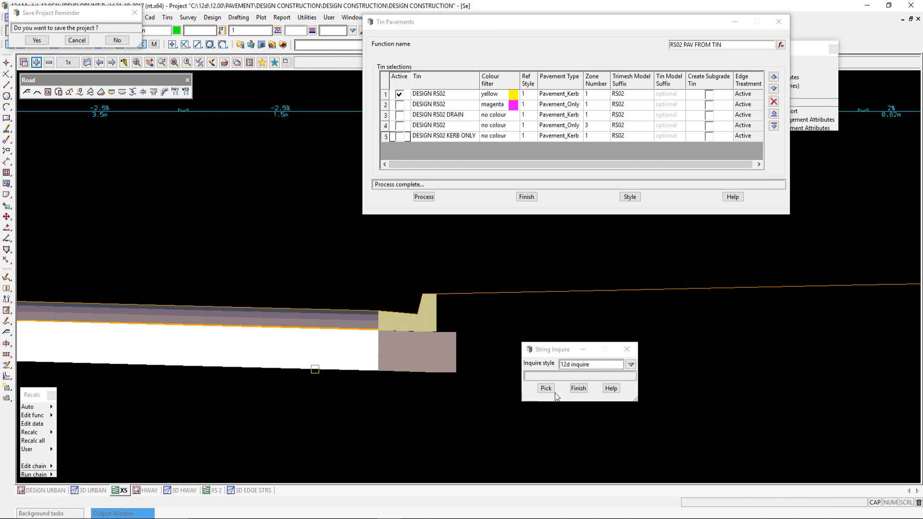
{"action": "left_click", "coordinate": [579, 389]}
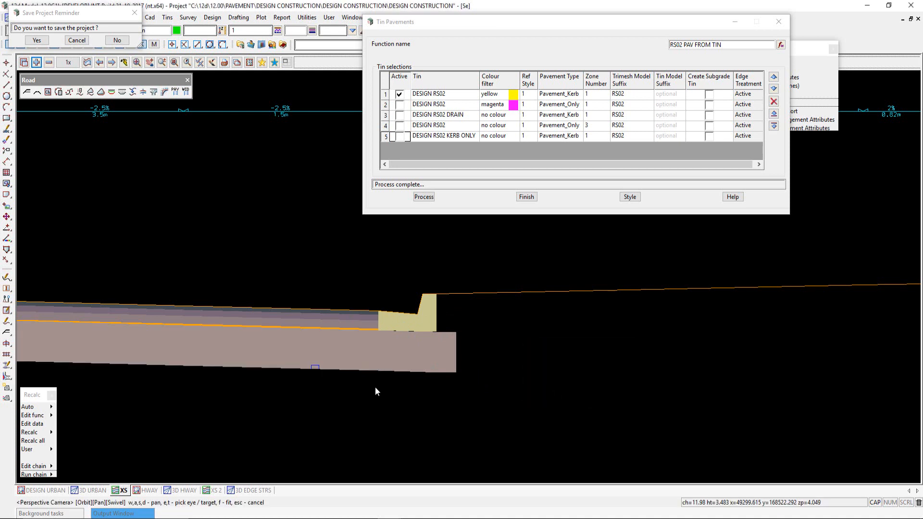
{"action": "scroll", "coordinate": [371, 385], "scroll_direction": "down", "scroll_amount": 1}
{"action": "scroll", "coordinate": [419, 387], "scroll_direction": "down", "scroll_amount": 1}
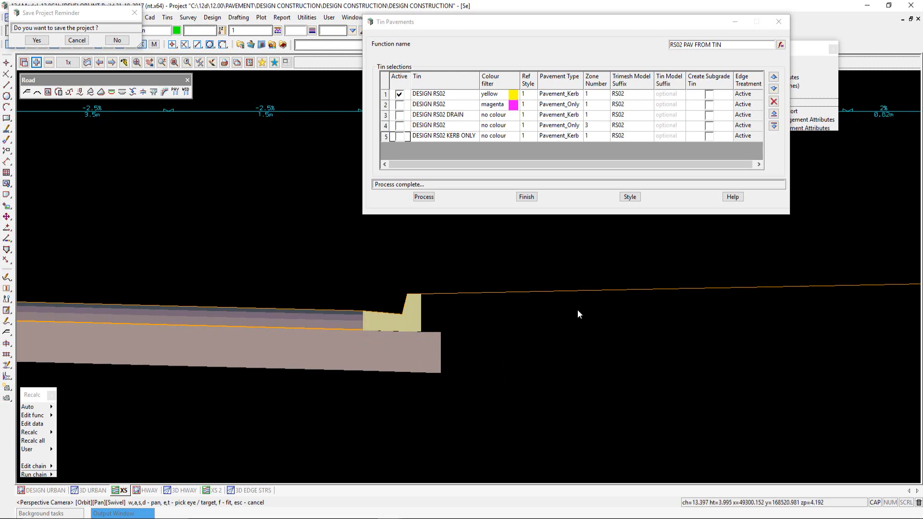
Open the edge treatment strings of the yellow DESIGN RS02 row, review the KLR, KIR, KTR and KBR kerb strings, and set them.
{"action": "double_click", "coordinate": [744, 95]}
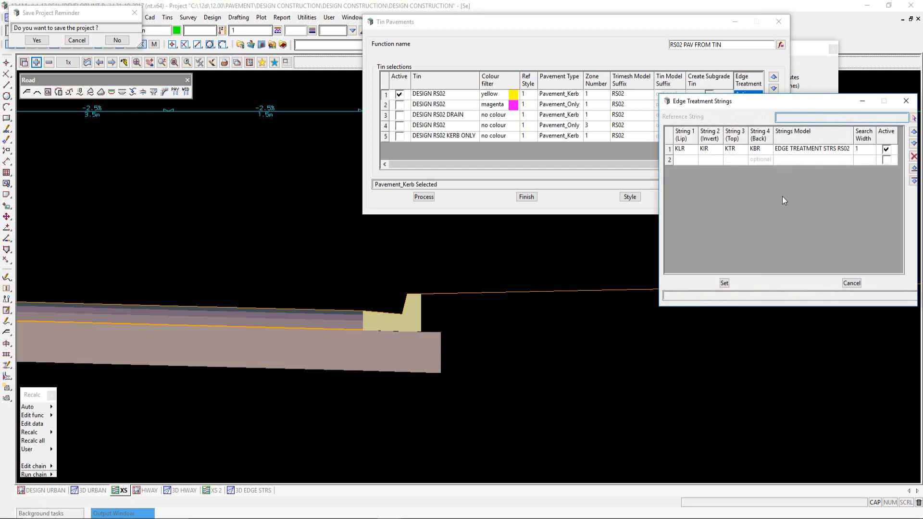
{"action": "left_click_drag", "start_coordinate": [737, 102], "coordinate": [590, 81]}
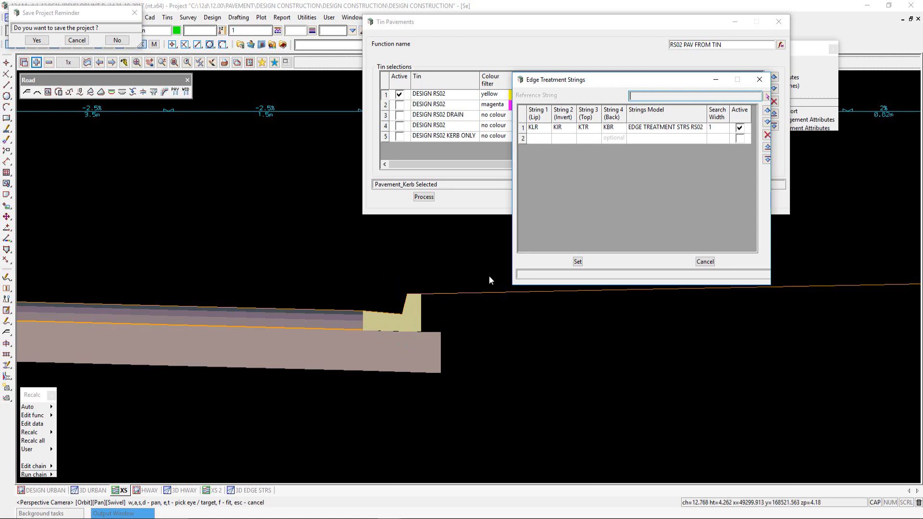
{"action": "left_click", "coordinate": [578, 262]}
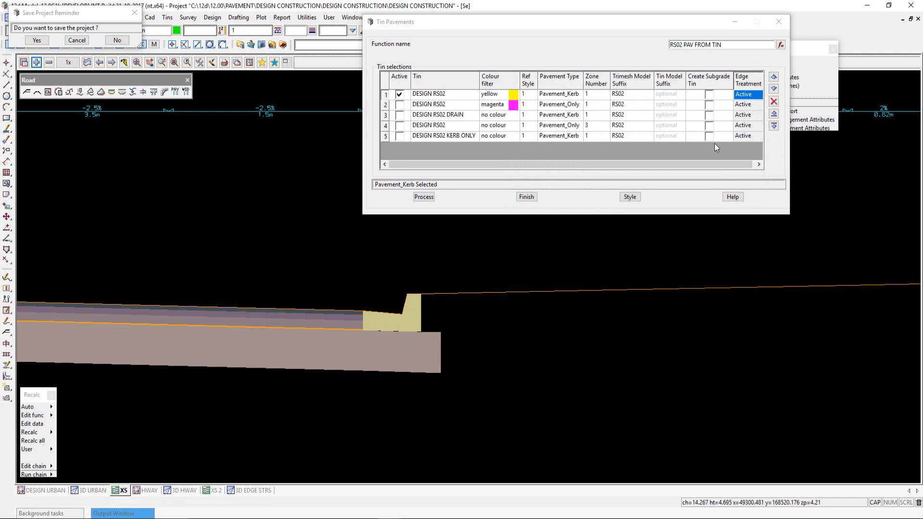
Remove the EDGE TREATMENT STRS RS02 BUSBAY and EDGE TREATMENT STRS RS02 KONLY models from the 3D EDGE STRS view and examine the remaining strings.
{"action": "left_click", "coordinate": [248, 491]}
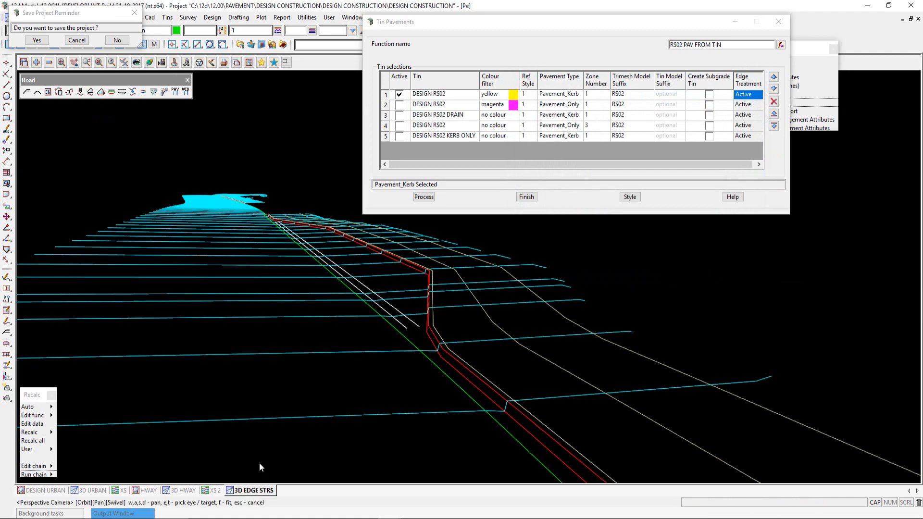
{"action": "scroll", "coordinate": [279, 270], "scroll_direction": "down", "scroll_amount": 3}
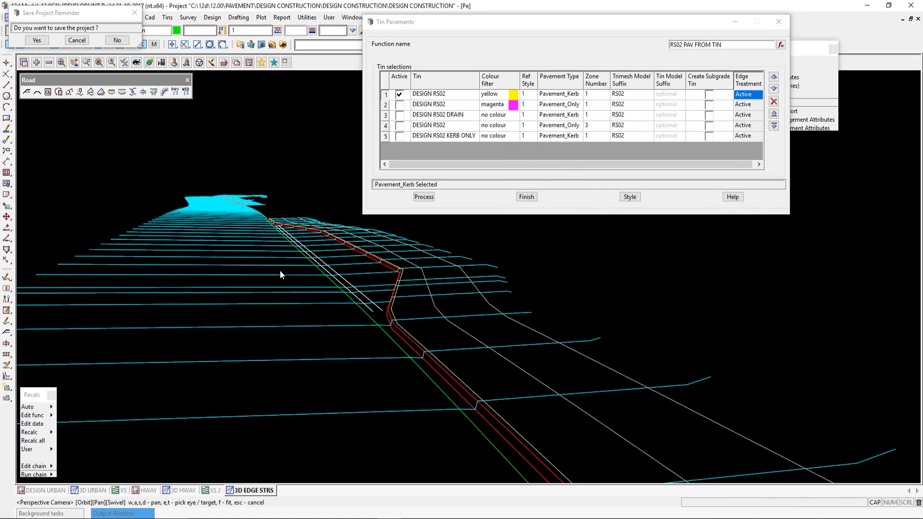
{"action": "scroll", "coordinate": [339, 324], "scroll_direction": "up", "scroll_amount": 1}
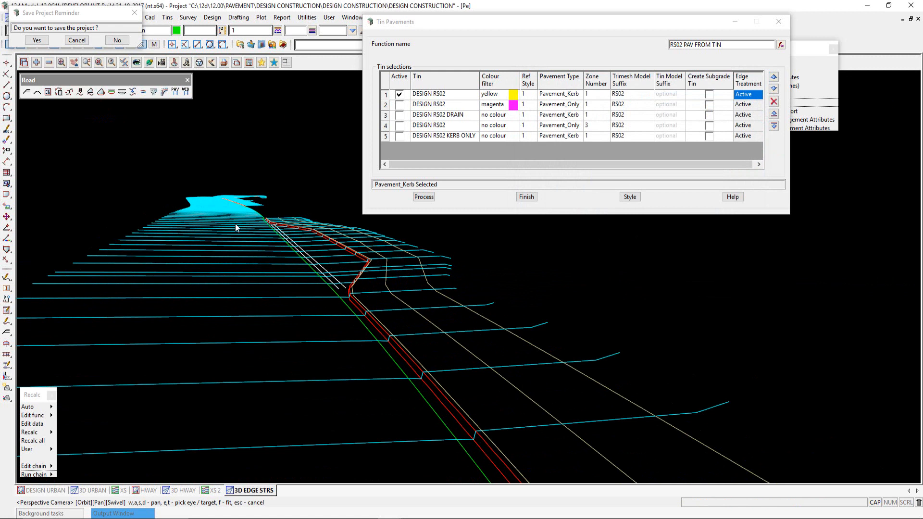
{"action": "left_click", "coordinate": [48, 63]}
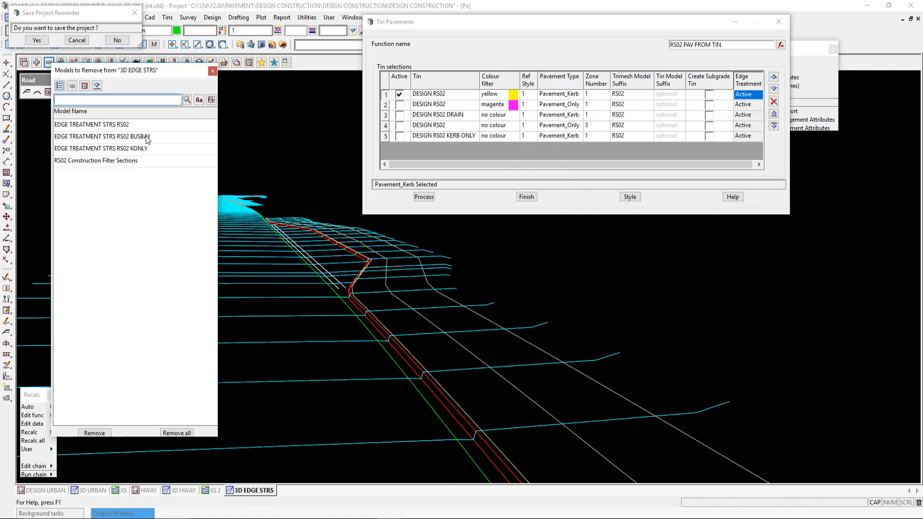
{"action": "left_click_drag", "start_coordinate": [147, 138], "coordinate": [145, 149]}
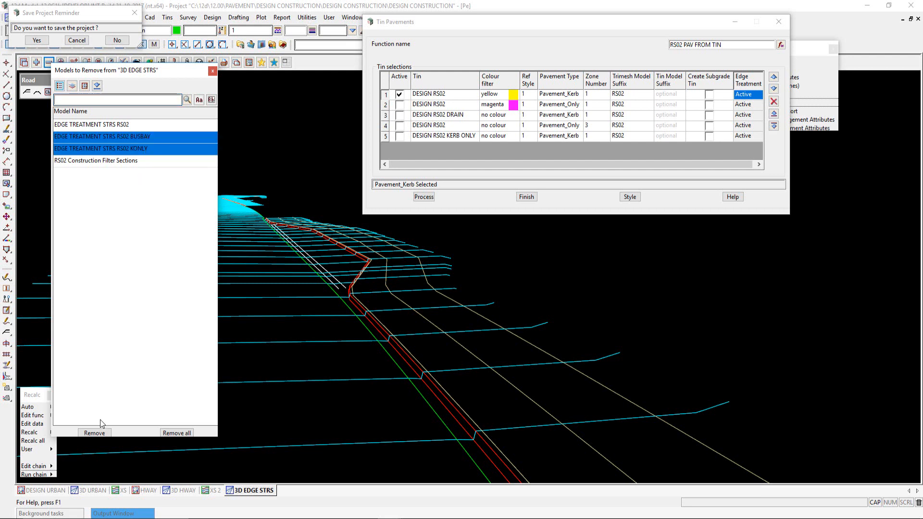
{"action": "left_click", "coordinate": [96, 433]}
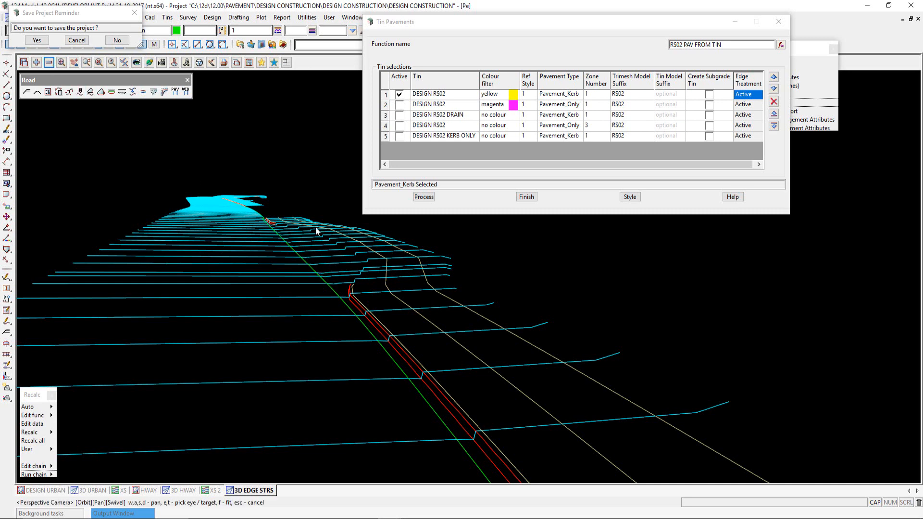
{"action": "scroll", "coordinate": [211, 206], "scroll_direction": "up", "scroll_amount": 1}
{"action": "scroll", "coordinate": [211, 206], "scroll_direction": "down", "scroll_amount": 1}
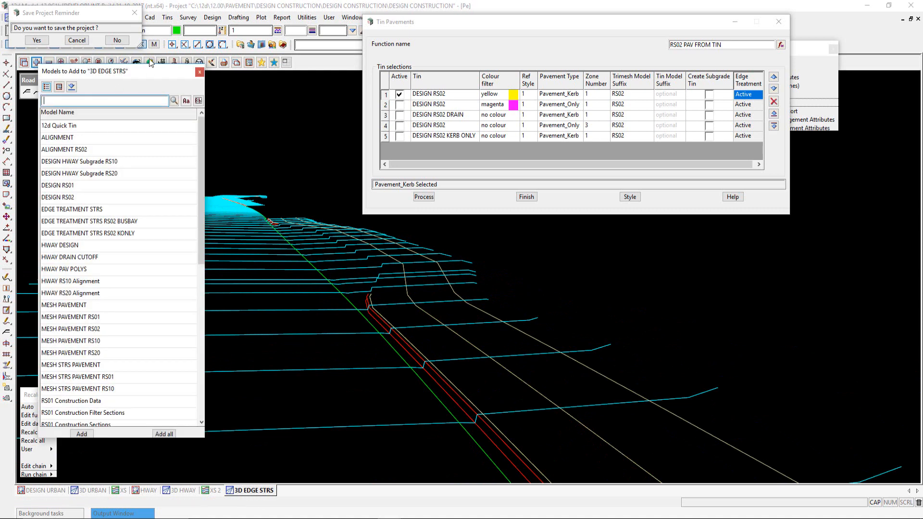
Dismiss the list of models to add and examine the pavement and kerb trimeshes up close in the 3D URBAN view.
{"action": "left_click", "coordinate": [199, 71]}
{"action": "left_click", "coordinate": [90, 491]}
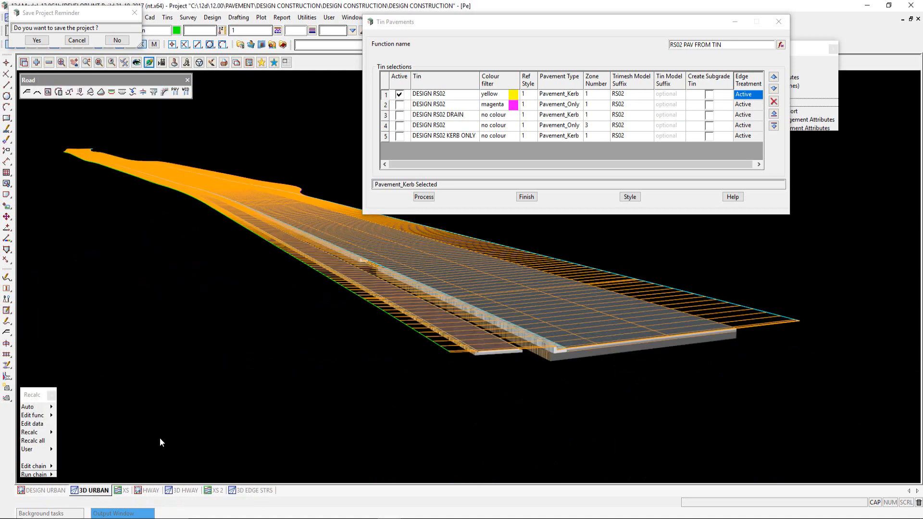
{"action": "scroll", "coordinate": [296, 206], "scroll_direction": "up", "scroll_amount": 3}
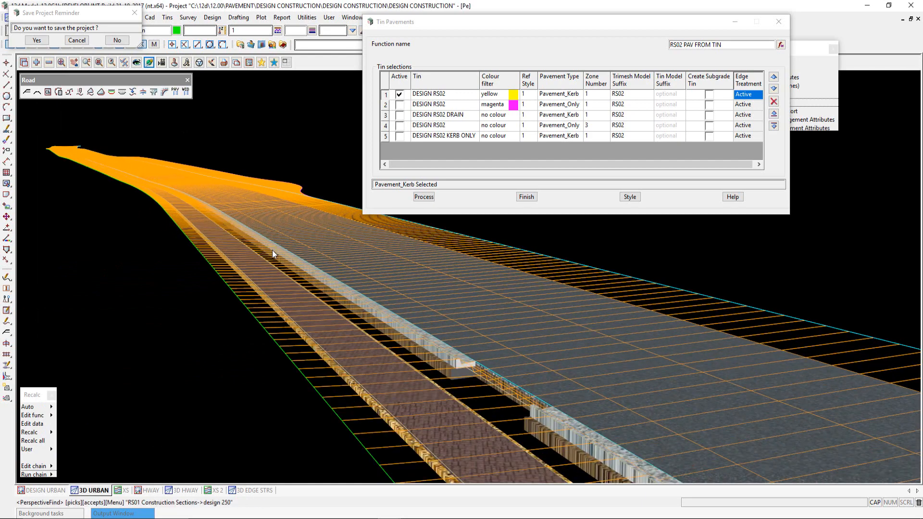
Add the MESH PAVEMENT RS02 model to the 3D URBAN view.
{"action": "scroll", "coordinate": [285, 175], "scroll_direction": "up", "scroll_amount": 4}
{"action": "scroll", "coordinate": [284, 175], "scroll_direction": "up", "scroll_amount": 5}
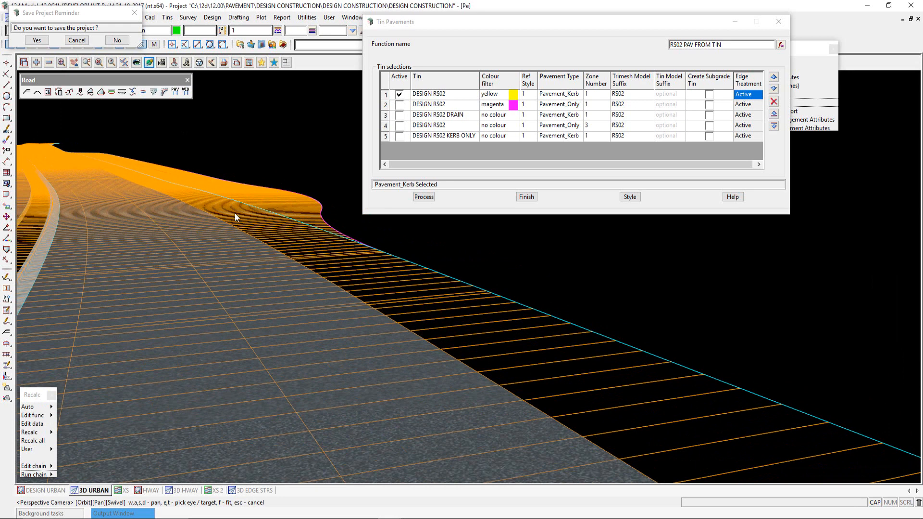
{"action": "left_click", "coordinate": [61, 63]}
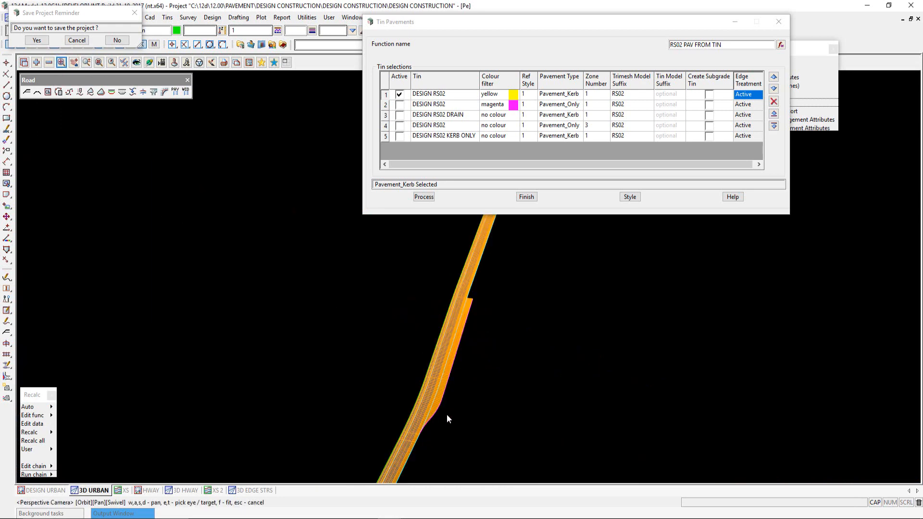
{"action": "left_click", "coordinate": [36, 62]}
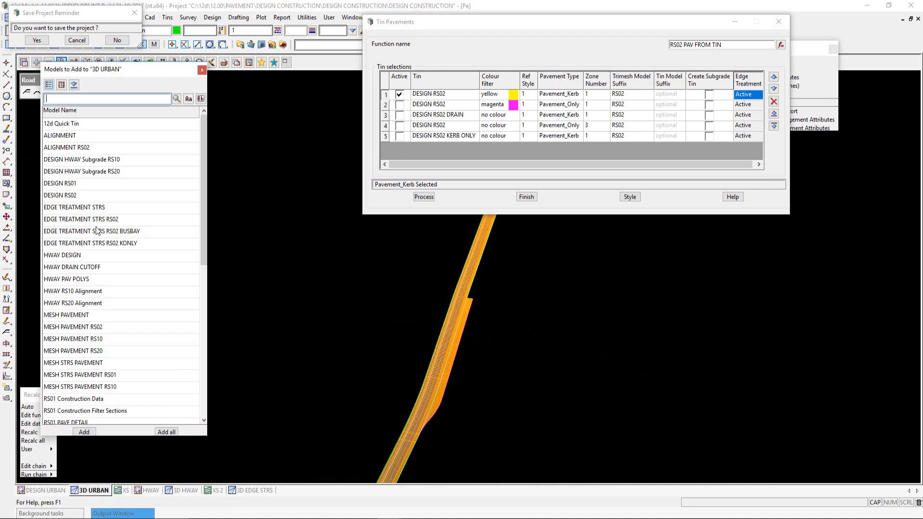
{"action": "double_click", "coordinate": [123, 326]}
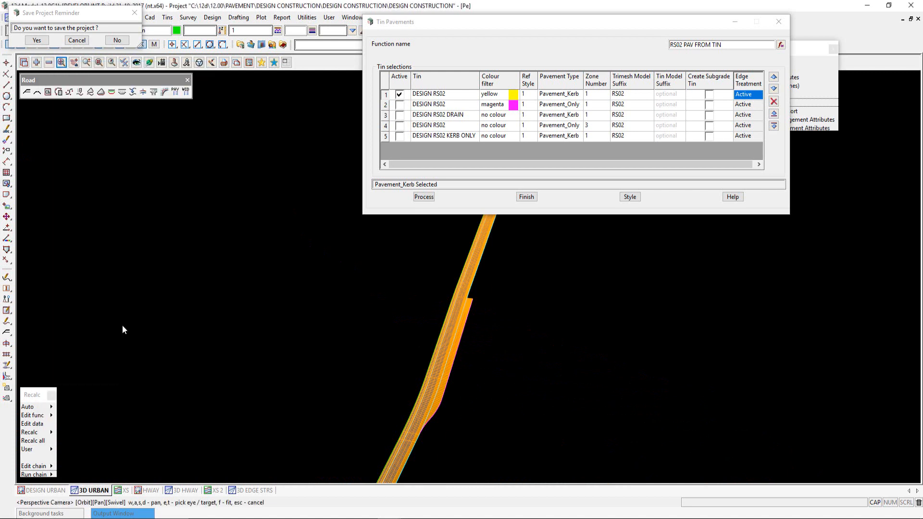
Add the RS02 Construction Filter Sections and RS02 Construction Sections models to the 3D URBAN view.
{"action": "scroll", "coordinate": [460, 355], "scroll_direction": "up", "scroll_amount": 3}
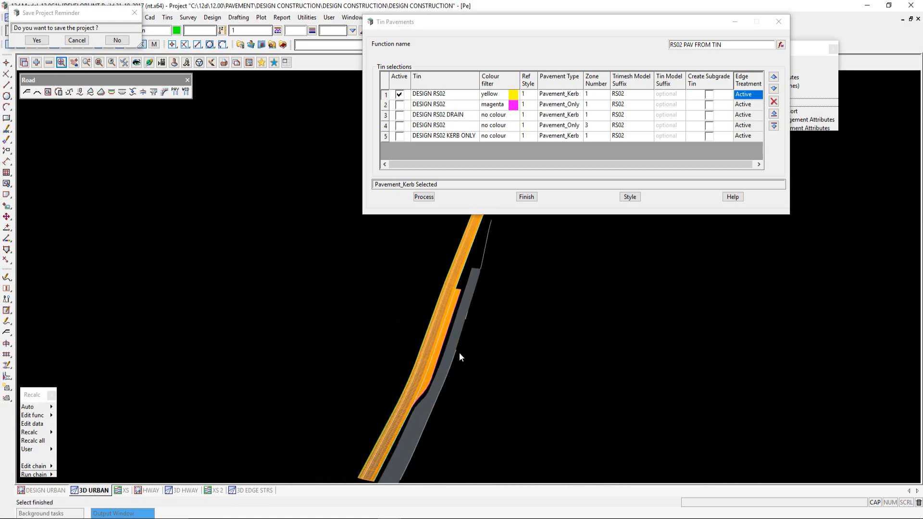
{"action": "scroll", "coordinate": [469, 299], "scroll_direction": "up", "scroll_amount": 5}
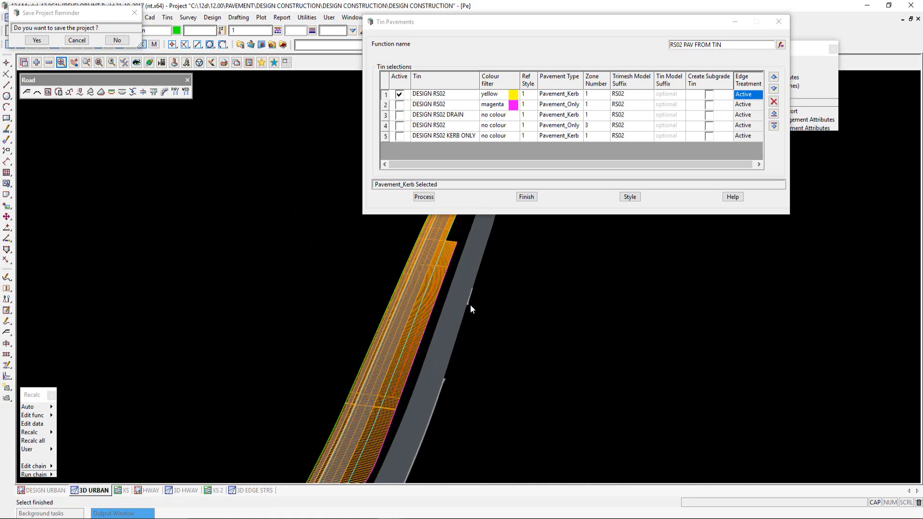
{"action": "left_click", "coordinate": [36, 62]}
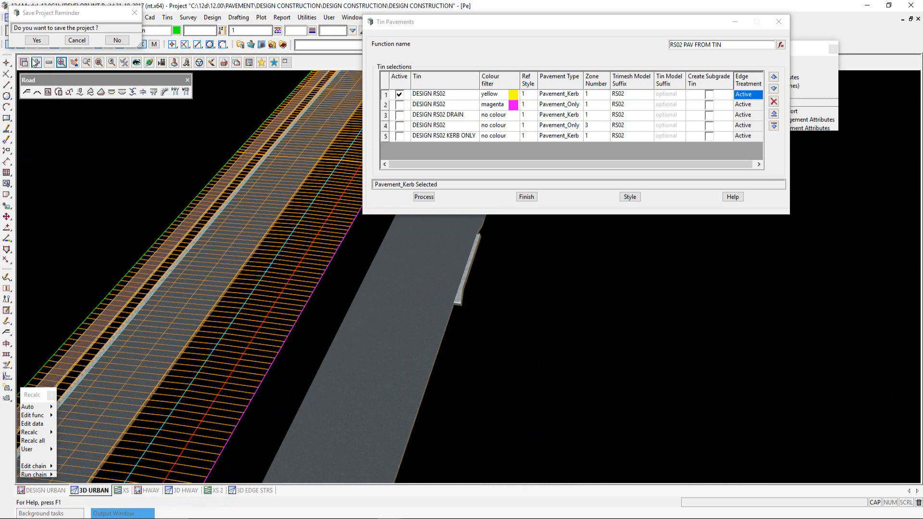
{"action": "scroll", "coordinate": [154, 351], "scroll_direction": "down", "scroll_amount": 1}
{"action": "scroll", "coordinate": [154, 347], "scroll_direction": "down", "scroll_amount": 1}
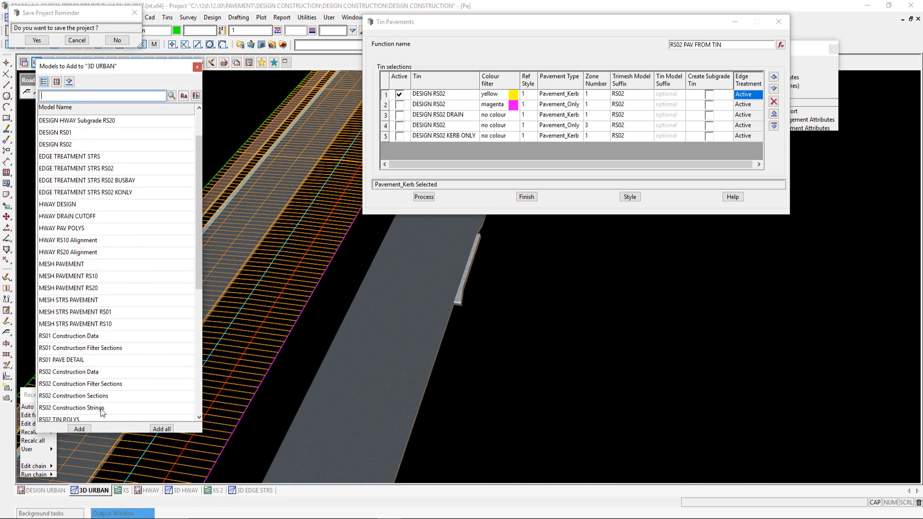
{"action": "left_click_drag", "start_coordinate": [105, 385], "coordinate": [104, 396]}
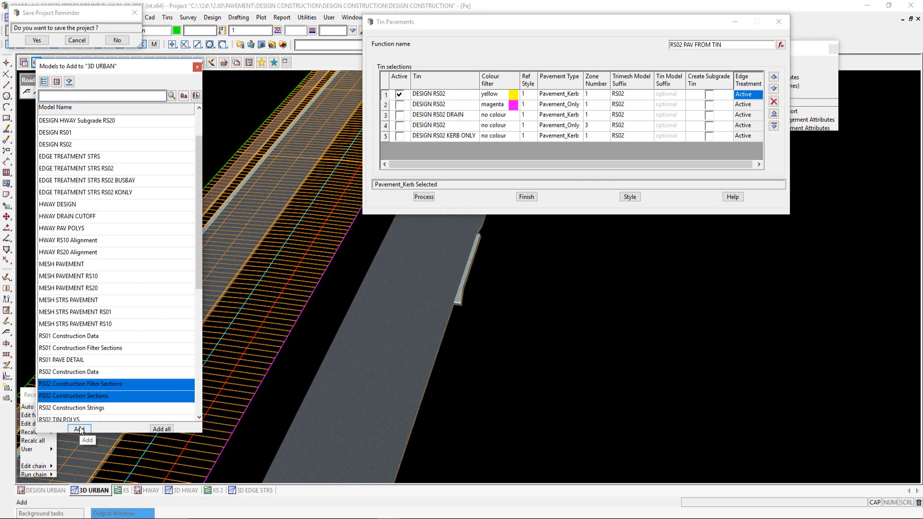
{"action": "left_click", "coordinate": [80, 427]}
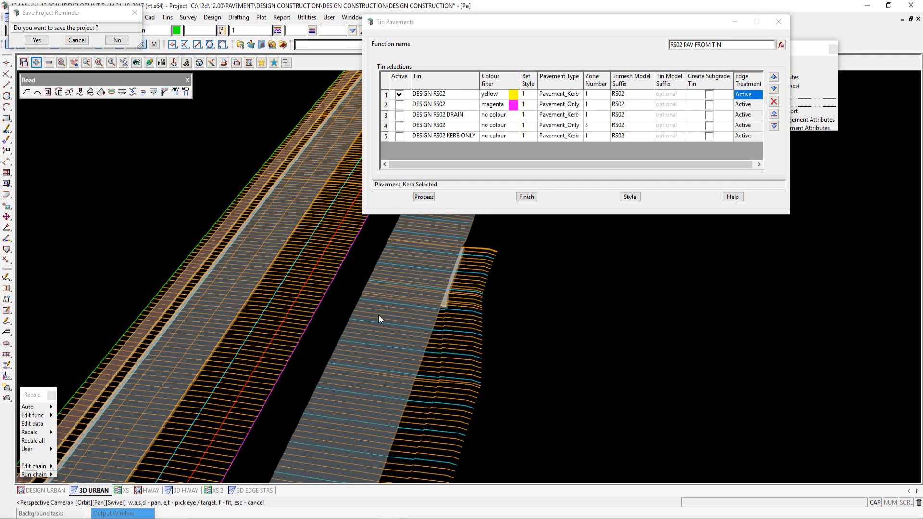
Examine the RS02 bus bay area between the kerb ends in the 3D URBAN view and in the DESIGN URBAN plan.
{"action": "left_click_drag", "start_coordinate": [497, 20], "coordinate": [575, 48]}
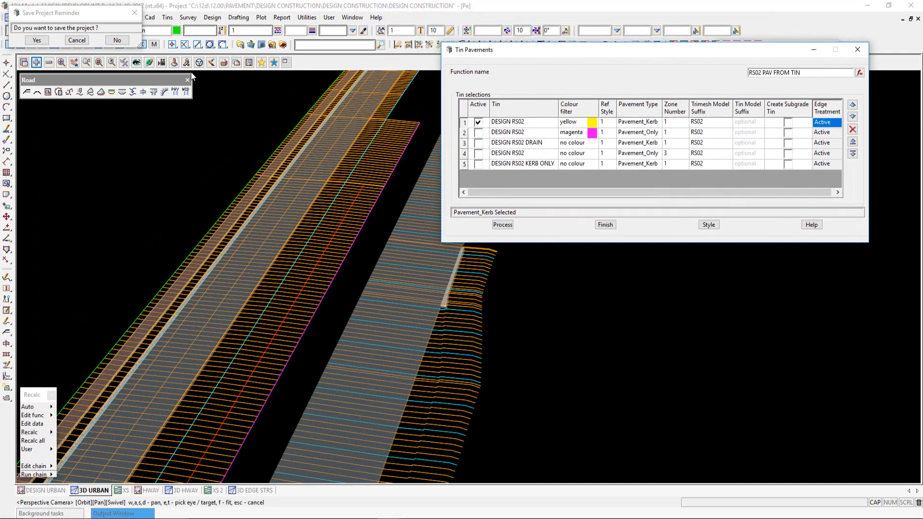
{"action": "left_click", "coordinate": [149, 62]}
{"action": "left_click_drag", "start_coordinate": [440, 342], "coordinate": [468, 428]}
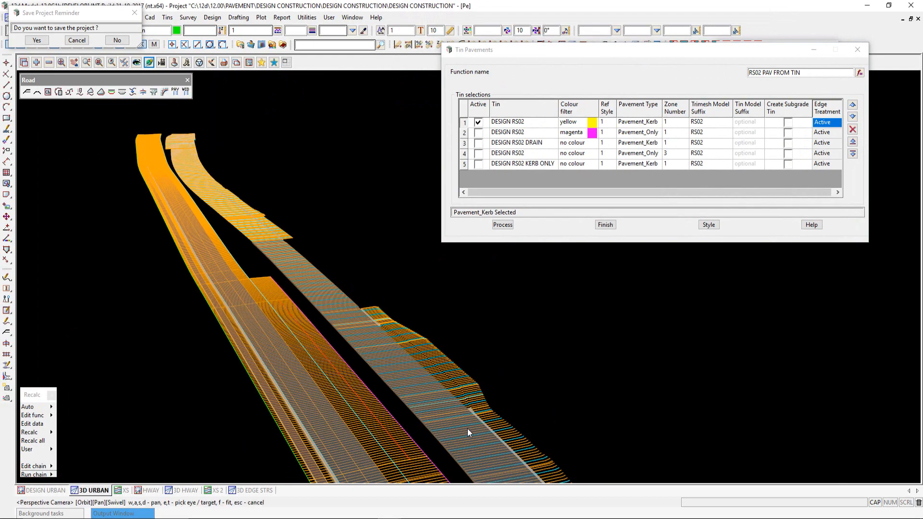
{"action": "scroll", "coordinate": [468, 426], "scroll_direction": "up", "scroll_amount": 5}
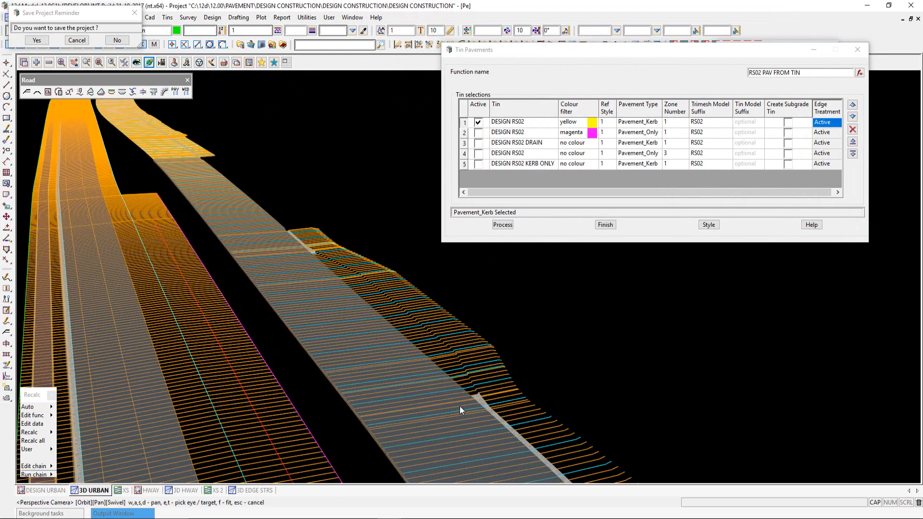
{"action": "scroll", "coordinate": [459, 406], "scroll_direction": "up", "scroll_amount": 4}
{"action": "scroll", "coordinate": [460, 406], "scroll_direction": "up", "scroll_amount": 2}
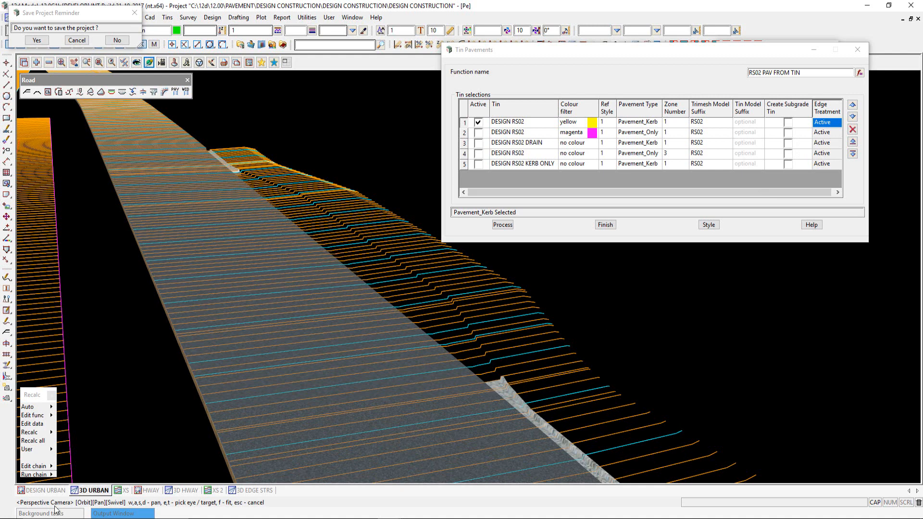
{"action": "left_click", "coordinate": [45, 491]}
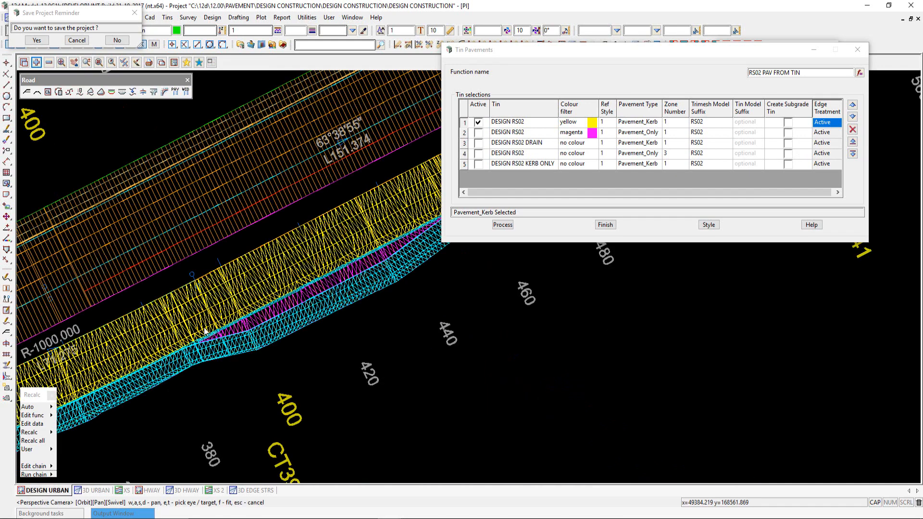
{"action": "scroll", "coordinate": [245, 333], "scroll_direction": "up", "scroll_amount": 3}
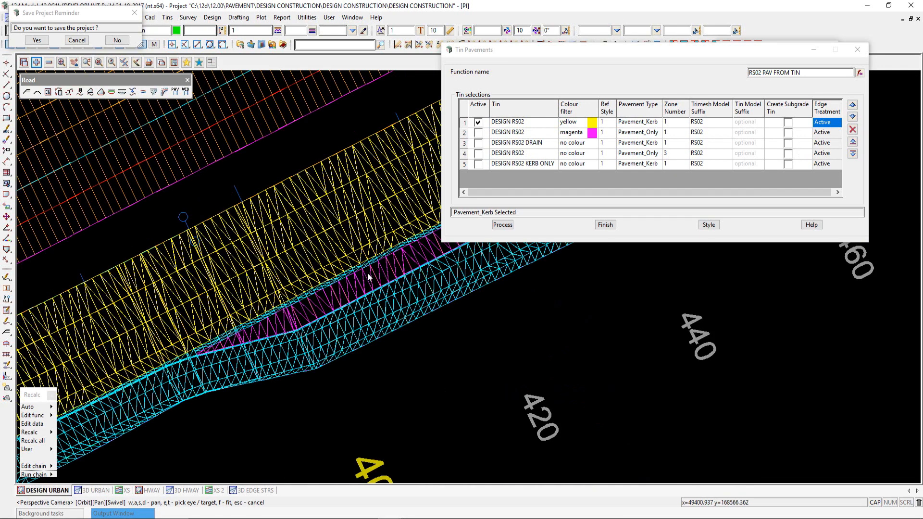
{"action": "left_click", "coordinate": [96, 491]}
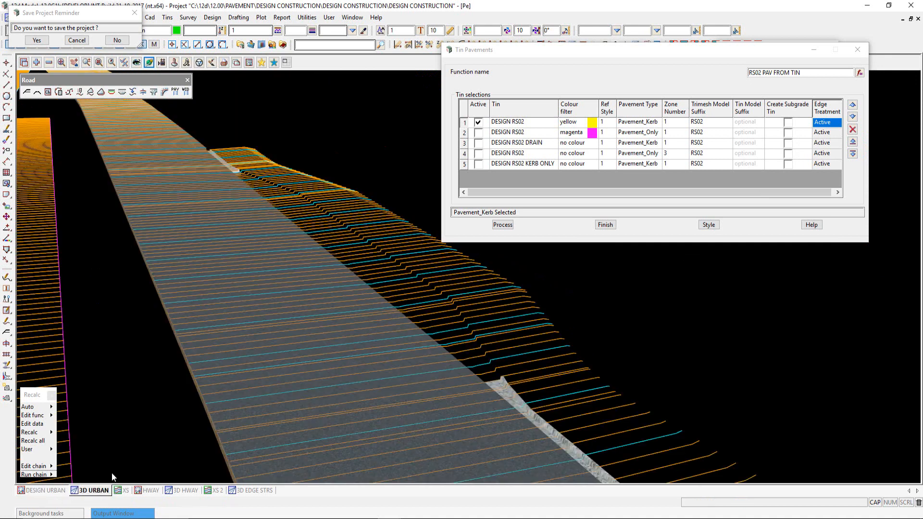
Activate the magenta-filtered Pavement_Only row for DESIGN RS02, leave its edge treatment strings empty, and process the tin pavements.
{"action": "left_click", "coordinate": [478, 133]}
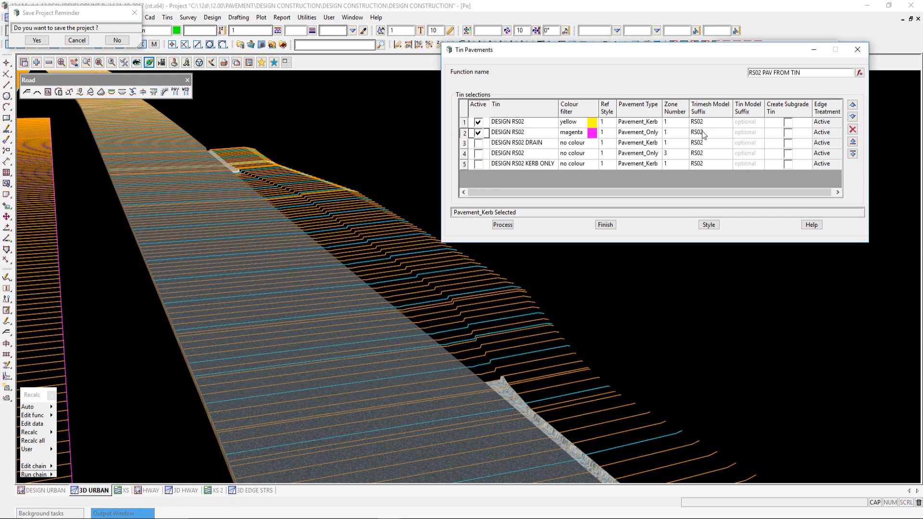
{"action": "left_click", "coordinate": [827, 134]}
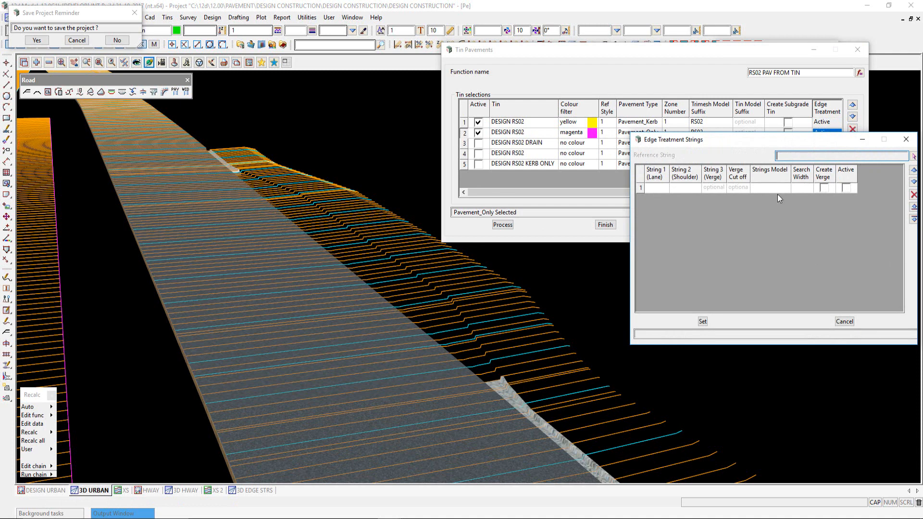
{"action": "left_click", "coordinate": [845, 322]}
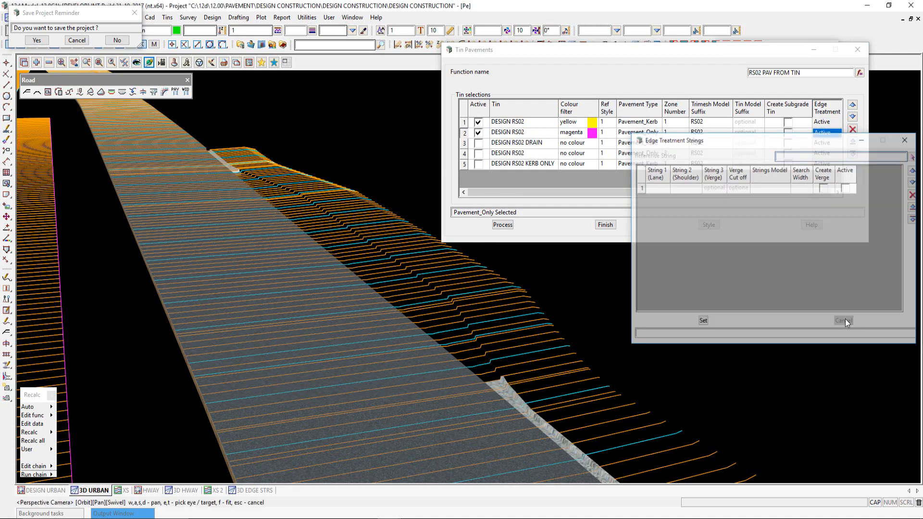
{"action": "left_click", "coordinate": [502, 225]}
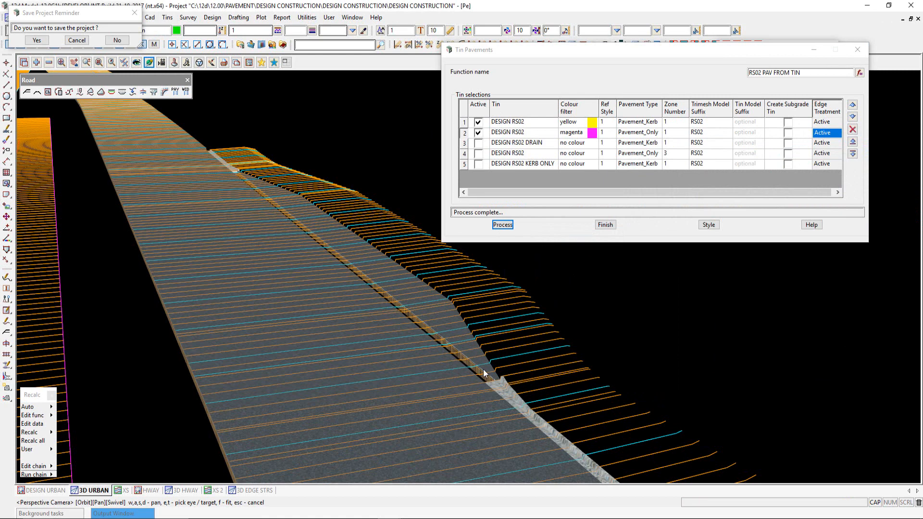
{"action": "scroll", "coordinate": [499, 376], "scroll_direction": "up", "scroll_amount": 2}
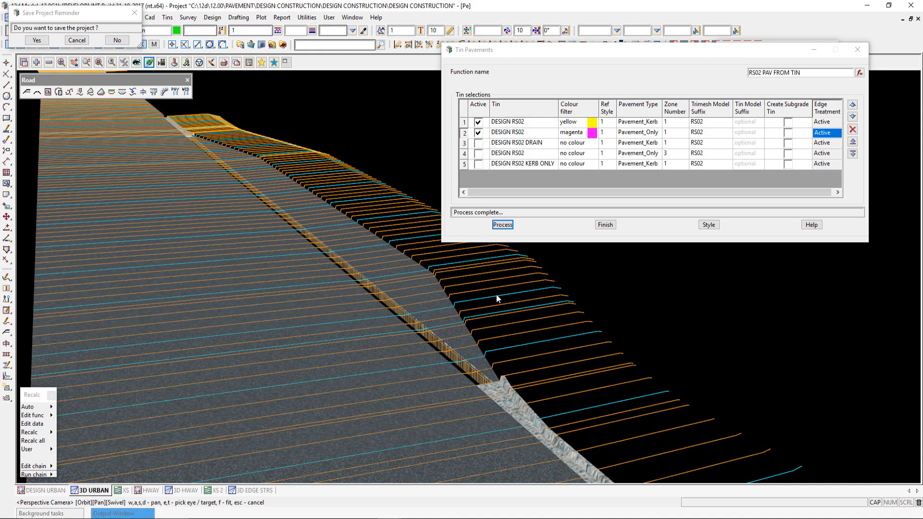
{"action": "scroll", "coordinate": [512, 295], "scroll_direction": "down", "scroll_amount": 2}
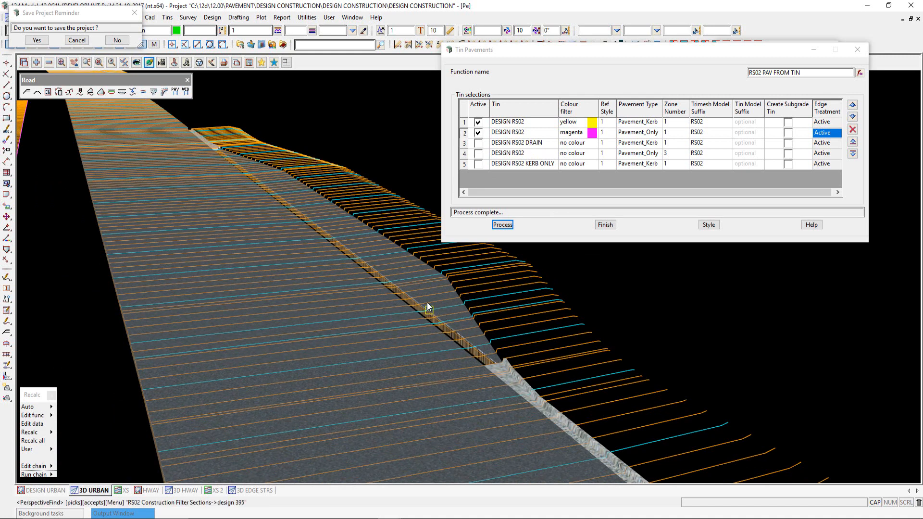
{"action": "scroll", "coordinate": [427, 302], "scroll_direction": "up", "scroll_amount": 1}
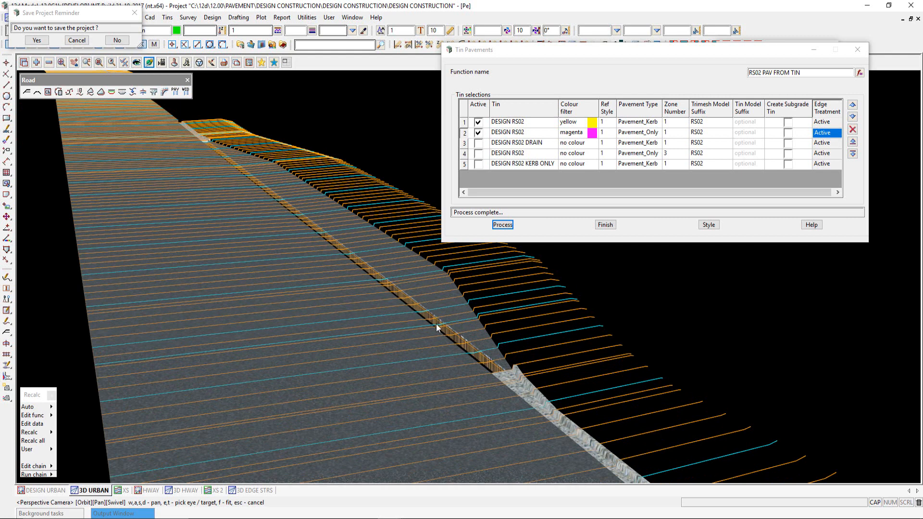
{"action": "scroll", "coordinate": [504, 353], "scroll_direction": "up", "scroll_amount": 1}
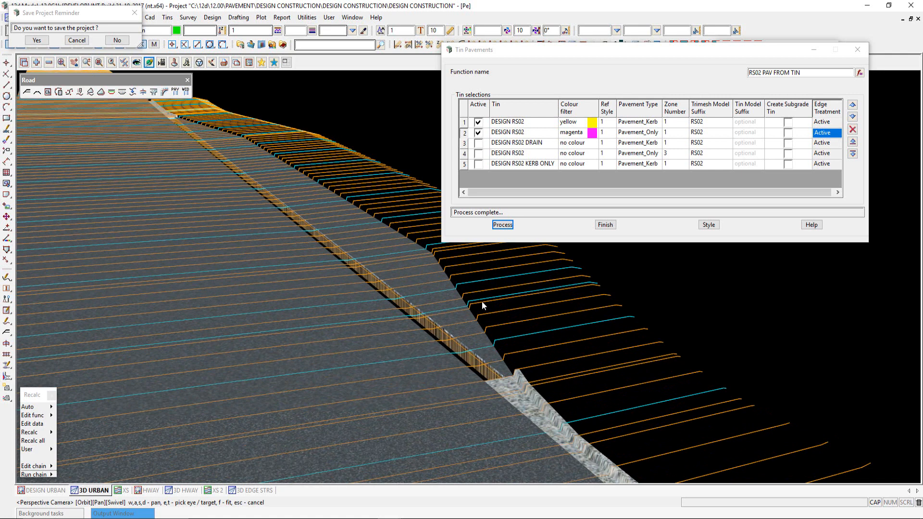
{"action": "left_click", "coordinate": [576, 144]}
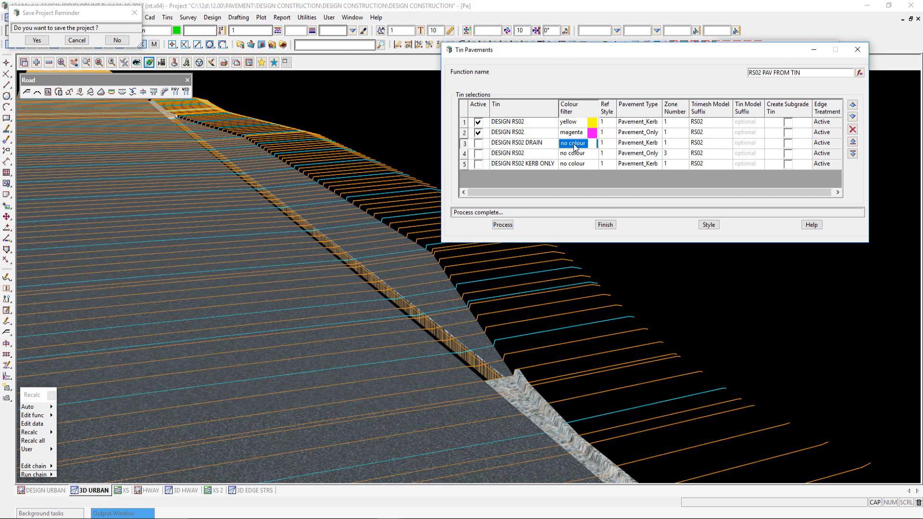
{"action": "left_click", "coordinate": [576, 144]}
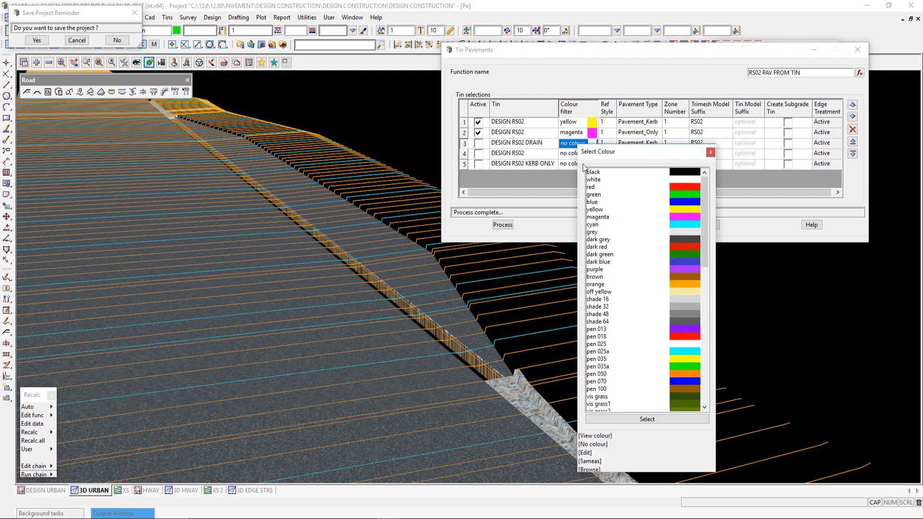
{"action": "left_click", "coordinate": [712, 153]}
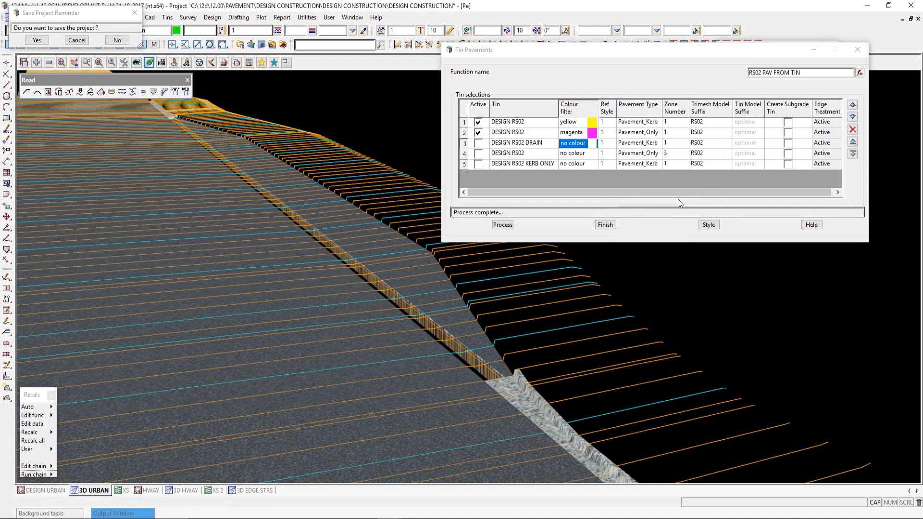
Activate the DESIGN RS02 DRAIN Pavement_Kerb row with its existing edge treatment strings and process the tin pavements.
{"action": "left_click", "coordinate": [479, 144]}
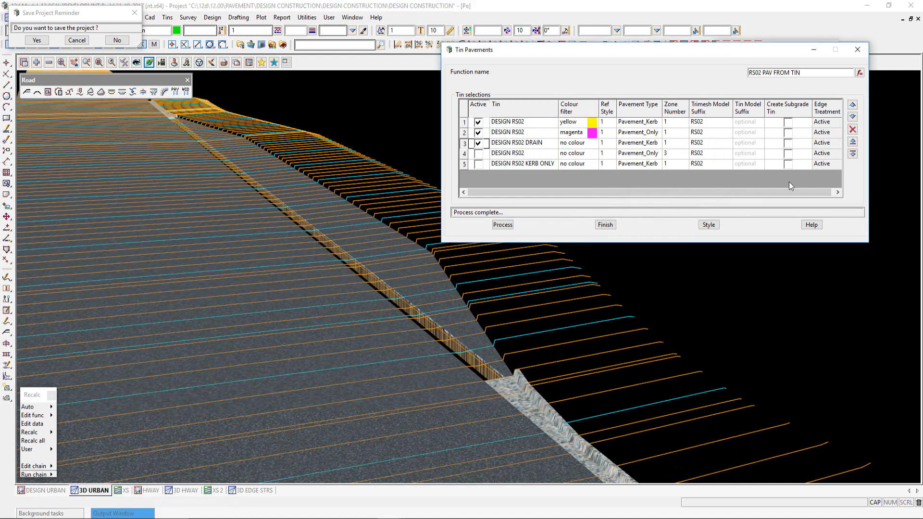
{"action": "left_click", "coordinate": [823, 143]}
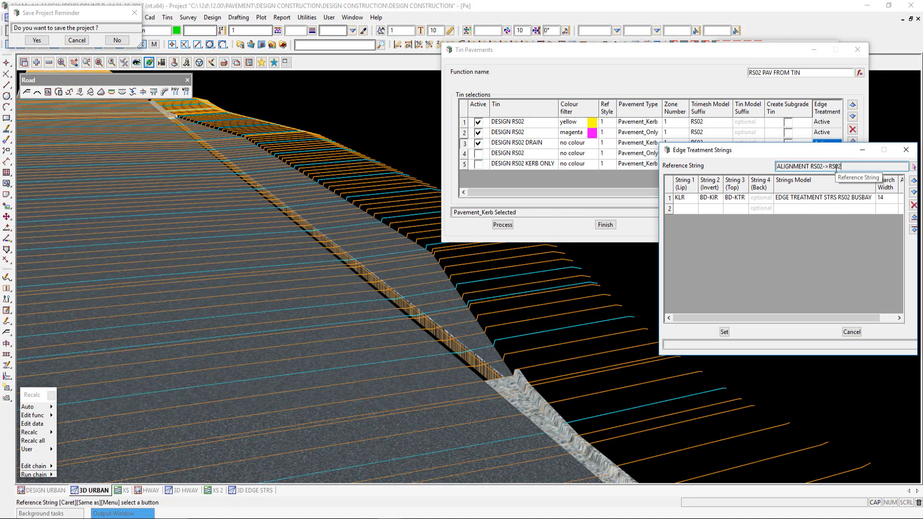
{"action": "left_click", "coordinate": [473, 306]}
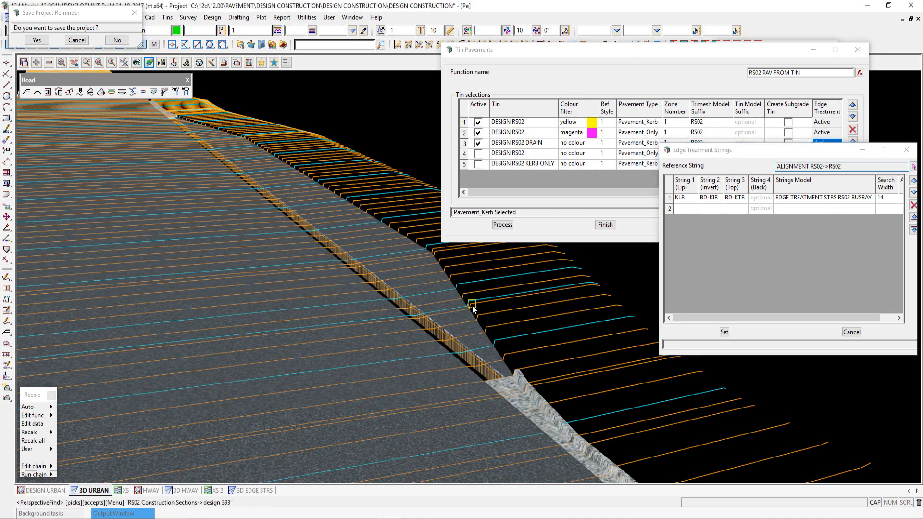
{"action": "scroll", "coordinate": [472, 306], "scroll_direction": "down", "scroll_amount": 2}
{"action": "scroll", "coordinate": [473, 306], "scroll_direction": "down", "scroll_amount": 3}
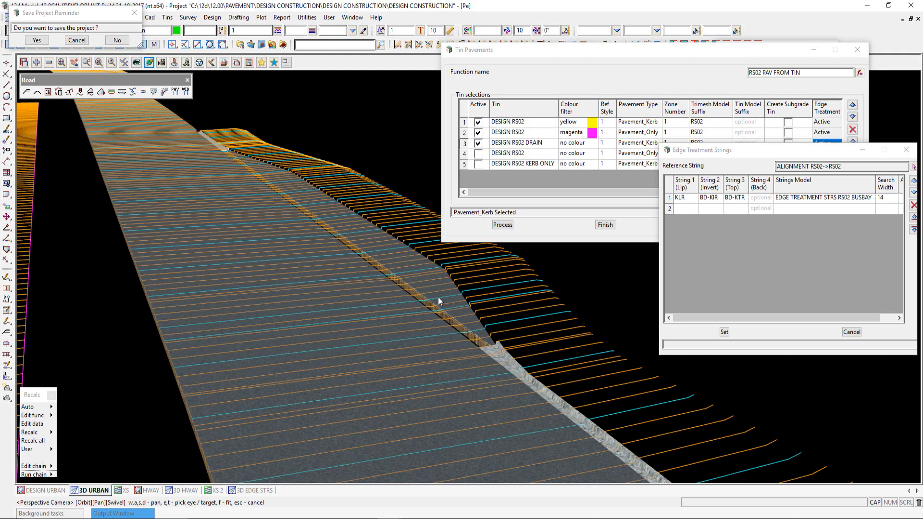
{"action": "left_click", "coordinate": [725, 333]}
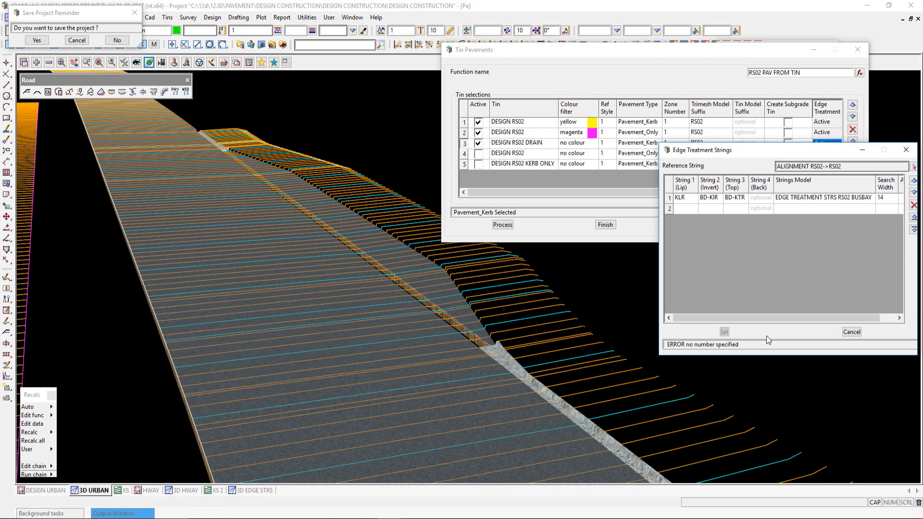
{"action": "left_click", "coordinate": [502, 225]}
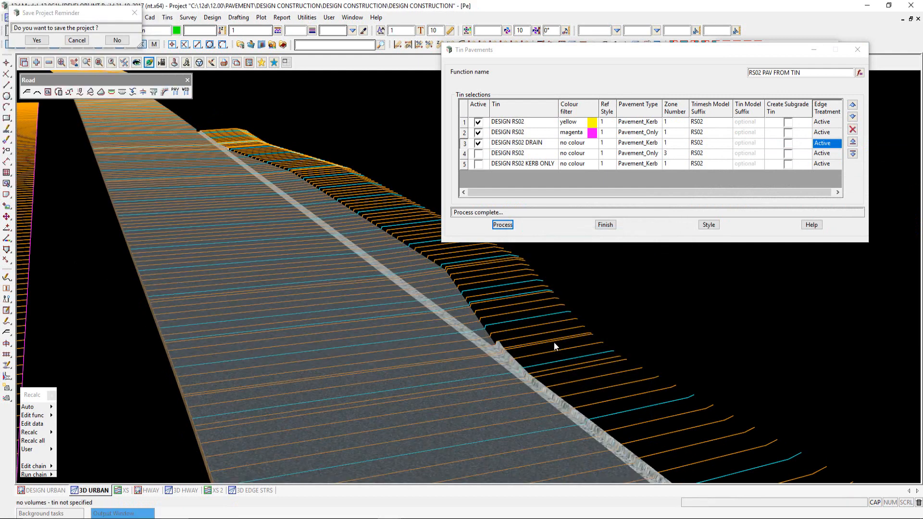
{"action": "scroll", "coordinate": [515, 334], "scroll_direction": "up", "scroll_amount": 5}
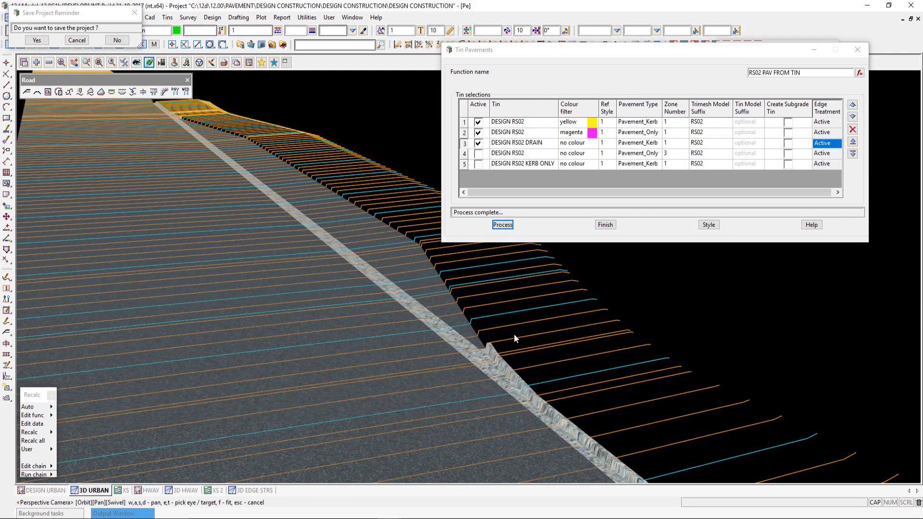
Profile the RS02 Construction Sections string at chainage 402 through the bus bay onto the XS view.
{"action": "scroll", "coordinate": [442, 307], "scroll_direction": "up", "scroll_amount": 2}
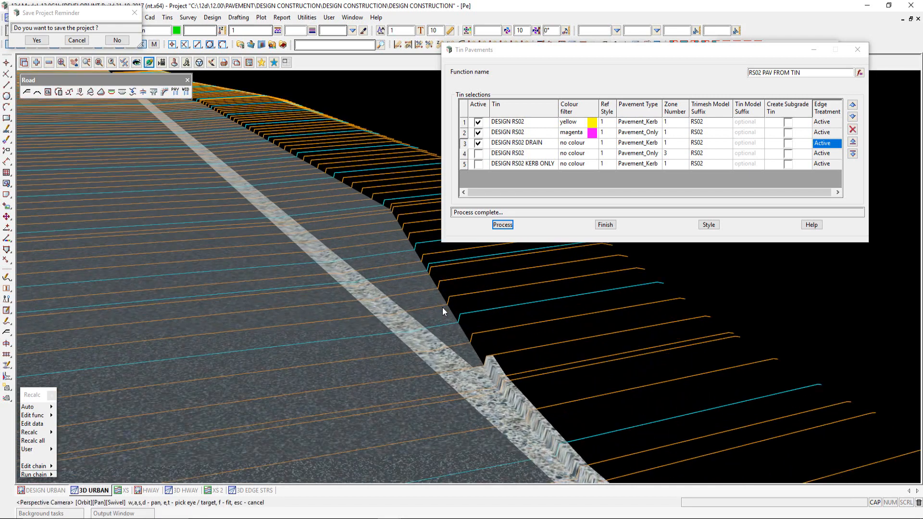
{"action": "left_click", "coordinate": [121, 490]}
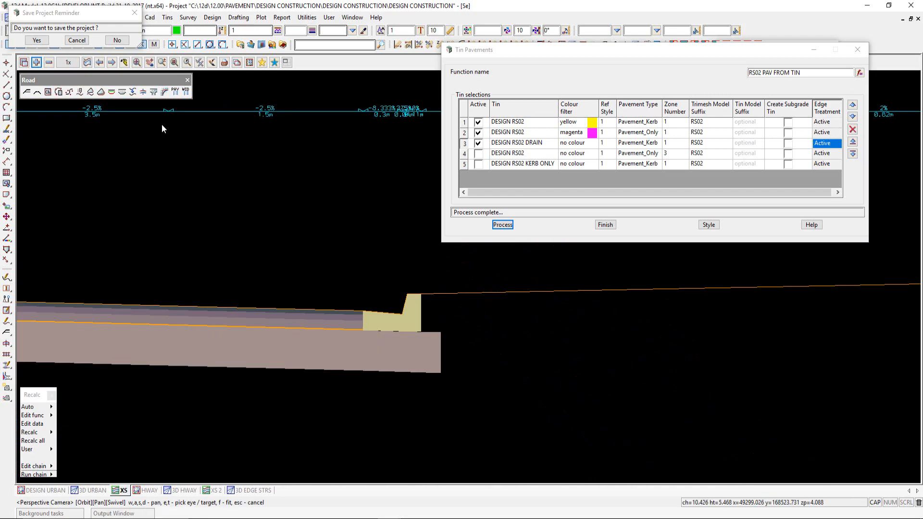
{"action": "scroll", "coordinate": [337, 269], "scroll_direction": "down", "scroll_amount": 5}
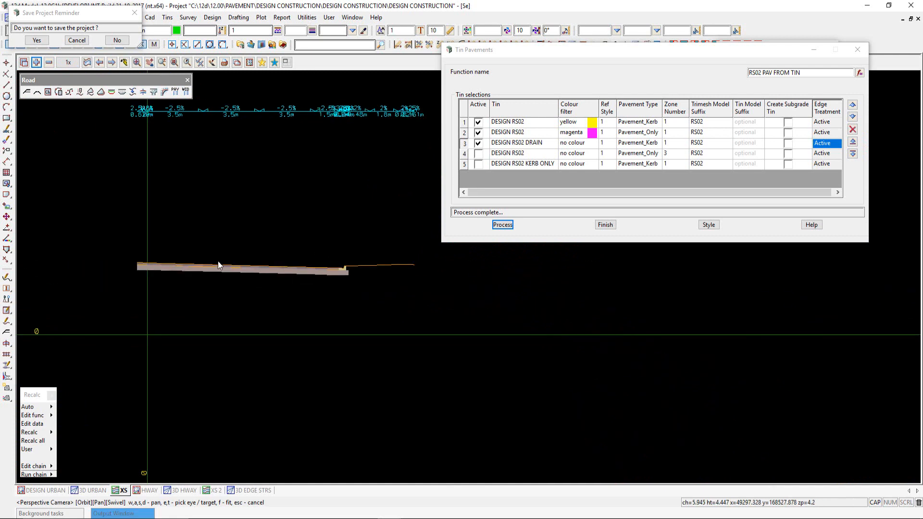
{"action": "left_click_drag", "start_coordinate": [527, 49], "coordinate": [656, 300]}
{"action": "left_click", "coordinate": [591, 63]}
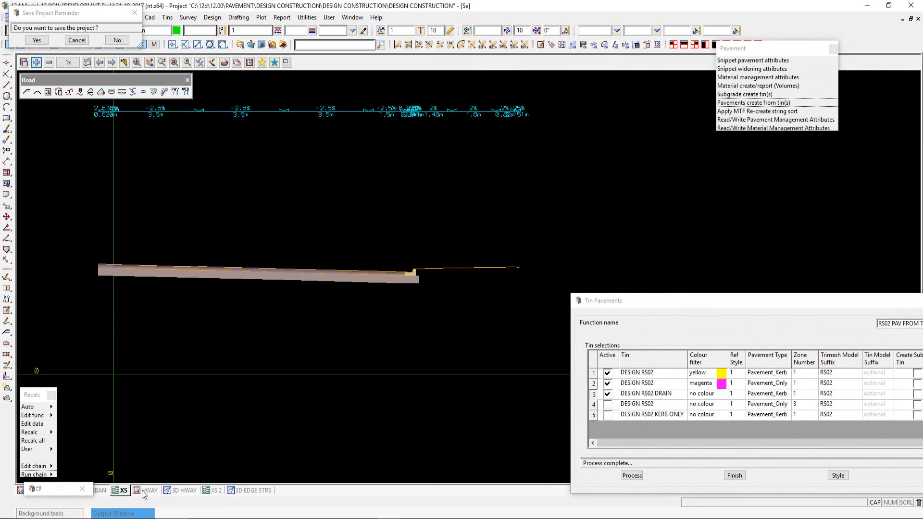
{"action": "left_click", "coordinate": [39, 489]}
{"action": "left_click", "coordinate": [90, 491]}
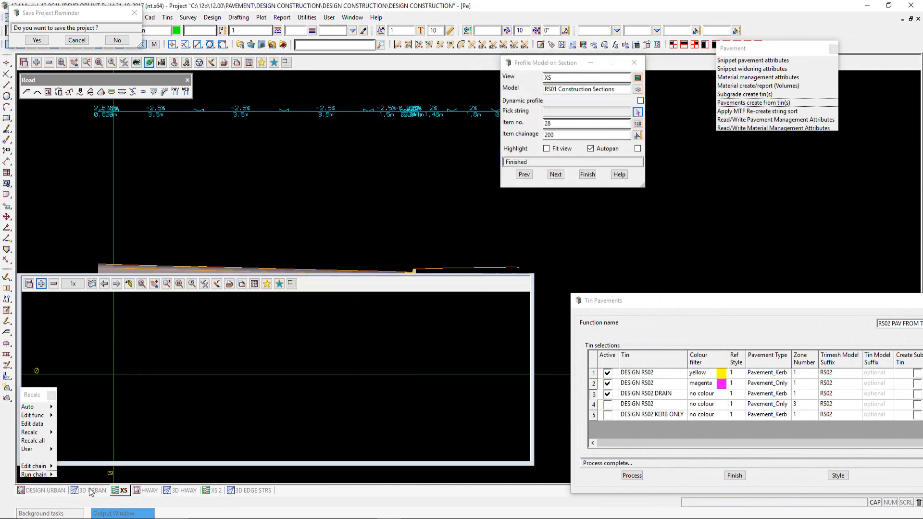
{"action": "left_click", "coordinate": [398, 182]}
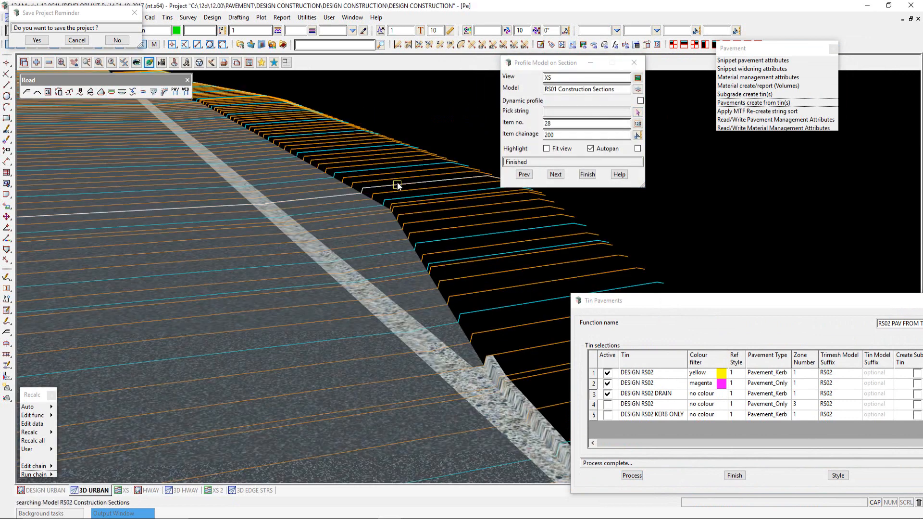
{"action": "left_click", "coordinate": [123, 490]}
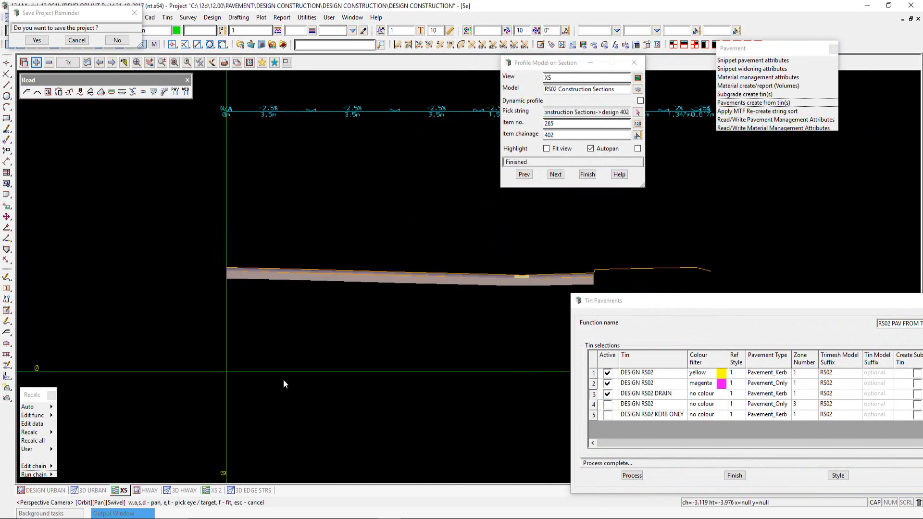
Inquire on the pavement meshes beneath the drain in the cross section and inspect the outer bus bay edge.
{"action": "scroll", "coordinate": [487, 307], "scroll_direction": "up", "scroll_amount": 3}
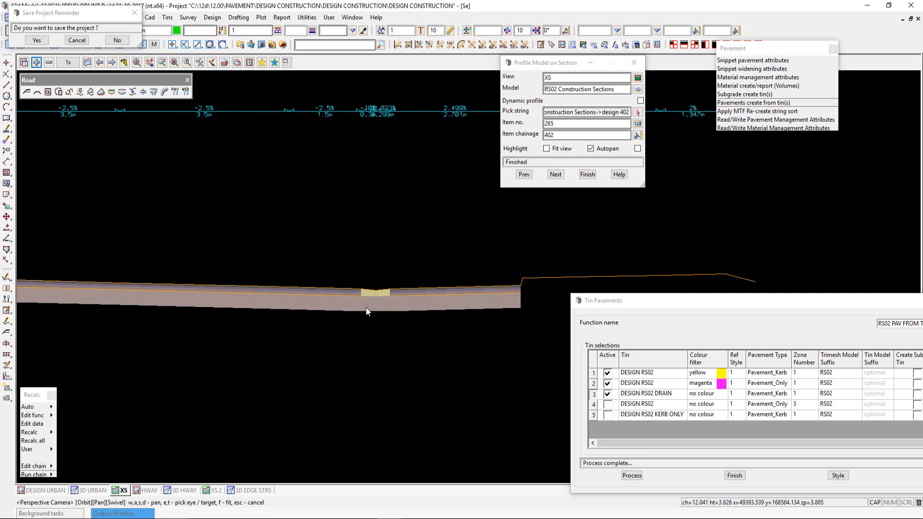
{"action": "key", "text": "i"}
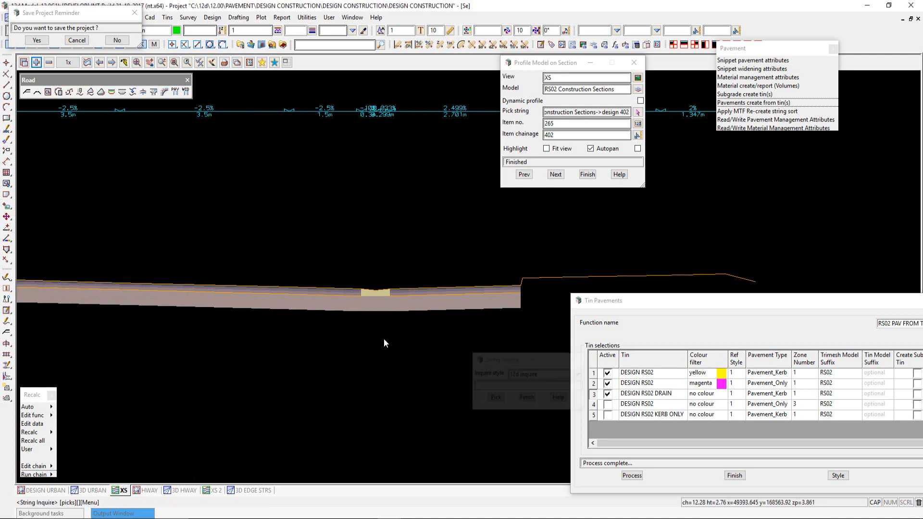
{"action": "left_click", "coordinate": [381, 311]}
{"action": "left_click", "coordinate": [328, 311]}
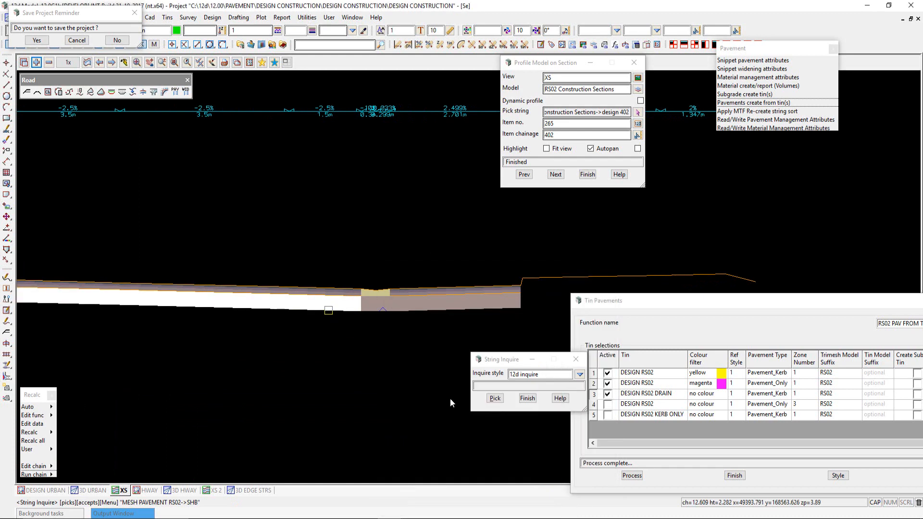
{"action": "left_click", "coordinate": [525, 400]}
{"action": "scroll", "coordinate": [316, 345], "scroll_direction": "down", "scroll_amount": 3}
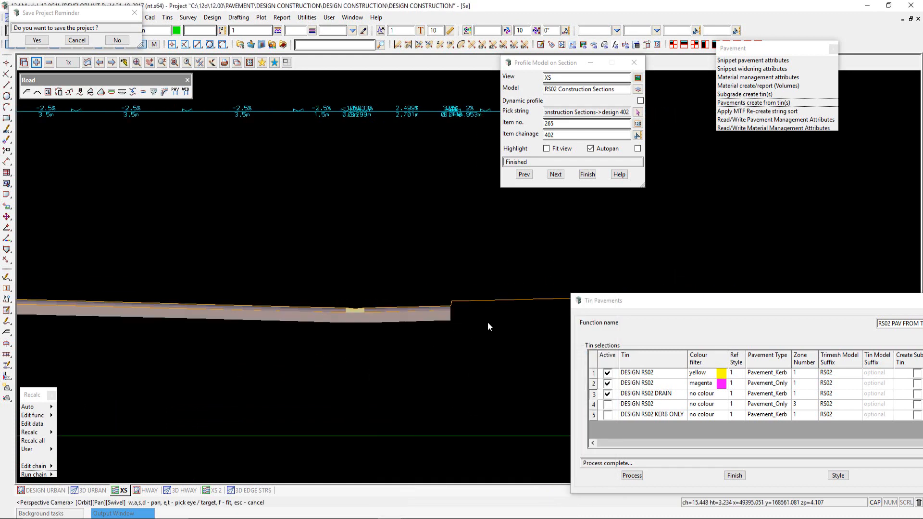
{"action": "scroll", "coordinate": [489, 320], "scroll_direction": "up", "scroll_amount": 4}
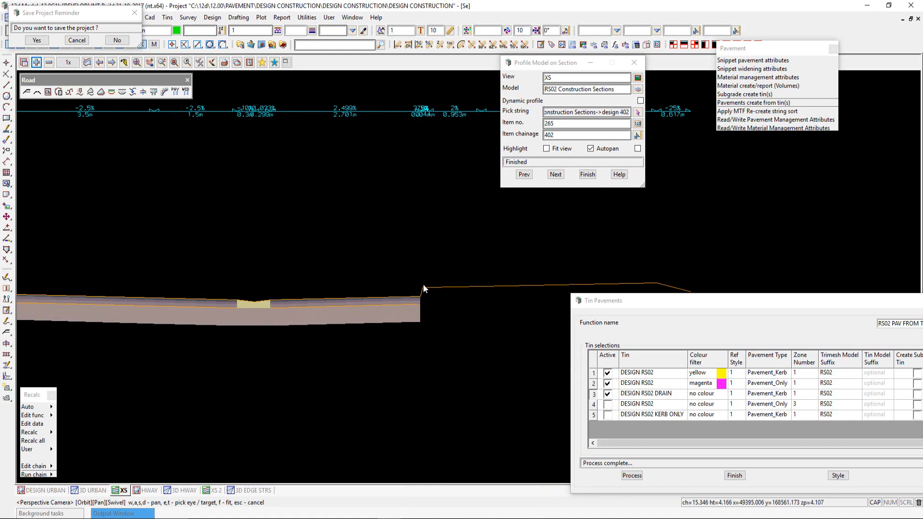
Activate the zone 3 Pavement_Only row for DESIGN RS02 and the DESIGN RS02 KERB ONLY Pavement_Kerb row.
{"action": "left_click", "coordinate": [89, 491]}
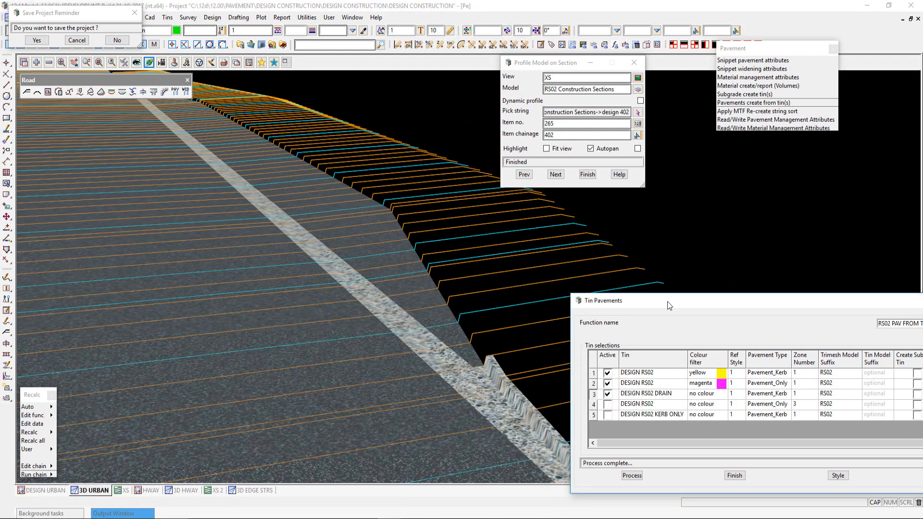
{"action": "left_click_drag", "start_coordinate": [667, 301], "coordinate": [122, 134]}
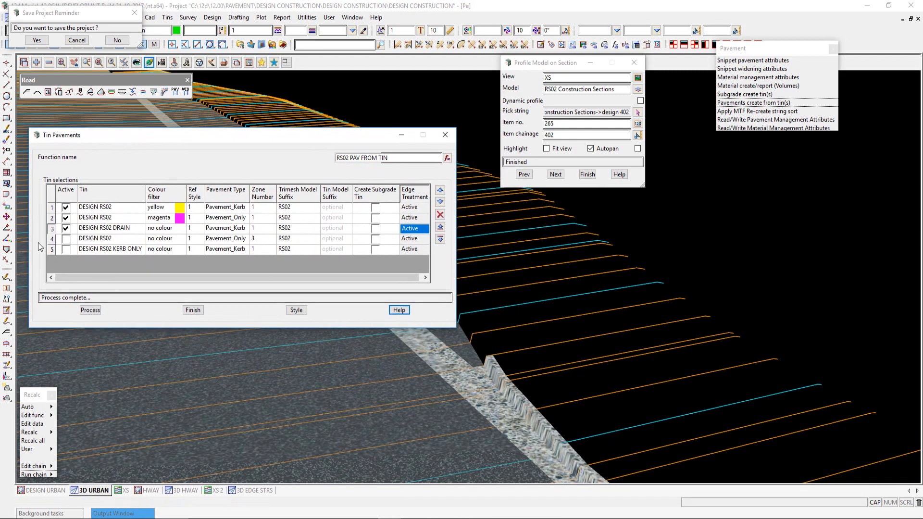
{"action": "left_click", "coordinate": [66, 239]}
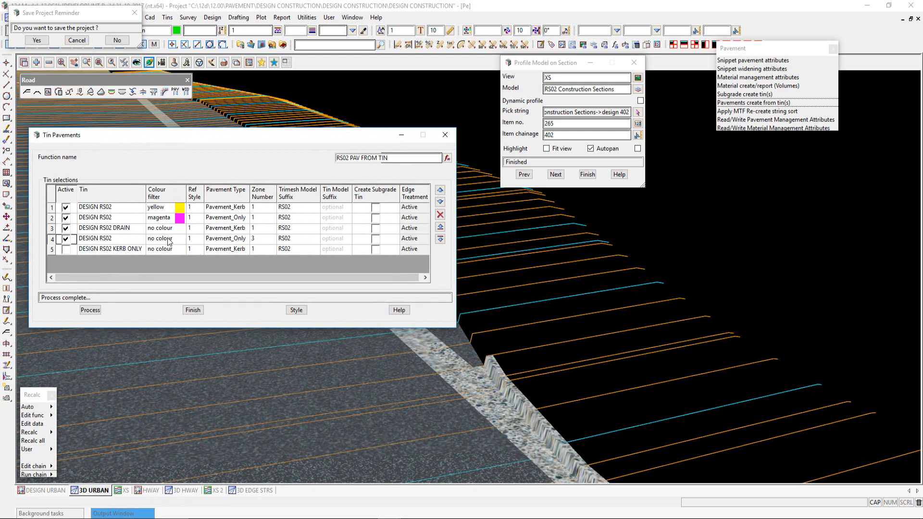
{"action": "left_click", "coordinate": [66, 239]}
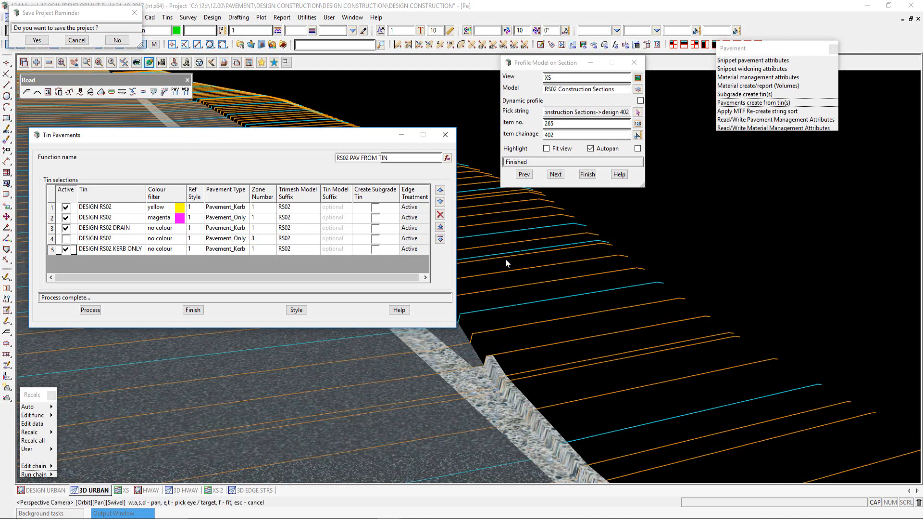
{"action": "left_click", "coordinate": [66, 239]}
Check the edge treatment strings of the zone 3 and KERB ONLY rows, then process the tin pavements and finish the function.
{"action": "double_click", "coordinate": [416, 239]}
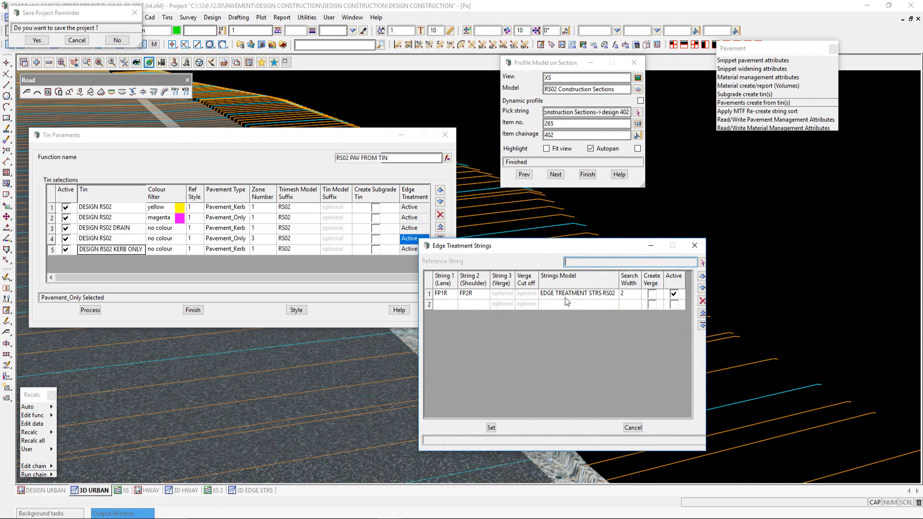
{"action": "left_click", "coordinate": [633, 428]}
{"action": "double_click", "coordinate": [414, 249]}
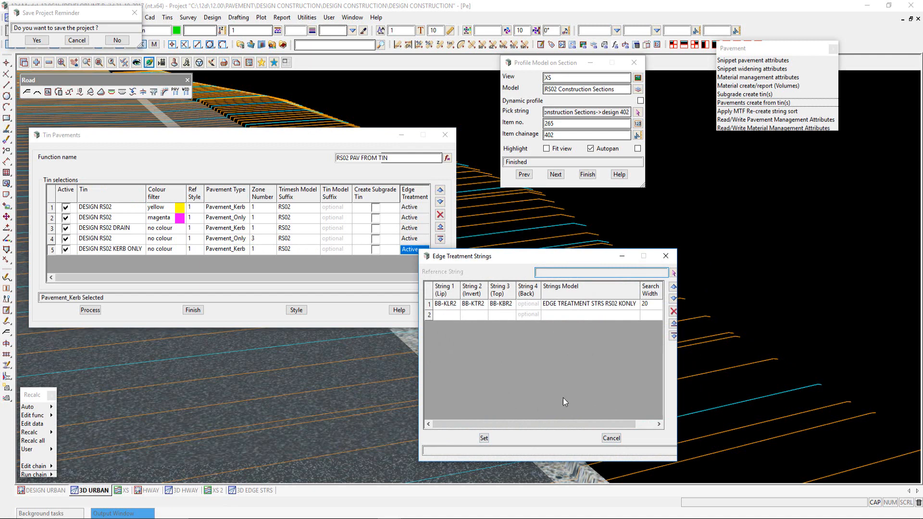
{"action": "left_click", "coordinate": [610, 438]}
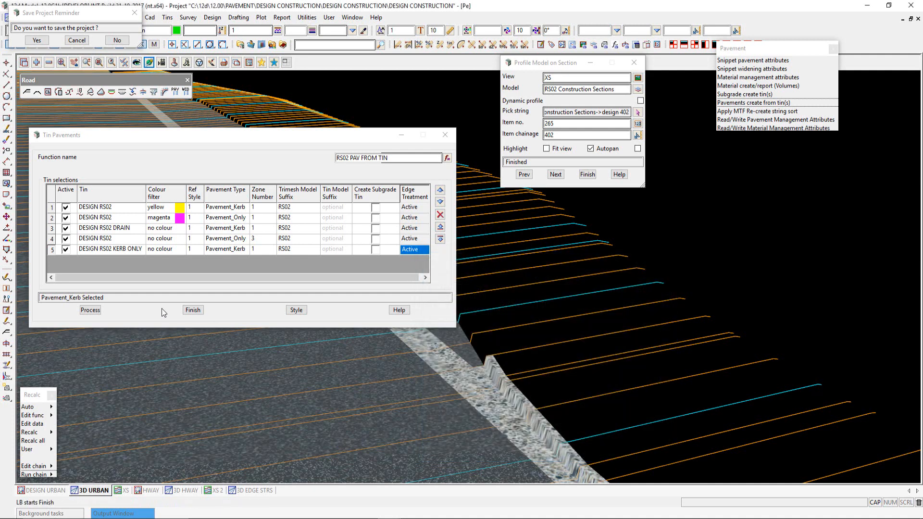
{"action": "left_click", "coordinate": [91, 310]}
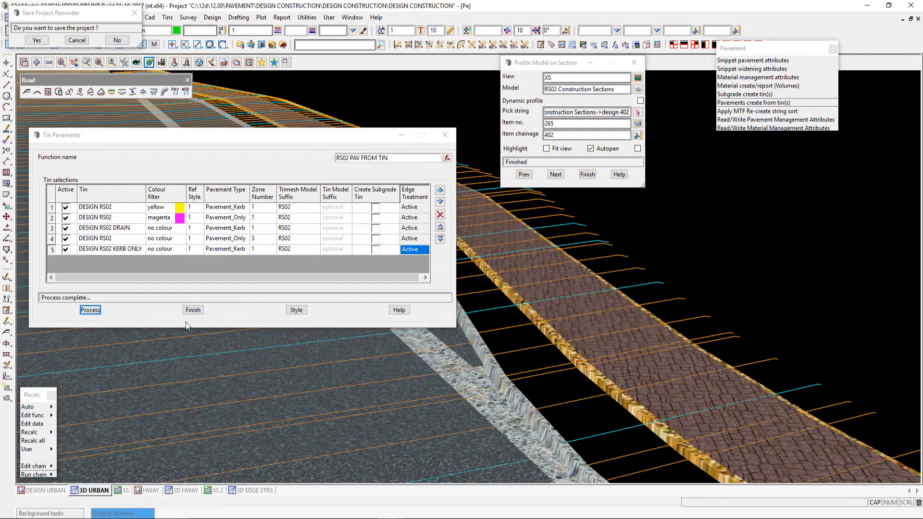
{"action": "left_click", "coordinate": [193, 311]}
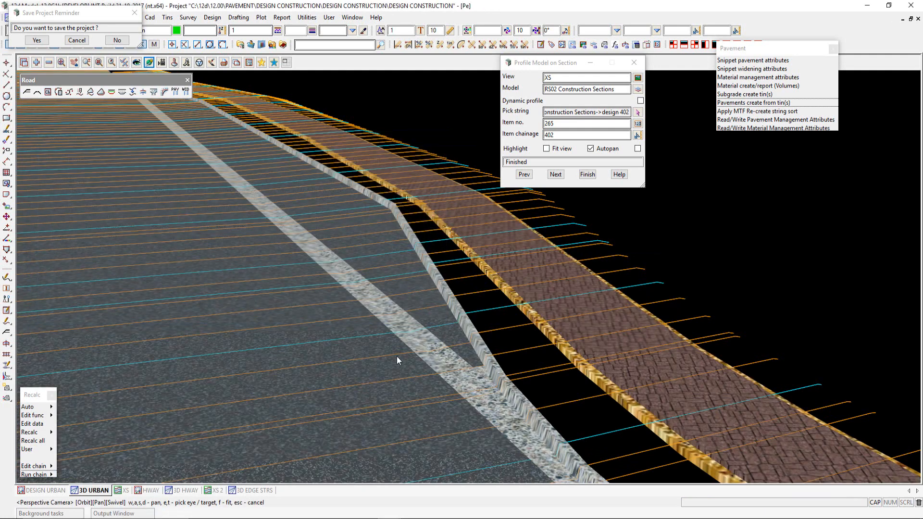
Examine the new kerb and footpath meshes along the bus bay in cross section, in 3D URBAN and in the DESIGN URBAN plan.
{"action": "left_click", "coordinate": [122, 491]}
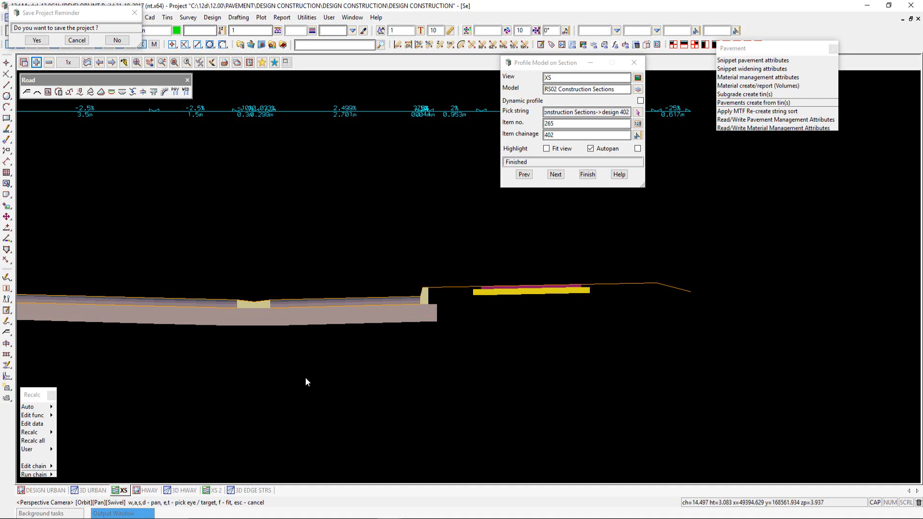
{"action": "left_click", "coordinate": [93, 491]}
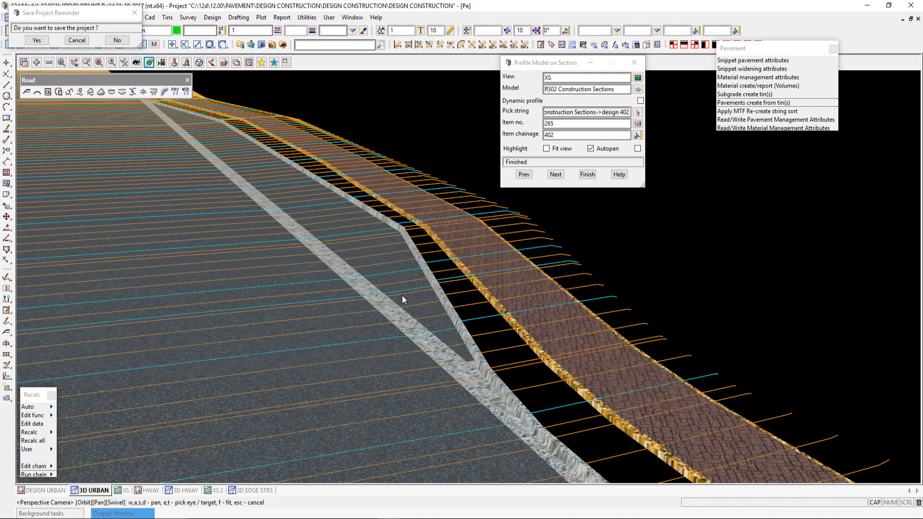
{"action": "scroll", "coordinate": [382, 247], "scroll_direction": "down", "scroll_amount": 7}
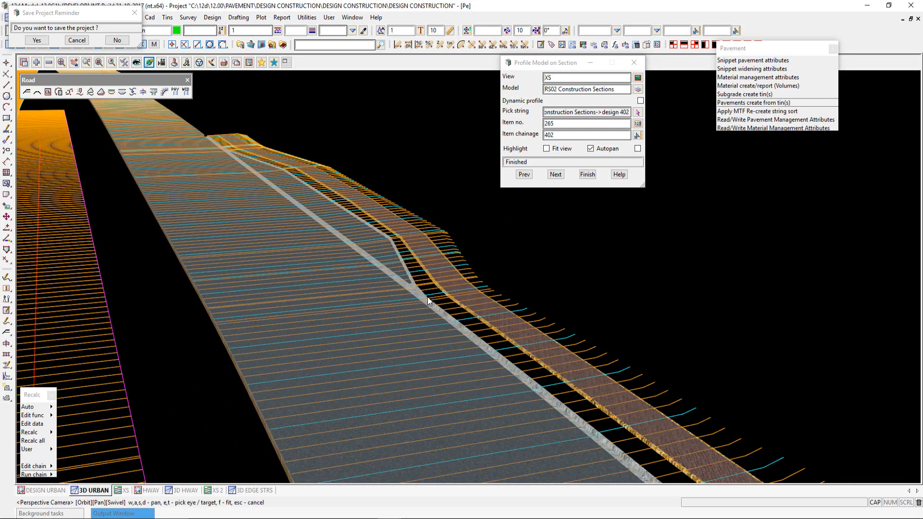
{"action": "scroll", "coordinate": [415, 284], "scroll_direction": "up", "scroll_amount": 4}
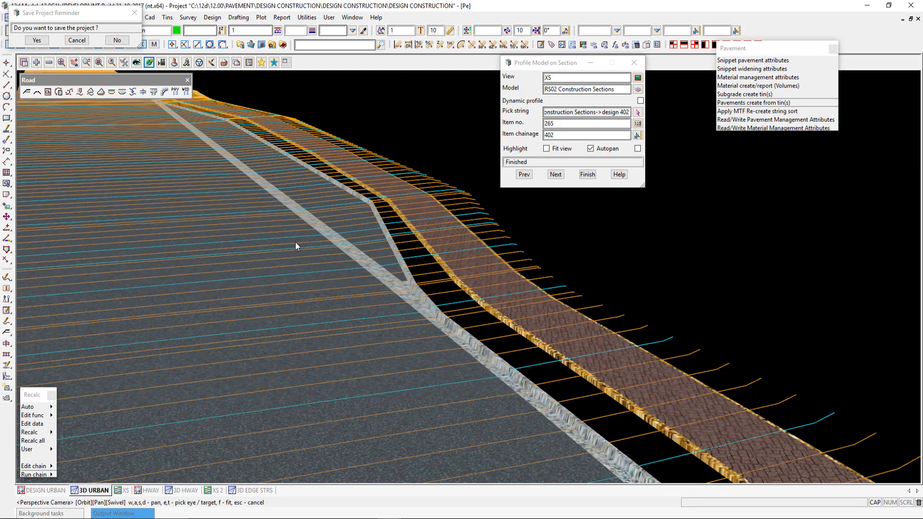
{"action": "scroll", "coordinate": [490, 268], "scroll_direction": "down", "scroll_amount": 4}
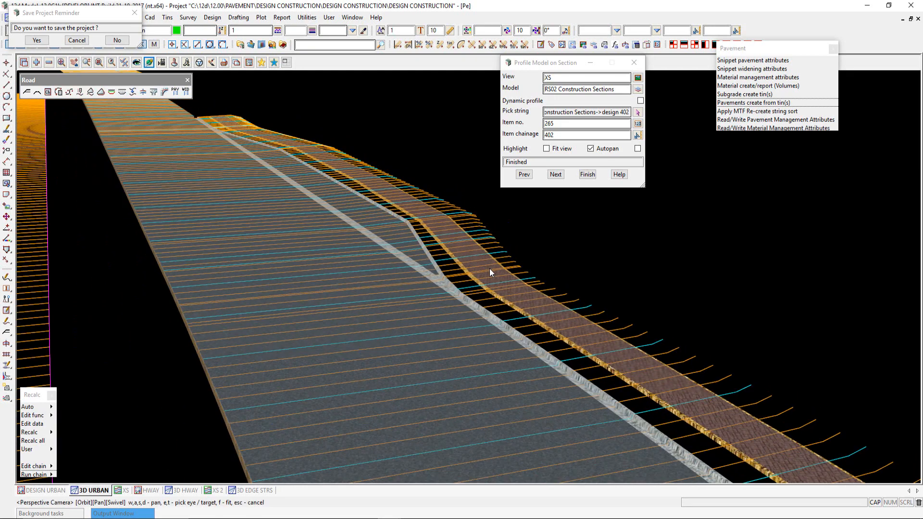
{"action": "scroll", "coordinate": [386, 309], "scroll_direction": "up", "scroll_amount": 1}
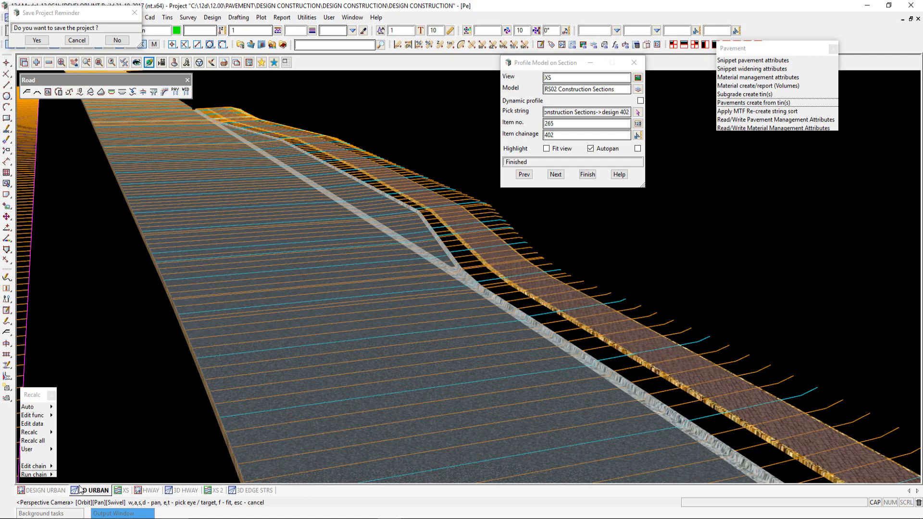
{"action": "left_click", "coordinate": [55, 491]}
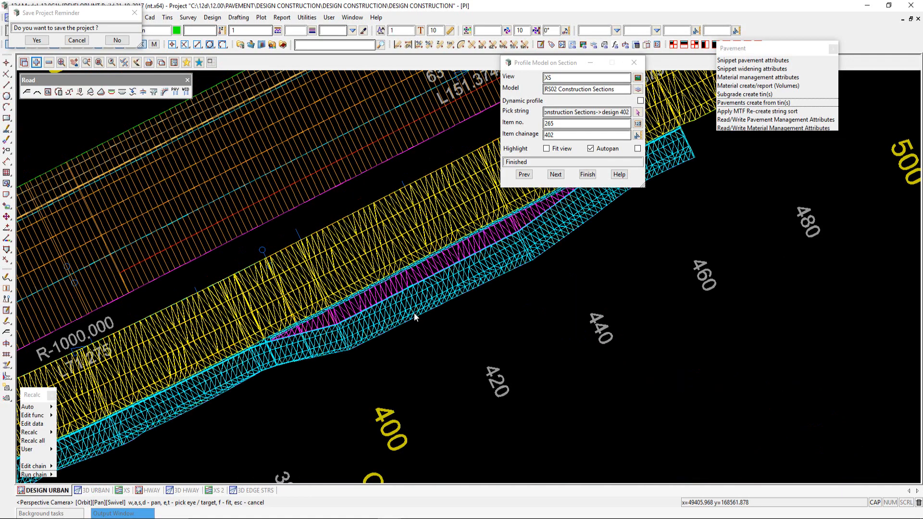
{"action": "scroll", "coordinate": [414, 312], "scroll_direction": "down", "scroll_amount": 3}
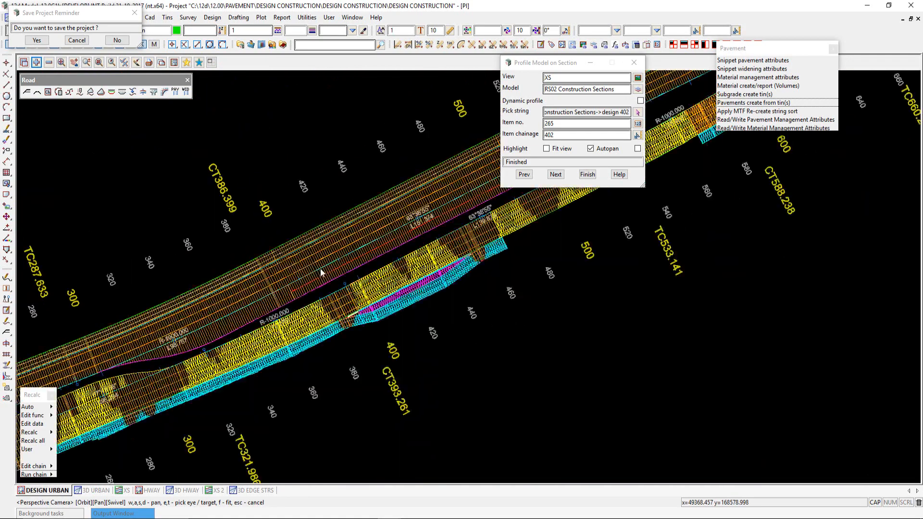
{"action": "scroll", "coordinate": [321, 273], "scroll_direction": "down", "scroll_amount": 2}
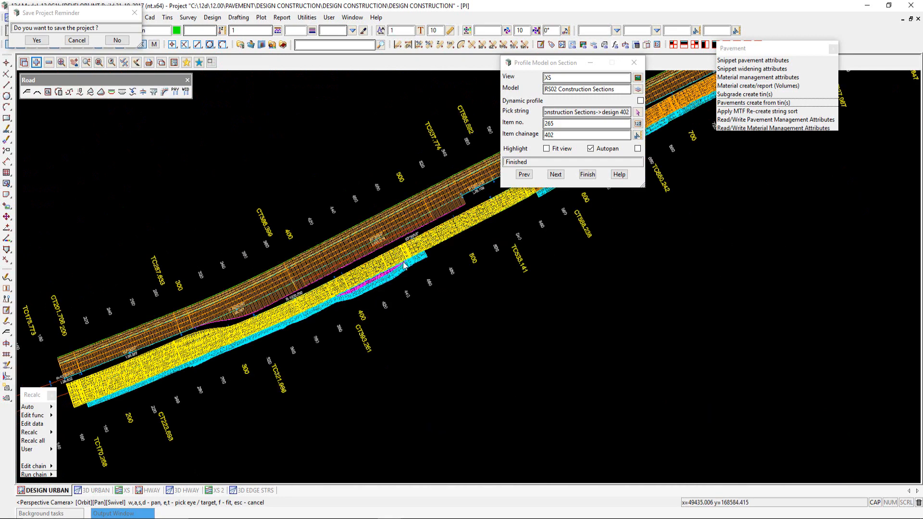
{"action": "scroll", "coordinate": [413, 257], "scroll_direction": "up", "scroll_amount": 2}
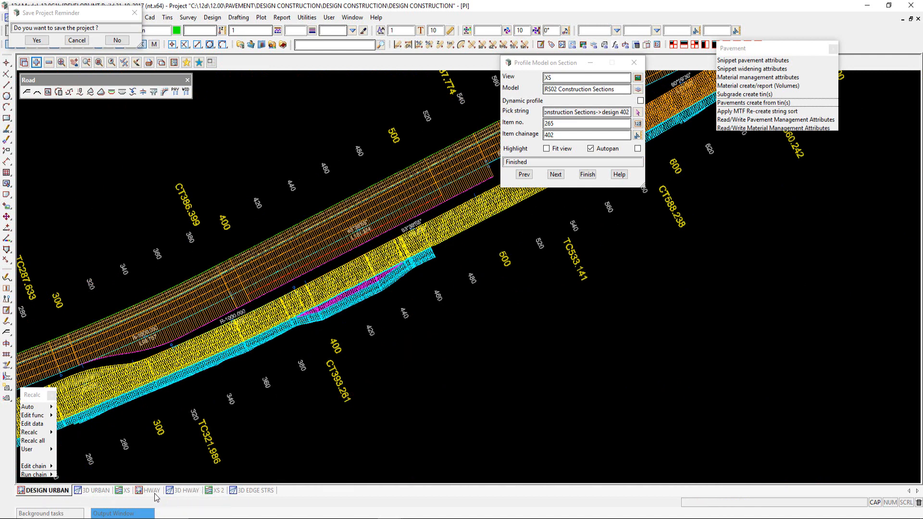
Finish the section profiling and open the RS10 MTF function data for editing from the highway design in 3D HWAY.
{"action": "left_click", "coordinate": [178, 495]}
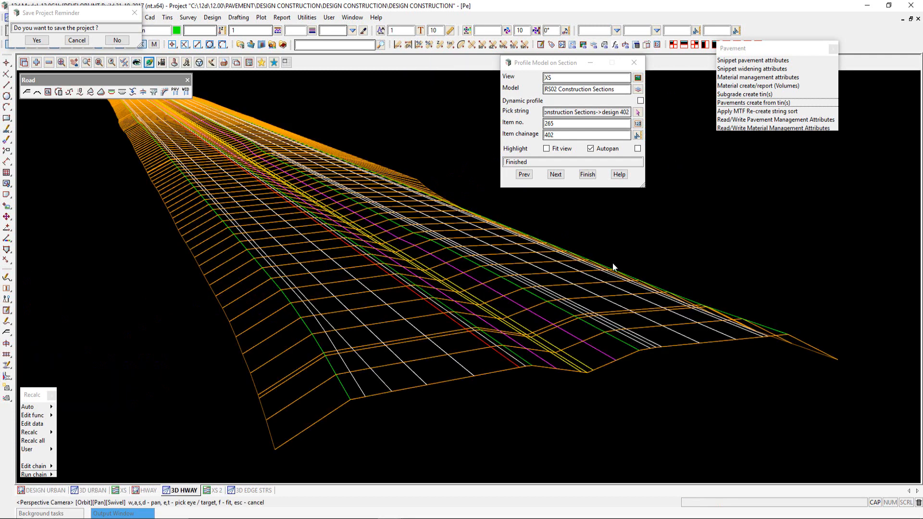
{"action": "left_click", "coordinate": [588, 174]}
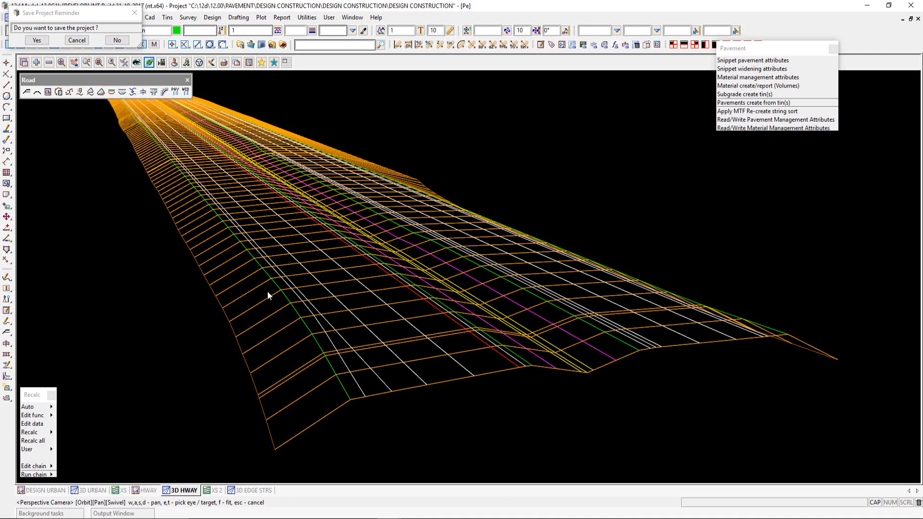
{"action": "left_click", "coordinate": [32, 424]}
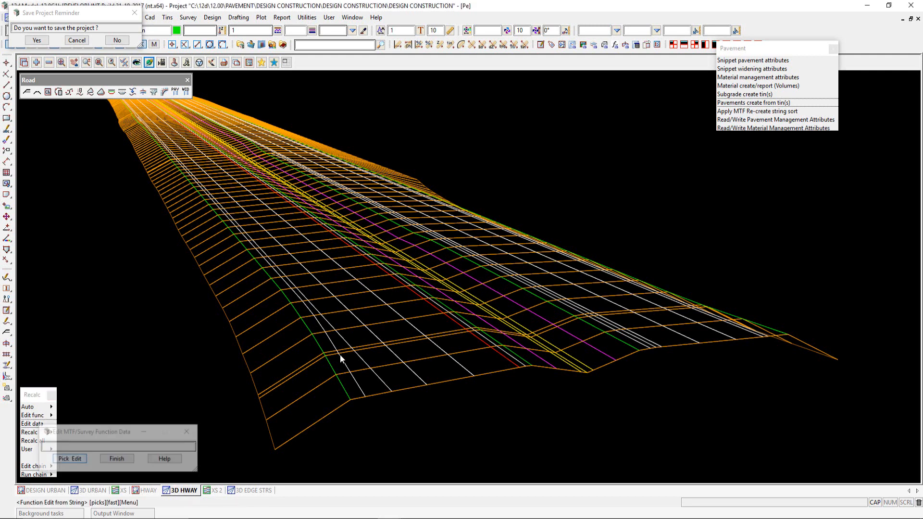
{"action": "left_click", "coordinate": [277, 333]}
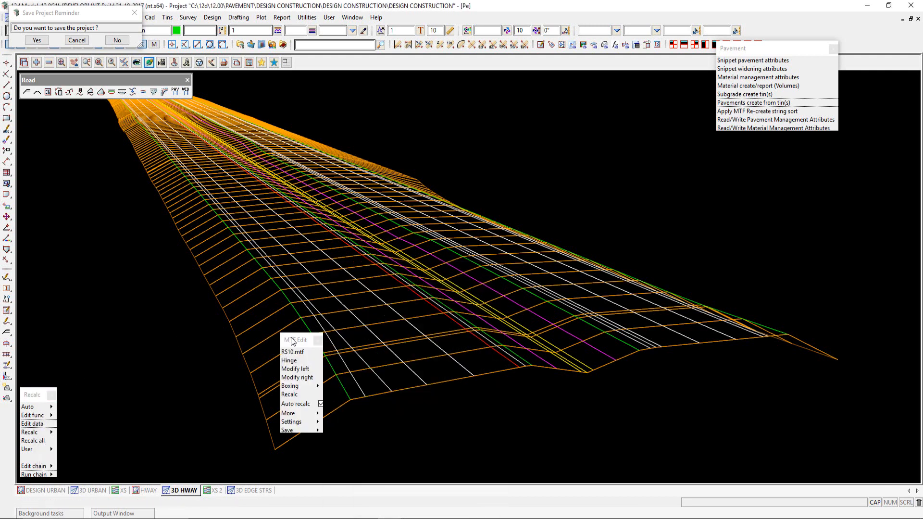
{"action": "left_click_drag", "start_coordinate": [294, 343], "coordinate": [40, 135]}
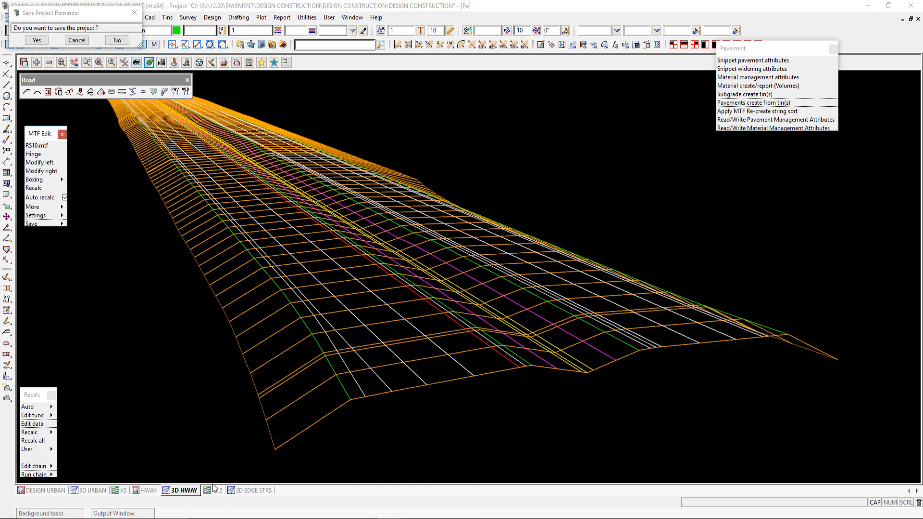
Load the HWAY POLYS function in Polygons from sections (Multi), review its string, colour and polygon name rows, and finish without processing.
{"action": "left_click", "coordinate": [212, 490]}
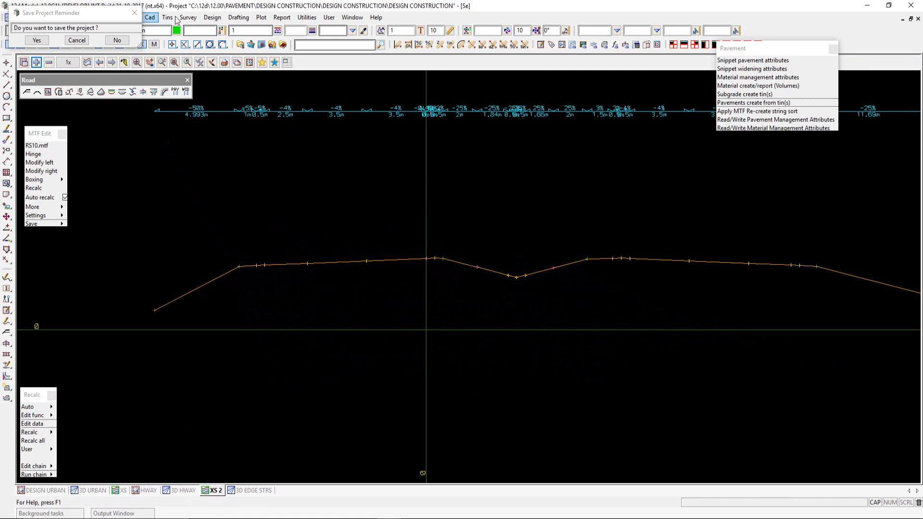
{"action": "left_click", "coordinate": [212, 18]}
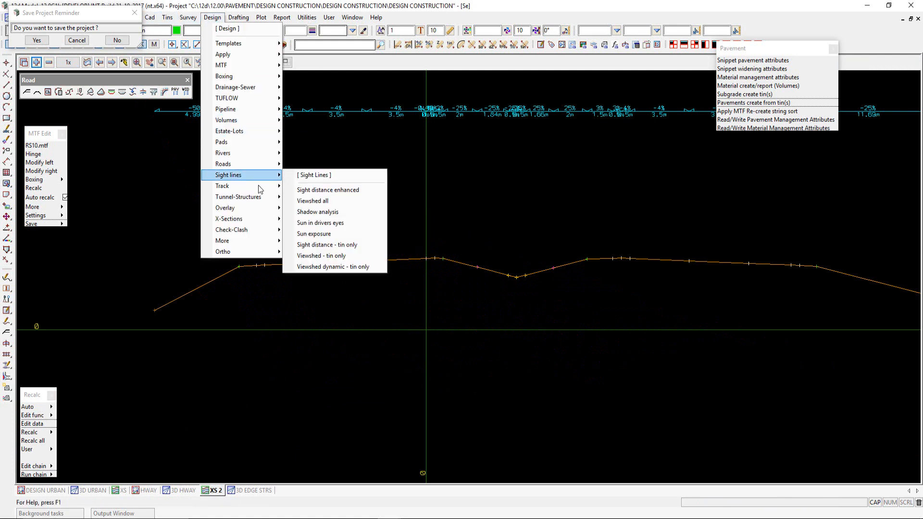
{"action": "mouse_move", "coordinate": [261, 220]}
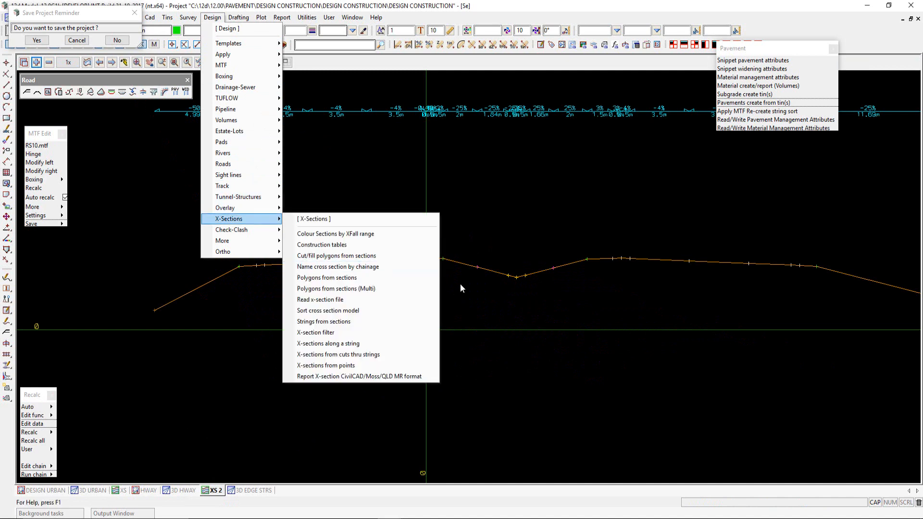
{"action": "left_click", "coordinate": [371, 289]}
{"action": "left_click", "coordinate": [505, 131]}
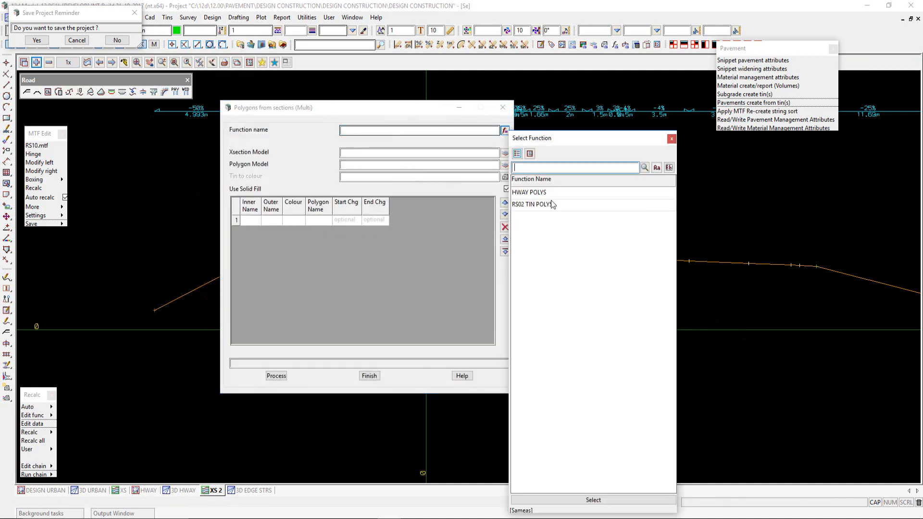
{"action": "double_click", "coordinate": [522, 194]}
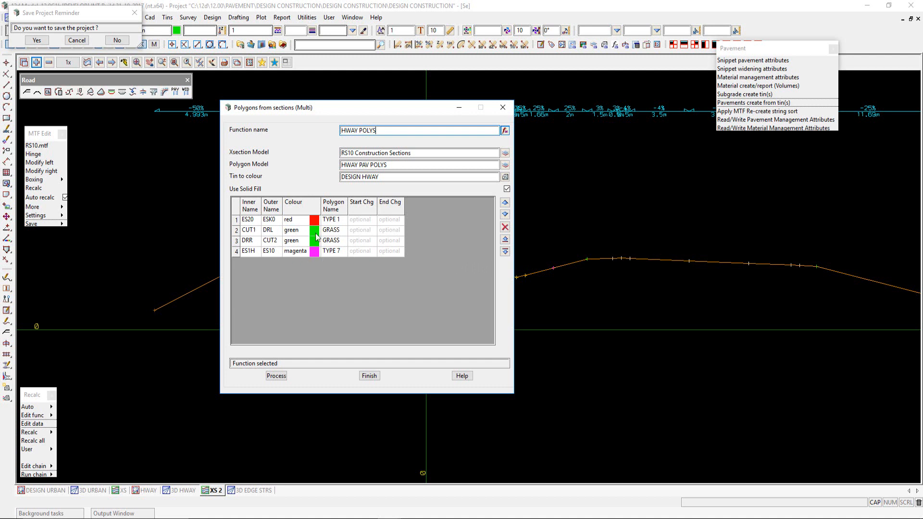
{"action": "left_click", "coordinate": [369, 375]}
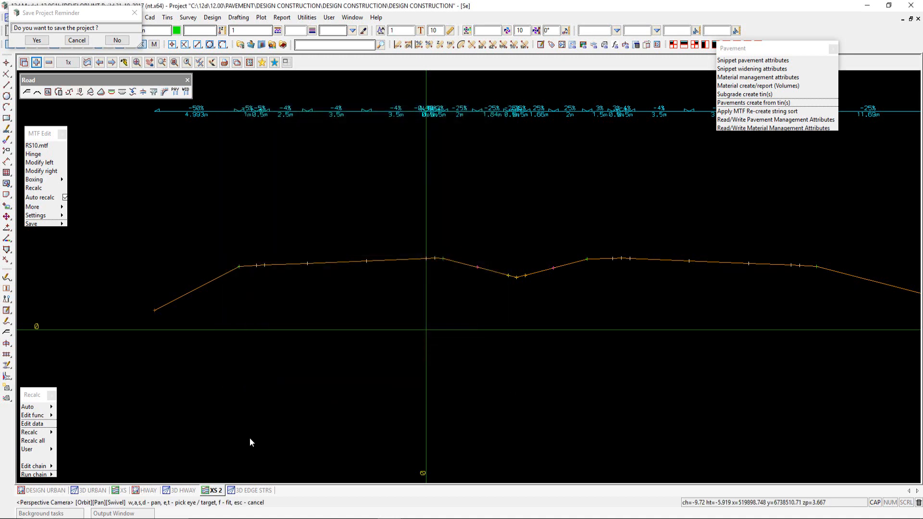
Add the HWAY PAV POLYS model to the 3D HWAY view.
{"action": "left_click", "coordinate": [153, 490]}
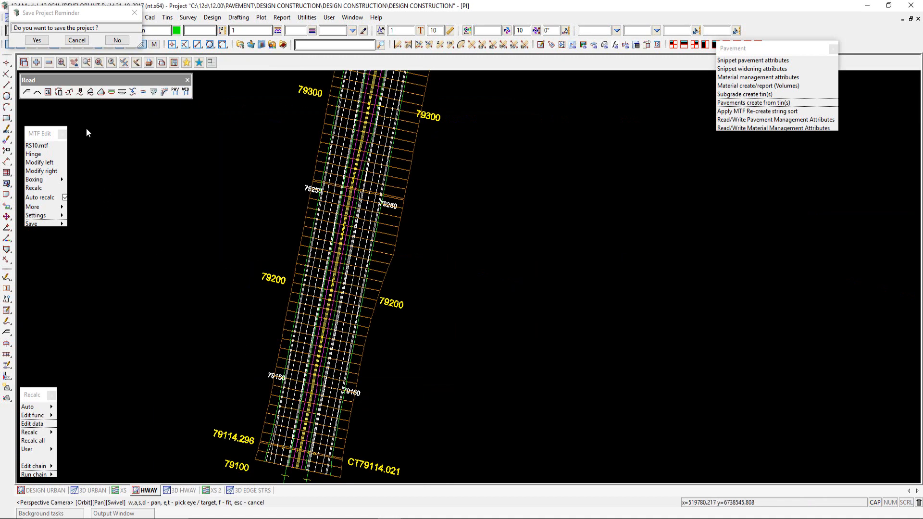
{"action": "left_click", "coordinate": [194, 491]}
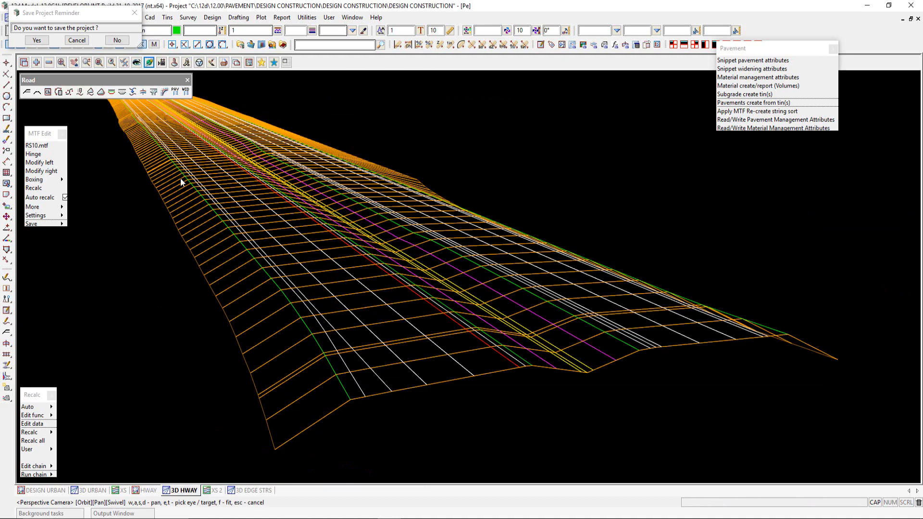
{"action": "left_click", "coordinate": [37, 63]}
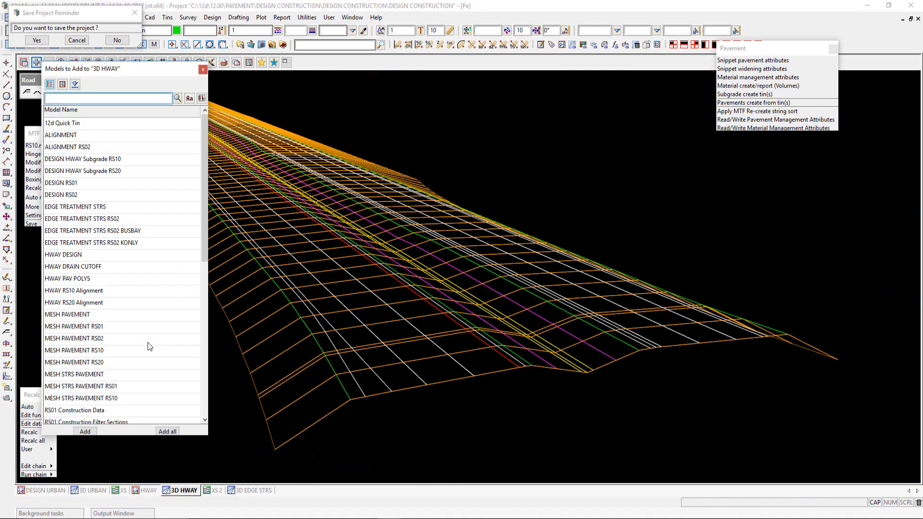
{"action": "left_click", "coordinate": [77, 279]}
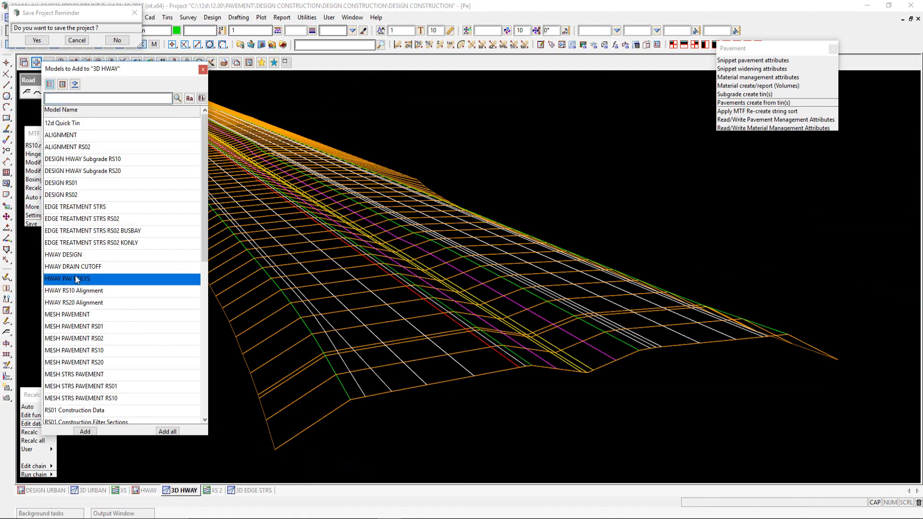
{"action": "left_click", "coordinate": [85, 432]}
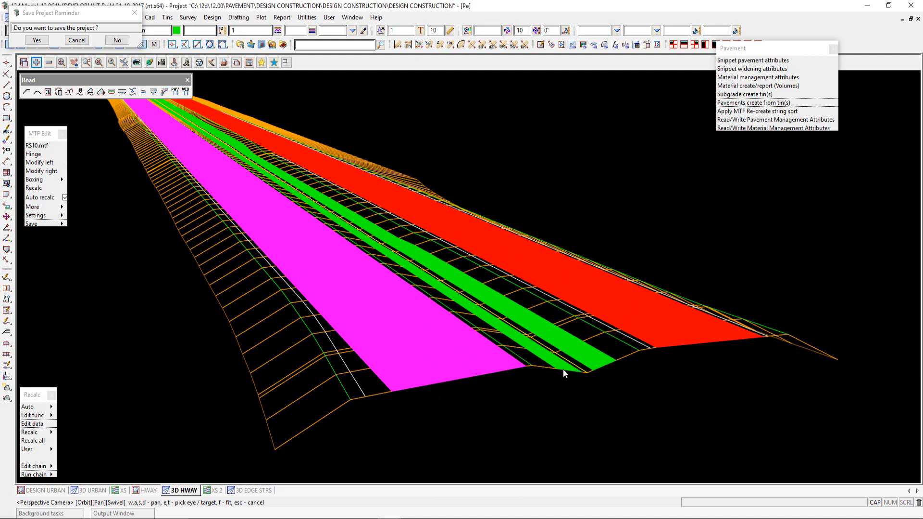
Examine Reference_Style_2 in the MTF Snippet Pavement Manager, including its kerb zone and the Zone_3 drain layer.
{"action": "left_click", "coordinate": [175, 91]}
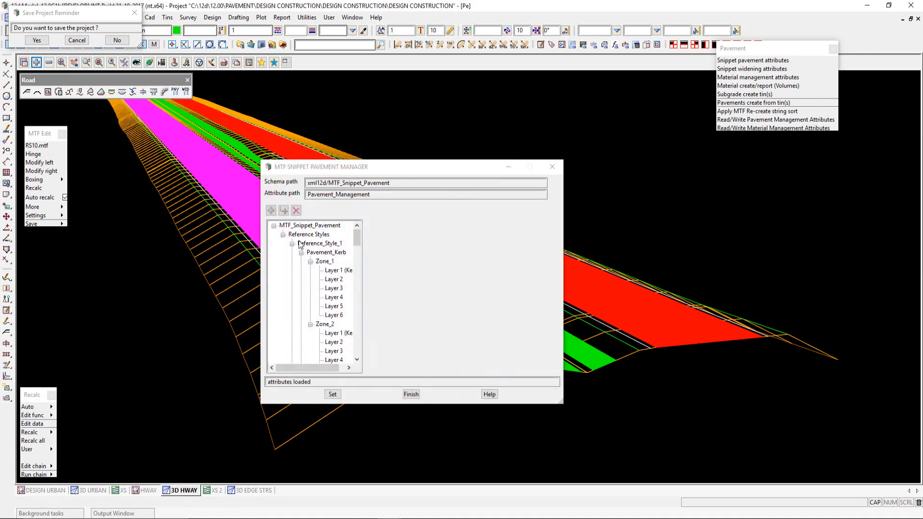
{"action": "left_click", "coordinate": [292, 243]}
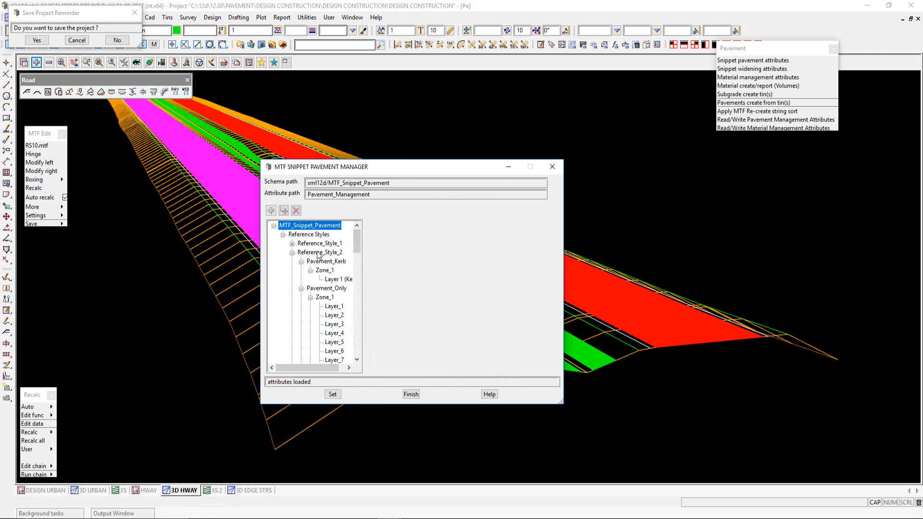
{"action": "left_click", "coordinate": [318, 253]}
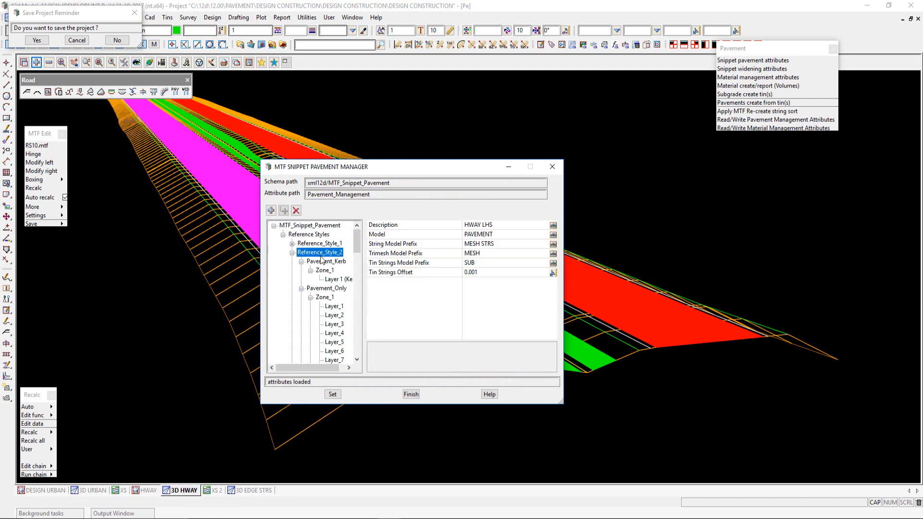
{"action": "left_click", "coordinate": [325, 271]}
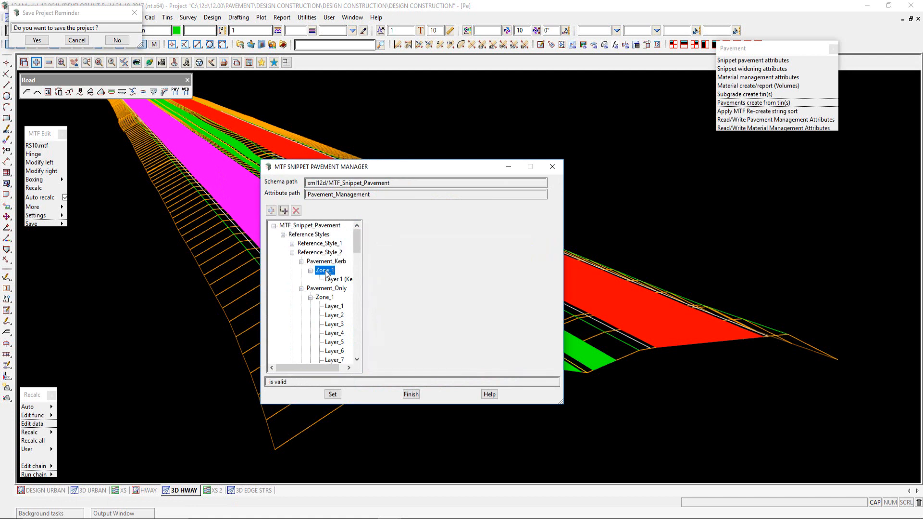
{"action": "scroll", "coordinate": [326, 292], "scroll_direction": "down", "scroll_amount": 3}
{"action": "left_click", "coordinate": [333, 298]}
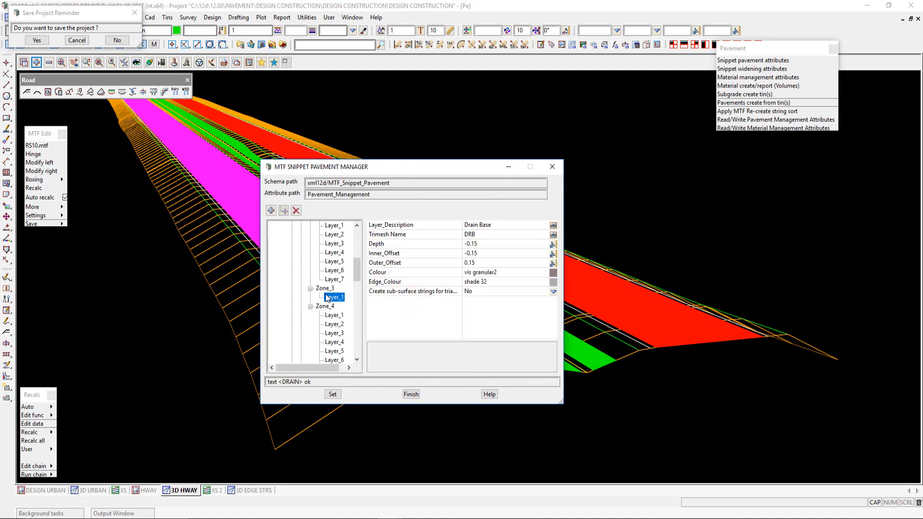
{"action": "scroll", "coordinate": [327, 298], "scroll_direction": "down", "scroll_amount": 3}
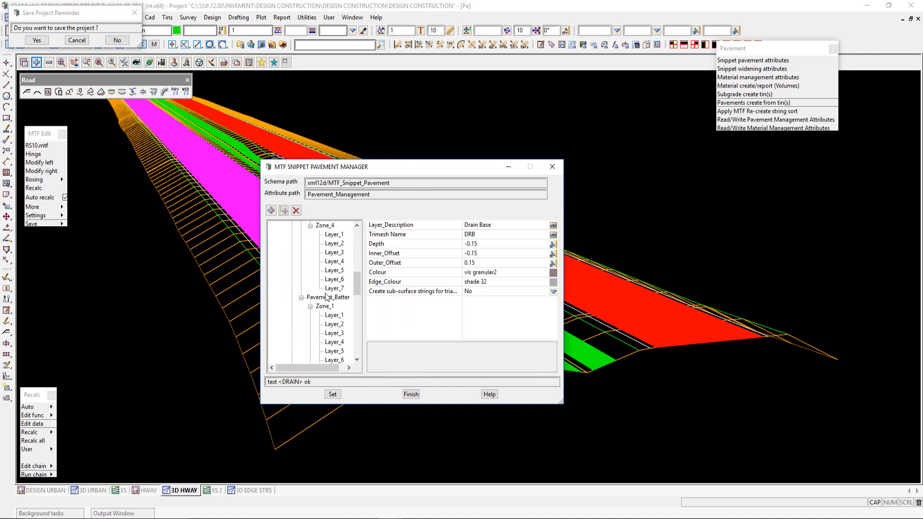
{"action": "left_click_drag", "start_coordinate": [359, 284], "coordinate": [357, 307]}
Examine Reference_Style_3 and the layers of its Pavement_Only zones, then finish the pavement manager.
{"action": "left_click", "coordinate": [316, 289]}
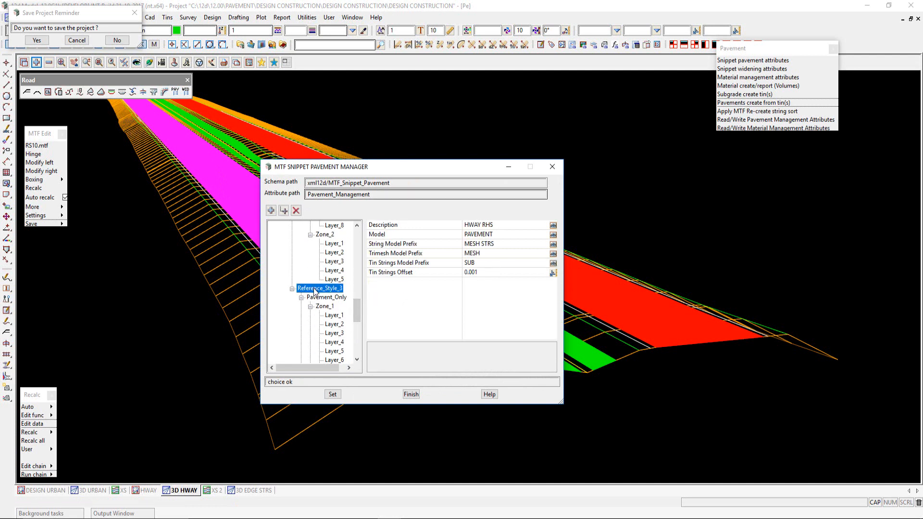
{"action": "left_click", "coordinate": [331, 315]}
{"action": "scroll", "coordinate": [331, 317], "scroll_direction": "down", "scroll_amount": 3}
{"action": "left_click", "coordinate": [332, 315]}
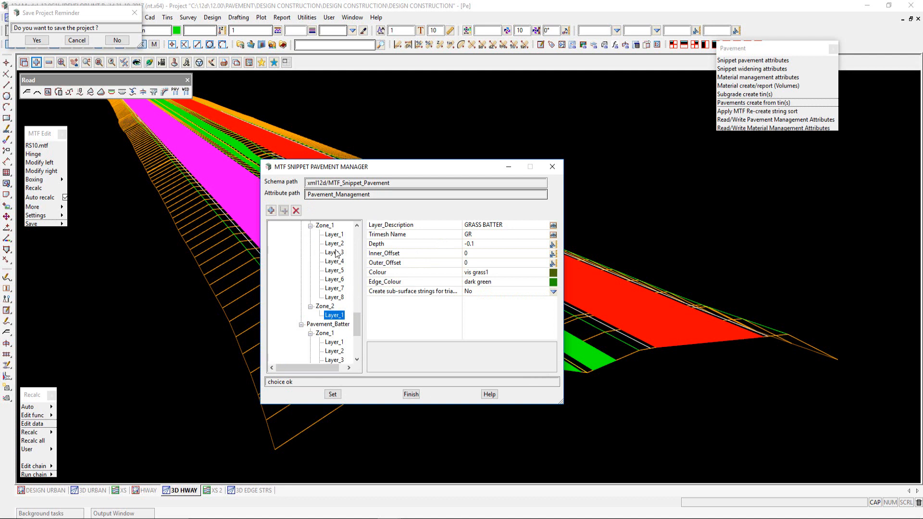
{"action": "left_click", "coordinate": [411, 395]}
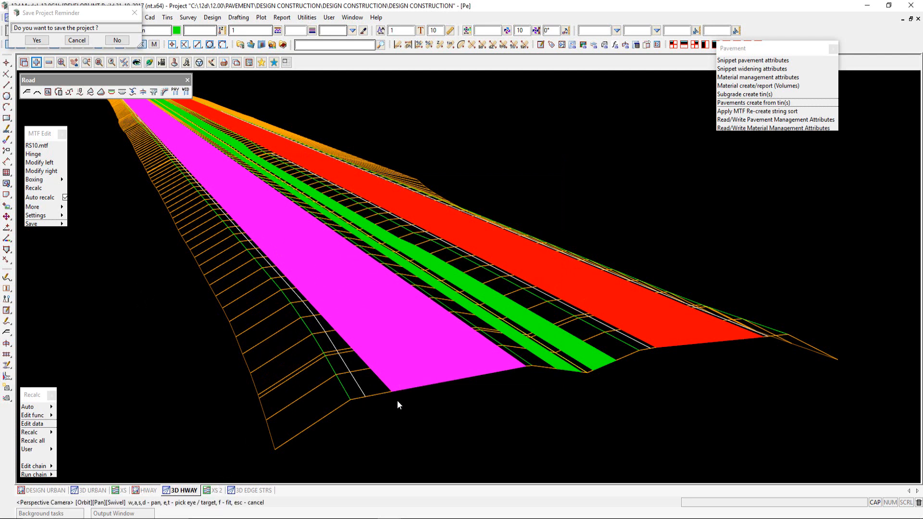
Start model string profiling of RS10 Construction Sections in the XS 2 view and place its dialog clear of the section.
{"action": "left_click", "coordinate": [211, 490]}
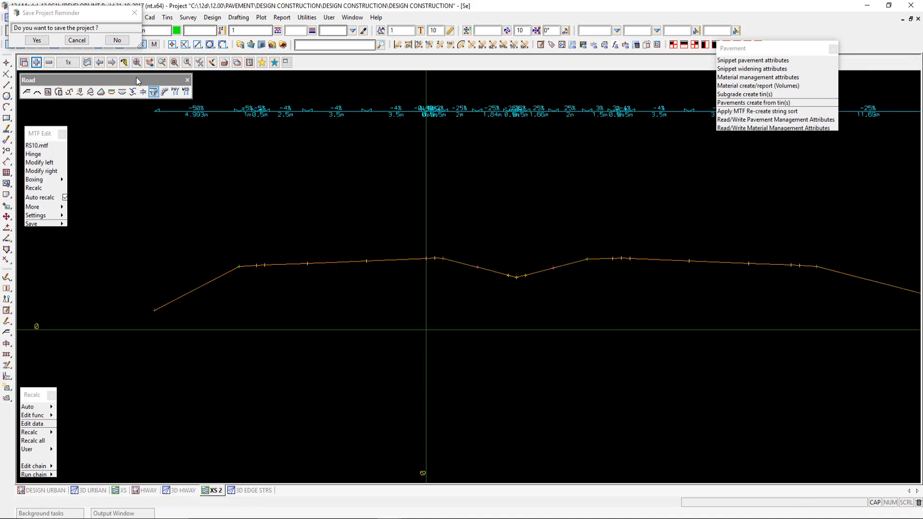
{"action": "left_click", "coordinate": [86, 62]}
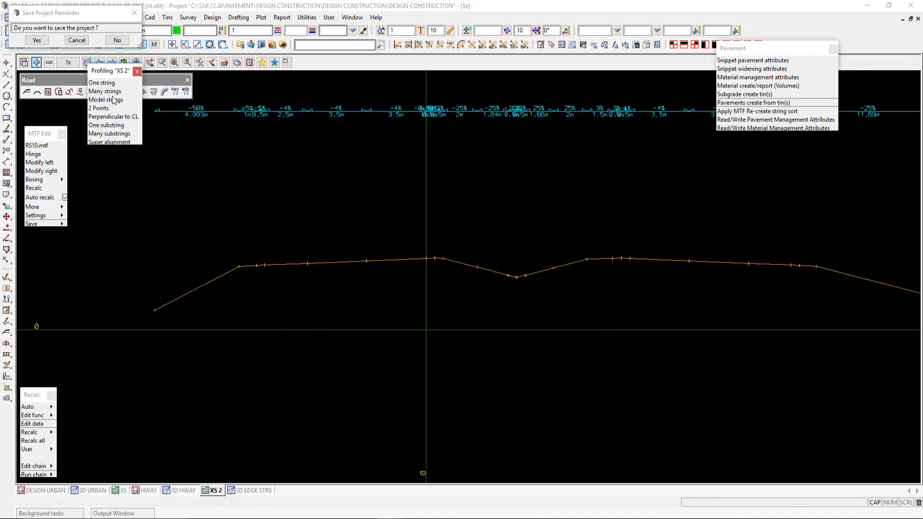
{"action": "left_click", "coordinate": [114, 100]}
{"action": "left_click_drag", "start_coordinate": [192, 103], "coordinate": [538, 41]}
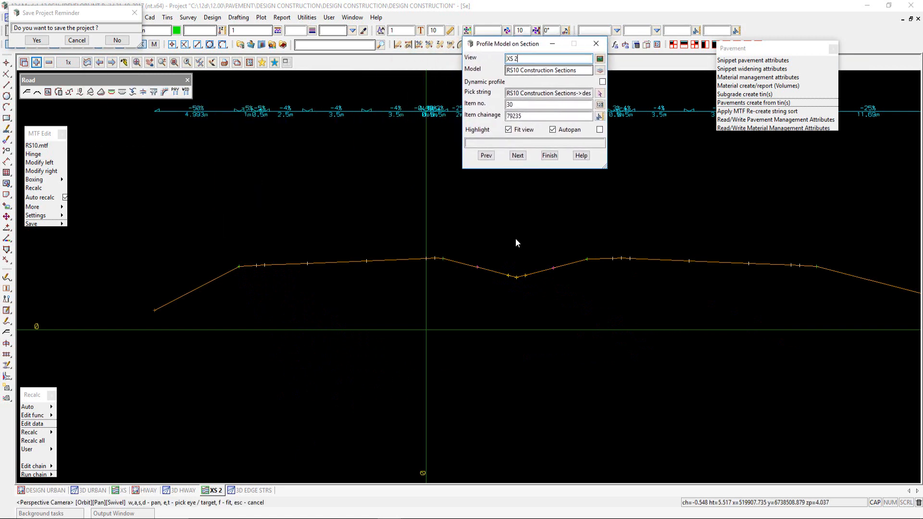
Open Tin Pavements, load the HIGHWAY PAV FROM TIN function and place the dialog beneath the cross section.
{"action": "left_click", "coordinate": [759, 104]}
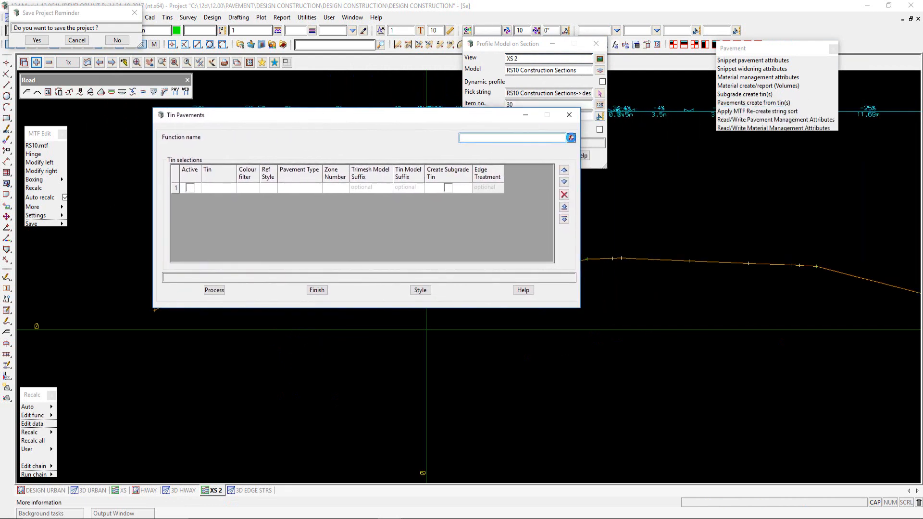
{"action": "left_click", "coordinate": [571, 138]}
{"action": "double_click", "coordinate": [619, 193]}
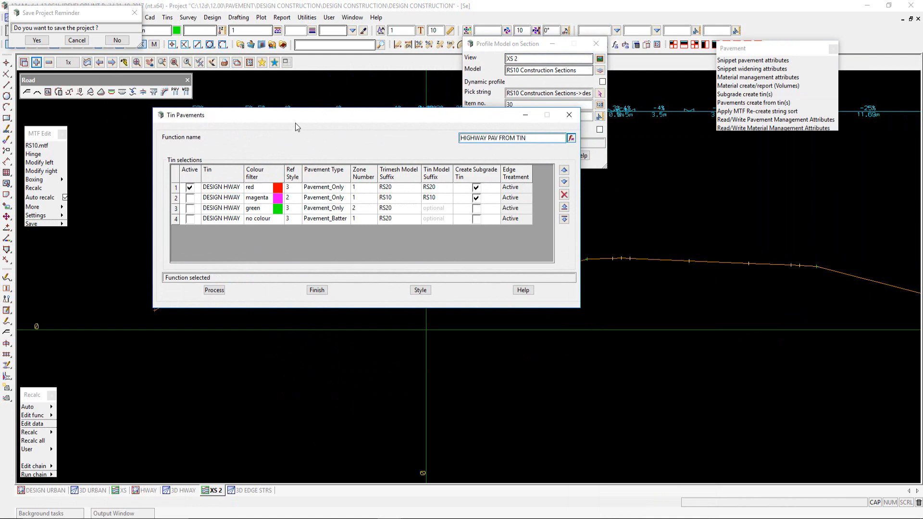
{"action": "left_click_drag", "start_coordinate": [296, 124], "coordinate": [482, 304]}
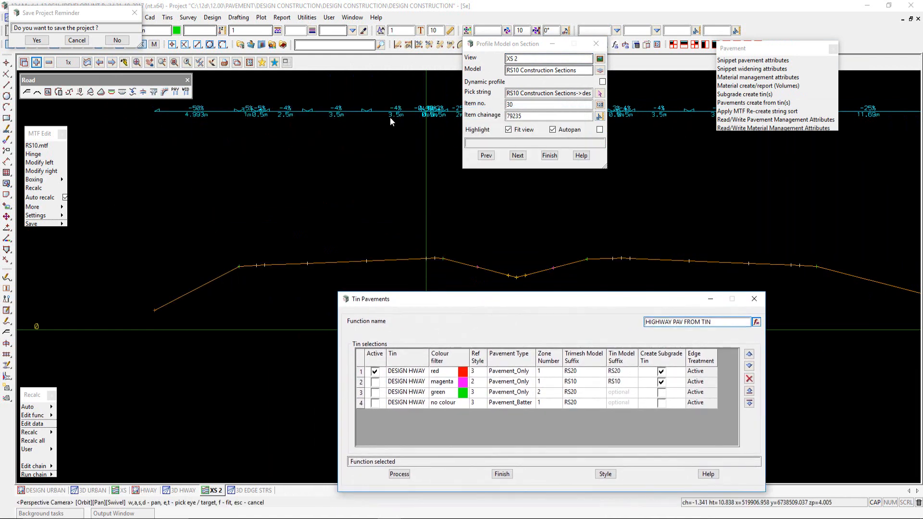
Process the active red RS20 Pavement_Only row for the DESIGN HWAY tin and add MESH PAVEMENT RS20 to XS 2.
{"action": "left_click", "coordinate": [357, 62]}
{"action": "scroll", "coordinate": [272, 204], "scroll_direction": "down", "scroll_amount": 4}
{"action": "scroll", "coordinate": [355, 235], "scroll_direction": "up", "scroll_amount": 3}
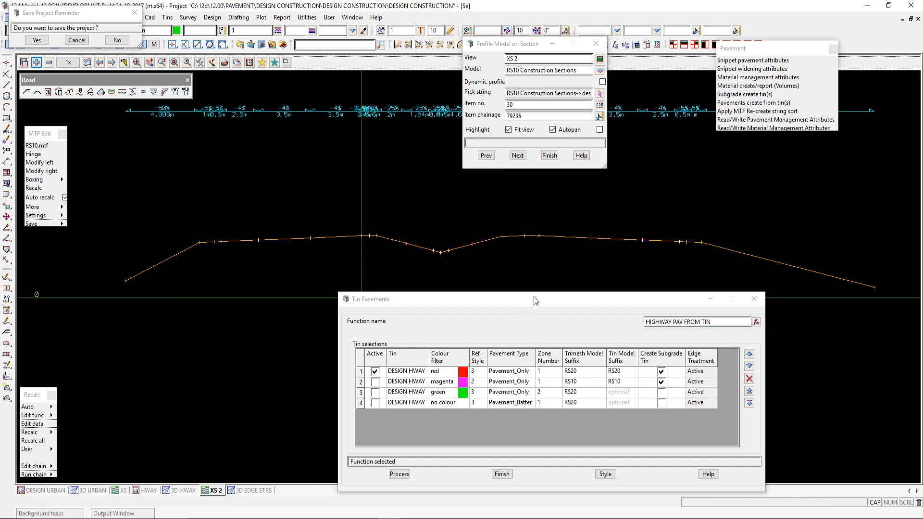
{"action": "left_click", "coordinate": [399, 474]}
{"action": "left_click", "coordinate": [398, 474]}
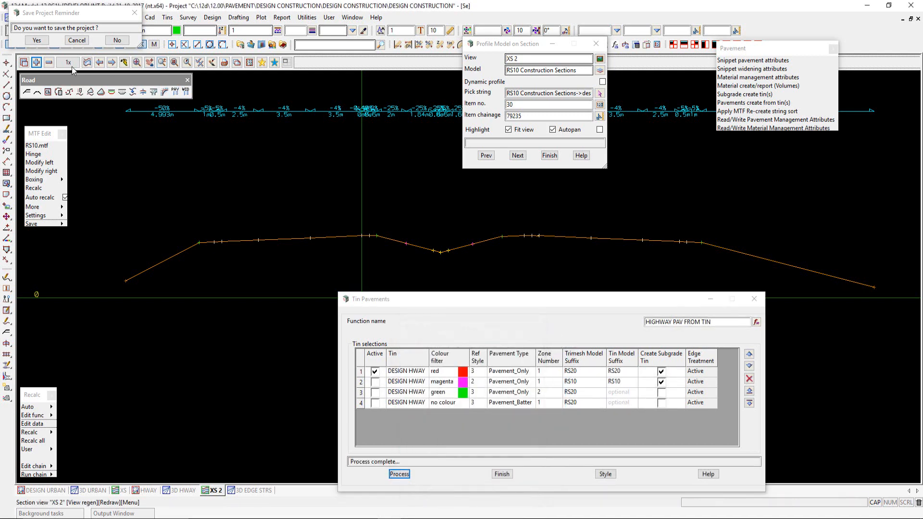
{"action": "left_click", "coordinate": [34, 63]}
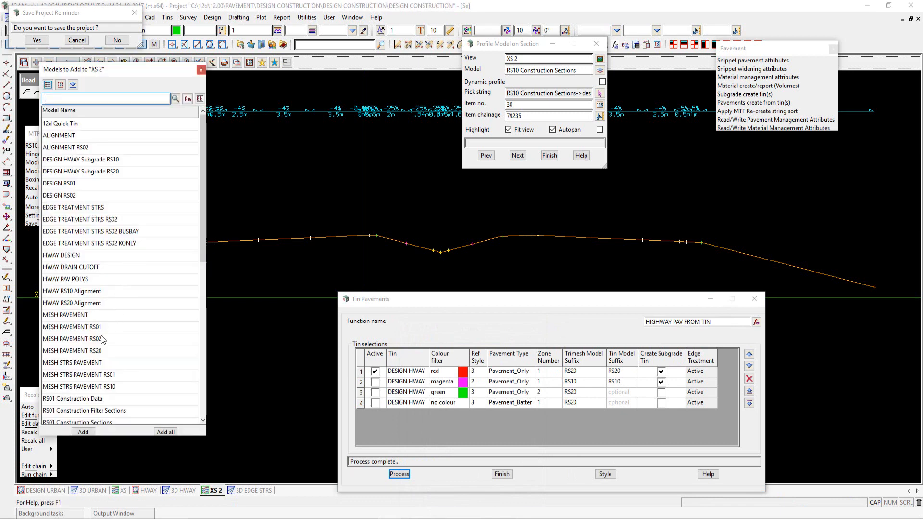
{"action": "double_click", "coordinate": [89, 350]}
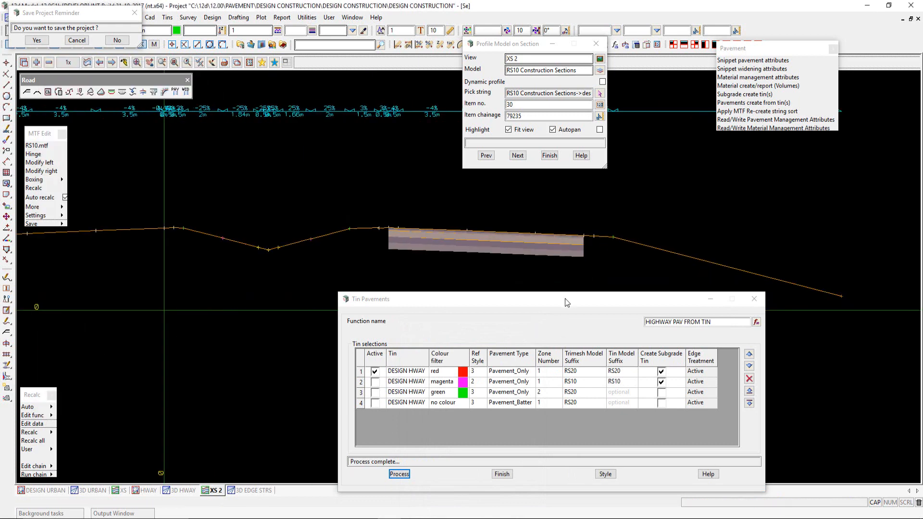
Swap the HWAY PAV POLYS model for MESH PAVEMENT RS20 in the 3D HWAY view.
{"action": "left_click_drag", "start_coordinate": [565, 298], "coordinate": [694, 390]}
{"action": "left_click", "coordinate": [174, 491]}
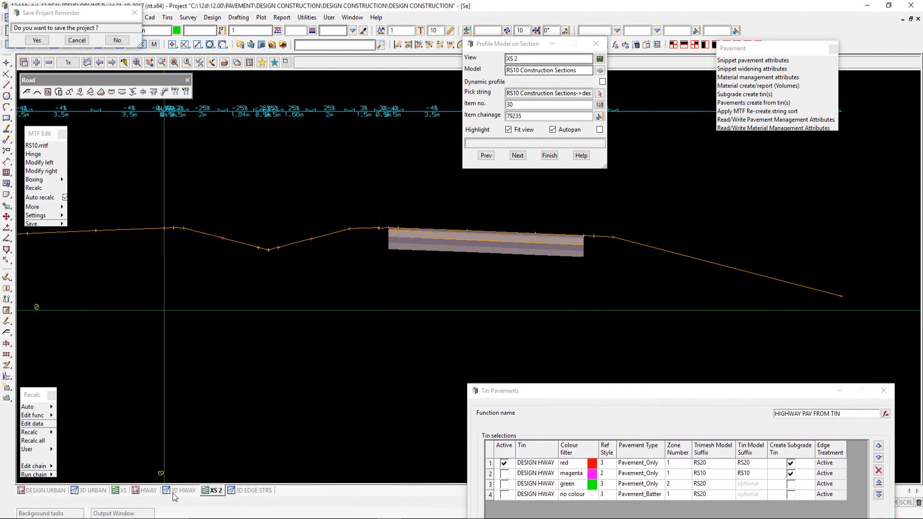
{"action": "left_click", "coordinate": [49, 62]}
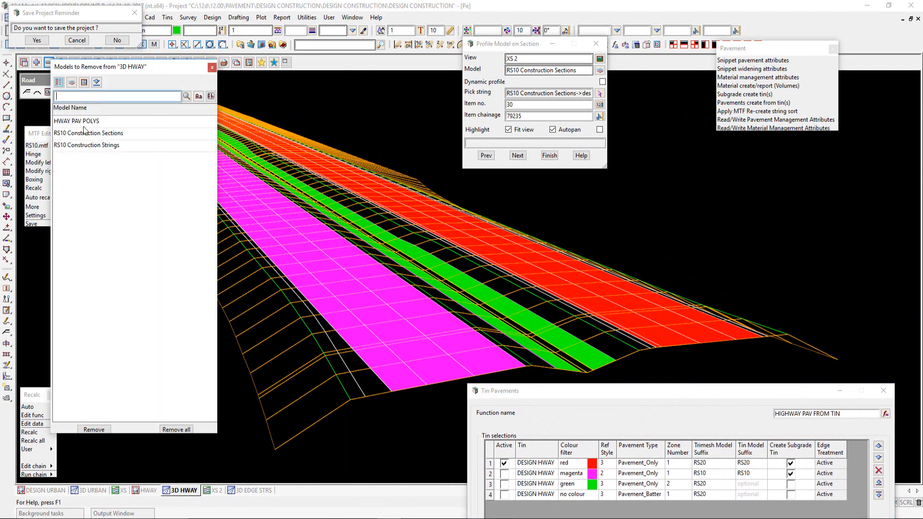
{"action": "double_click", "coordinate": [84, 124]}
{"action": "left_click", "coordinate": [37, 63]}
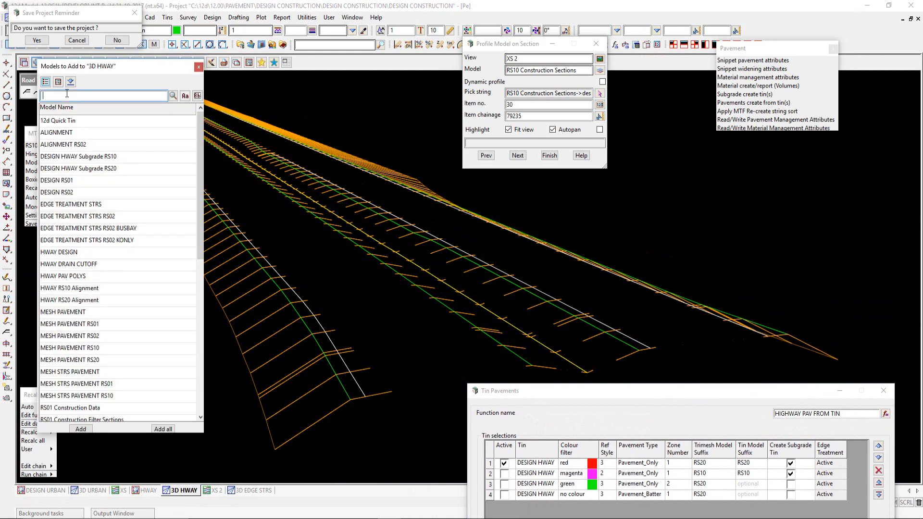
{"action": "type", "text": "MES"}
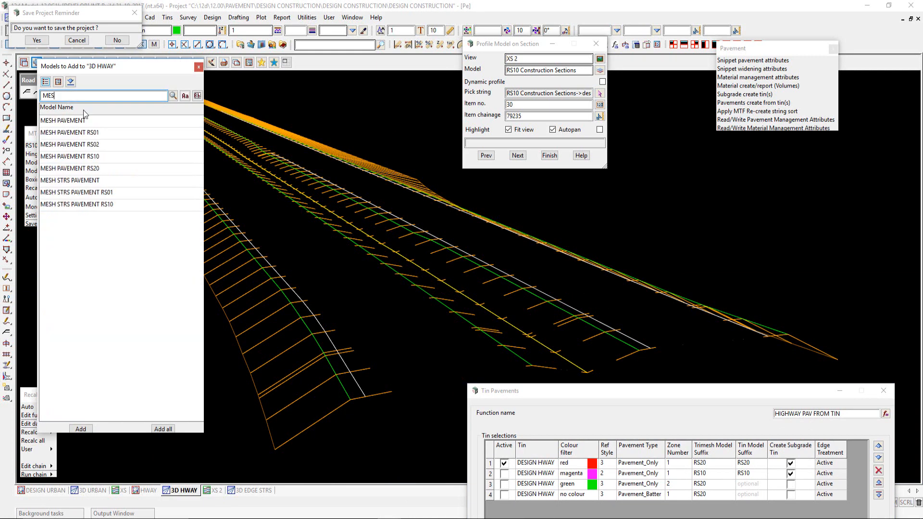
{"action": "double_click", "coordinate": [70, 168]}
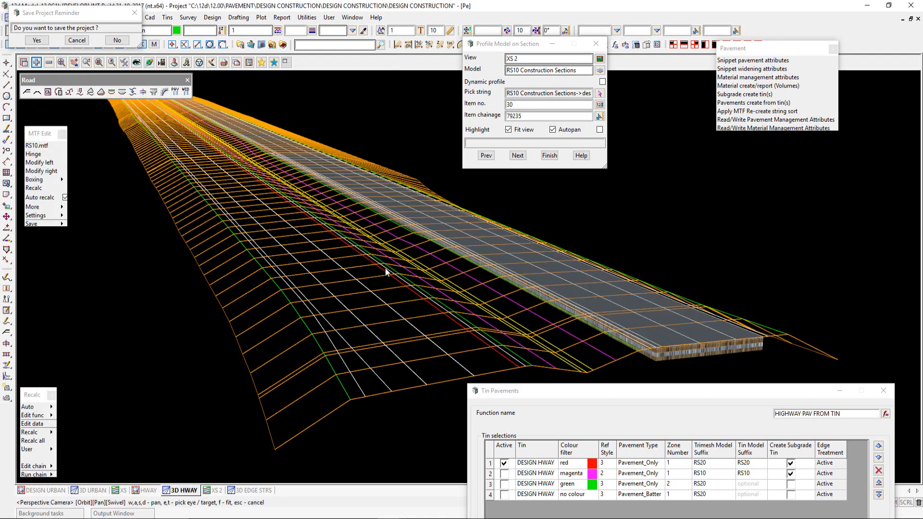
Activate the magenta RS10 Pavement_Only row, process it with the red row, and add MESH PAVEMENT RS10 to the 3D HWAY view.
{"action": "left_click_drag", "start_coordinate": [607, 393], "coordinate": [217, 86]}
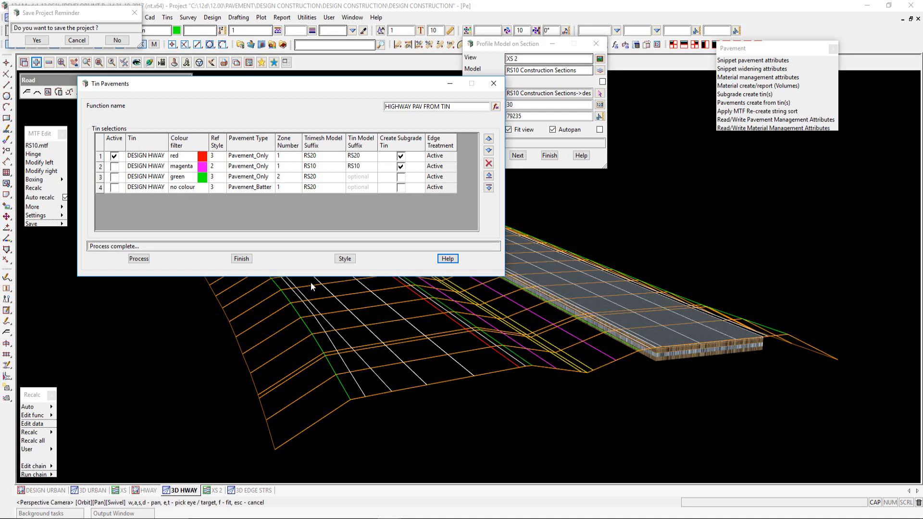
{"action": "left_click", "coordinate": [114, 167]}
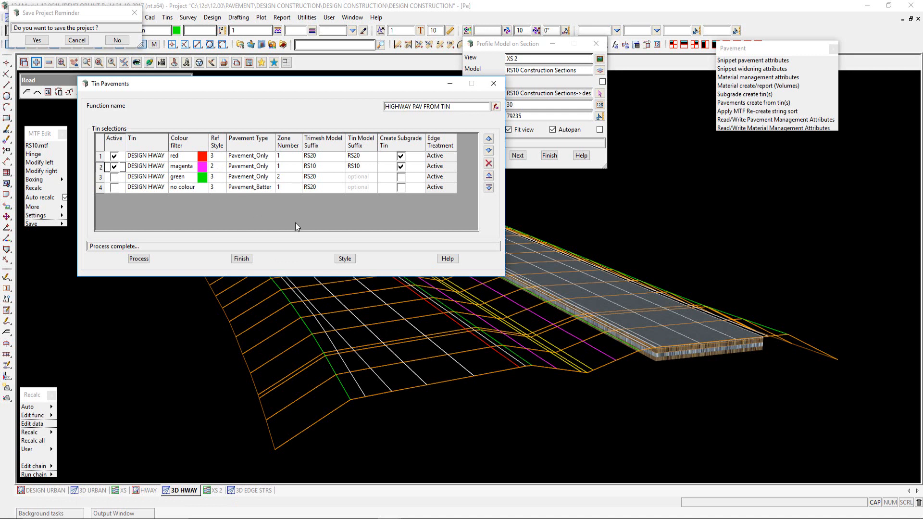
{"action": "left_click", "coordinate": [138, 259]}
{"action": "left_click", "coordinate": [138, 258]}
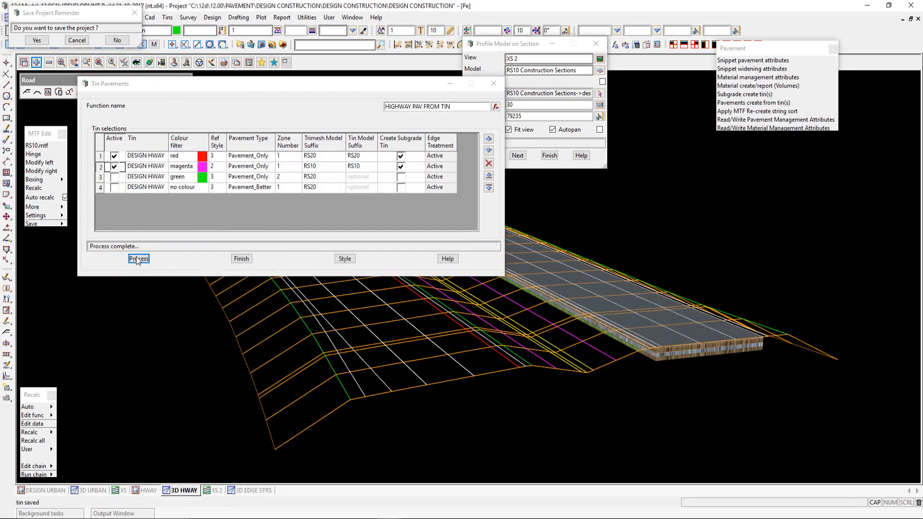
{"action": "left_click_drag", "start_coordinate": [296, 85], "coordinate": [685, 58]}
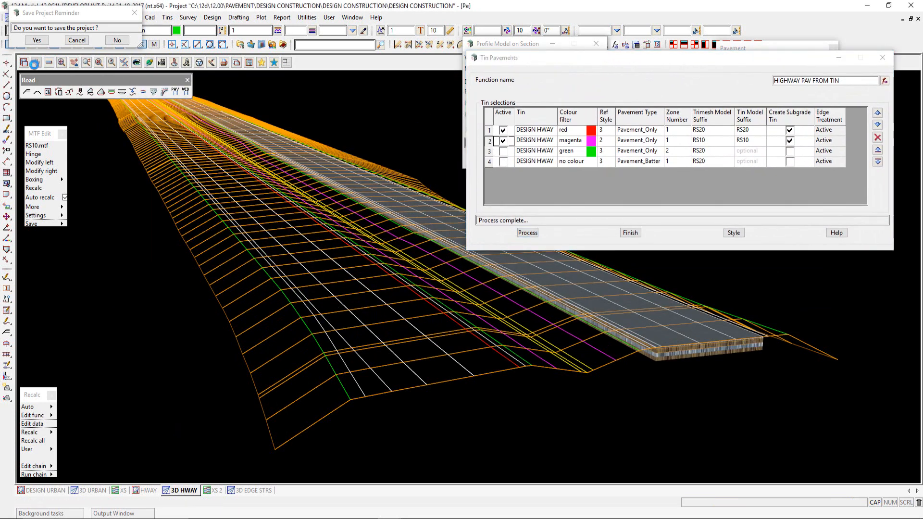
{"action": "left_click", "coordinate": [36, 62]}
{"action": "double_click", "coordinate": [95, 352]}
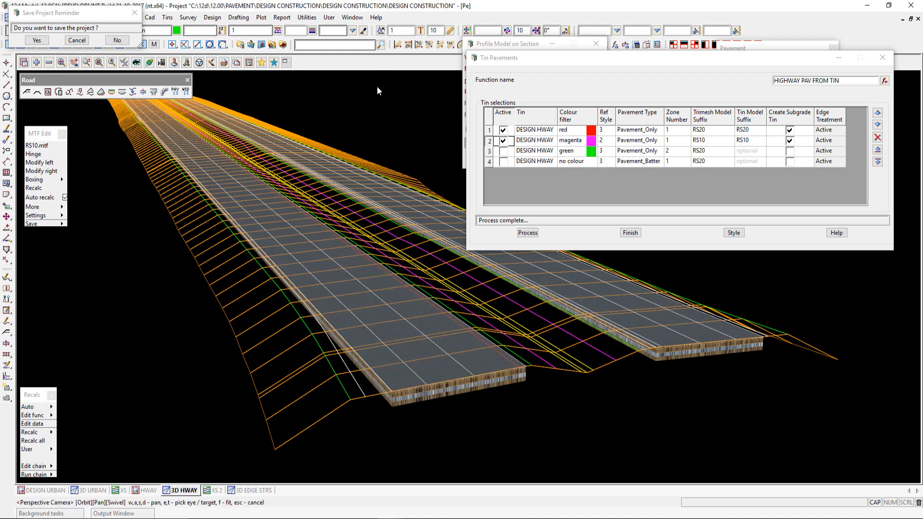
Inspect the RS10 and RS20 pavement meshes against the design cross section in the XS 2 view.
{"action": "left_click", "coordinate": [121, 491]}
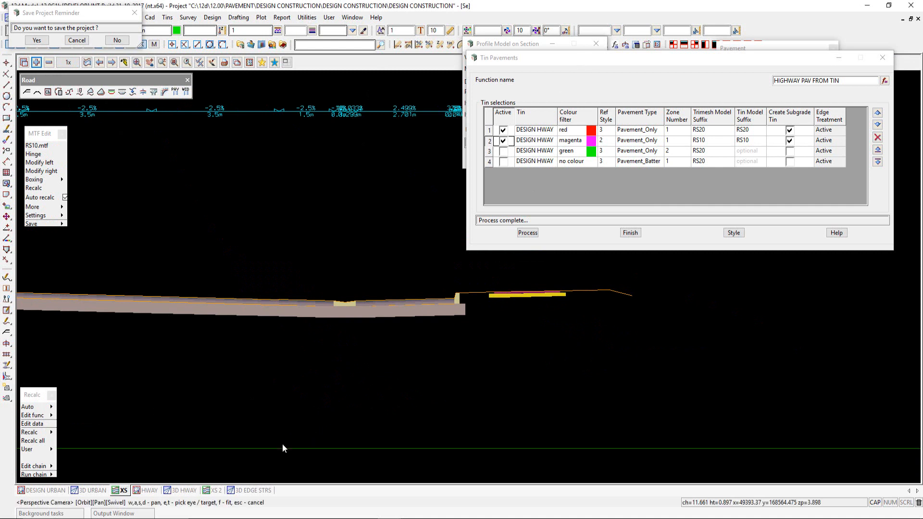
{"action": "left_click", "coordinate": [212, 491]}
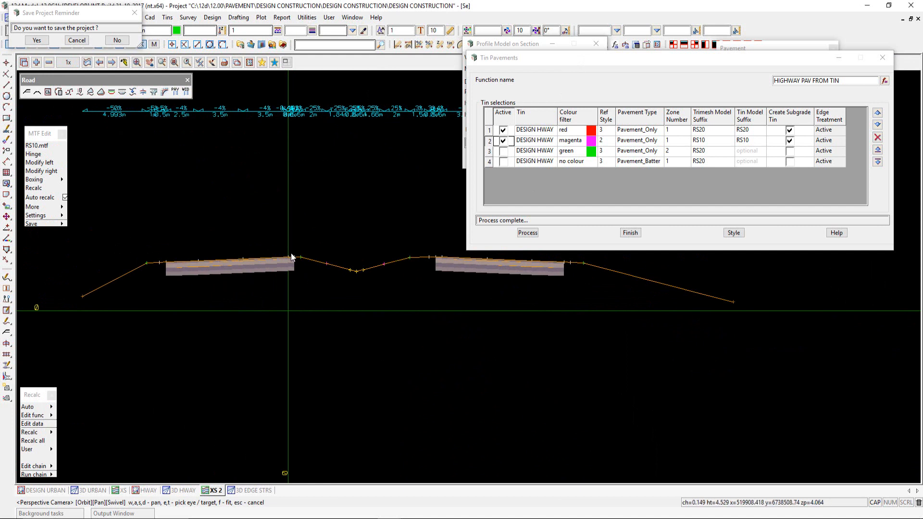
{"action": "scroll", "coordinate": [291, 253], "scroll_direction": "up", "scroll_amount": 4}
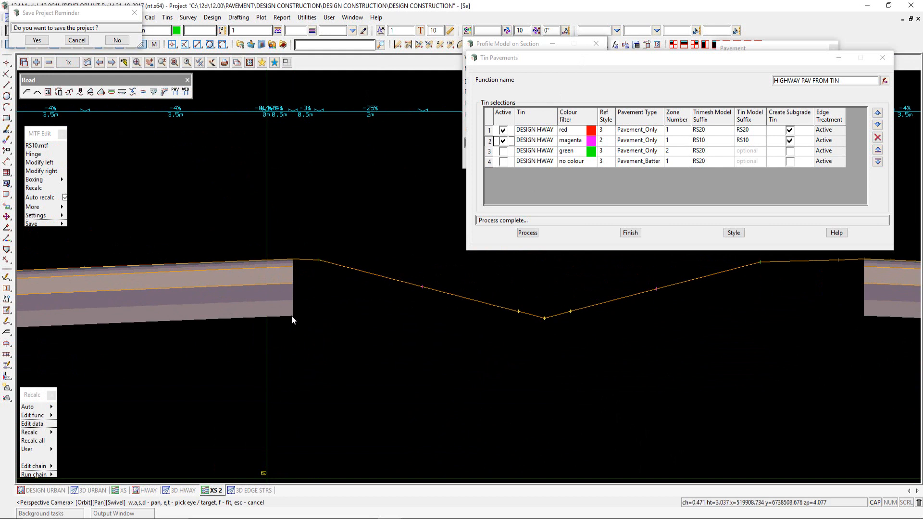
{"action": "scroll", "coordinate": [288, 292], "scroll_direction": "down", "scroll_amount": 3}
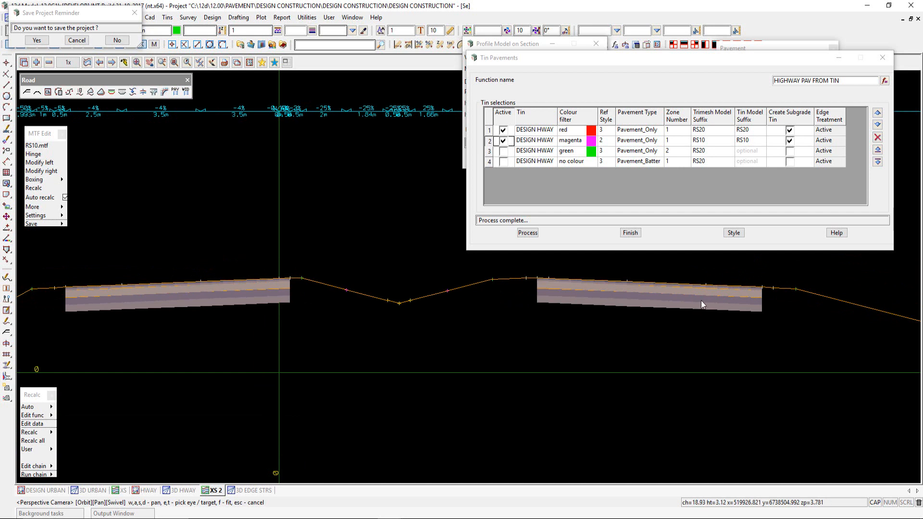
{"action": "scroll", "coordinate": [557, 303], "scroll_direction": "down", "scroll_amount": 1}
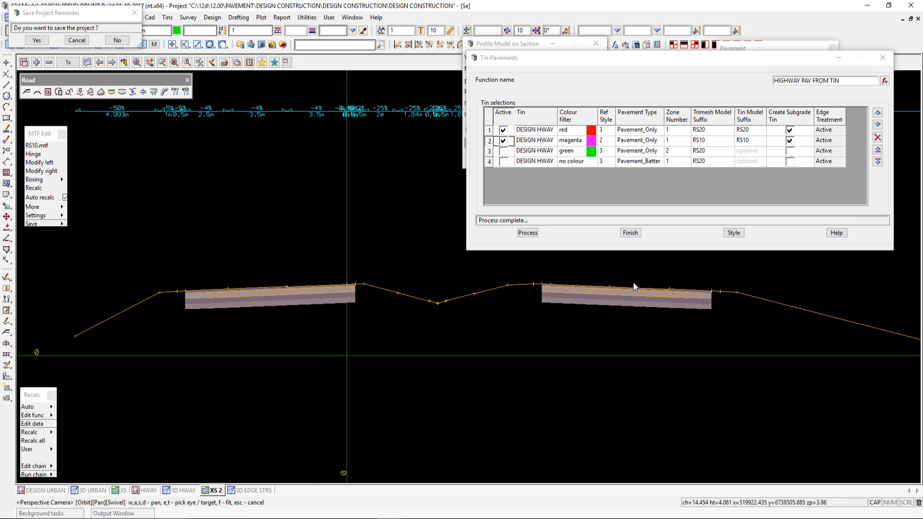
Review the edge treatment strings of the red RS20 row without changing them, and close Tin Pavements.
{"action": "double_click", "coordinate": [824, 131]}
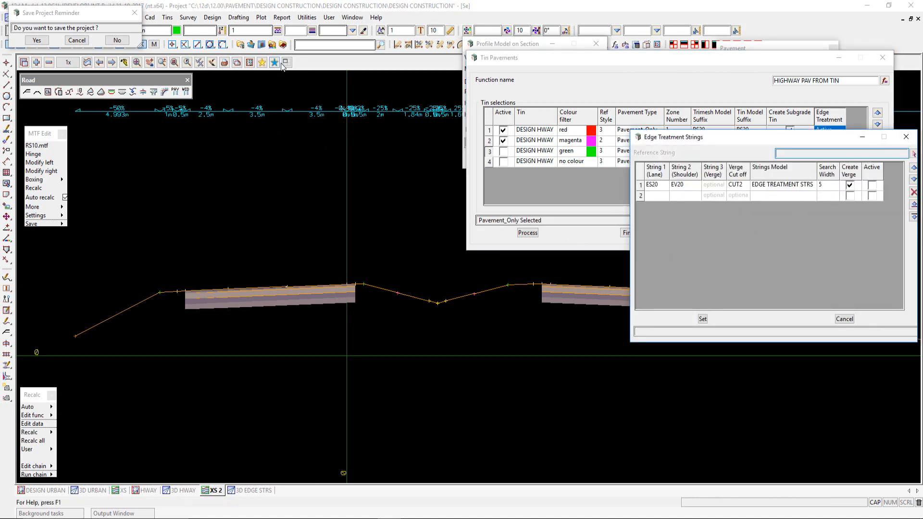
{"action": "scroll", "coordinate": [259, 233], "scroll_direction": "down", "scroll_amount": 2}
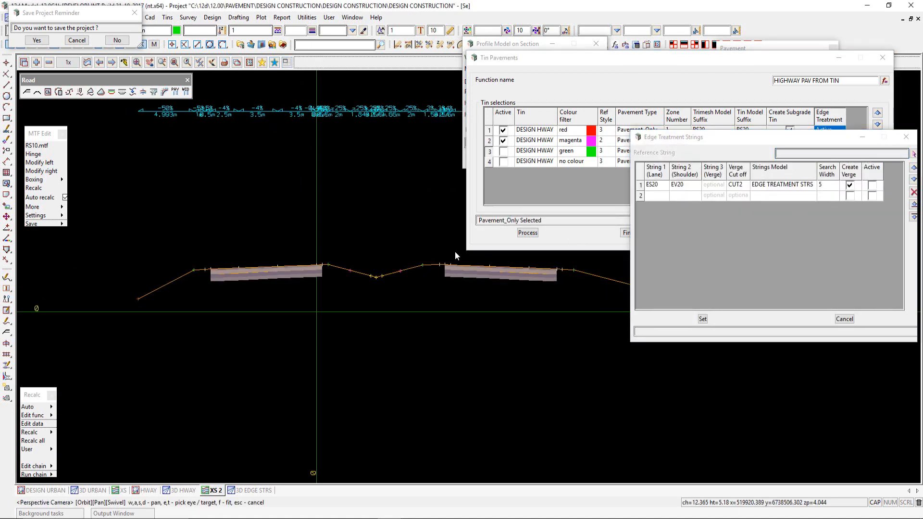
{"action": "scroll", "coordinate": [454, 251], "scroll_direction": "up", "scroll_amount": 1}
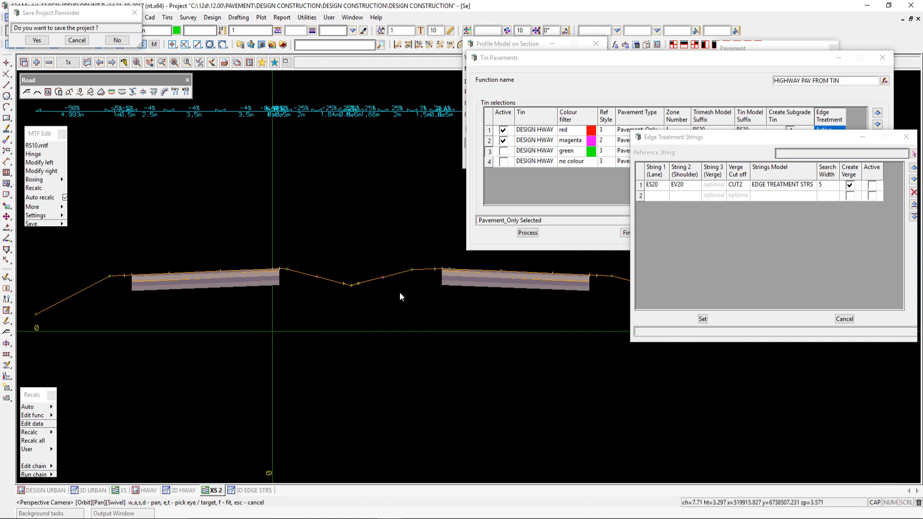
{"action": "left_click", "coordinate": [845, 319]}
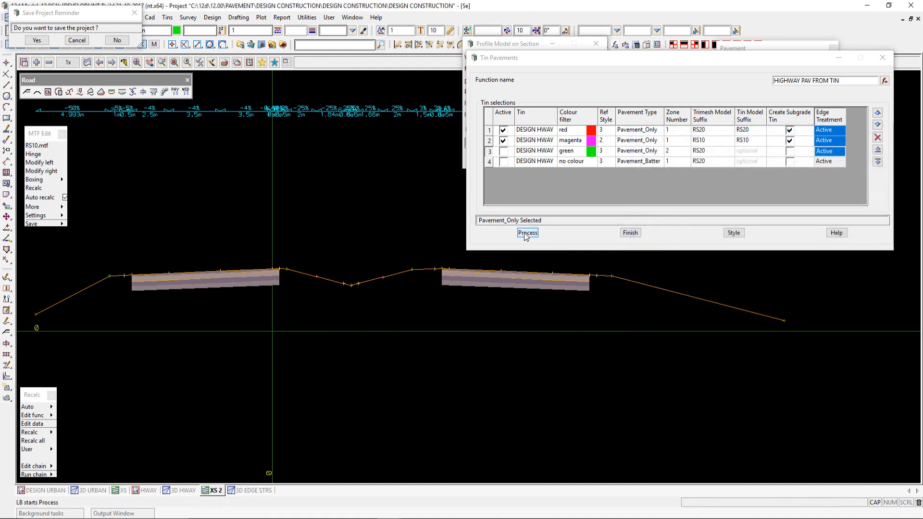
{"action": "left_click", "coordinate": [630, 233]}
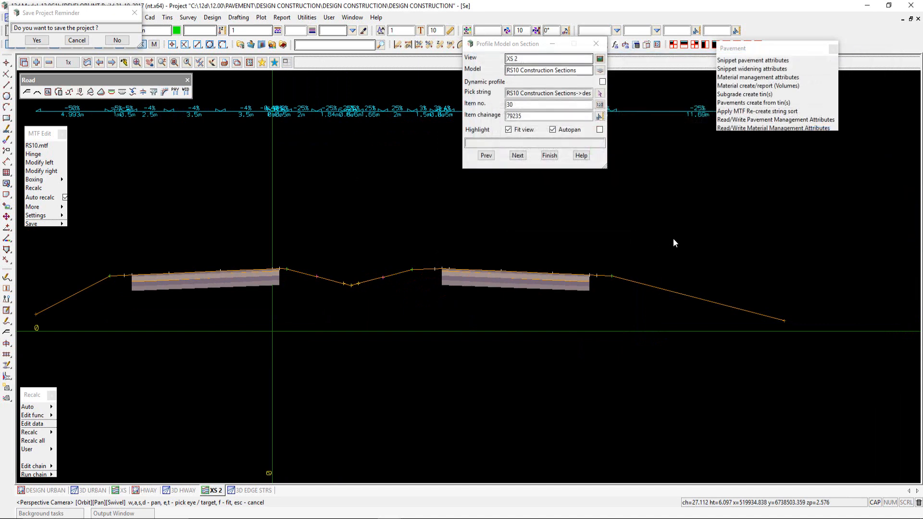
Open the left modifiers of RS10.mtf clear of the section and examine the BATTER LHS named grade modifier.
{"action": "scroll", "coordinate": [379, 231], "scroll_direction": "up", "scroll_amount": 4}
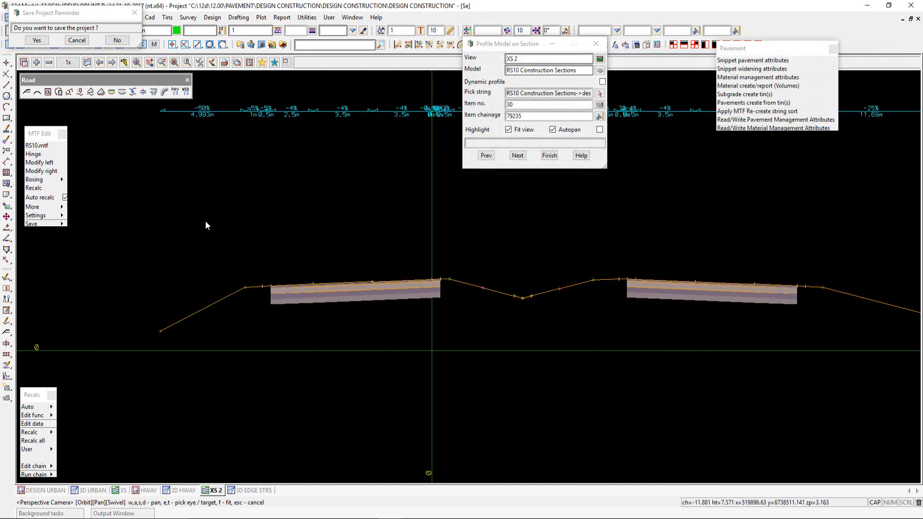
{"action": "left_click", "coordinate": [41, 164]}
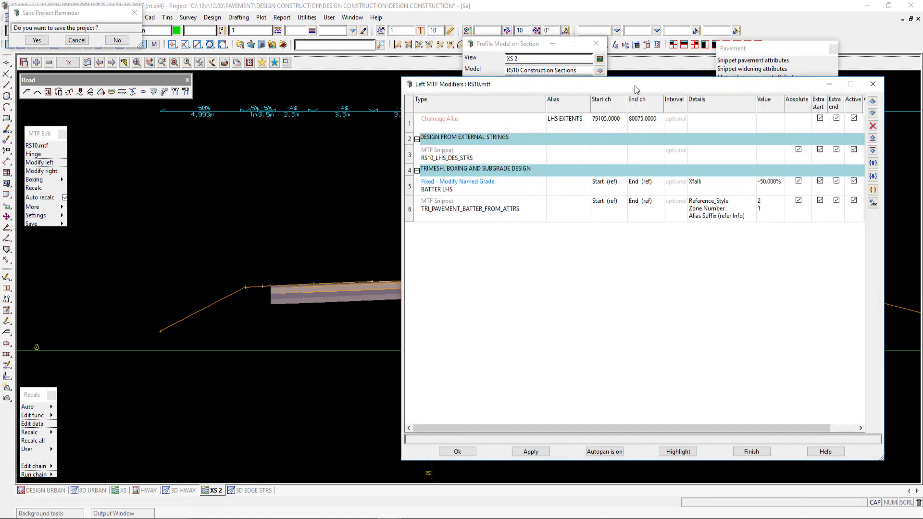
{"action": "left_click_drag", "start_coordinate": [635, 85], "coordinate": [697, 34]}
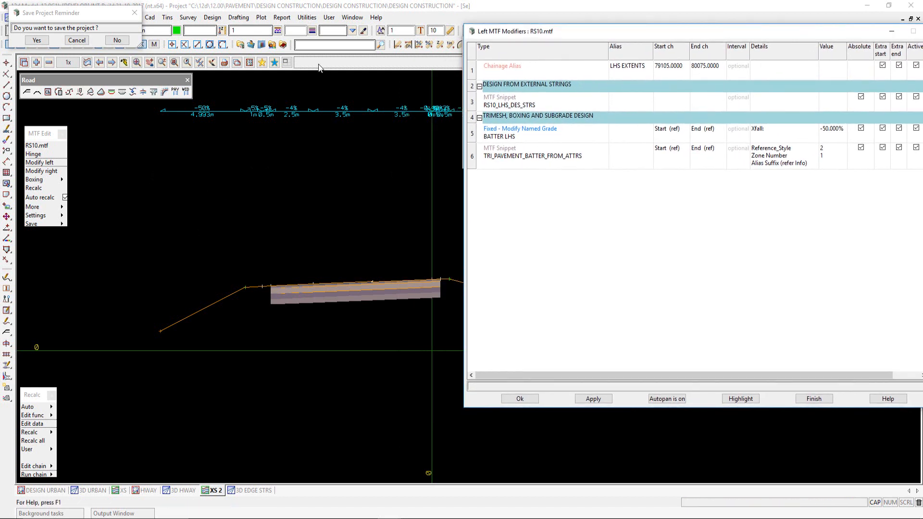
{"action": "scroll", "coordinate": [207, 308], "scroll_direction": "down", "scroll_amount": 3}
{"action": "scroll", "coordinate": [252, 313], "scroll_direction": "up", "scroll_amount": 5}
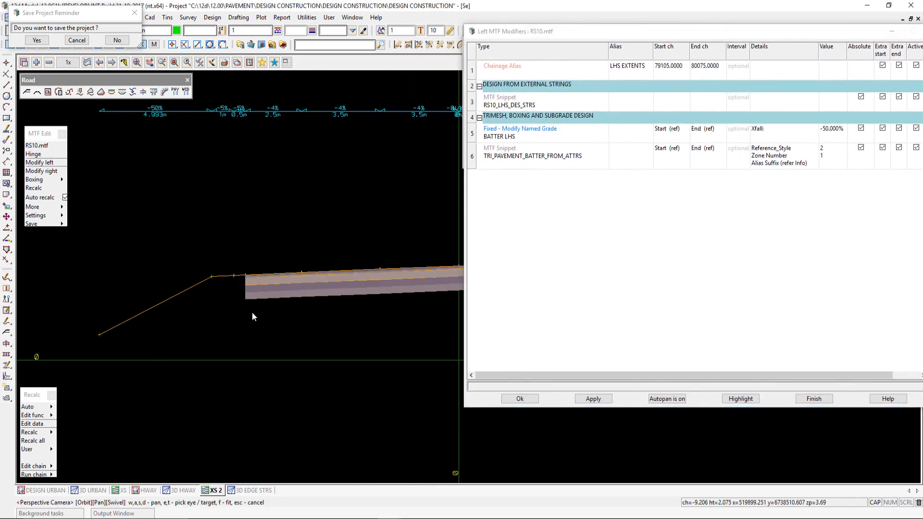
{"action": "scroll", "coordinate": [252, 313], "scroll_direction": "down", "scroll_amount": 1}
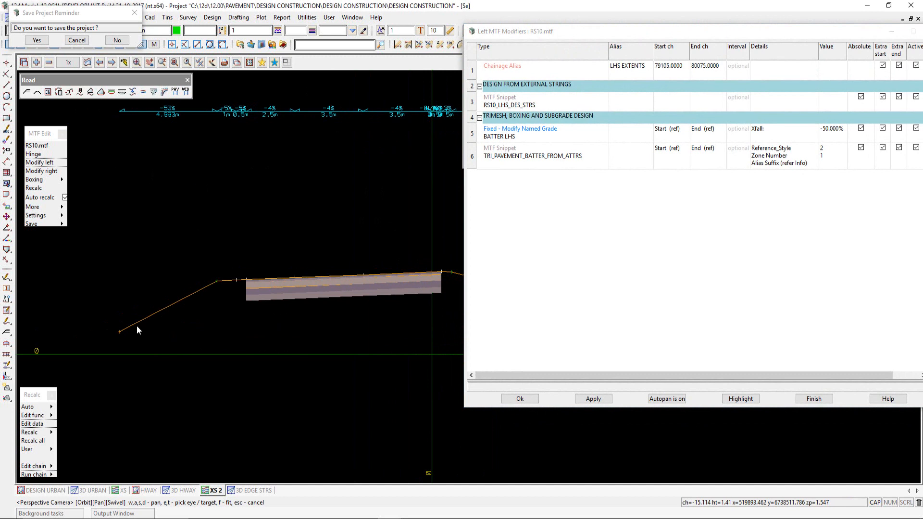
{"action": "double_click", "coordinate": [541, 129]}
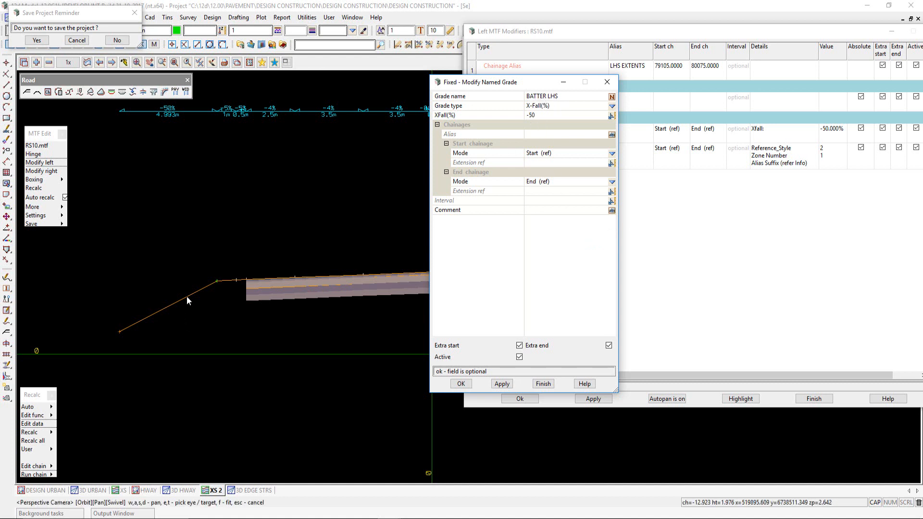
{"action": "left_click", "coordinate": [541, 385]}
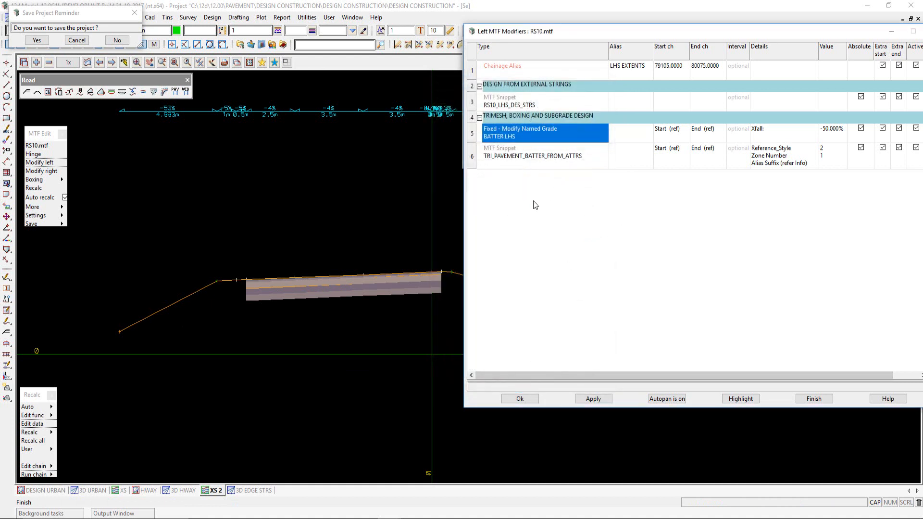
Open the TRI_PAVEMENT_BATTER_FROM_ATTRS snippet on the left side and review its start link mode choices.
{"action": "left_click", "coordinate": [542, 158]}
{"action": "double_click", "coordinate": [540, 157]}
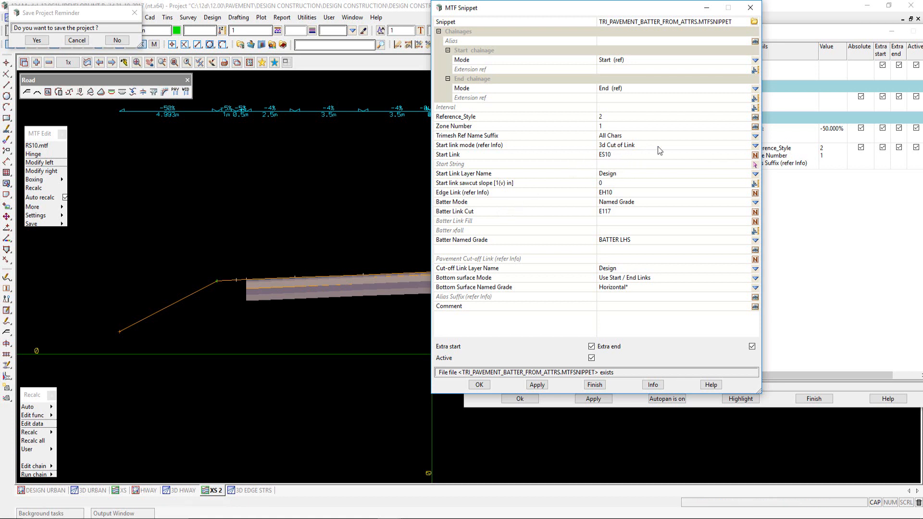
{"action": "left_click", "coordinate": [756, 145]}
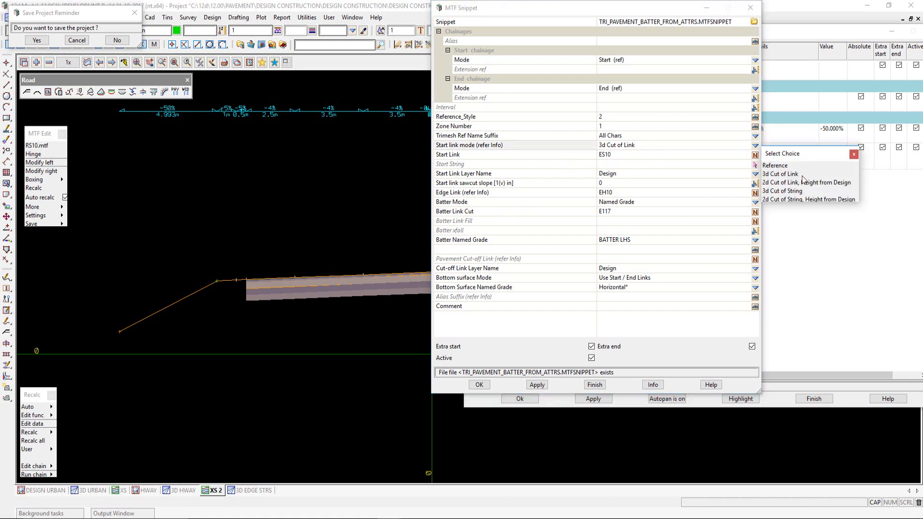
{"action": "left_click", "coordinate": [853, 155]}
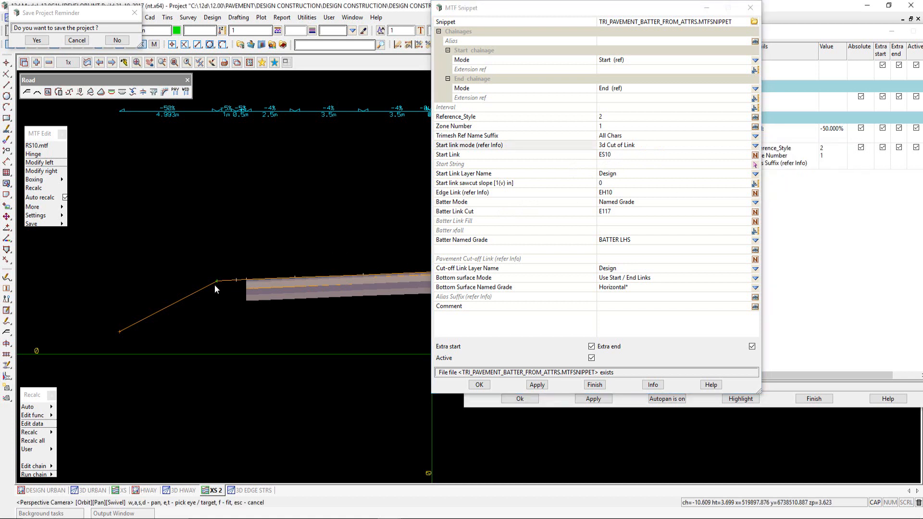
Inspect the batter edge in section, review the snippet's batter mode choices, and apply it with Named Grade kept.
{"action": "scroll", "coordinate": [196, 305], "scroll_direction": "up", "scroll_amount": 2}
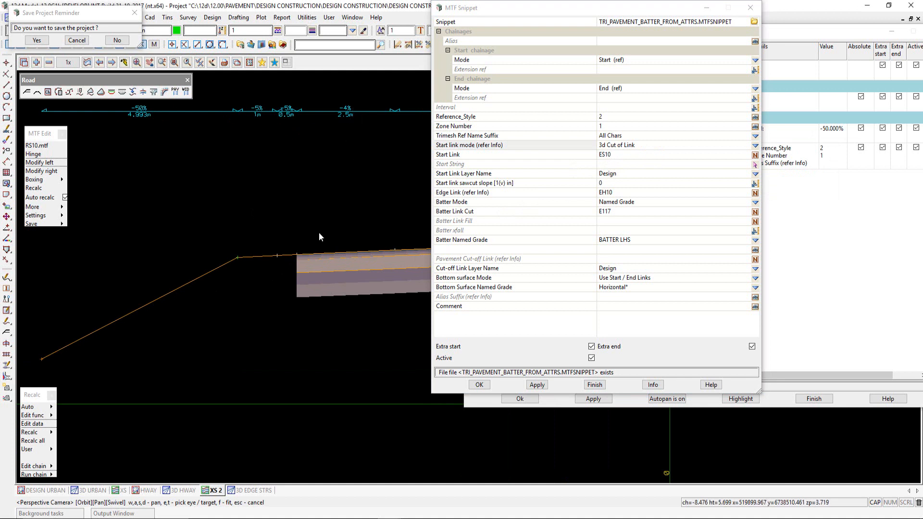
{"action": "scroll", "coordinate": [325, 243], "scroll_direction": "down", "scroll_amount": 1}
{"action": "scroll", "coordinate": [239, 283], "scroll_direction": "up", "scroll_amount": 1}
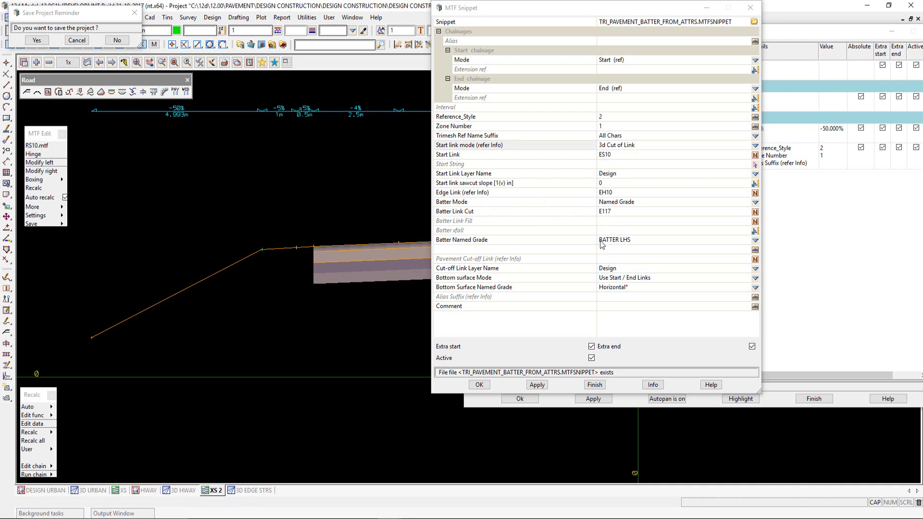
{"action": "left_click", "coordinate": [755, 203]}
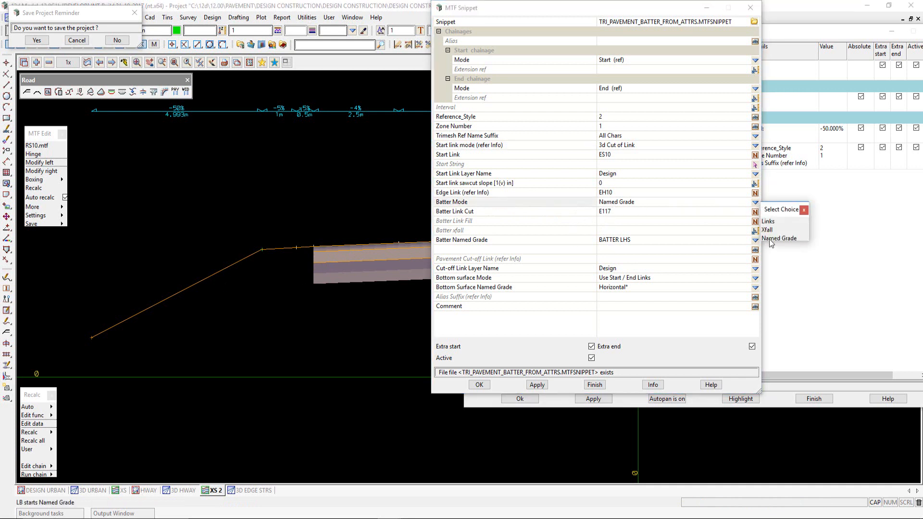
{"action": "left_click", "coordinate": [804, 210]}
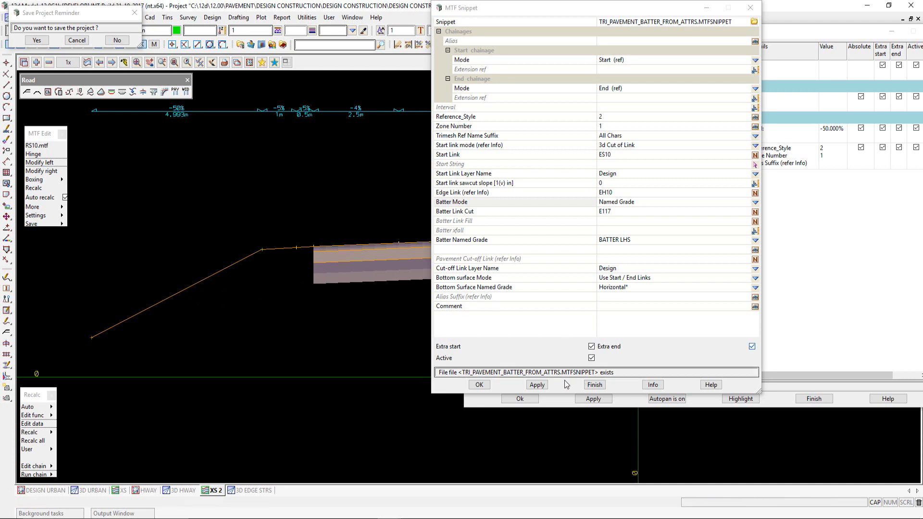
{"action": "left_click", "coordinate": [537, 385]}
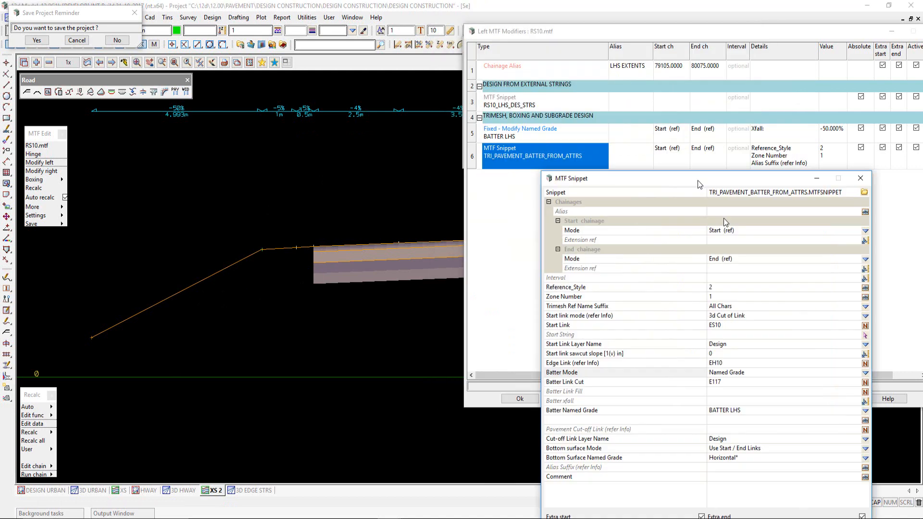
Recalculate RS10 and profile the next construction section in XS 2, with Fit view turned off, to inspect the batter edge.
{"action": "left_click_drag", "start_coordinate": [623, 32], "coordinate": [883, 194]}
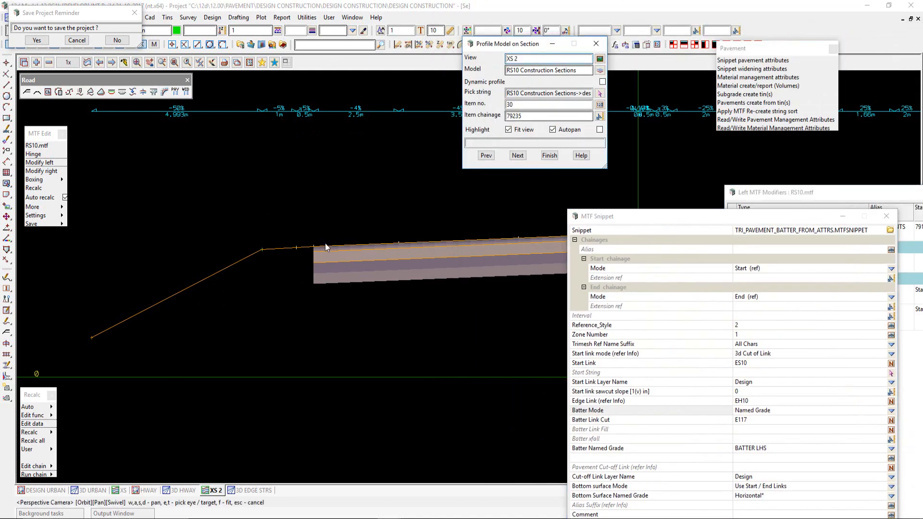
{"action": "left_click", "coordinate": [33, 189]}
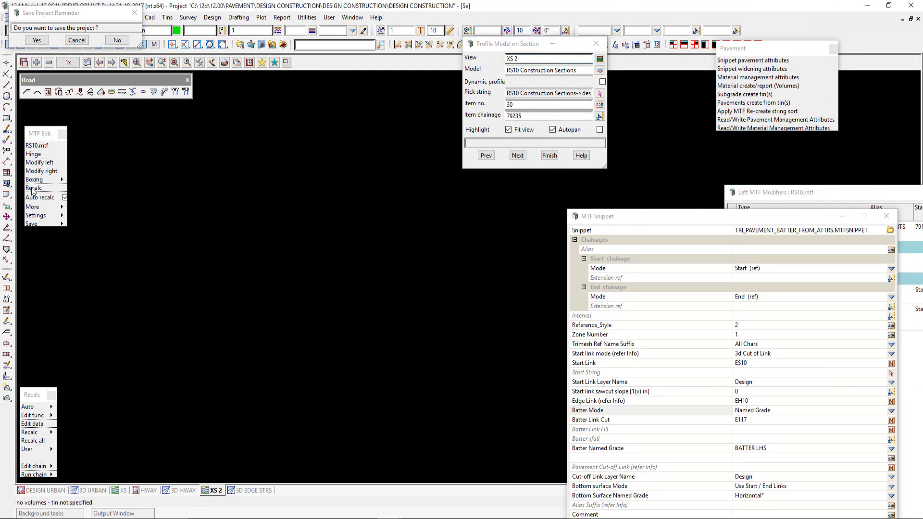
{"action": "left_click", "coordinate": [517, 156]}
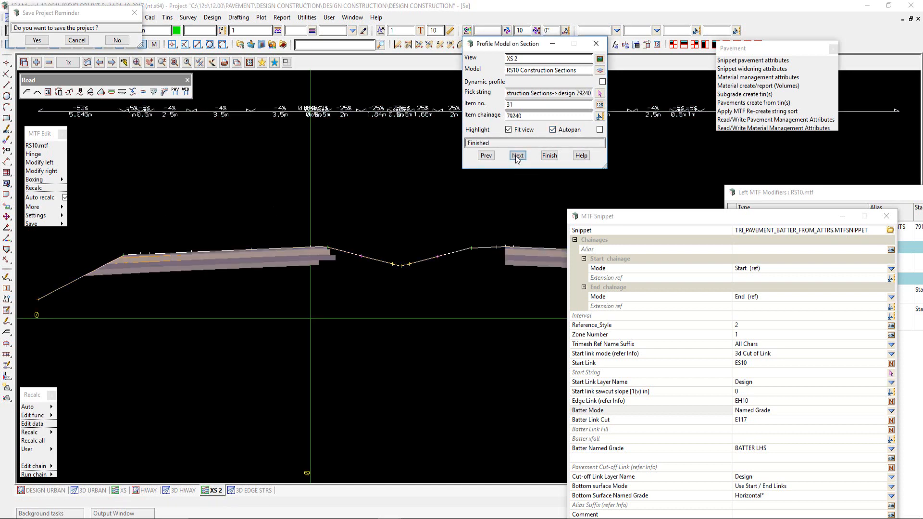
{"action": "left_click", "coordinate": [508, 130]}
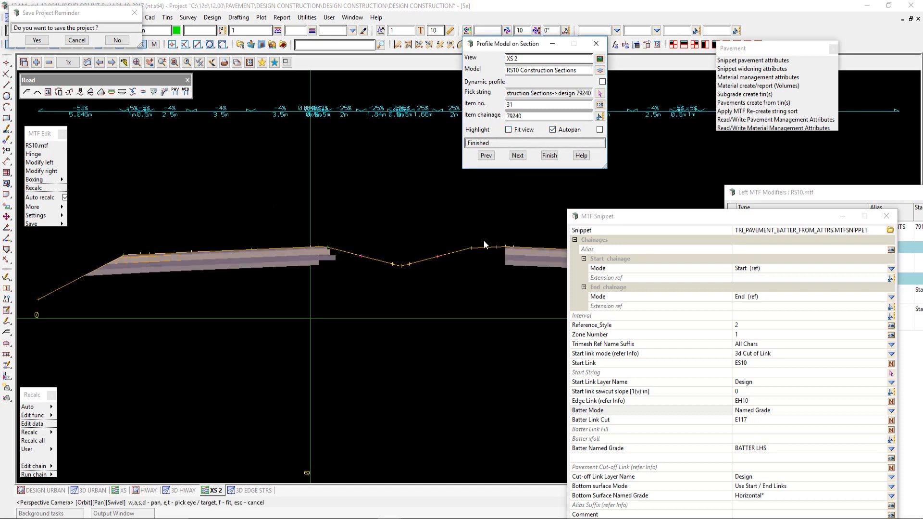
{"action": "scroll", "coordinate": [290, 260], "scroll_direction": "up", "scroll_amount": 5}
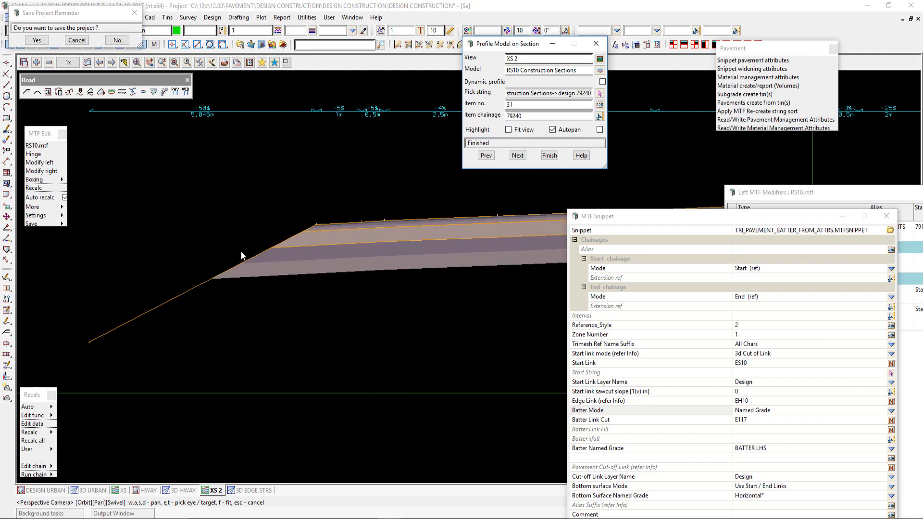
{"action": "scroll", "coordinate": [241, 252], "scroll_direction": "up", "scroll_amount": 2}
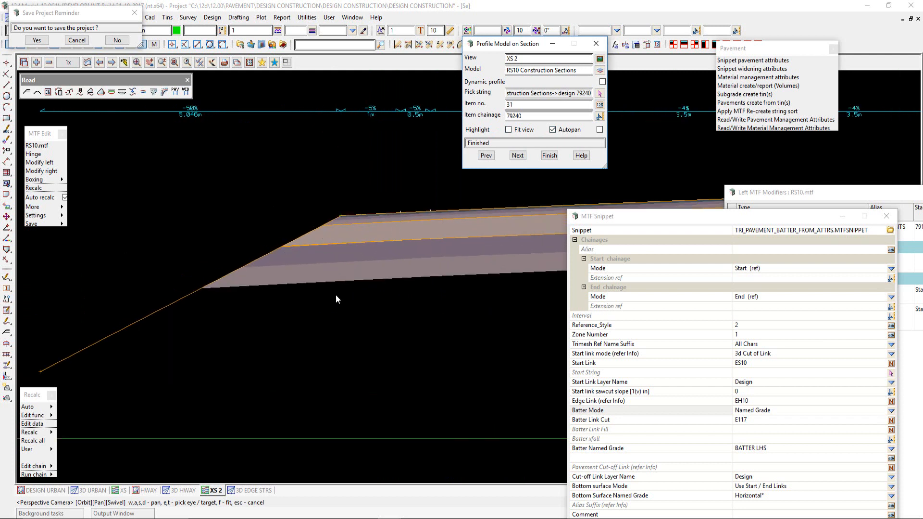
Inquire on the left batter mesh LUZ-L-RS10 and the adjoining LUZ pavement mesh in section.
{"action": "key", "text": "F2"}
{"action": "left_click", "coordinate": [354, 282]}
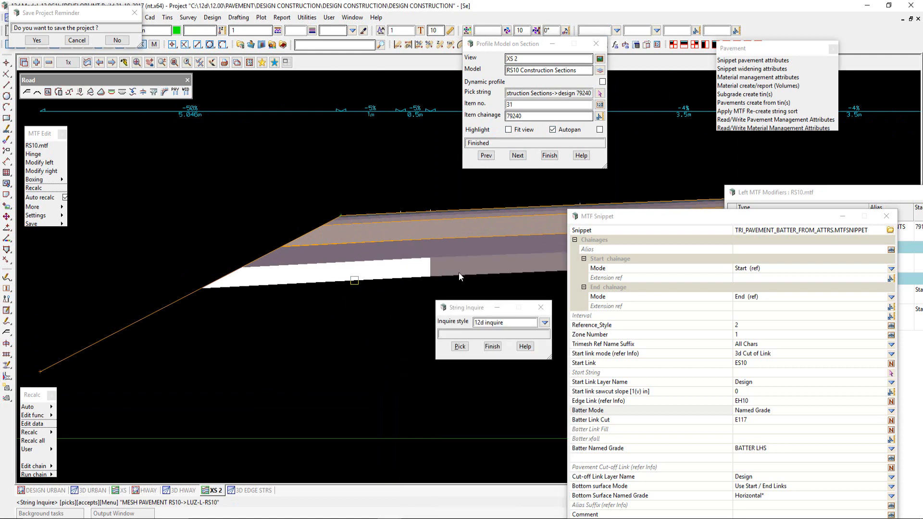
{"action": "left_click", "coordinate": [410, 279]}
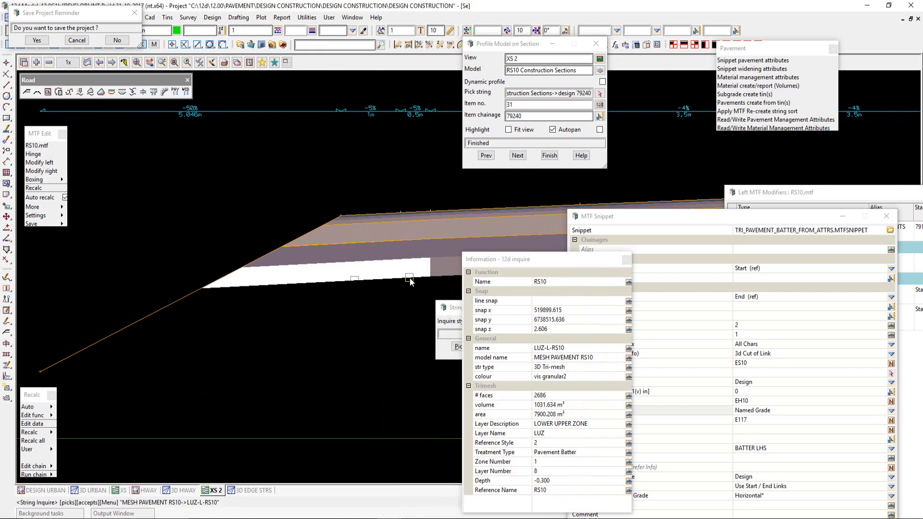
{"action": "left_click", "coordinate": [444, 277]}
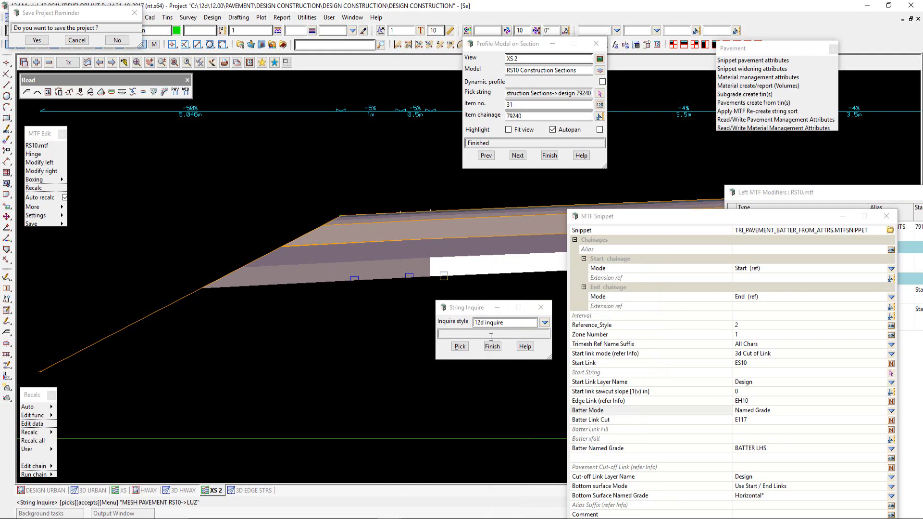
{"action": "left_click", "coordinate": [492, 347]}
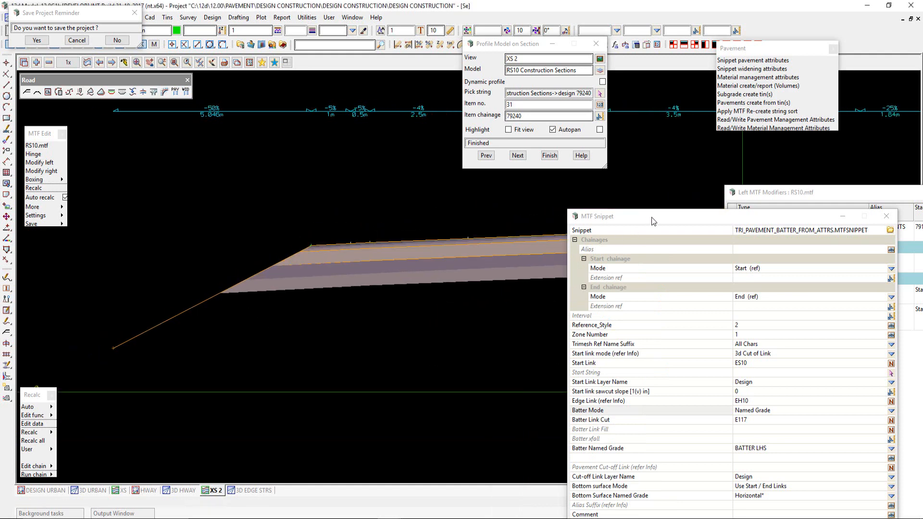
Accept the TRI_PAVEMENT_BATTER_FROM_ATTRS snippet and the left modifiers of RS10.mtf.
{"action": "left_click_drag", "start_coordinate": [653, 221], "coordinate": [480, 91]}
{"action": "left_click", "coordinate": [442, 464]}
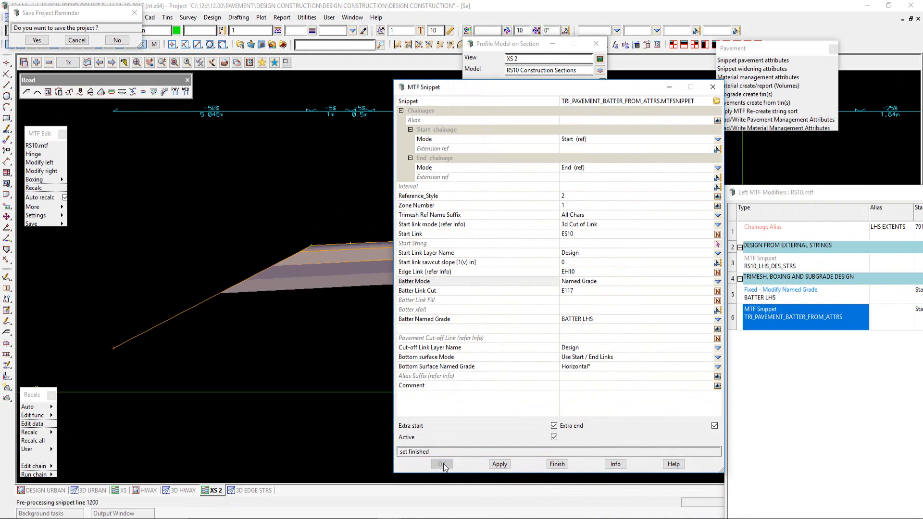
{"action": "left_click_drag", "start_coordinate": [812, 194], "coordinate": [465, 71]}
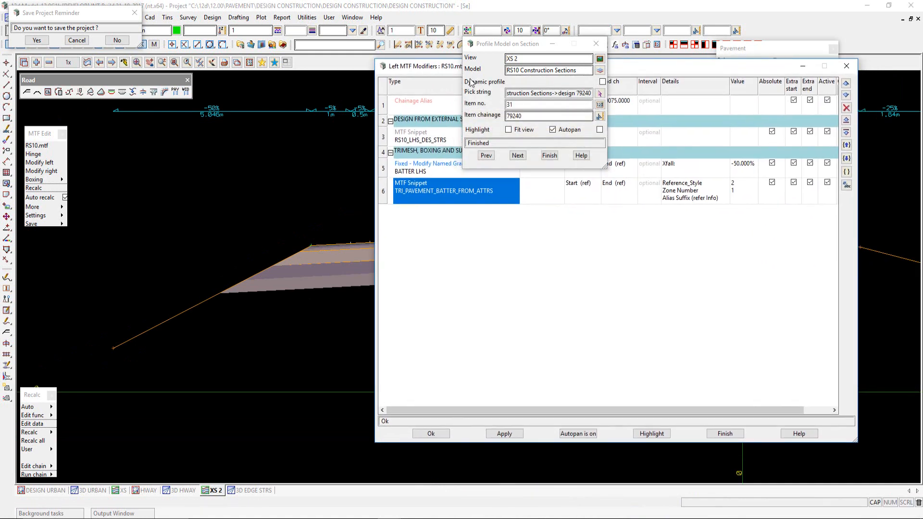
{"action": "left_click", "coordinate": [429, 433]}
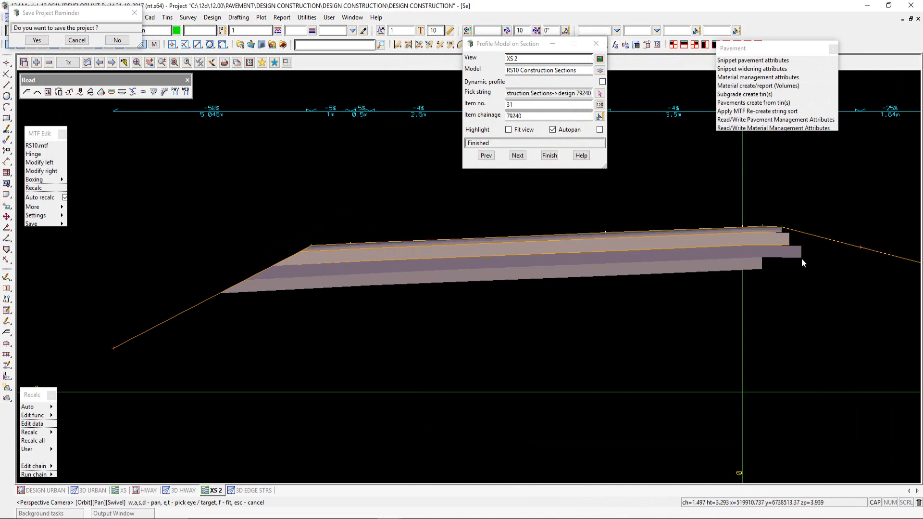
Inspect the stepped pavement edge on the median side in section and inquire on its LUZ and SHB meshes.
{"action": "scroll", "coordinate": [397, 290], "scroll_direction": "down", "scroll_amount": 3}
{"action": "scroll", "coordinate": [687, 261], "scroll_direction": "up", "scroll_amount": 7}
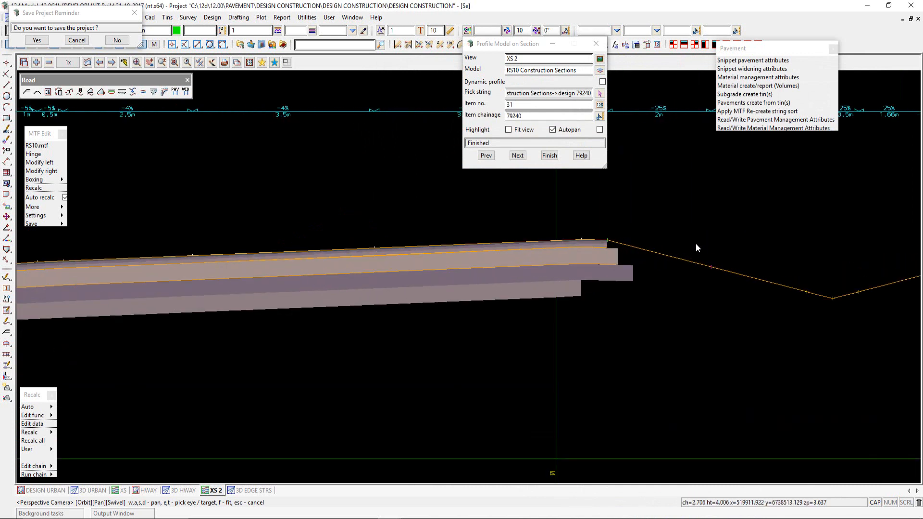
{"action": "scroll", "coordinate": [595, 280], "scroll_direction": "down", "scroll_amount": 1}
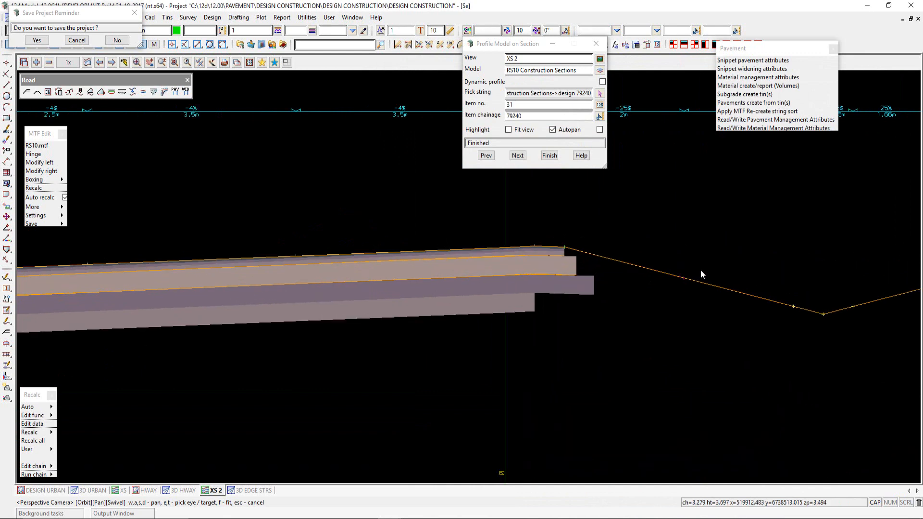
{"action": "key", "text": "i"}
{"action": "left_click", "coordinate": [524, 308]}
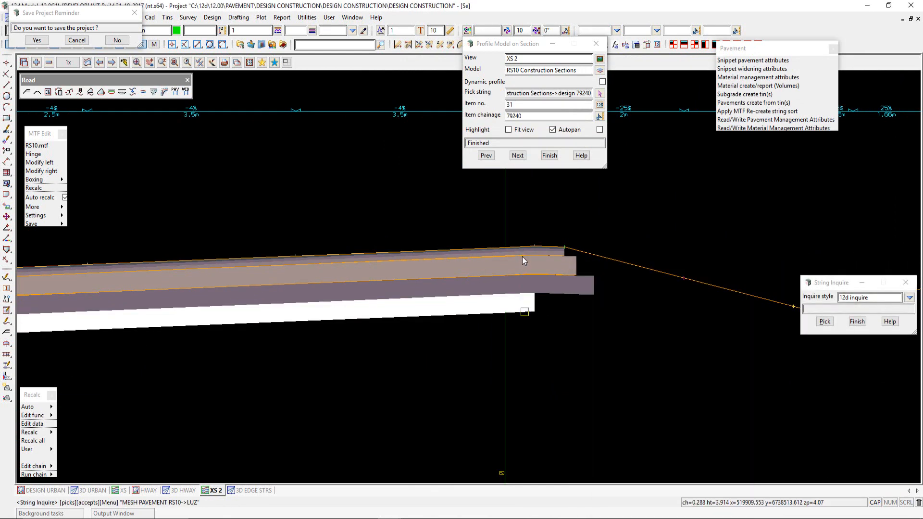
{"action": "left_click", "coordinate": [522, 256]}
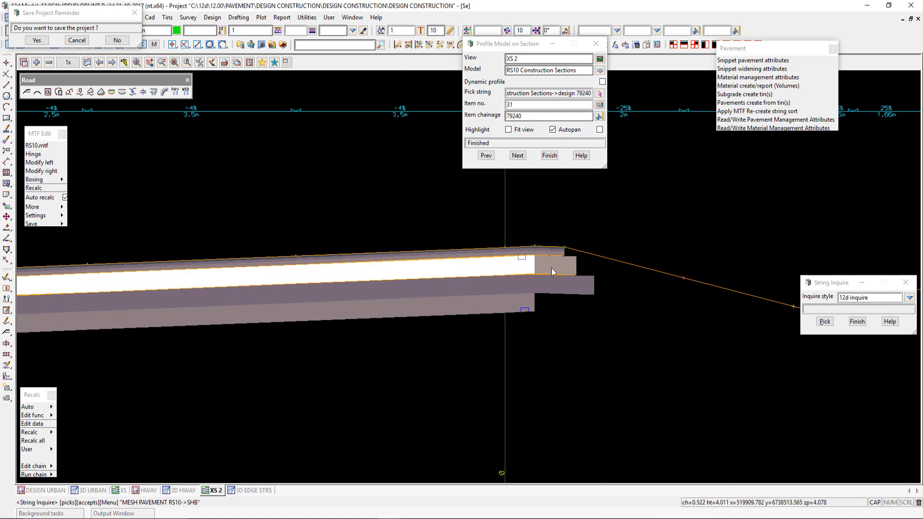
{"action": "left_click", "coordinate": [857, 321]}
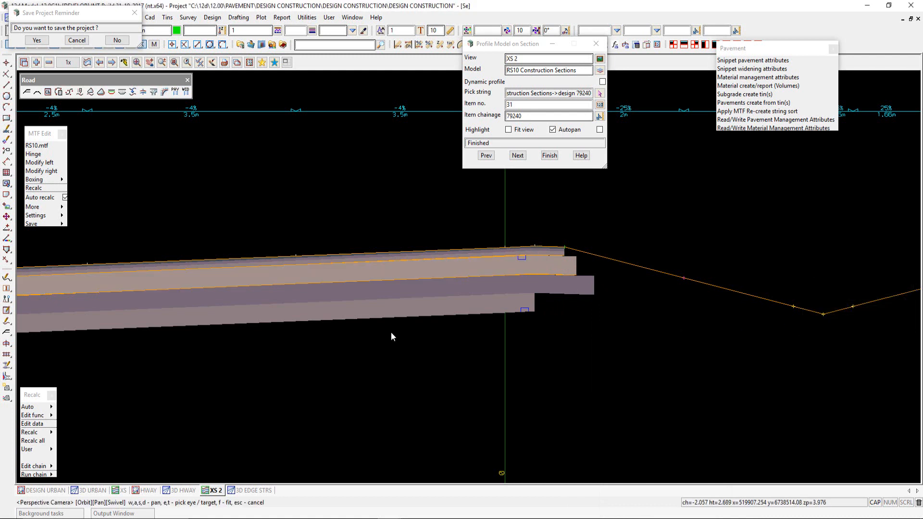
Open the right modifiers of RS10.mtf and examine the BATTER RHS named grade modifier without changing it.
{"action": "scroll", "coordinate": [383, 331], "scroll_direction": "down", "scroll_amount": 3}
{"action": "scroll", "coordinate": [575, 299], "scroll_direction": "up", "scroll_amount": 5}
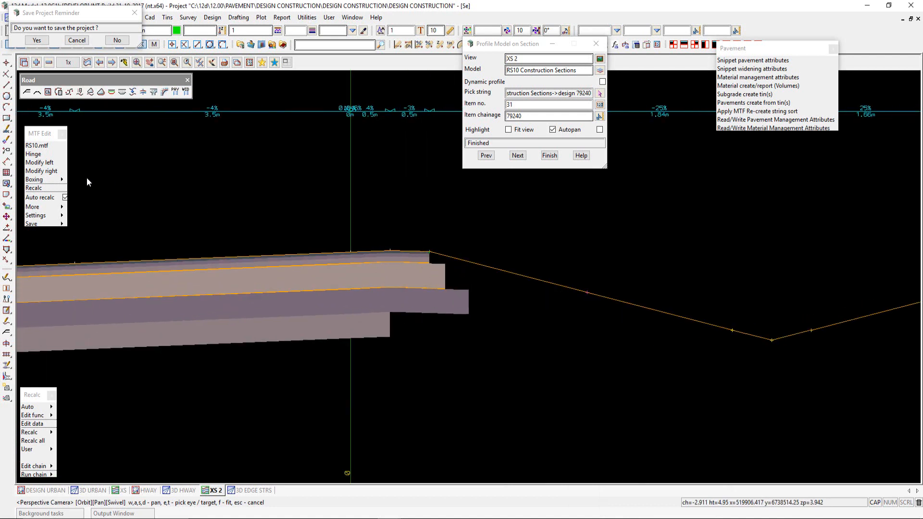
{"action": "left_click", "coordinate": [42, 171]}
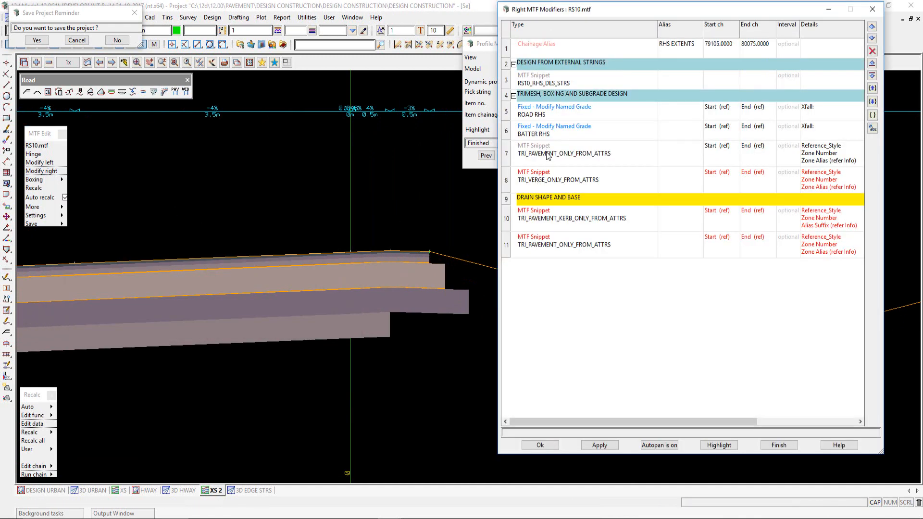
{"action": "left_click", "coordinate": [397, 64]}
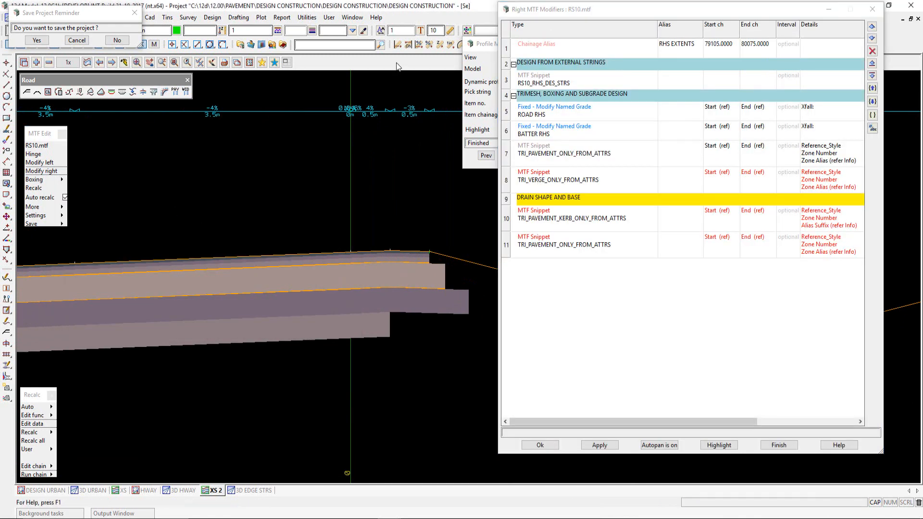
{"action": "scroll", "coordinate": [237, 282], "scroll_direction": "down", "scroll_amount": 4}
{"action": "scroll", "coordinate": [457, 281], "scroll_direction": "up", "scroll_amount": 3}
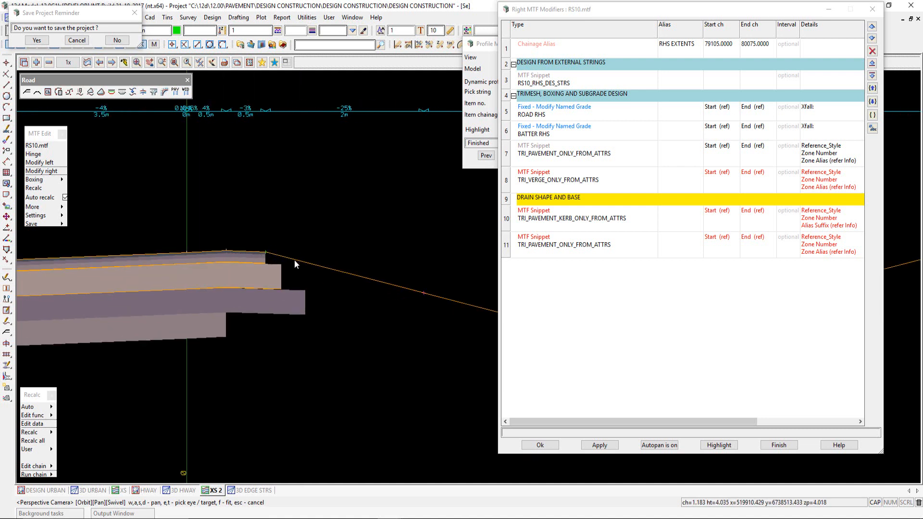
{"action": "double_click", "coordinate": [565, 130]}
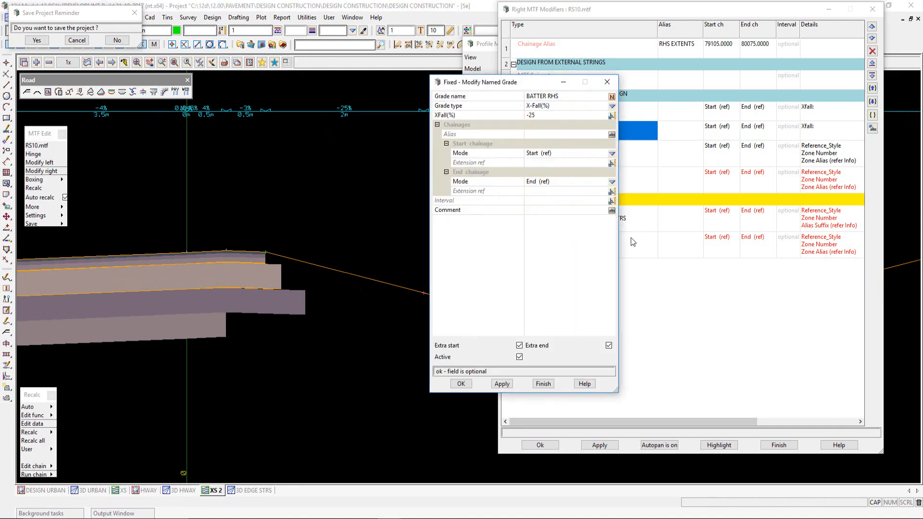
{"action": "left_click", "coordinate": [543, 384]}
Open the right-side TRI_PAVEMENT_ONLY_FROM_ATTRS snippet and examine layers 7 and 5 of Reference_Style_2, Zone_2 in the pavement manager.
{"action": "double_click", "coordinate": [579, 155]}
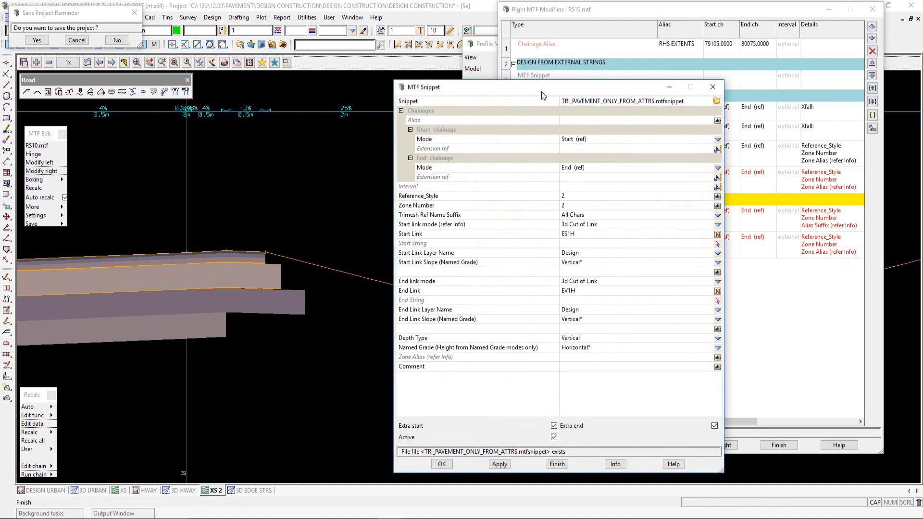
{"action": "left_click_drag", "start_coordinate": [542, 91], "coordinate": [570, 30]}
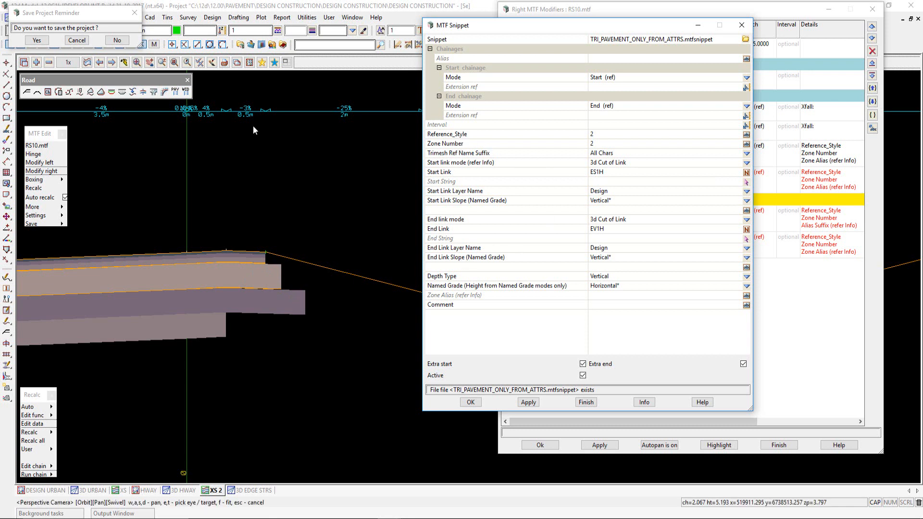
{"action": "left_click", "coordinate": [174, 92]}
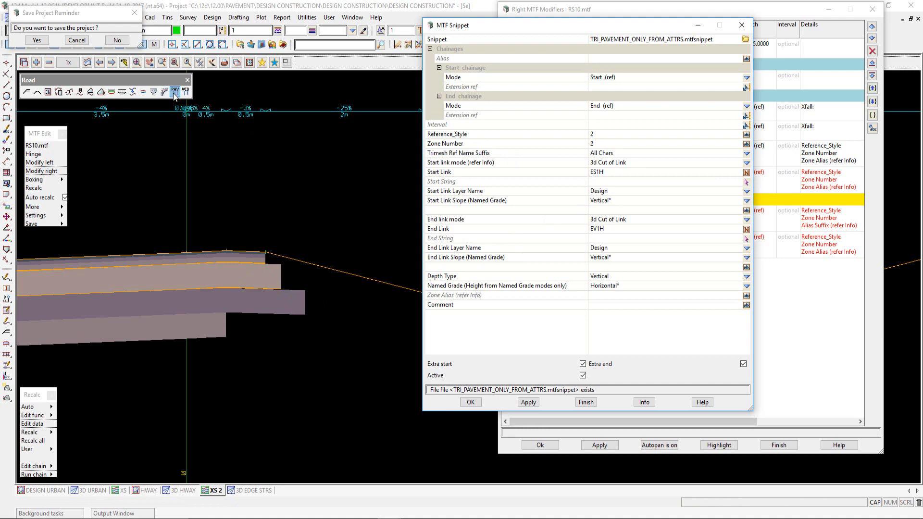
{"action": "left_click_drag", "start_coordinate": [374, 164], "coordinate": [466, 45]}
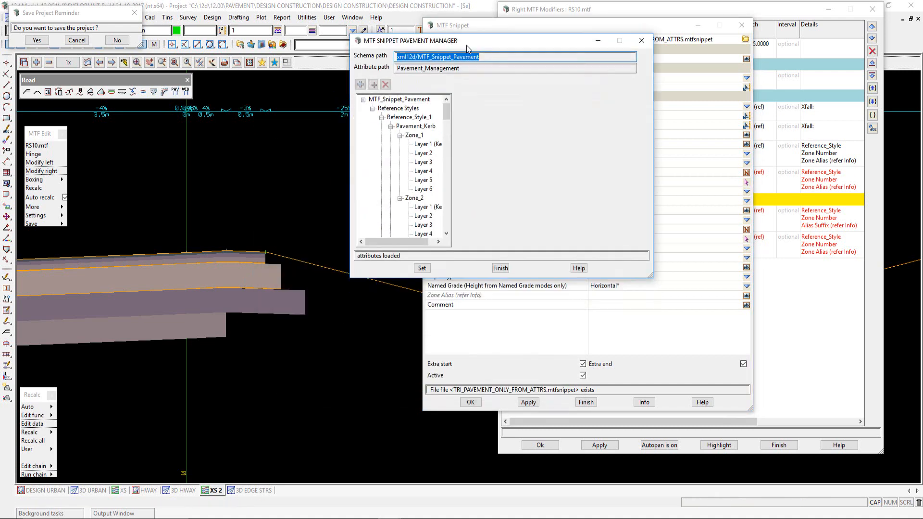
{"action": "left_click", "coordinate": [381, 117]}
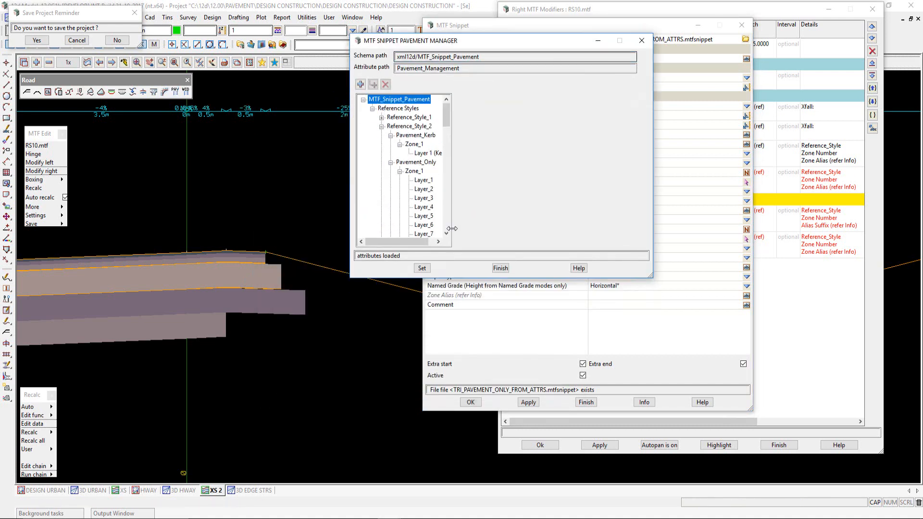
{"action": "scroll", "coordinate": [448, 234], "scroll_direction": "down", "scroll_amount": 5}
{"action": "scroll", "coordinate": [448, 235], "scroll_direction": "down", "scroll_amount": 3}
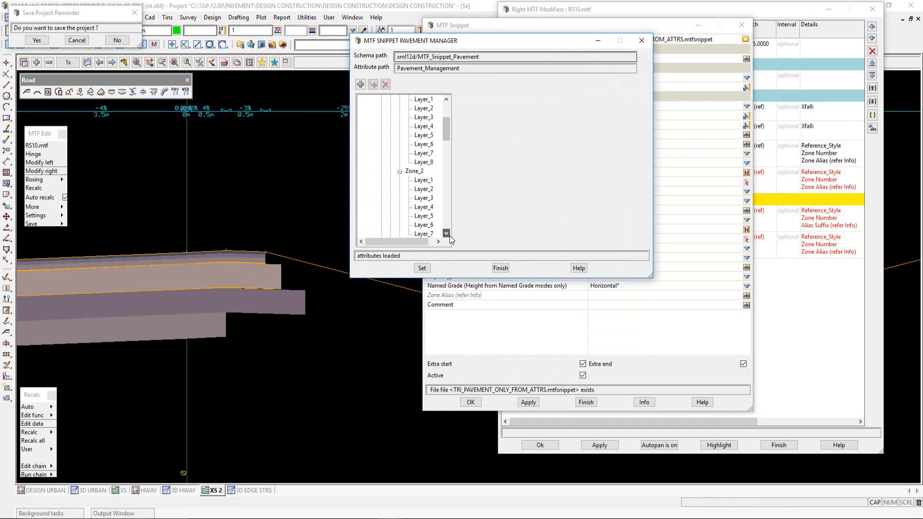
{"action": "left_click", "coordinate": [425, 198]}
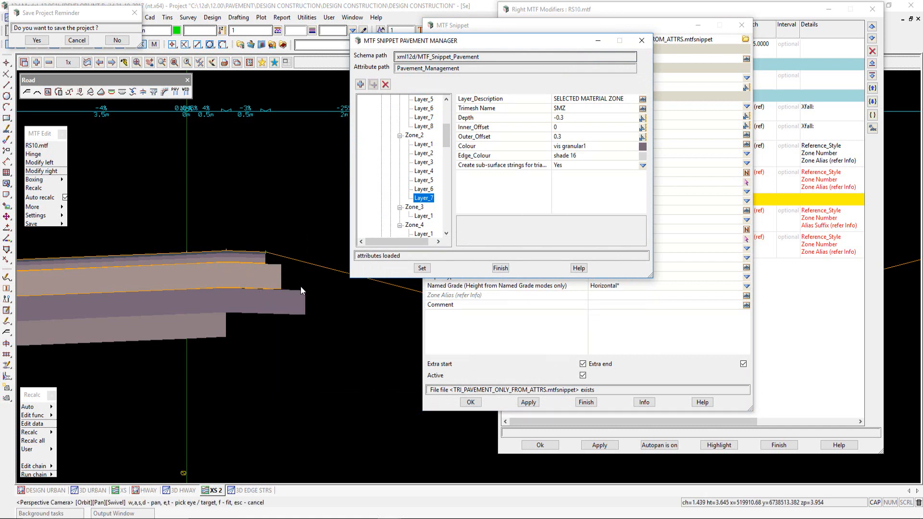
{"action": "left_click", "coordinate": [425, 181]}
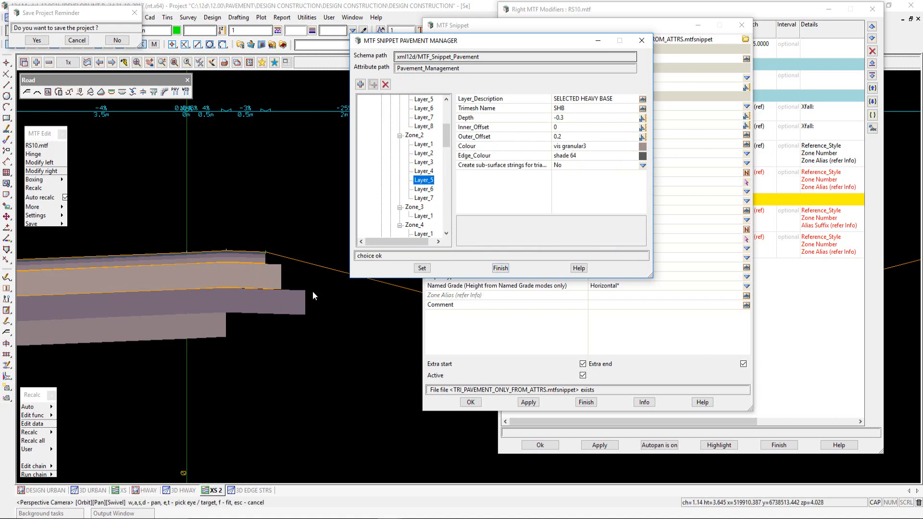
{"action": "left_click", "coordinate": [499, 268]}
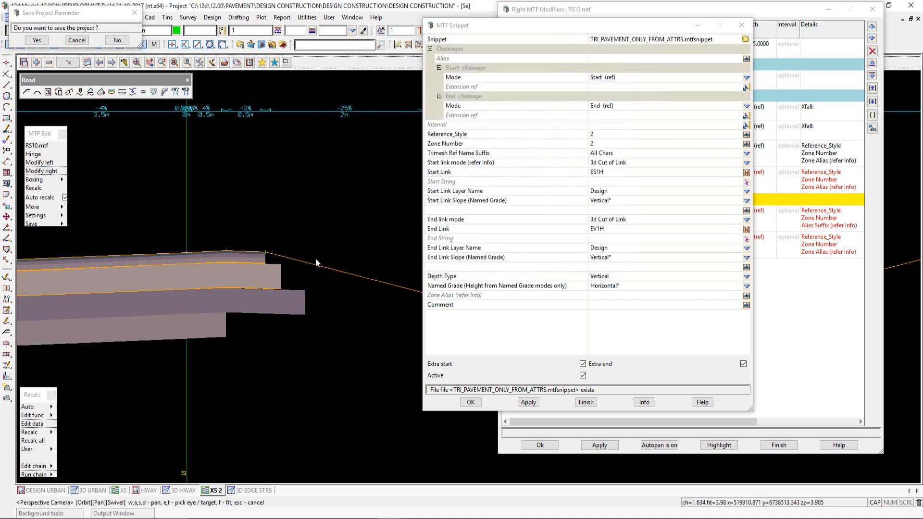
Accept the right-side TRI_PAVEMENT_ONLY_FROM_ATTRS snippet and inspect the stepped layer ends beside the batter in section.
{"action": "middle_click_drag", "start_coordinate": [264, 245], "coordinate": [243, 219]}
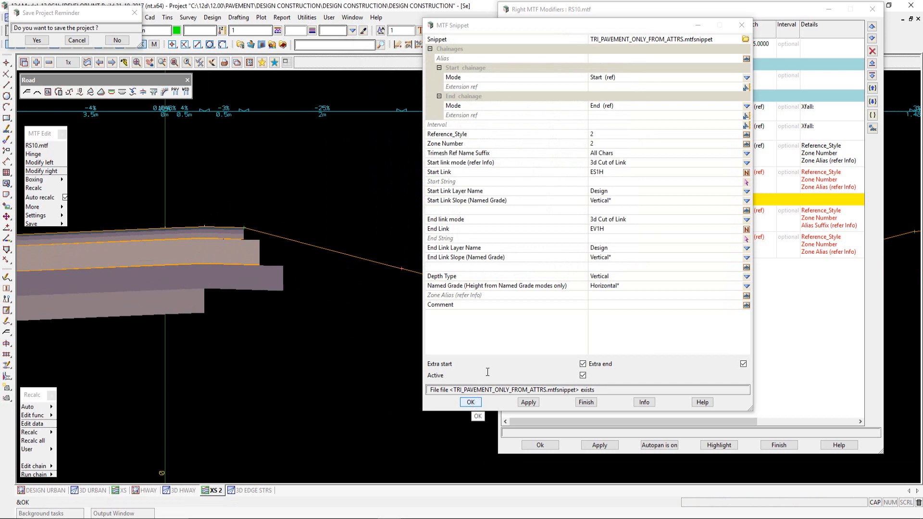
{"action": "left_click", "coordinate": [470, 403]}
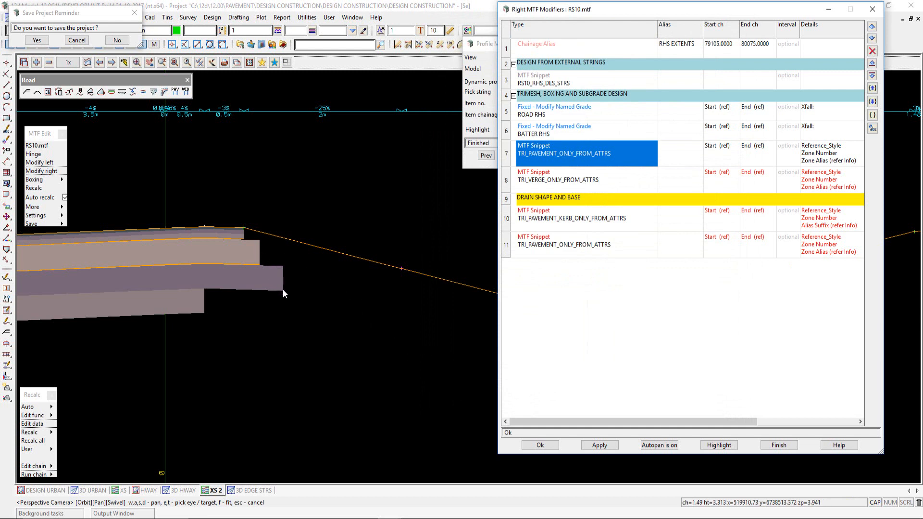
{"action": "scroll", "coordinate": [197, 262], "scroll_direction": "down", "scroll_amount": 2}
{"action": "scroll", "coordinate": [339, 272], "scroll_direction": "up", "scroll_amount": 2}
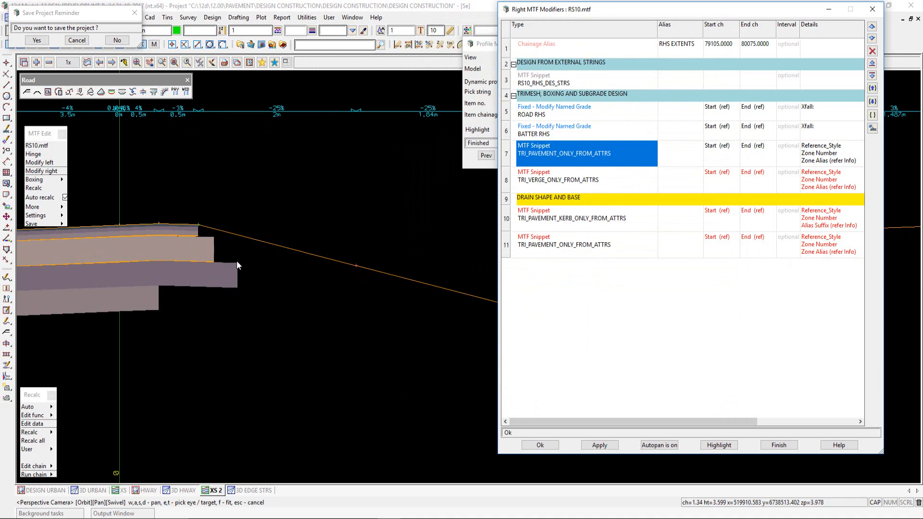
Activate the right-side TRI_VERGE_ONLY_FROM_ATTRS snippet in RS10.mtf and apply it, after reviewing the TRI_PAVEMENT_ONLY_FROM_ATTRS snippet without changing it.
{"action": "double_click", "coordinate": [560, 158]}
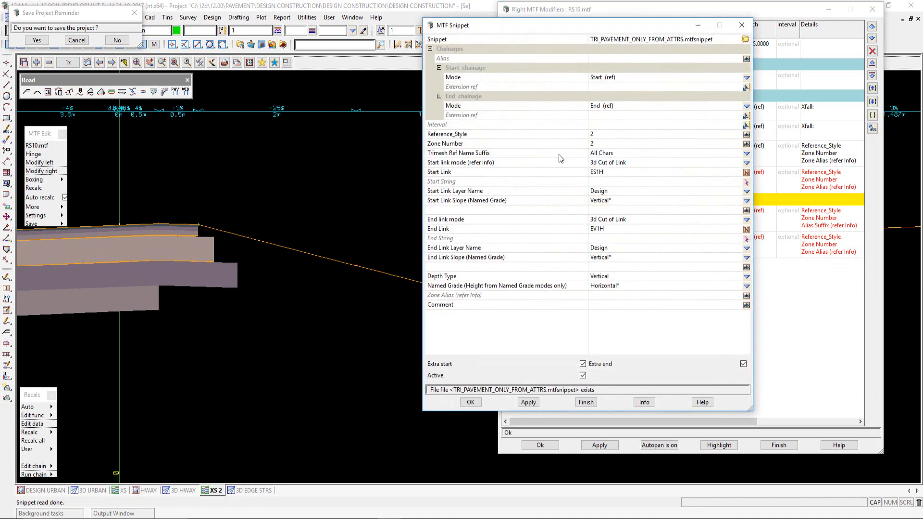
{"action": "left_click", "coordinate": [587, 402]}
{"action": "double_click", "coordinate": [573, 180]}
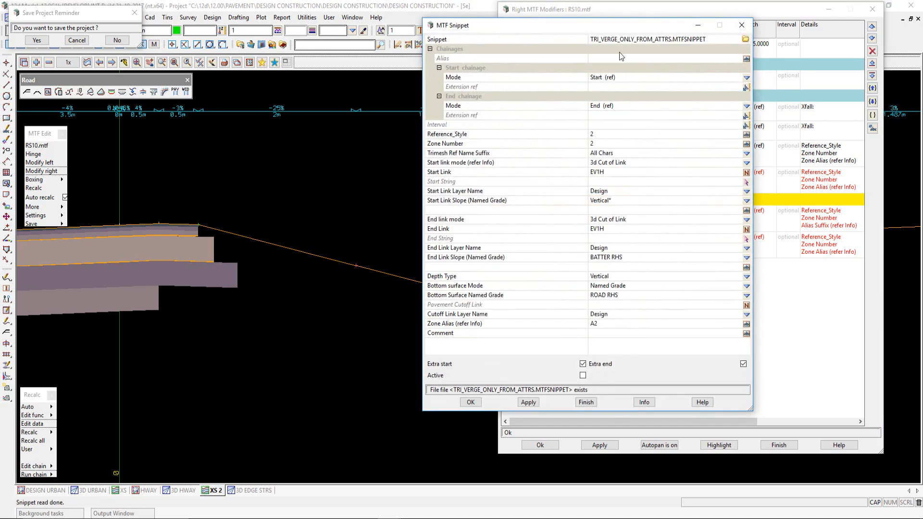
{"action": "left_click", "coordinate": [583, 375]}
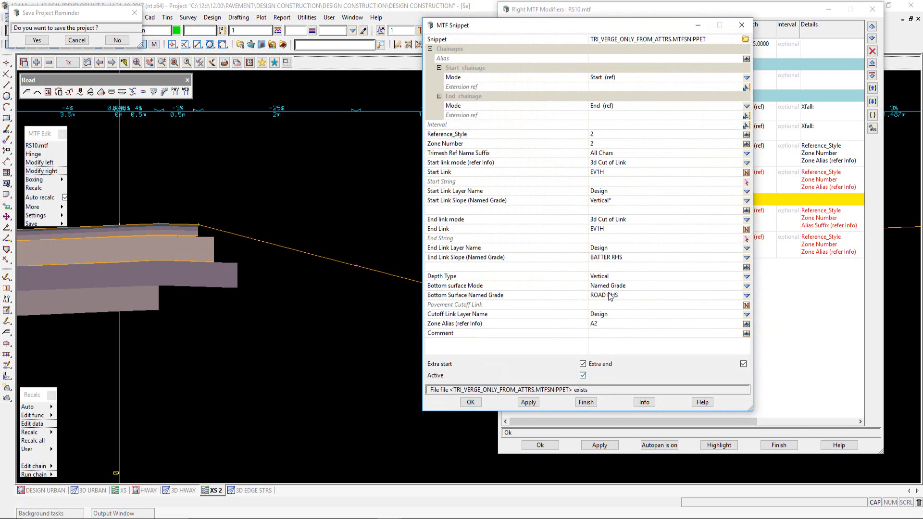
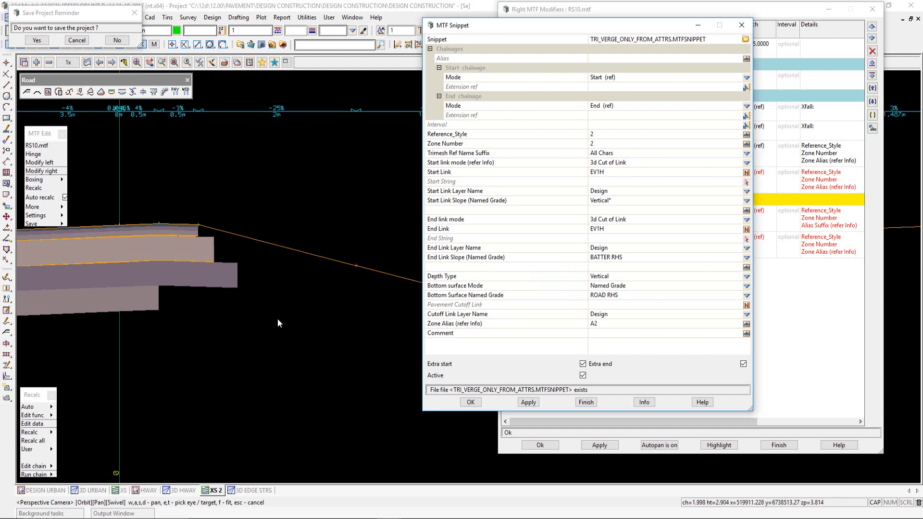
{"action": "left_click", "coordinate": [523, 402]}
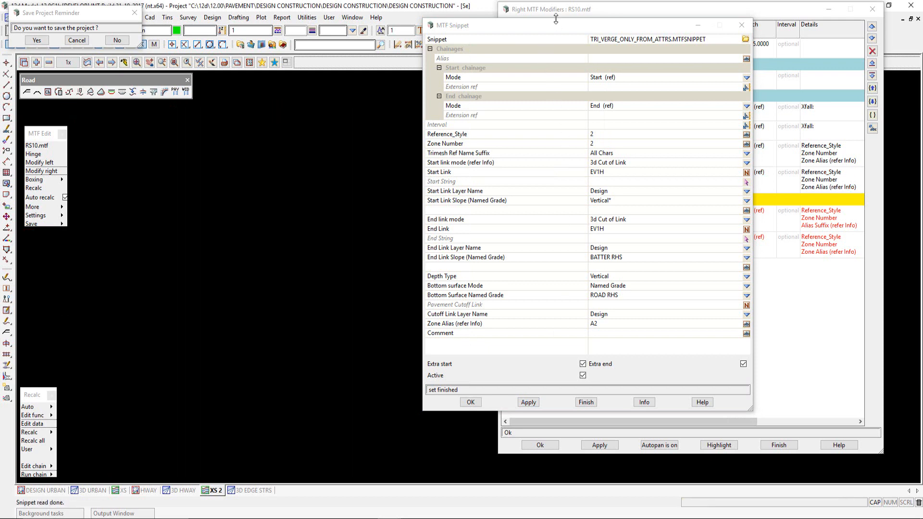
Bring up the RS10 section at chainage 79245 and inspect the verge mesh between the pavement layers and the batter.
{"action": "left_click_drag", "start_coordinate": [557, 23], "coordinate": [687, 148]}
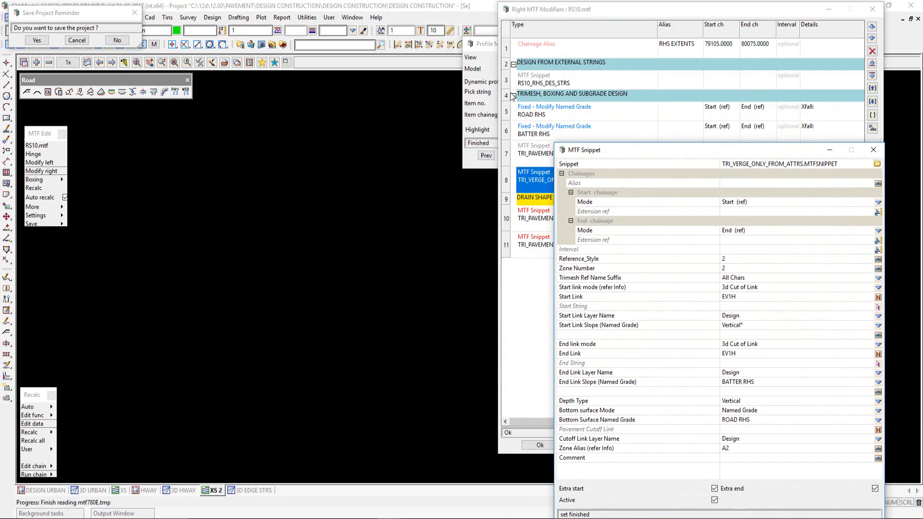
{"action": "left_click_drag", "start_coordinate": [432, 44], "coordinate": [296, 12]}
{"action": "left_click", "coordinate": [330, 119]}
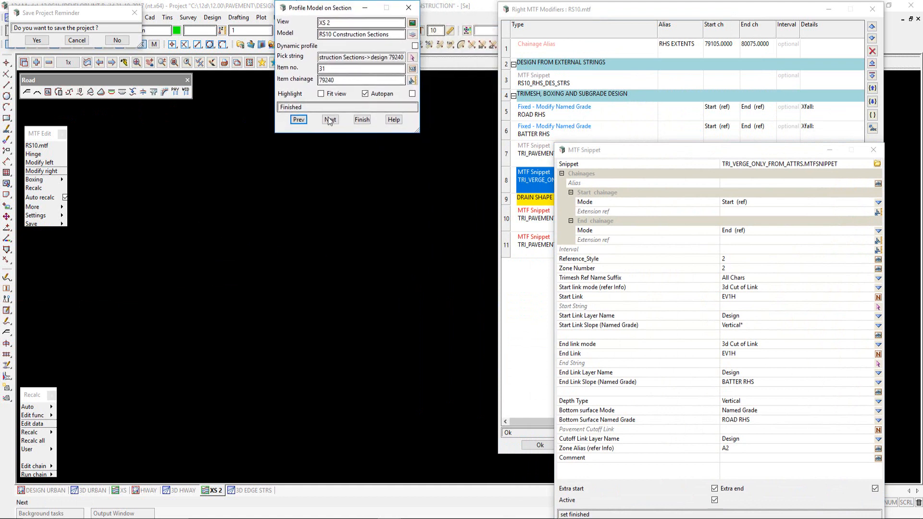
{"action": "scroll", "coordinate": [388, 253], "scroll_direction": "up", "scroll_amount": 3}
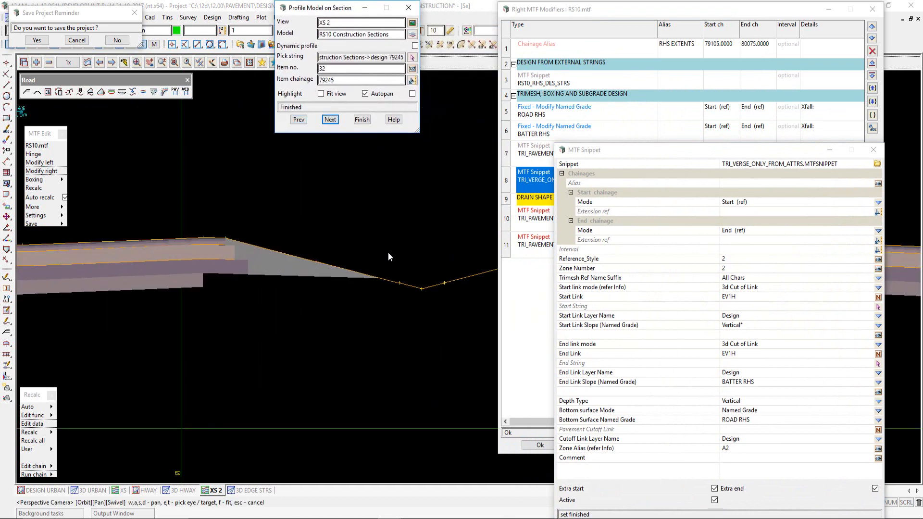
{"action": "scroll", "coordinate": [246, 191], "scroll_direction": "up", "scroll_amount": 1}
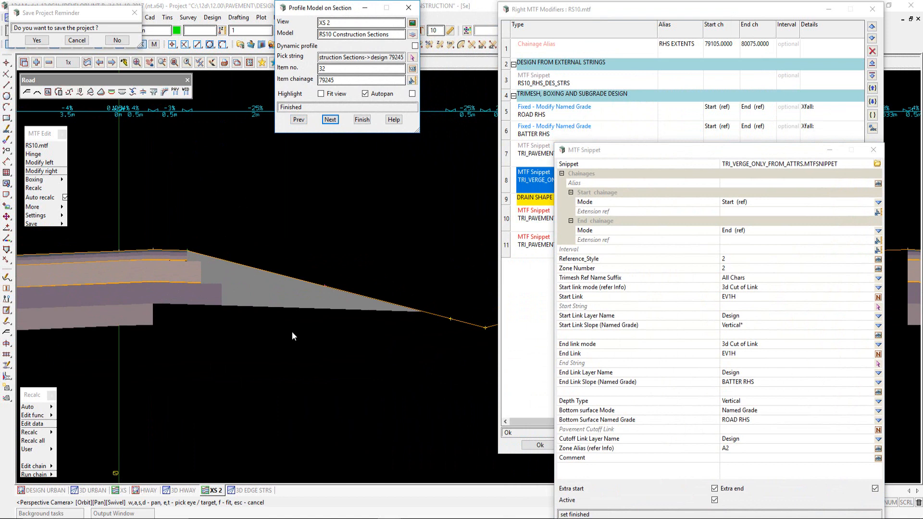
{"action": "scroll", "coordinate": [139, 323], "scroll_direction": "up", "scroll_amount": 1}
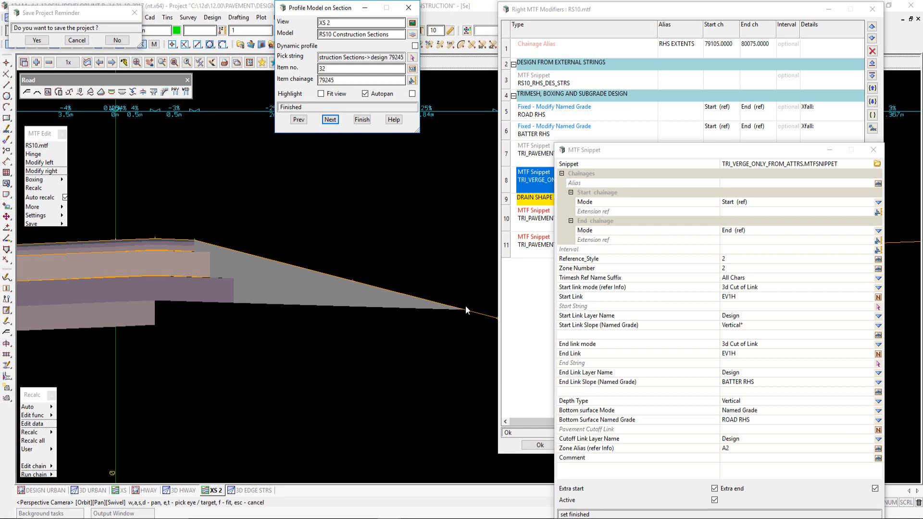
{"action": "scroll", "coordinate": [201, 312], "scroll_direction": "down", "scroll_amount": 1}
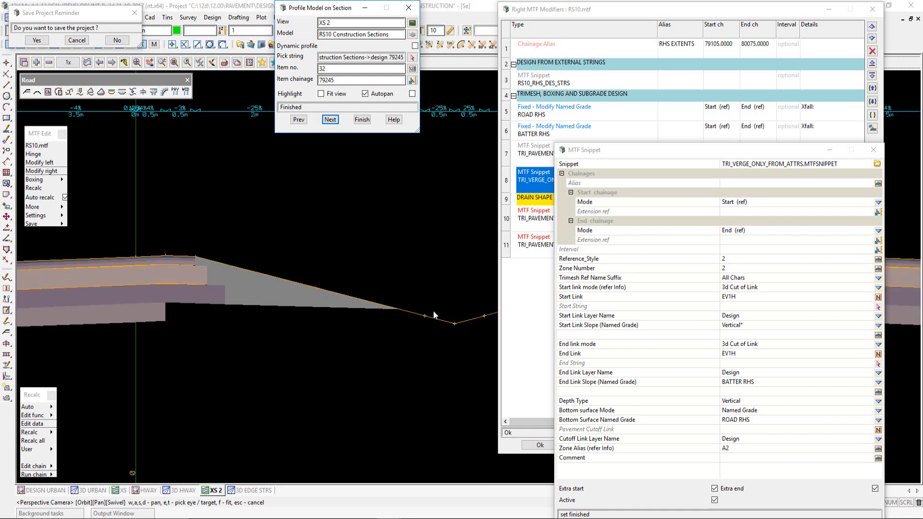
{"action": "scroll", "coordinate": [434, 311], "scroll_direction": "up", "scroll_amount": 1}
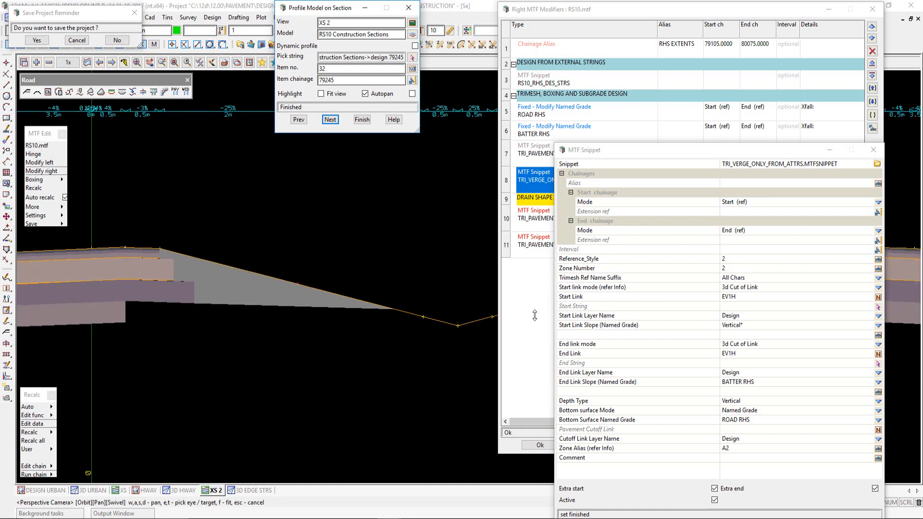
Set the verge snippet's Pavement Cutoff Link to the CUT1 string picked on the batter, apply it and accept the snippet.
{"action": "left_click_drag", "start_coordinate": [683, 151], "coordinate": [628, 17]}
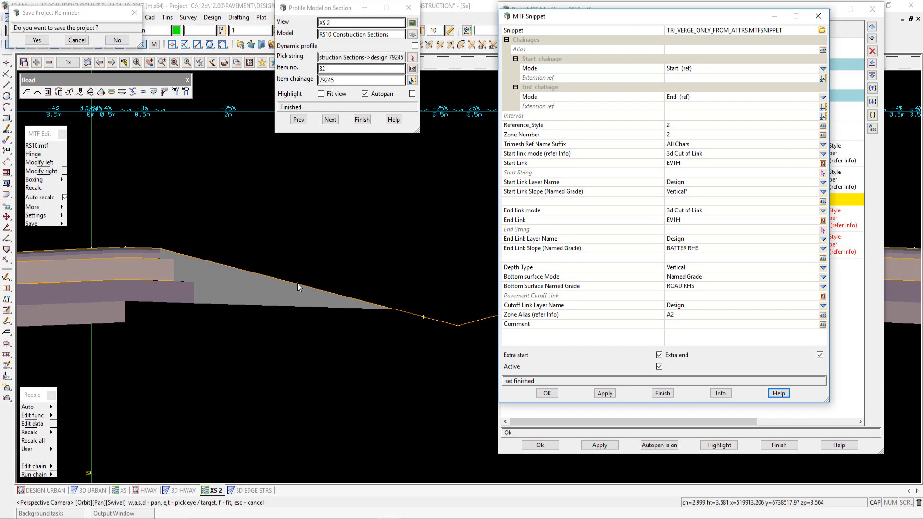
{"action": "left_click", "coordinate": [676, 297]}
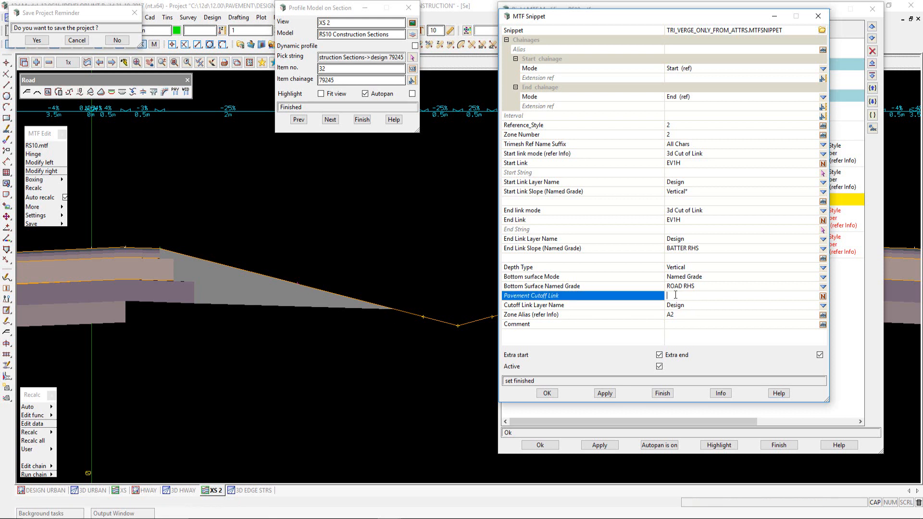
{"action": "middle_click", "coordinate": [676, 297]}
{"action": "left_click", "coordinate": [299, 282]}
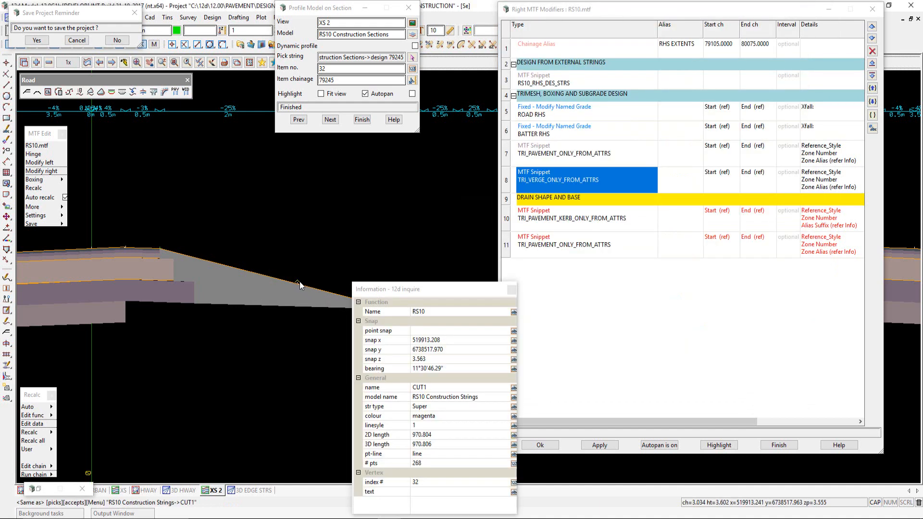
{"action": "middle_click", "coordinate": [299, 281]}
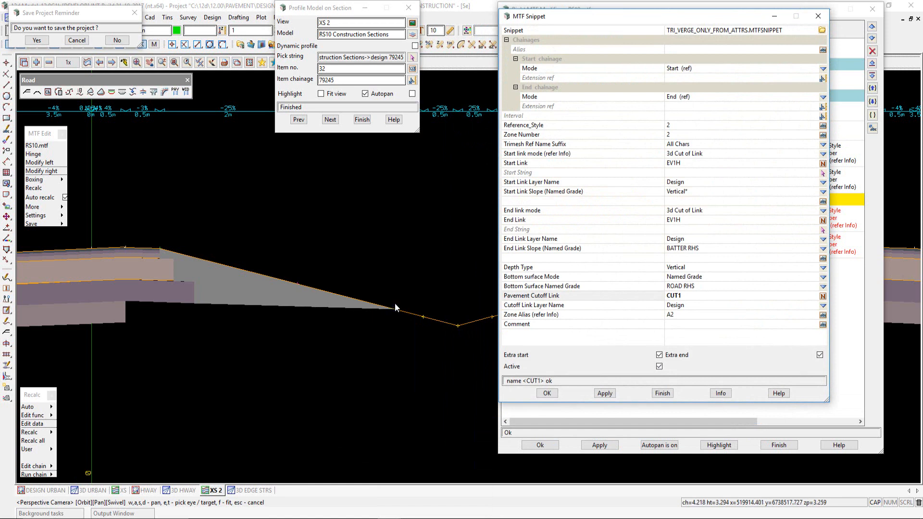
{"action": "left_click", "coordinate": [604, 395]}
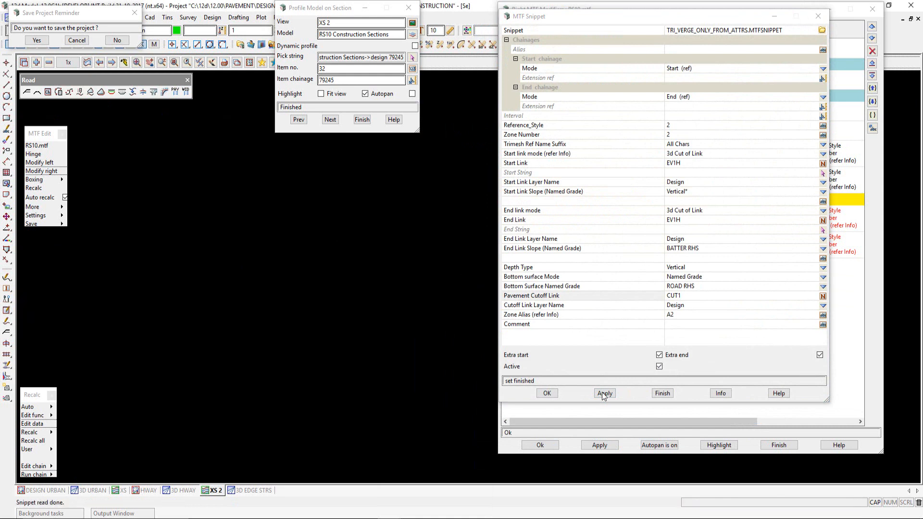
{"action": "left_click", "coordinate": [330, 120]}
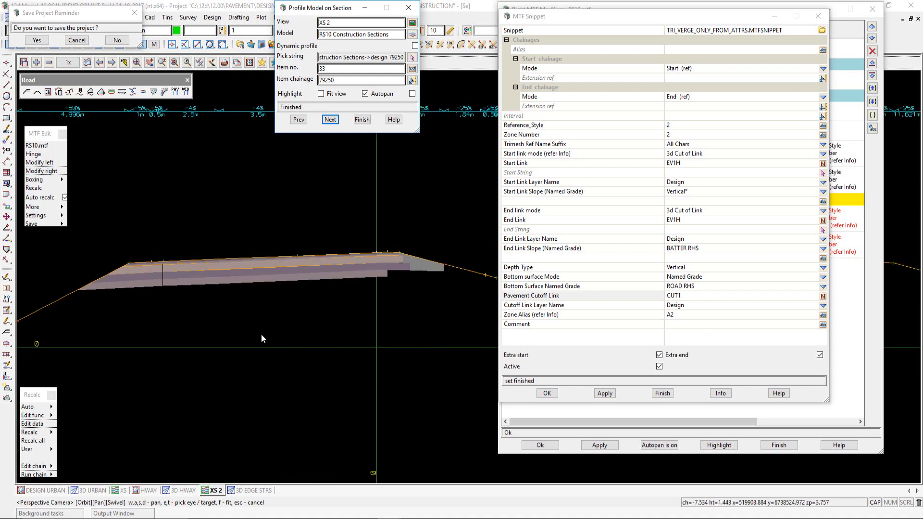
{"action": "left_click", "coordinate": [549, 394]}
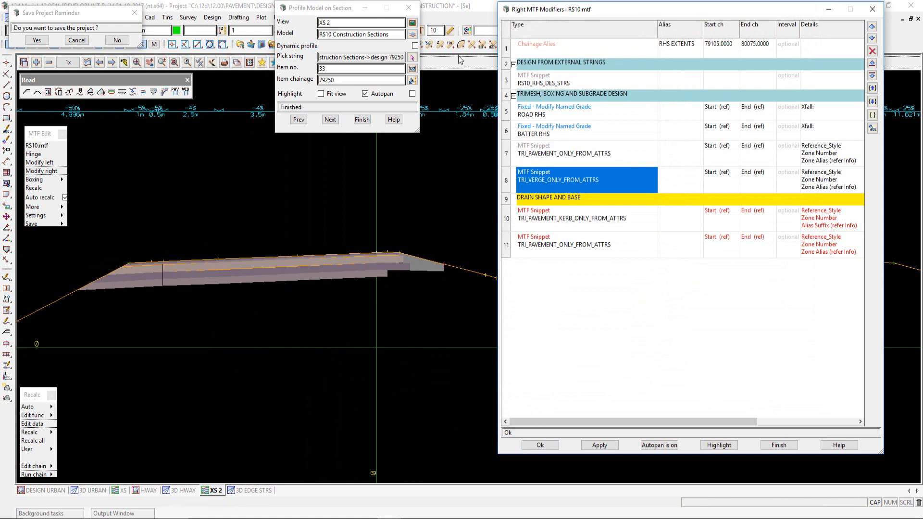
Examine the verge mesh cutoff and the median drain shape in section at chainage 79250.
{"action": "scroll", "coordinate": [176, 302], "scroll_direction": "down", "scroll_amount": 1}
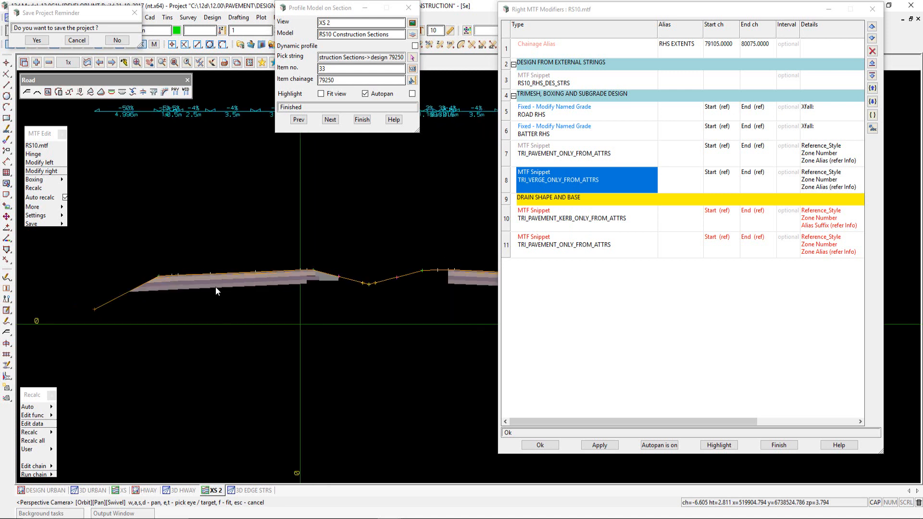
{"action": "scroll", "coordinate": [215, 287], "scroll_direction": "down", "scroll_amount": 2}
{"action": "scroll", "coordinate": [404, 285], "scroll_direction": "up", "scroll_amount": 2}
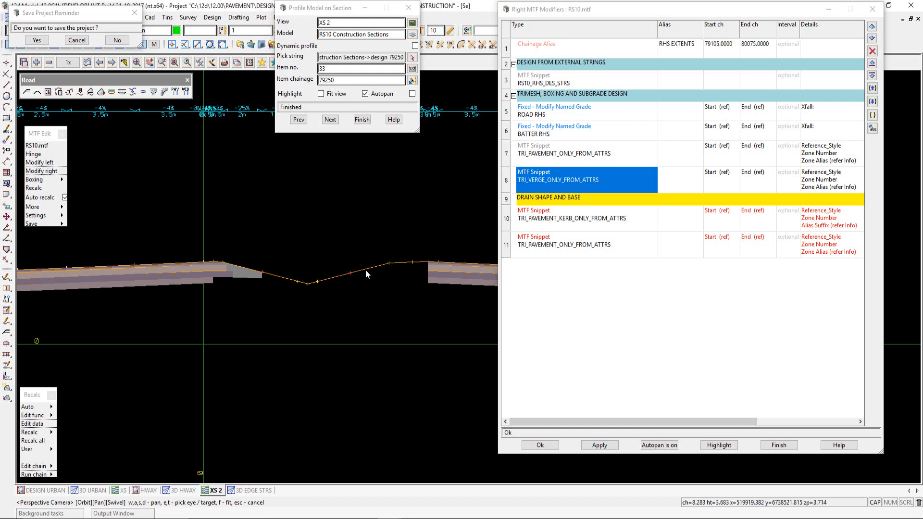
{"action": "scroll", "coordinate": [314, 287], "scroll_direction": "up", "scroll_amount": 3}
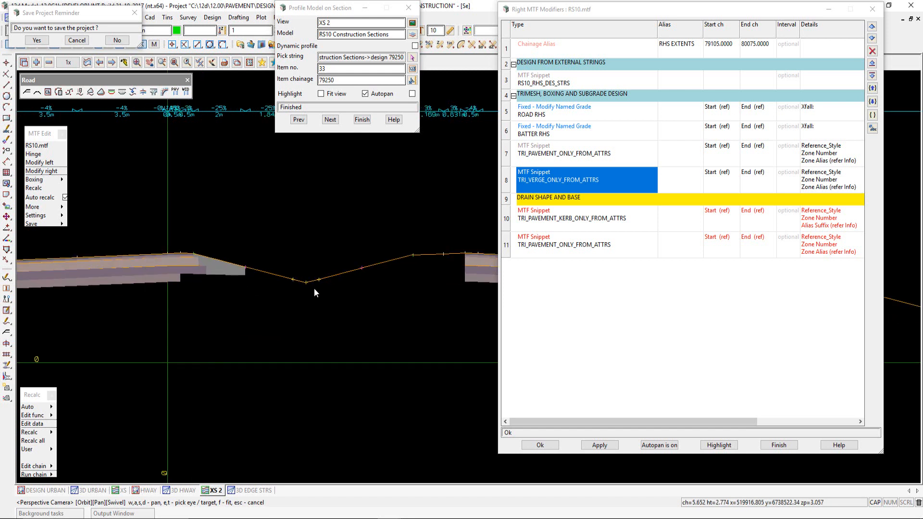
{"action": "scroll", "coordinate": [314, 288], "scroll_direction": "up", "scroll_amount": 2}
{"action": "scroll", "coordinate": [363, 279], "scroll_direction": "down", "scroll_amount": 3}
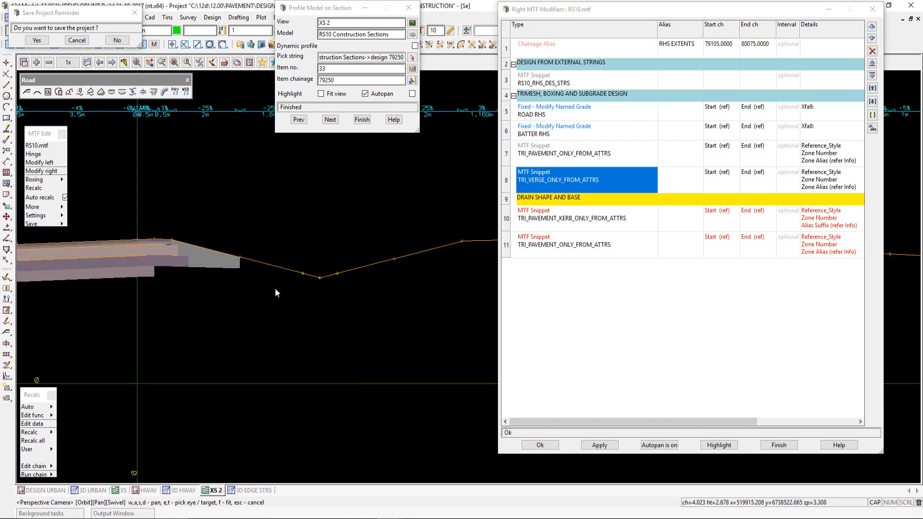
{"action": "scroll", "coordinate": [275, 287], "scroll_direction": "up", "scroll_amount": 2}
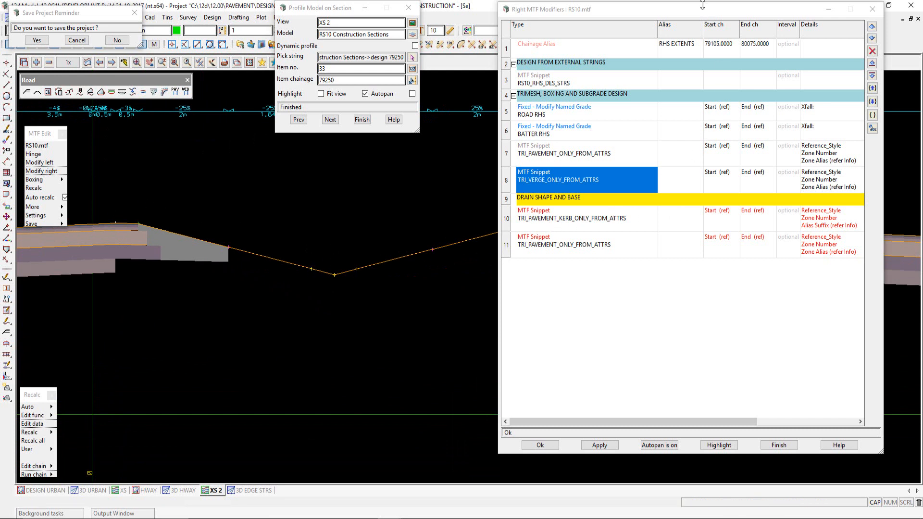
Activate the TRI_PAVEMENT_KERB_ONLY_FROM_ATTRS snippet under DRAIN SHAPE AND BASE, review its DRL, DRI and DRR links, and apply the modifiers.
{"action": "left_click_drag", "start_coordinate": [704, 12], "coordinate": [594, 11]}
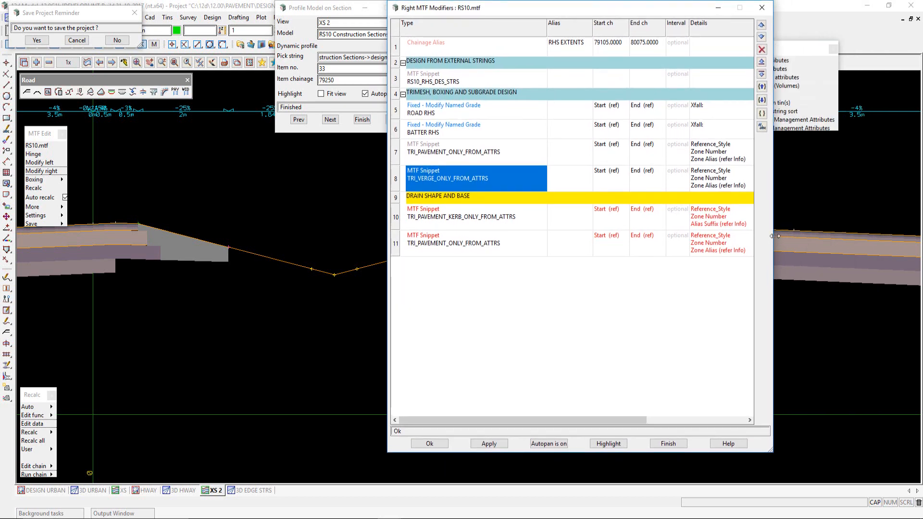
{"action": "left_click_drag", "start_coordinate": [775, 236], "coordinate": [895, 236]}
{"action": "left_click", "coordinate": [858, 208]}
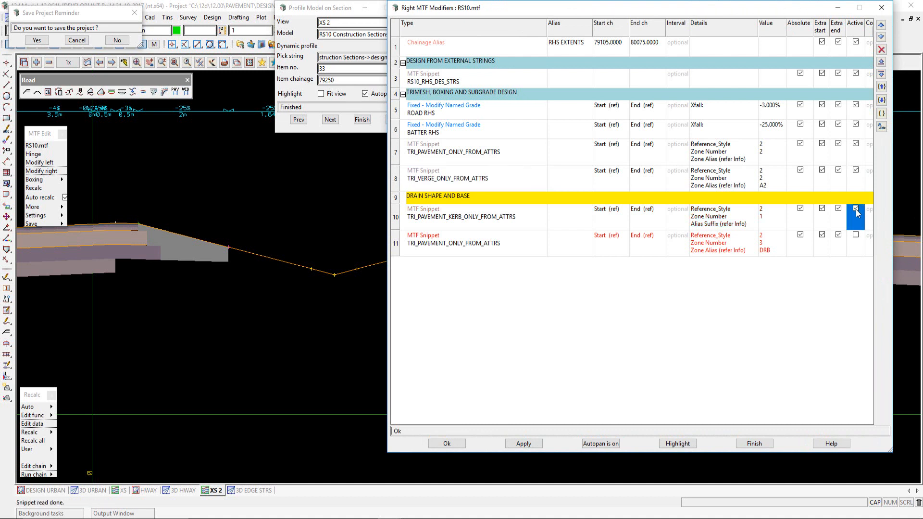
{"action": "left_click", "coordinate": [499, 218]}
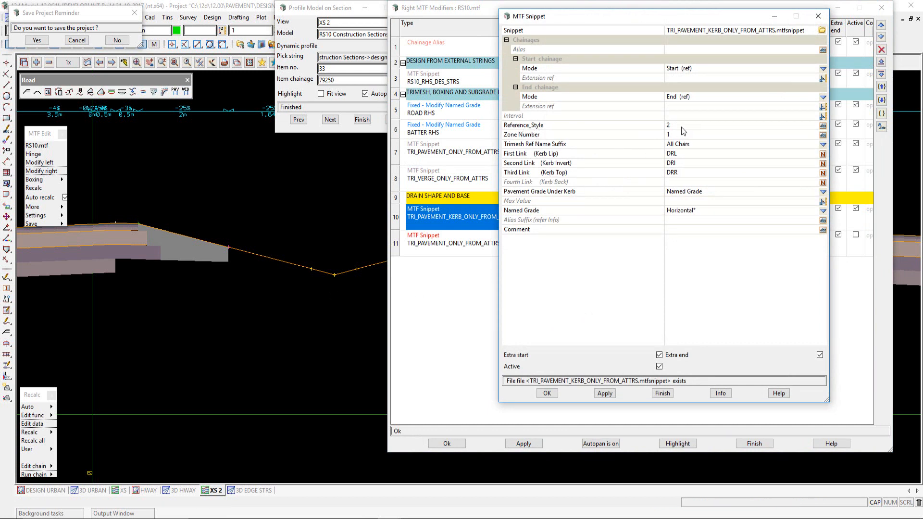
{"action": "left_click", "coordinate": [547, 393]}
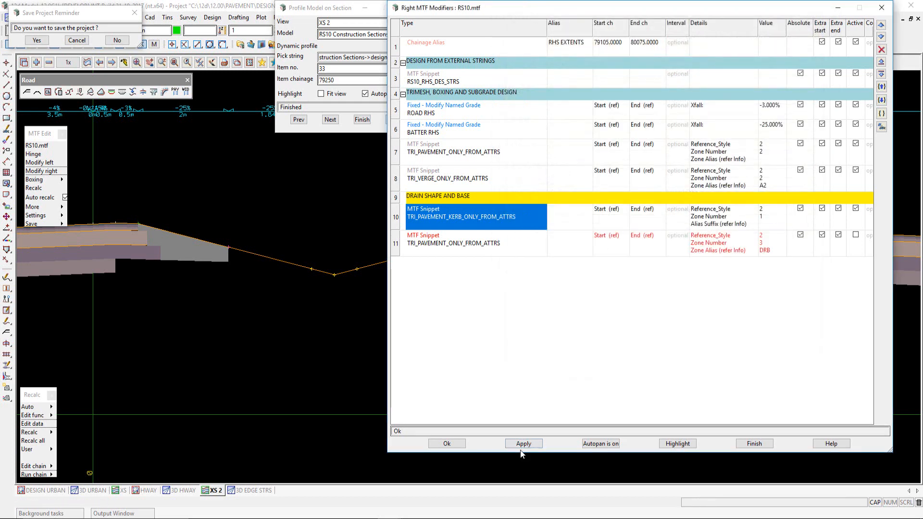
{"action": "left_click", "coordinate": [522, 445]}
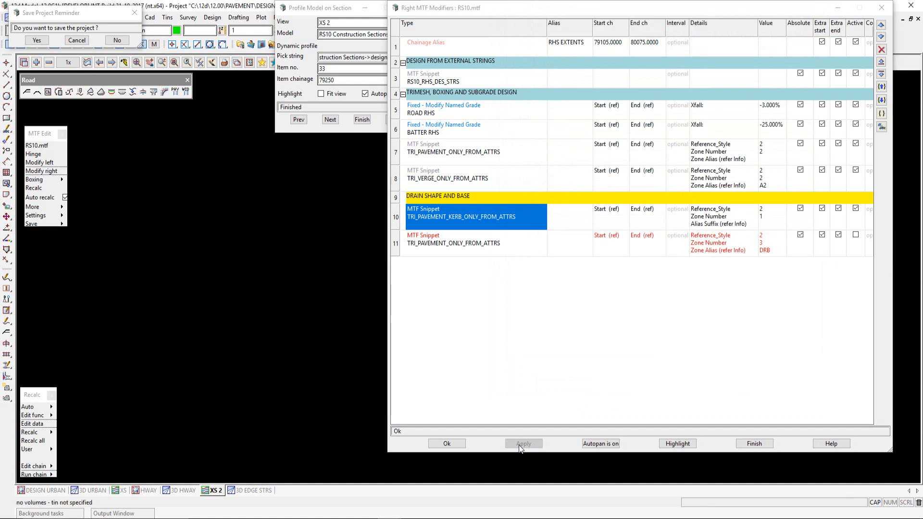
Advance to the section at chainage 79254.22 and inspect the drain mesh in the median.
{"action": "left_click", "coordinate": [330, 119]}
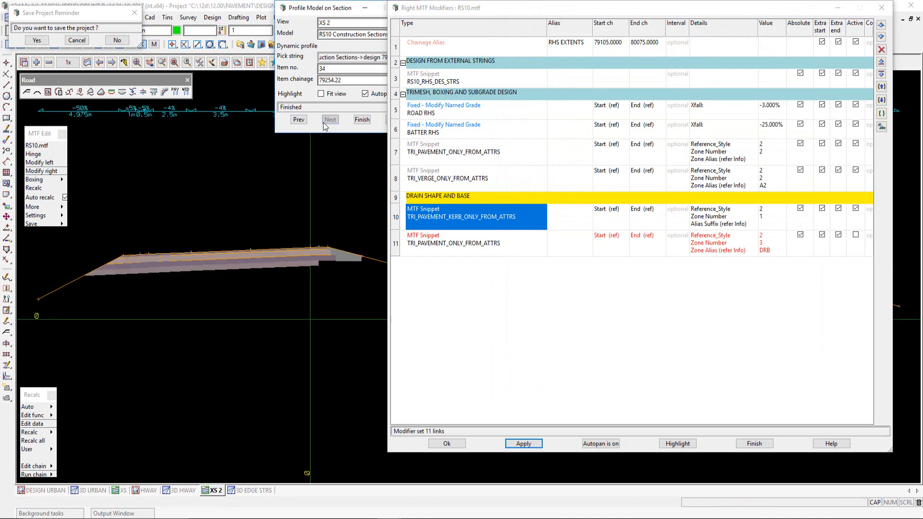
{"action": "scroll", "coordinate": [314, 264], "scroll_direction": "up", "scroll_amount": 5}
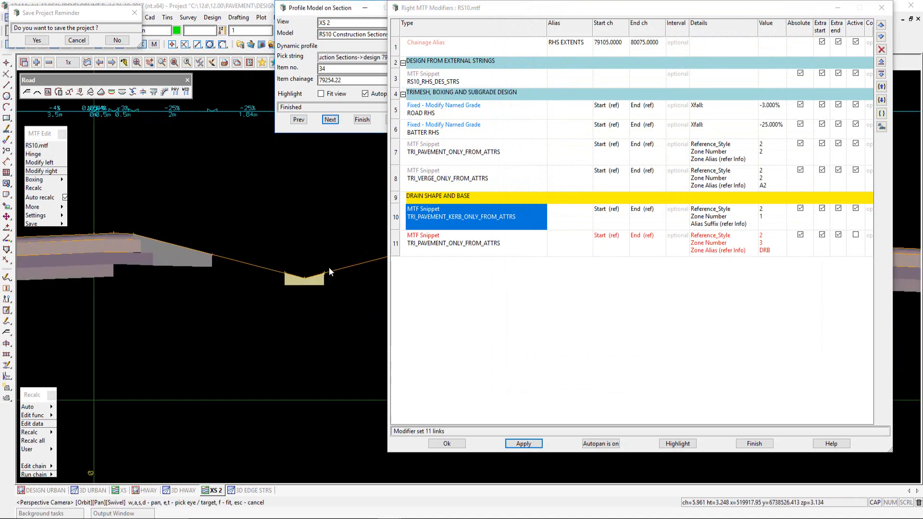
{"action": "scroll", "coordinate": [331, 273], "scroll_direction": "down", "scroll_amount": 2}
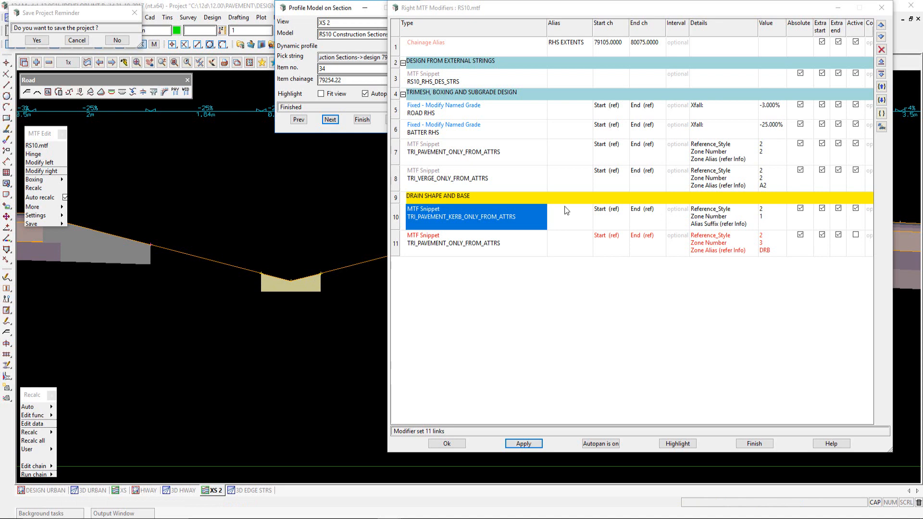
Examine layer 1 of Pavement_Kerb, Zone_1 in Reference_Style_2 in the MTF snippet pavement manager.
{"action": "left_click", "coordinate": [175, 92]}
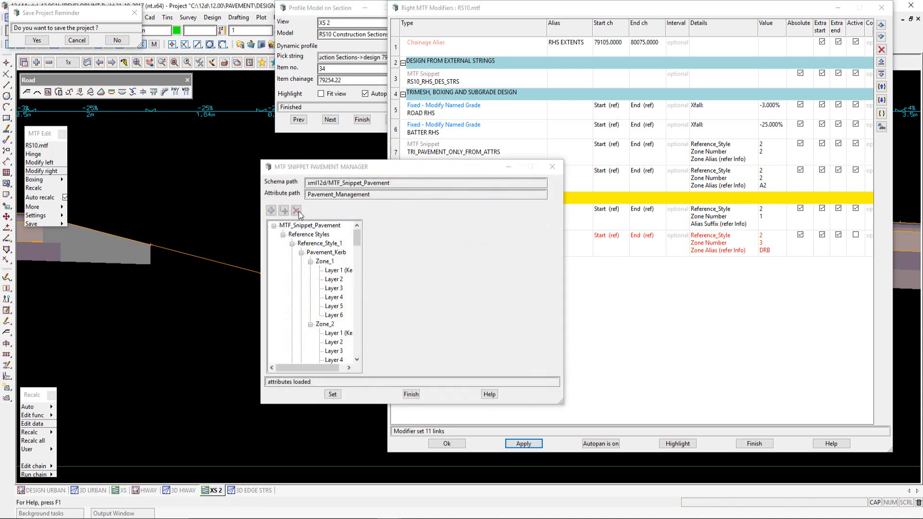
{"action": "left_click", "coordinate": [292, 243]}
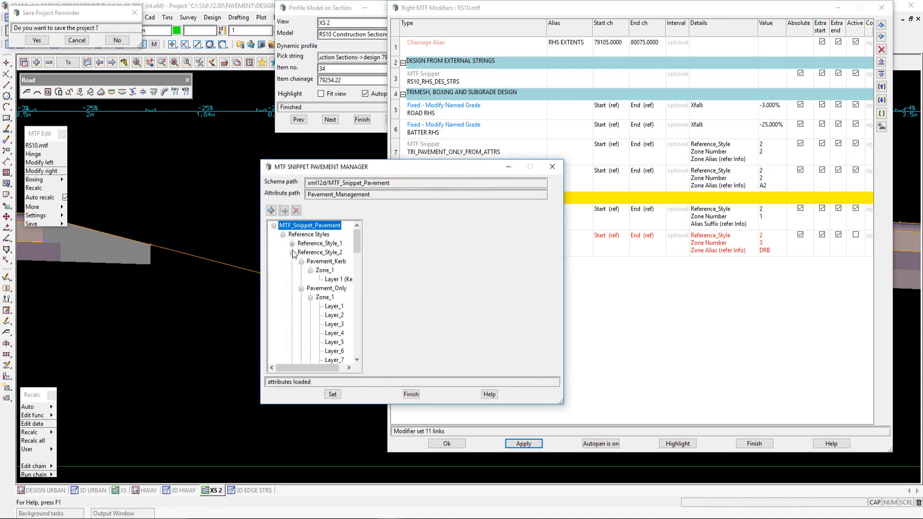
{"action": "left_click", "coordinate": [325, 270]}
{"action": "left_click", "coordinate": [336, 279]}
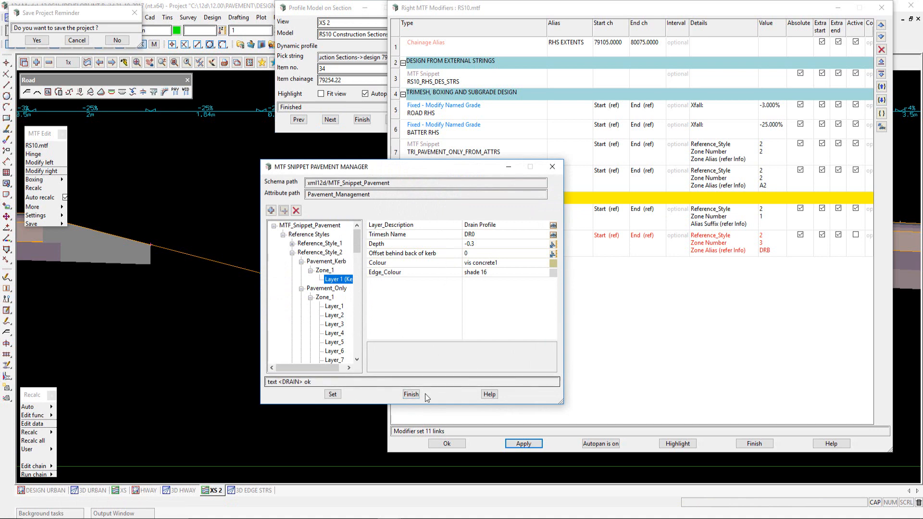
Close the snippet pavement manager and activate the zone 3 TRI_PAVEMENT_ONLY_FROM_ATTRS snippet under DRAIN SHAPE AND BASE.
{"action": "left_click", "coordinate": [410, 395]}
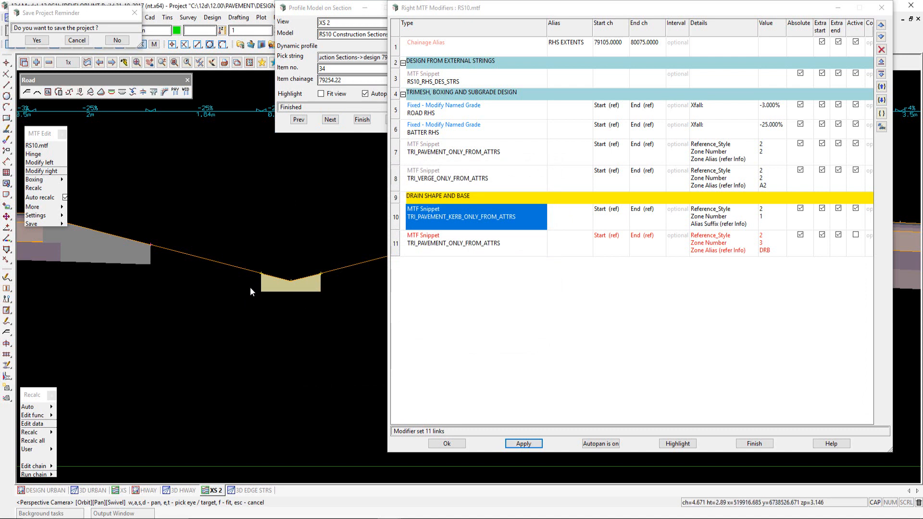
{"action": "double_click", "coordinate": [470, 246]}
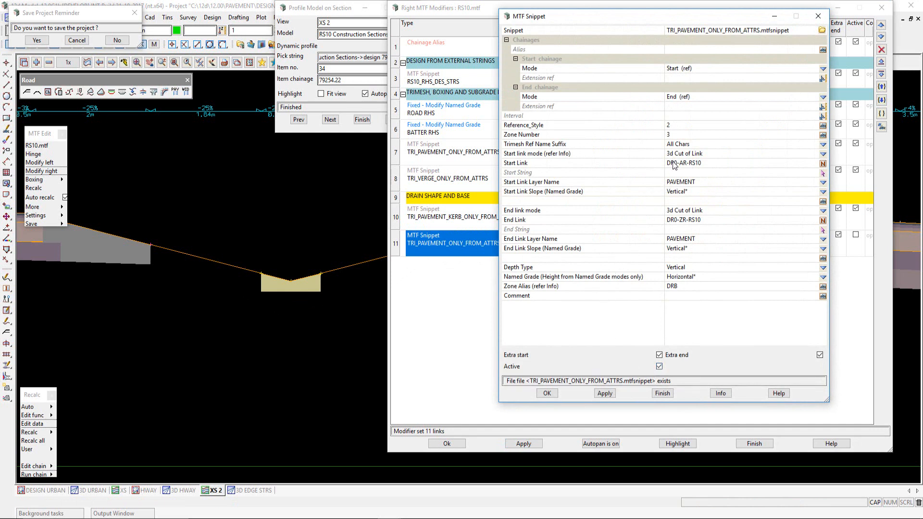
{"action": "scroll", "coordinate": [248, 290], "scroll_direction": "up", "scroll_amount": 1}
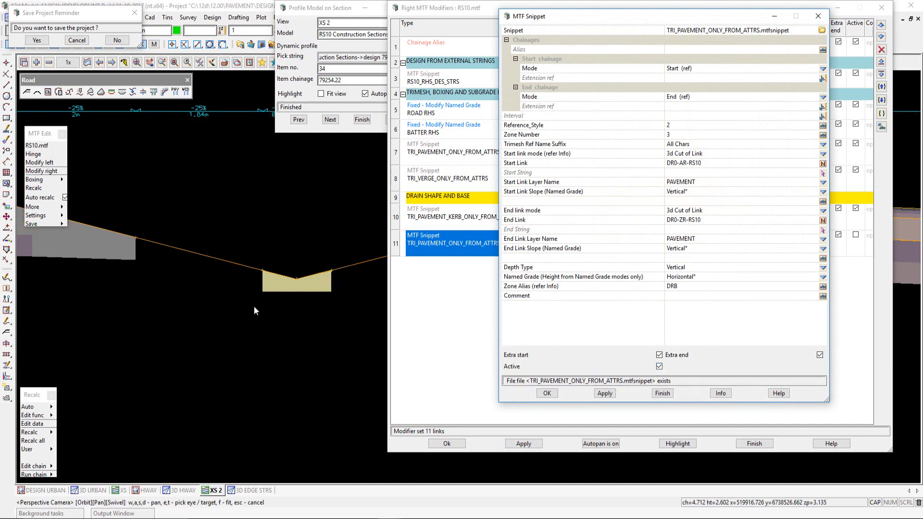
{"action": "scroll", "coordinate": [264, 292], "scroll_direction": "down", "scroll_amount": 1}
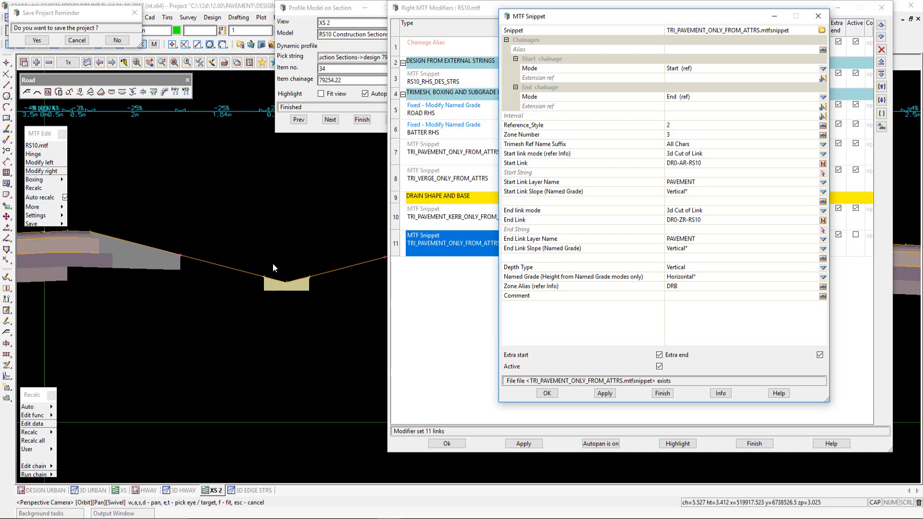
Add the MESH STRS PAVEMENT RS10 model to the XS 2 view and inspect the strings at the drain mesh corners.
{"action": "left_click", "coordinate": [37, 62]}
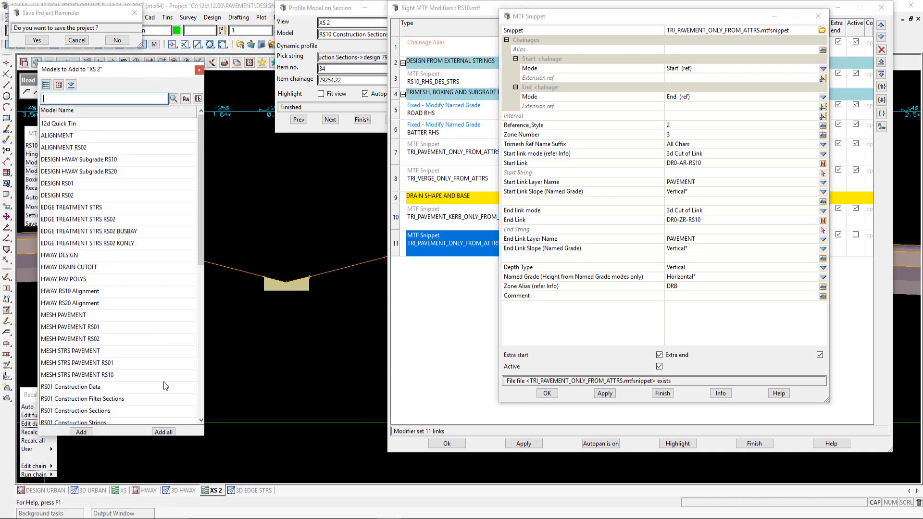
{"action": "double_click", "coordinate": [99, 376]}
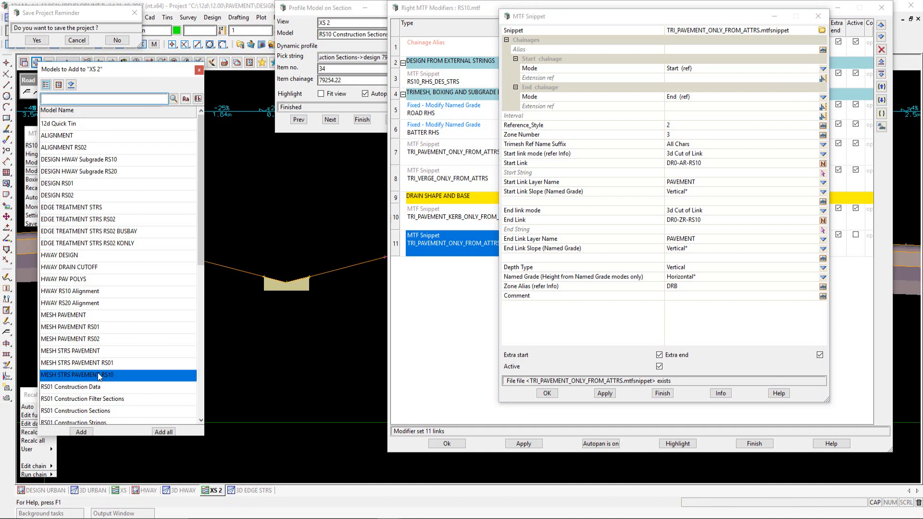
{"action": "scroll", "coordinate": [294, 278], "scroll_direction": "up", "scroll_amount": 2}
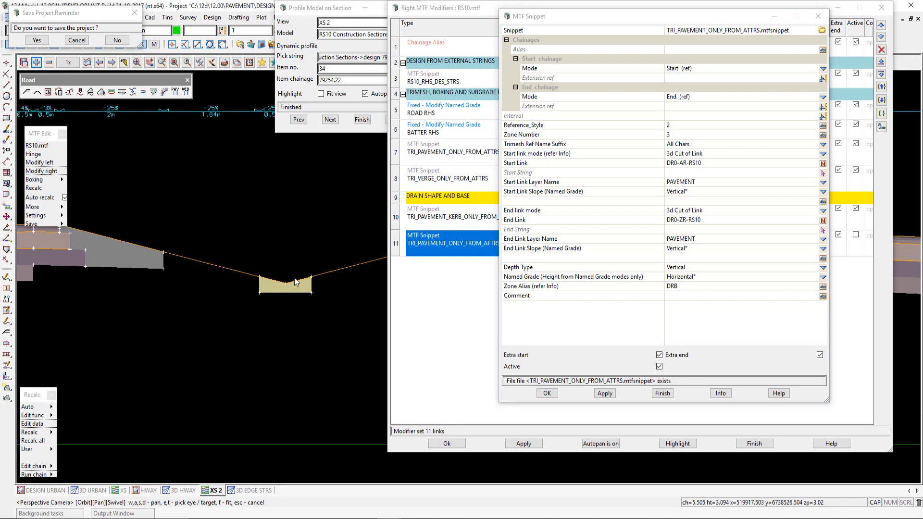
{"action": "scroll", "coordinate": [289, 317], "scroll_direction": "down", "scroll_amount": 1}
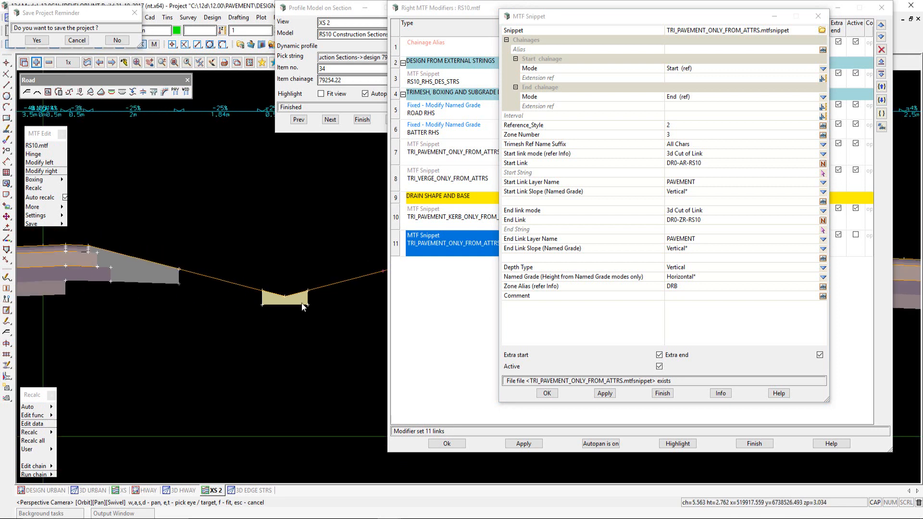
{"action": "scroll", "coordinate": [321, 297], "scroll_direction": "up", "scroll_amount": 2}
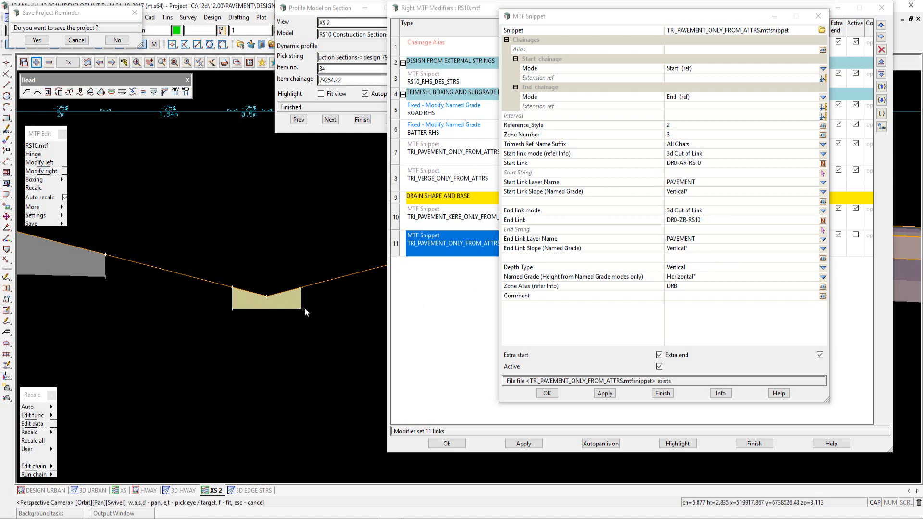
Review the start link layer name choices, keep PAVEMENT, and apply the zone 3 drain base snippet and the right modifiers.
{"action": "left_click", "coordinate": [822, 183]}
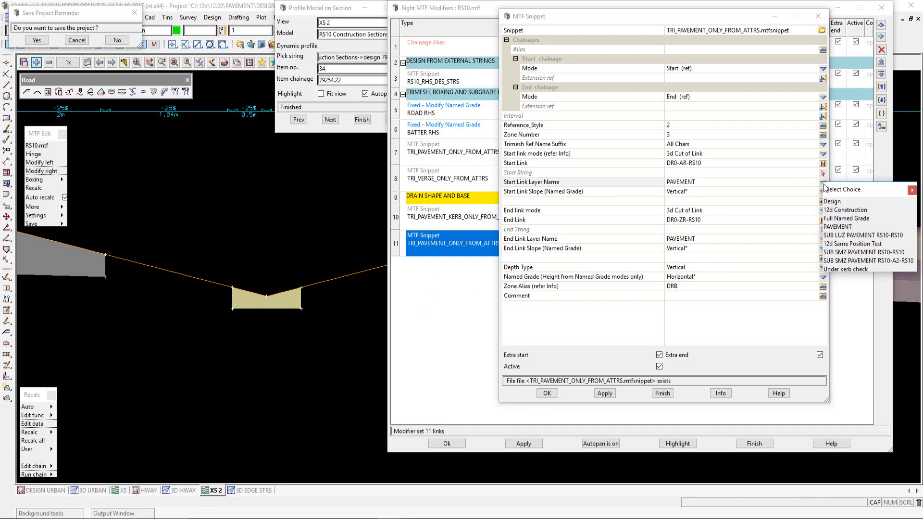
{"action": "left_click", "coordinate": [913, 191]}
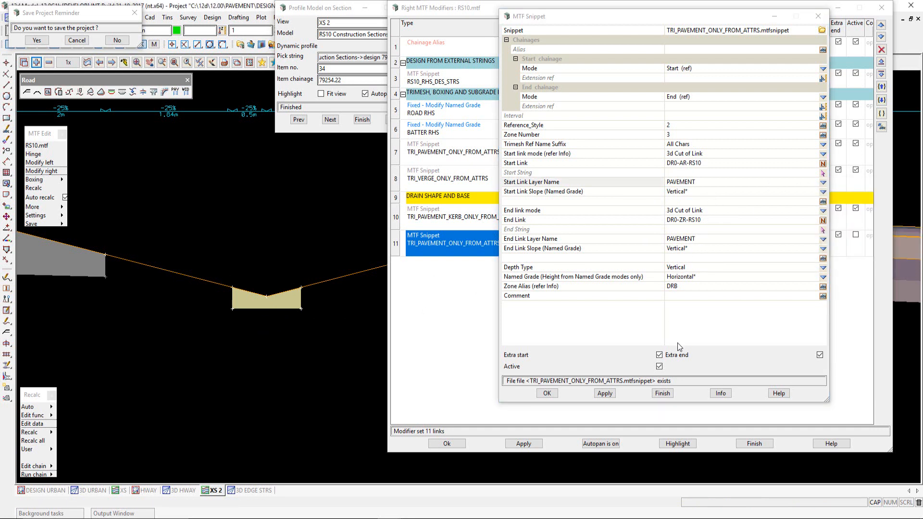
{"action": "left_click", "coordinate": [605, 393]}
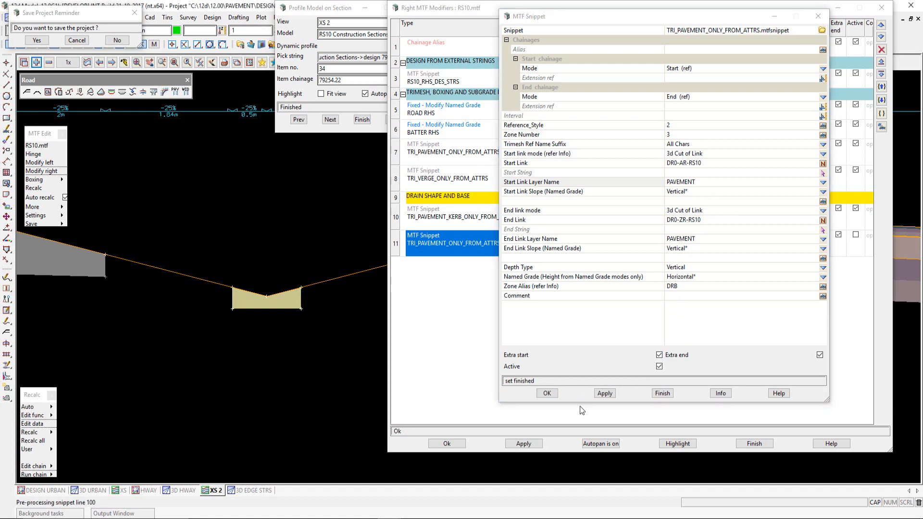
{"action": "left_click", "coordinate": [547, 394]}
{"action": "left_click", "coordinate": [513, 446]}
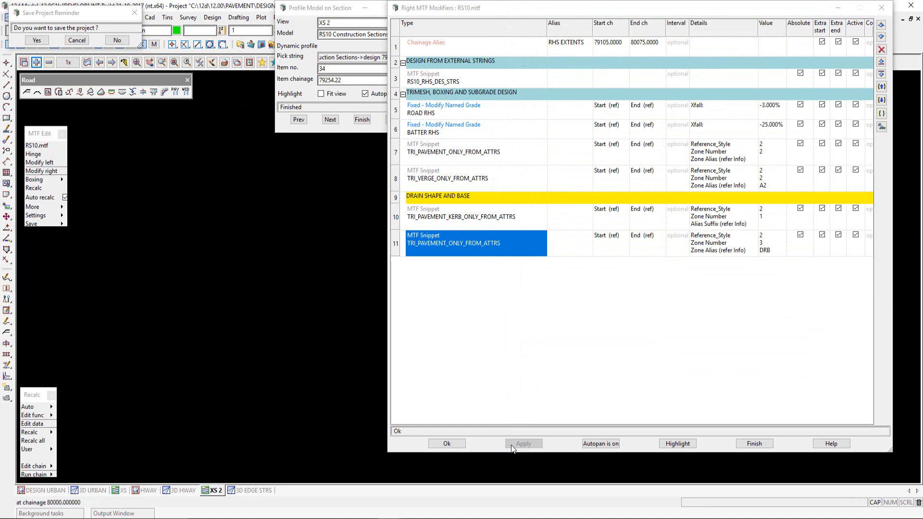
Advance to section item 35 and inspect the base mesh beneath the median drain.
{"action": "left_click", "coordinate": [330, 120]}
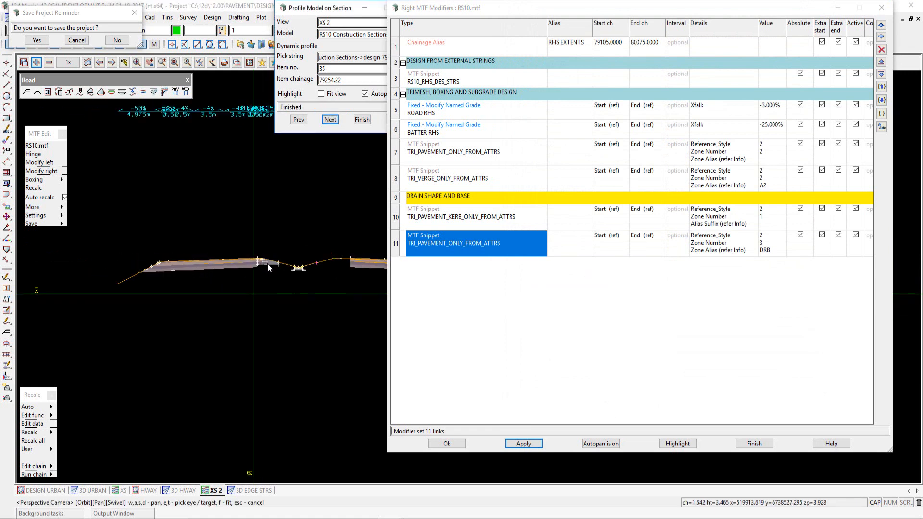
{"action": "scroll", "coordinate": [304, 266], "scroll_direction": "up", "scroll_amount": 5}
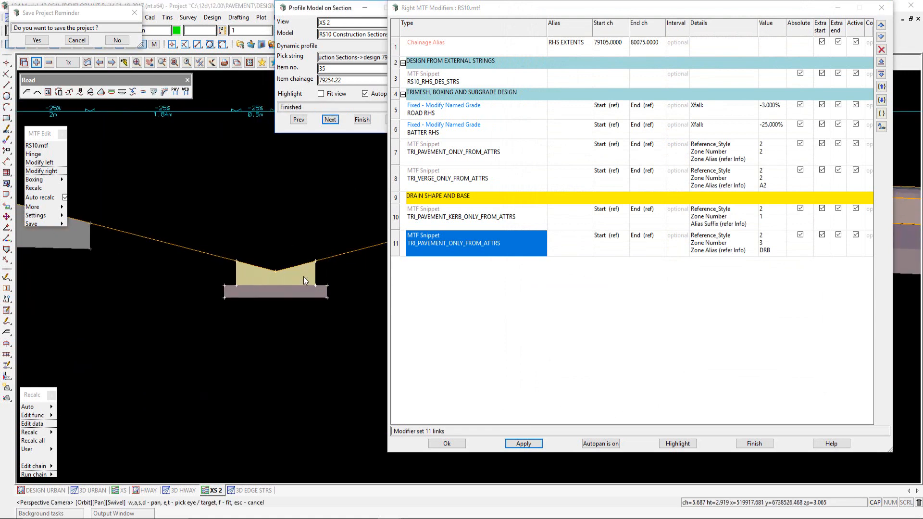
{"action": "scroll", "coordinate": [260, 267], "scroll_direction": "down", "scroll_amount": 1}
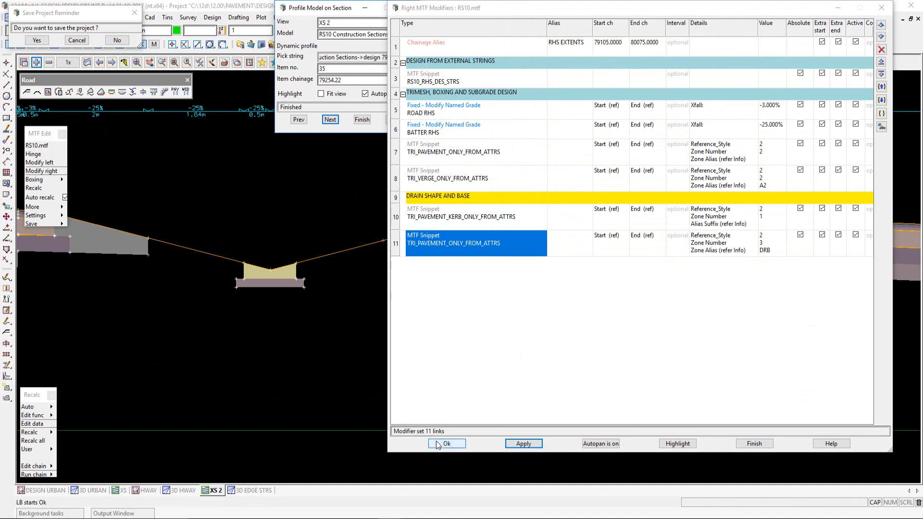
Accept the right modifiers and inspect the drain and base meshes in the 3D HWAY view.
{"action": "left_click", "coordinate": [456, 443]}
{"action": "left_click", "coordinate": [180, 490]}
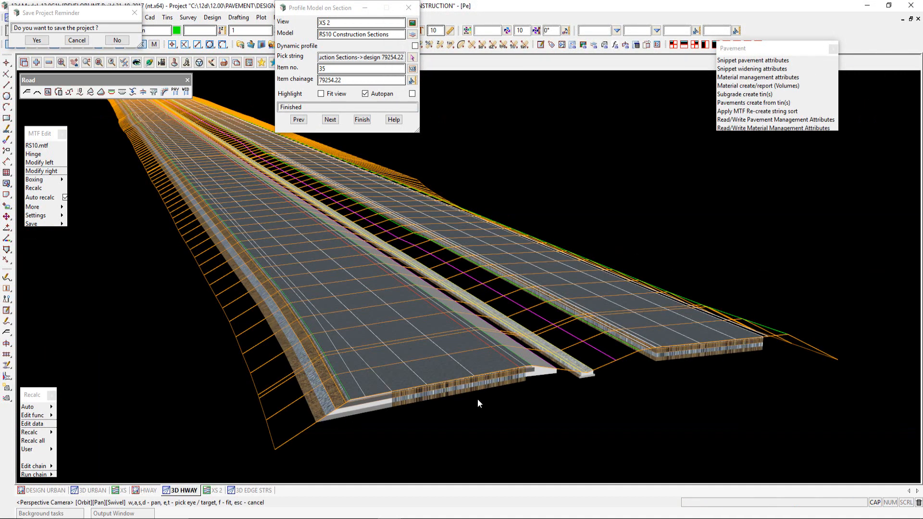
{"action": "scroll", "coordinate": [593, 383], "scroll_direction": "down", "scroll_amount": 1}
{"action": "scroll", "coordinate": [594, 383], "scroll_direction": "up", "scroll_amount": 1}
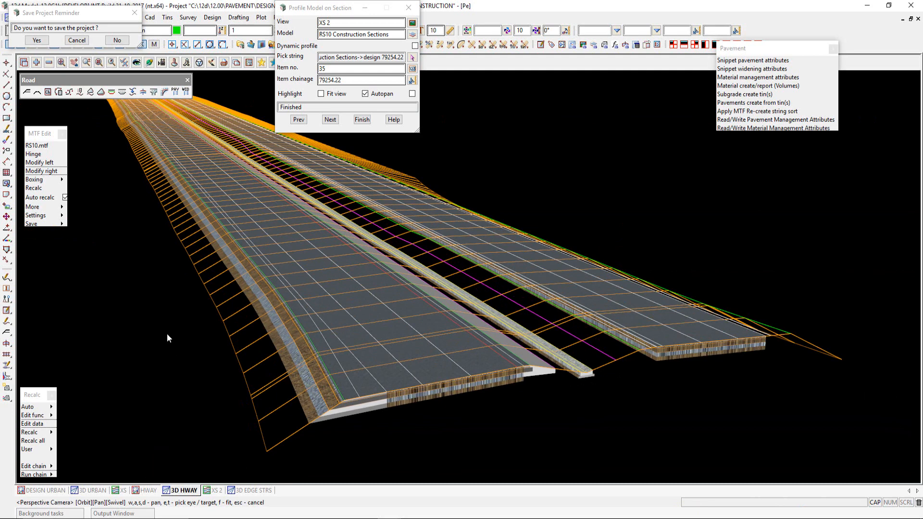
Save the RS10.mtf template edits and finish the MTF editing session.
{"action": "mouse_move", "coordinate": [61, 223]}
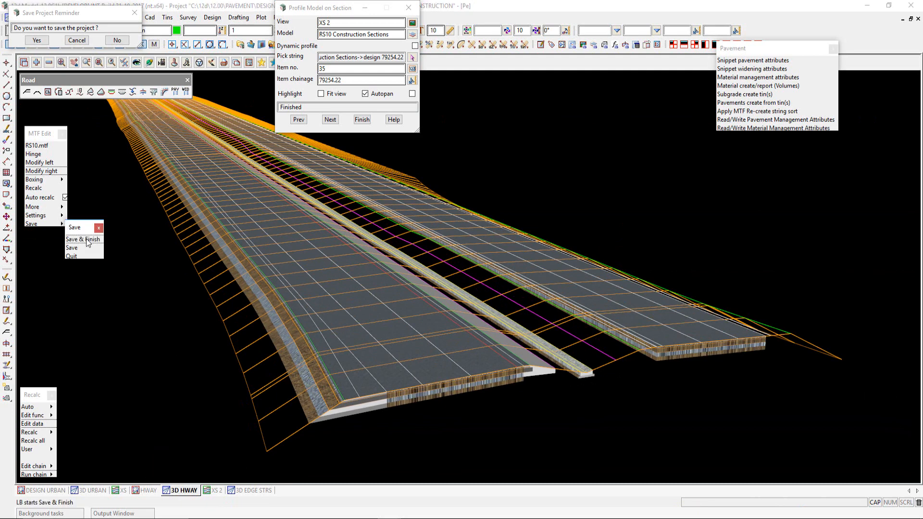
{"action": "left_click", "coordinate": [84, 239]}
{"action": "left_click", "coordinate": [418, 299]}
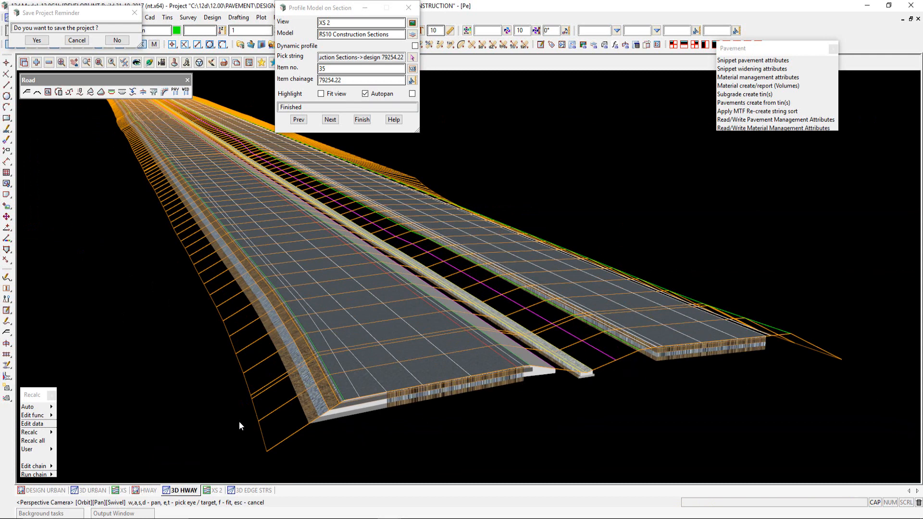
Load the HWAY EDGE STRS favourite in the 3D EDGE STRS view, maximise it and examine the edge strings along the highway sections.
{"action": "left_click", "coordinate": [252, 490]}
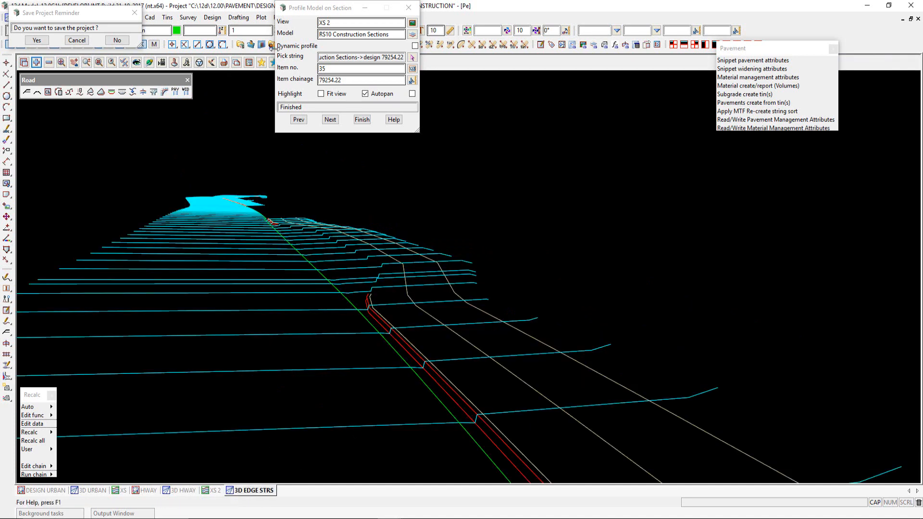
{"action": "left_click_drag", "start_coordinate": [318, 8], "coordinate": [510, 22]}
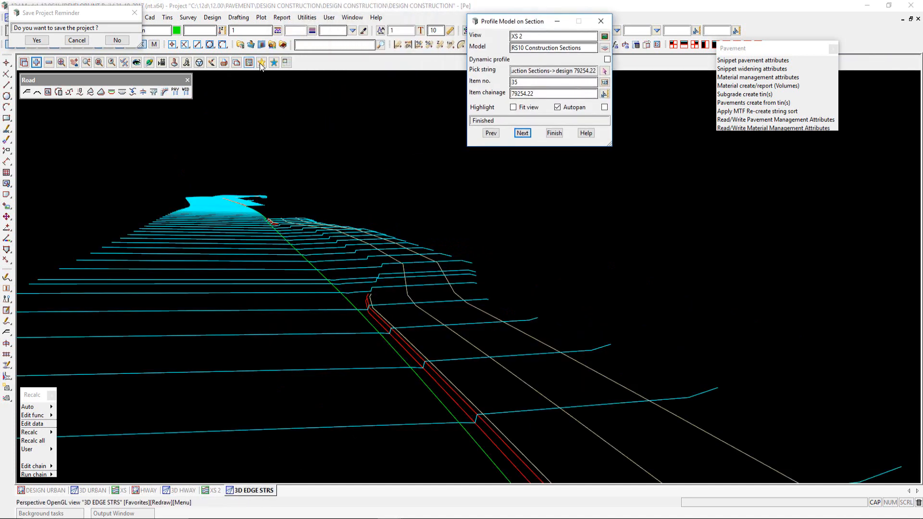
{"action": "left_click", "coordinate": [262, 62]}
{"action": "left_click", "coordinate": [410, 83]}
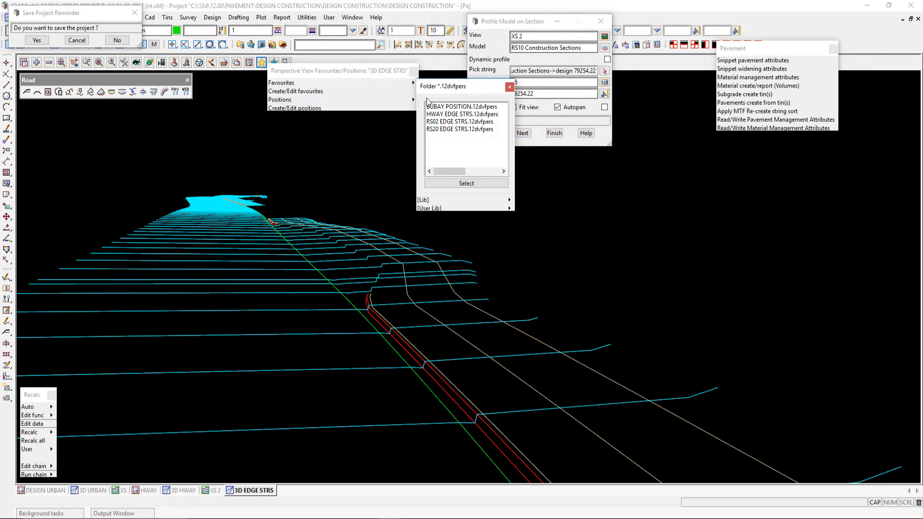
{"action": "double_click", "coordinate": [456, 115]}
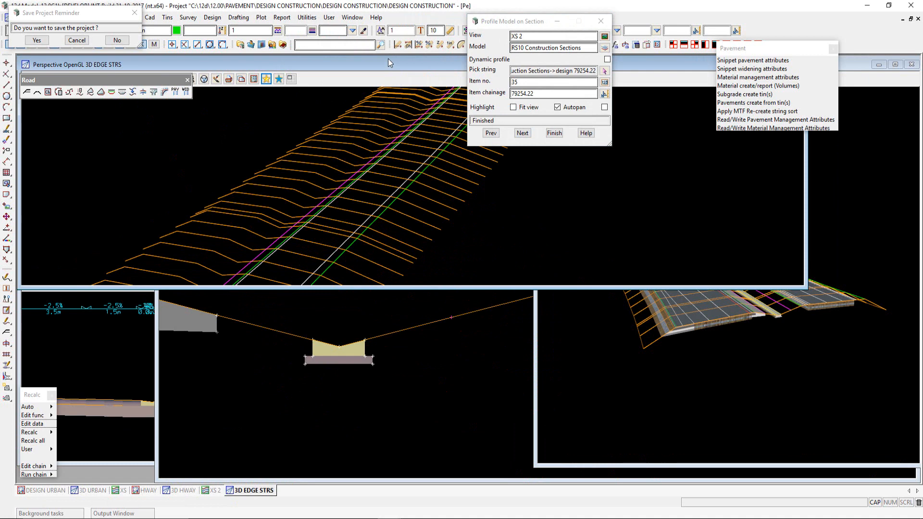
{"action": "double_click", "coordinate": [392, 63]}
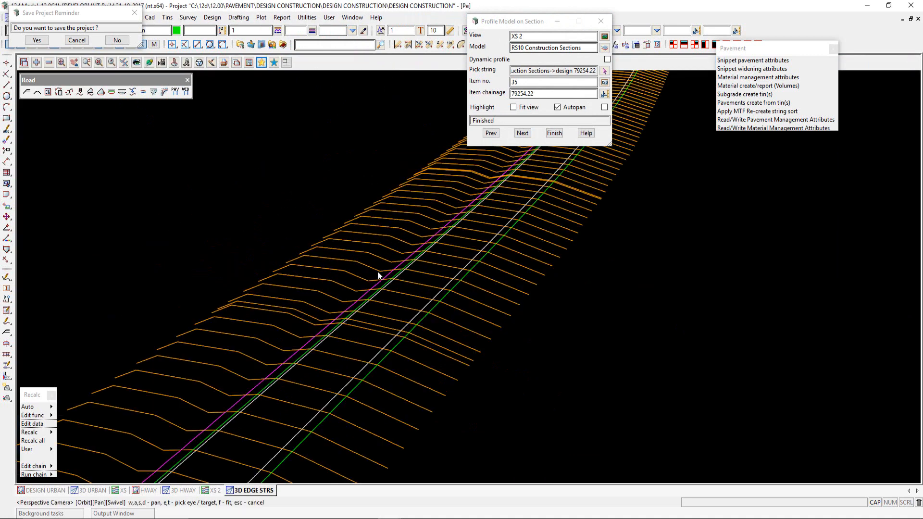
{"action": "left_click_drag", "start_coordinate": [467, 290], "coordinate": [394, 273]}
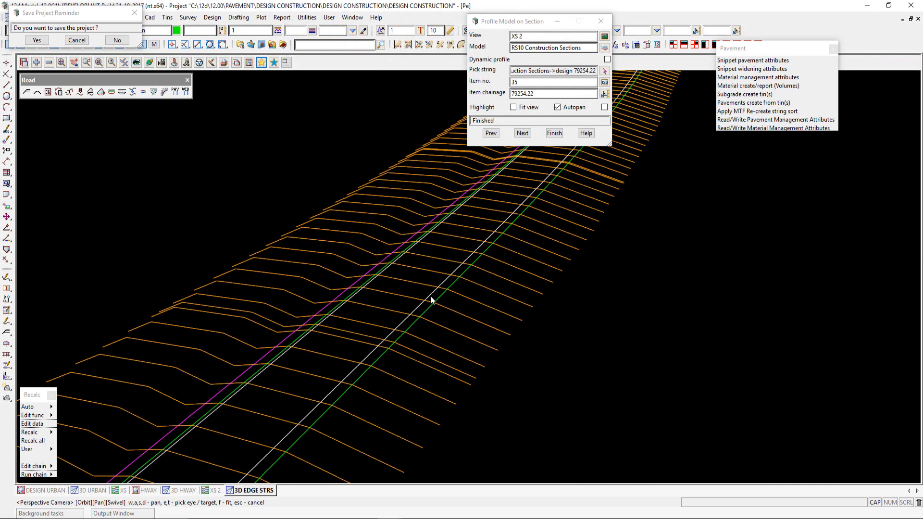
Examine the median batters and the RS20 pavement edges in the XS 2 section view.
{"action": "left_click", "coordinate": [214, 490]}
{"action": "scroll", "coordinate": [217, 328], "scroll_direction": "down", "scroll_amount": 6}
{"action": "scroll", "coordinate": [469, 323], "scroll_direction": "up", "scroll_amount": 3}
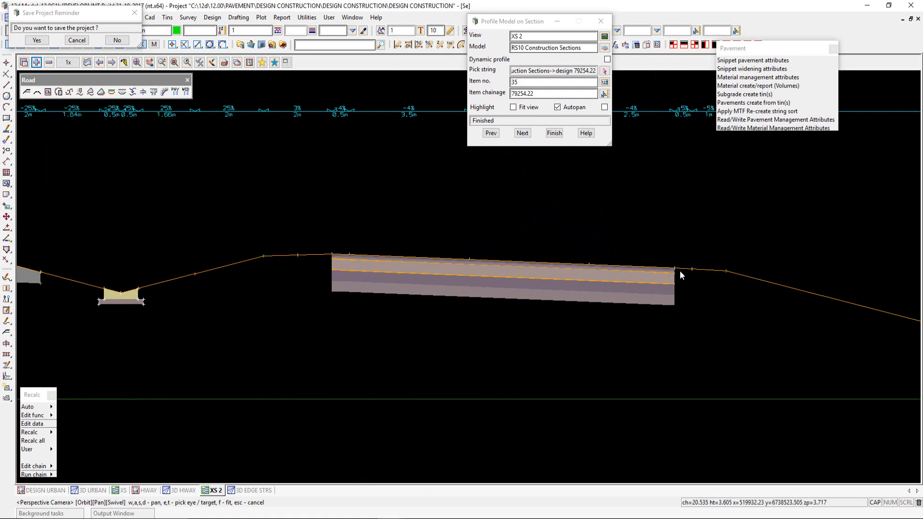
{"action": "scroll", "coordinate": [695, 281], "scroll_direction": "down", "scroll_amount": 1}
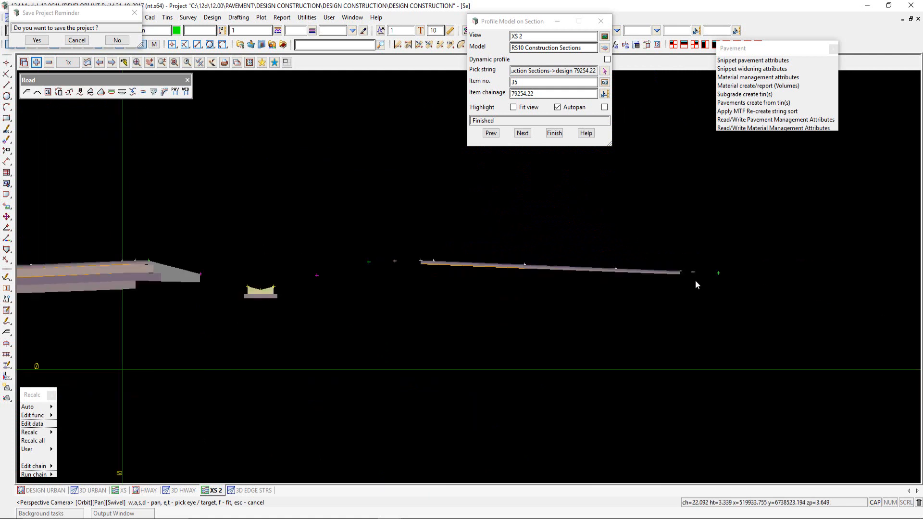
Activate the green Pavement_Only zone 2 selection in the HIGHWAY PAV FROM TIN function, process it and check the median mesh in the 3D HWAY view.
{"action": "left_click", "coordinate": [53, 415]}
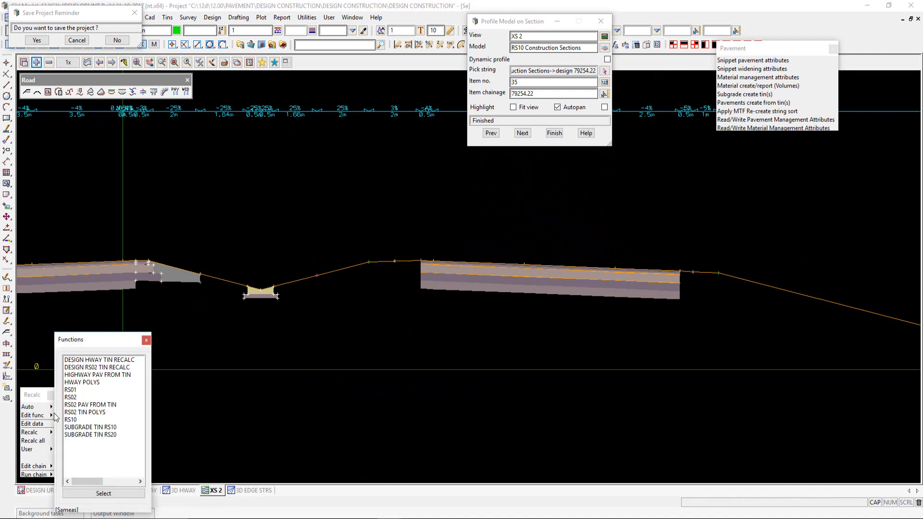
{"action": "double_click", "coordinate": [111, 377]}
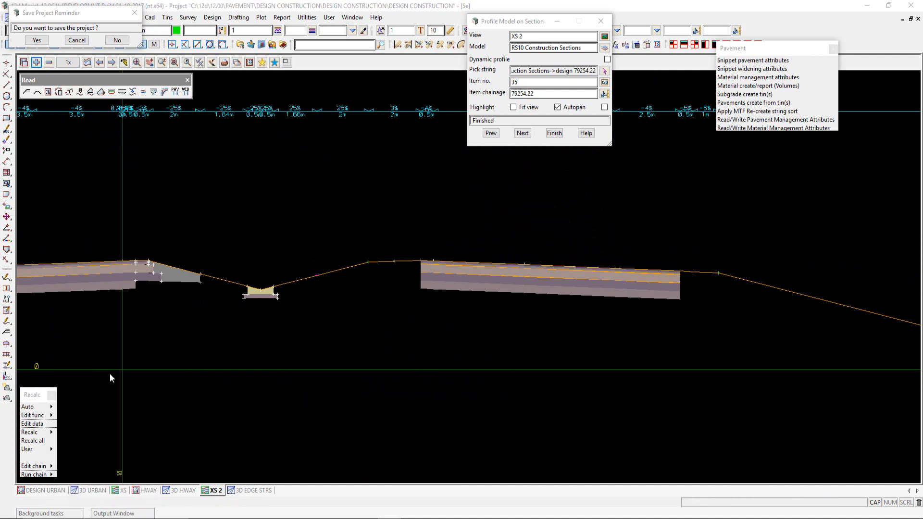
{"action": "left_click_drag", "start_coordinate": [408, 321], "coordinate": [405, 14]}
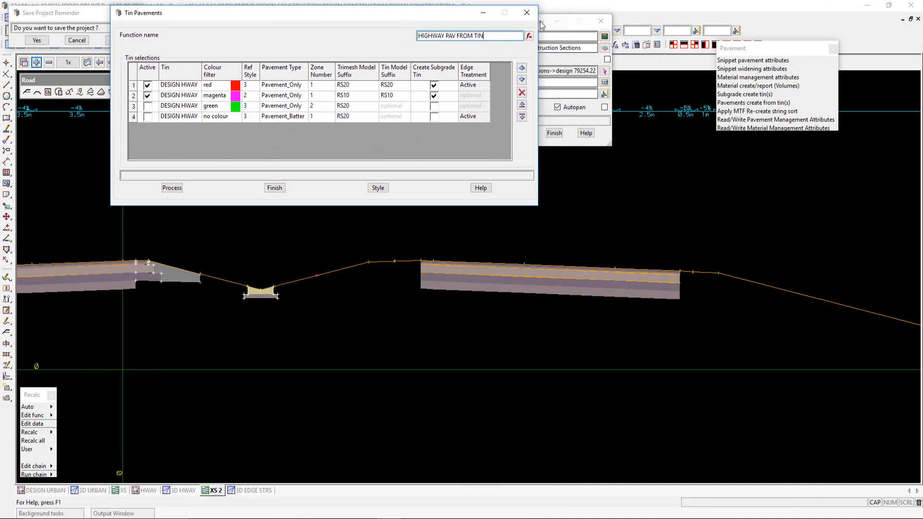
{"action": "left_click_drag", "start_coordinate": [462, 15], "coordinate": [440, 16]}
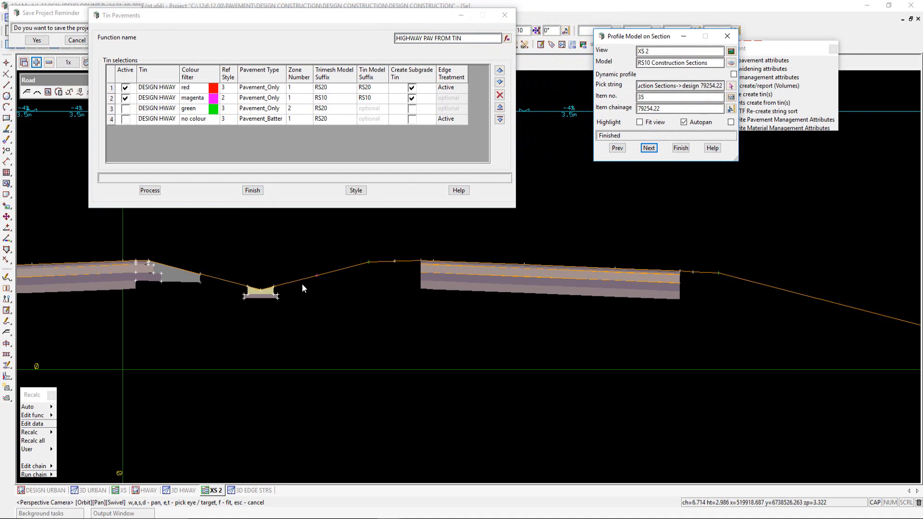
{"action": "left_click", "coordinate": [127, 109]}
{"action": "left_click", "coordinate": [126, 109]}
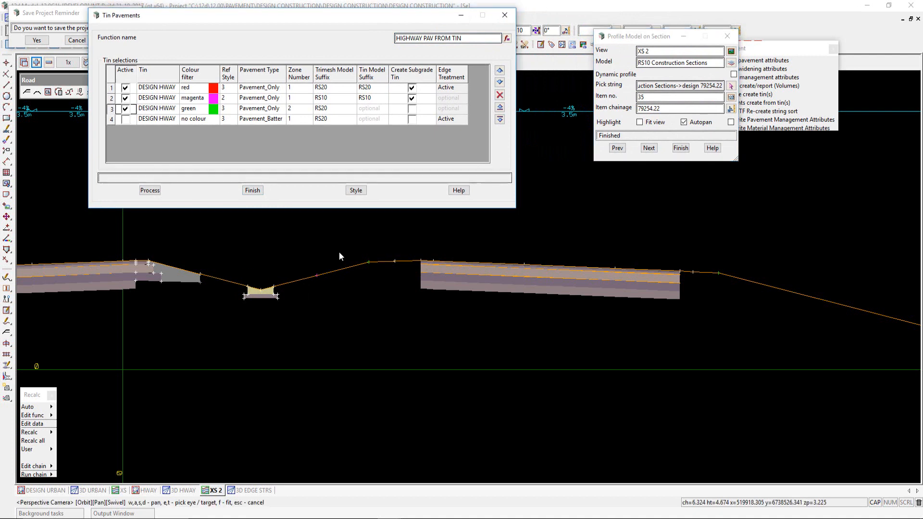
{"action": "left_click", "coordinate": [149, 191]}
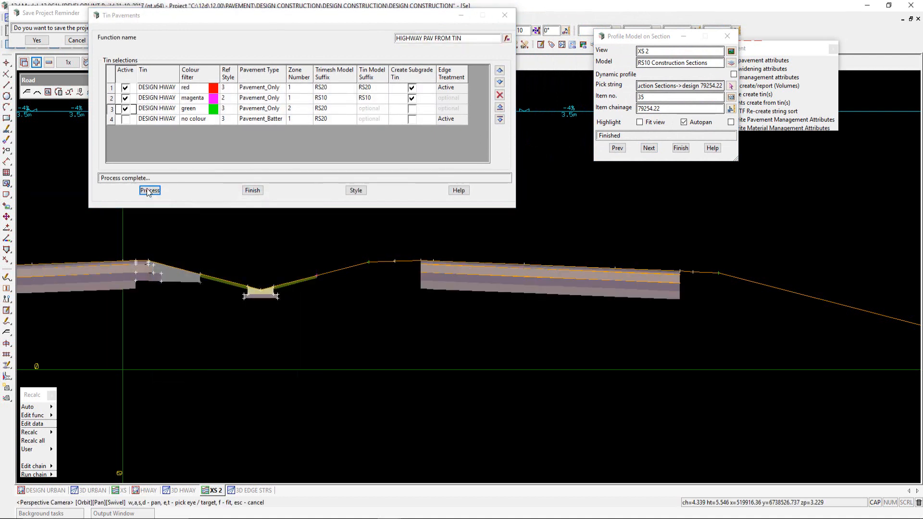
{"action": "left_click", "coordinate": [177, 491]}
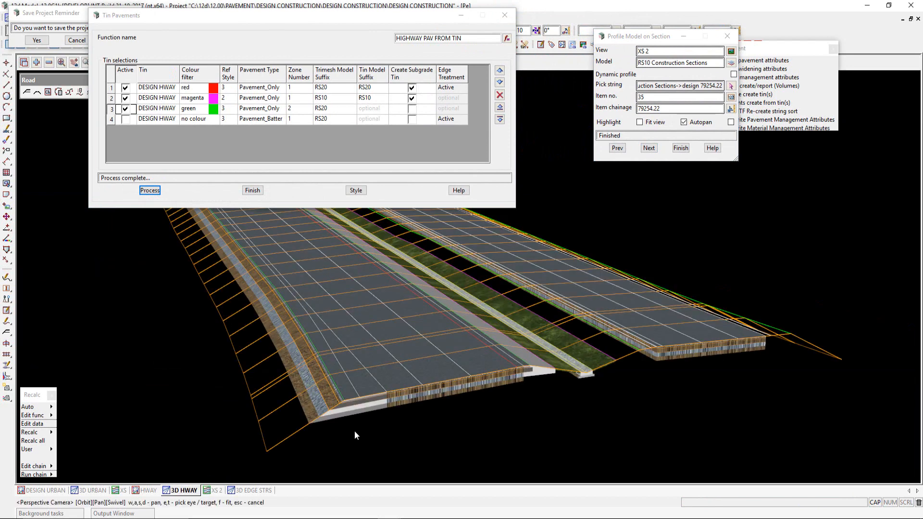
Activate the ES20–EV20 edge treatment with verge cut-off CUT2 for the red RS20 pavement selection and process the tin pavements.
{"action": "scroll", "coordinate": [579, 377], "scroll_direction": "up", "scroll_amount": 3}
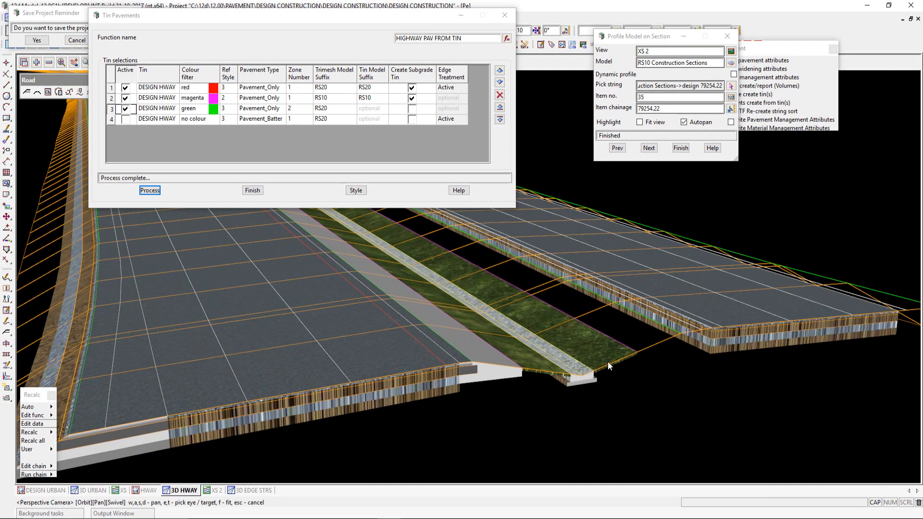
{"action": "left_click", "coordinate": [212, 490]}
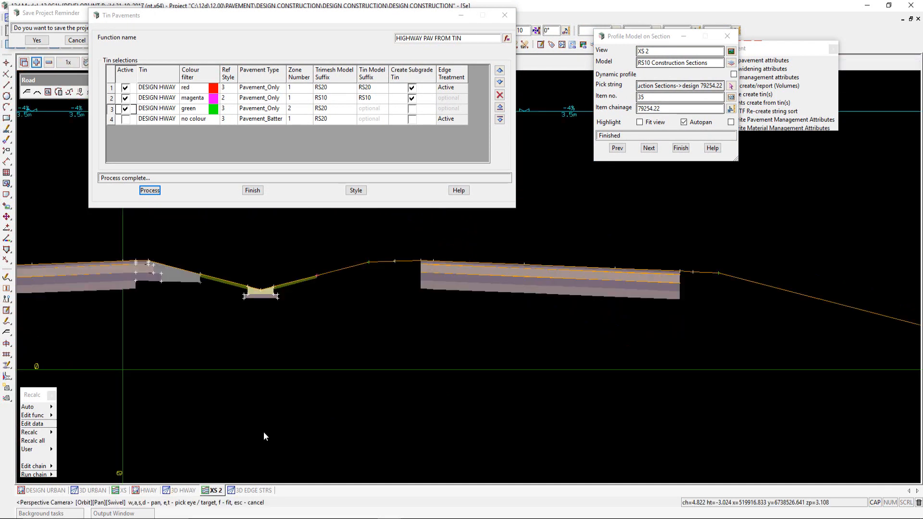
{"action": "scroll", "coordinate": [389, 242], "scroll_direction": "up", "scroll_amount": 2}
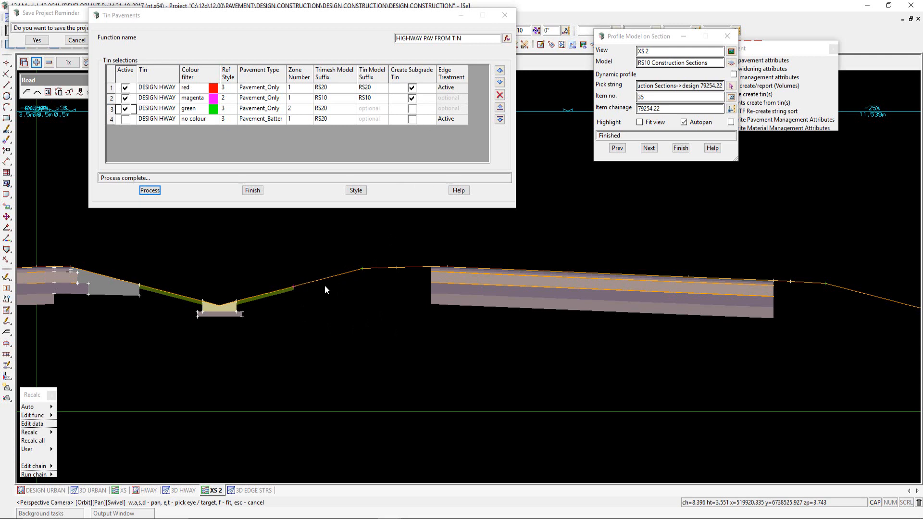
{"action": "double_click", "coordinate": [450, 89]}
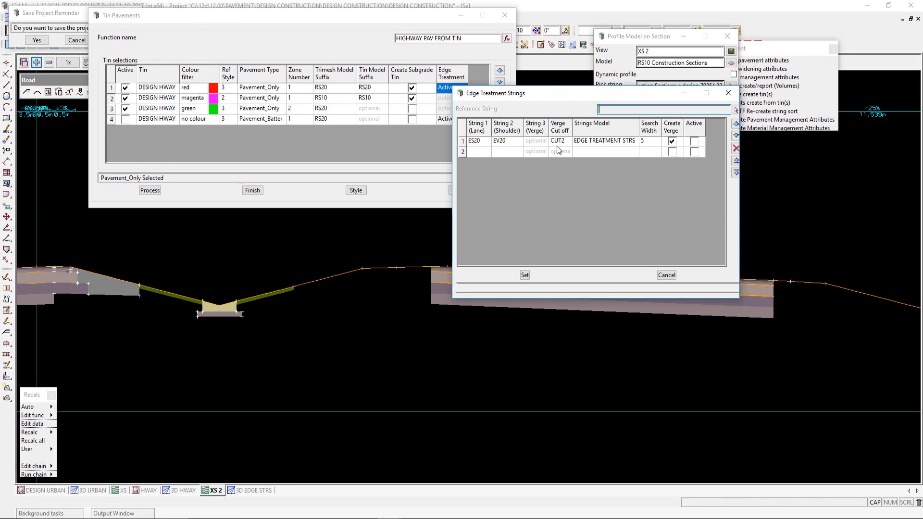
{"action": "left_click", "coordinate": [695, 142]}
{"action": "left_click", "coordinate": [695, 142]}
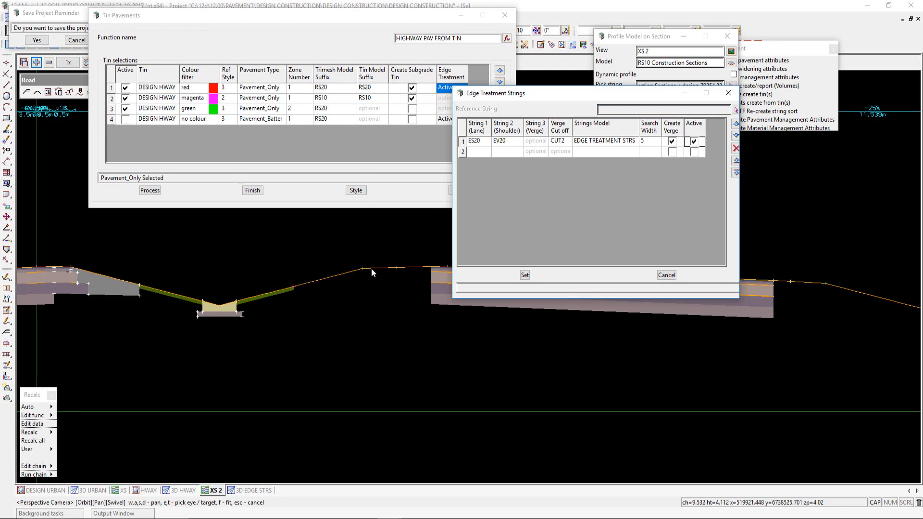
{"action": "left_click", "coordinate": [526, 275]}
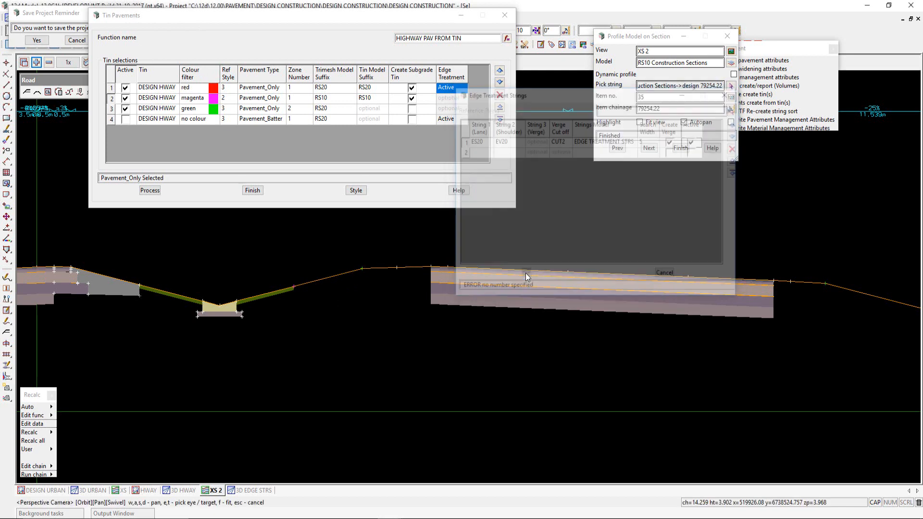
{"action": "left_click", "coordinate": [150, 191]}
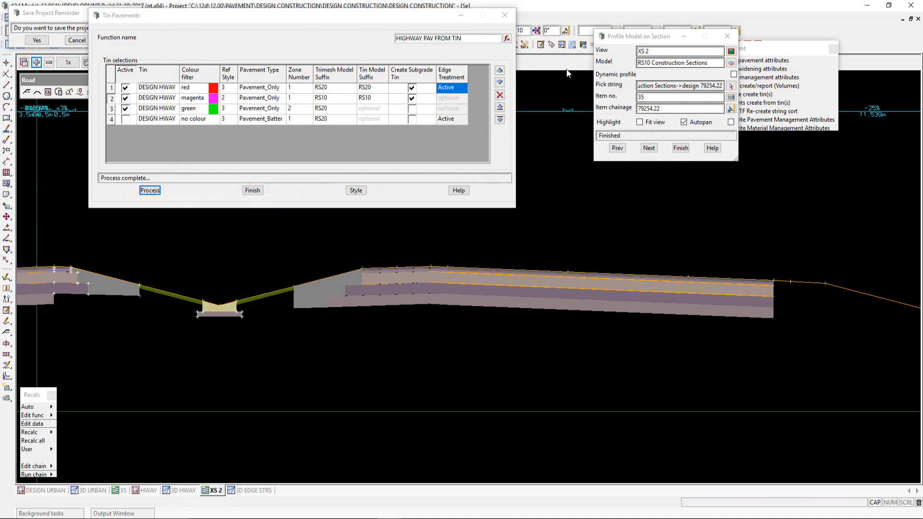
Inquire on the RS20 lower layer, its extension under the median shoulder and the verge mesh in the section.
{"action": "key", "text": "F2"}
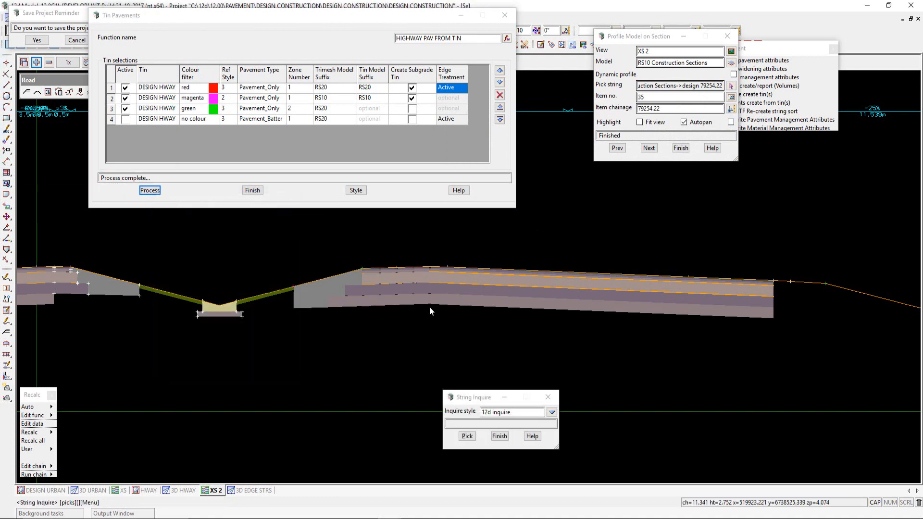
{"action": "left_click", "coordinate": [442, 304]}
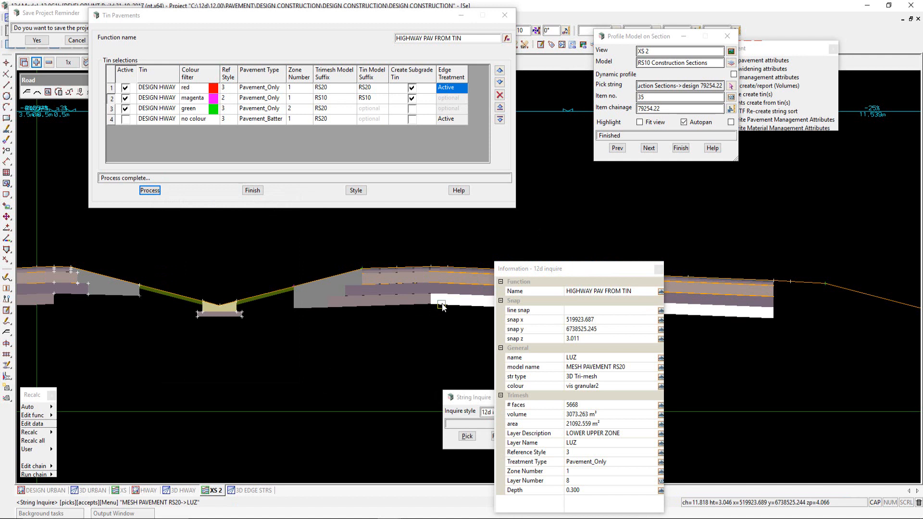
{"action": "left_click", "coordinate": [391, 306]}
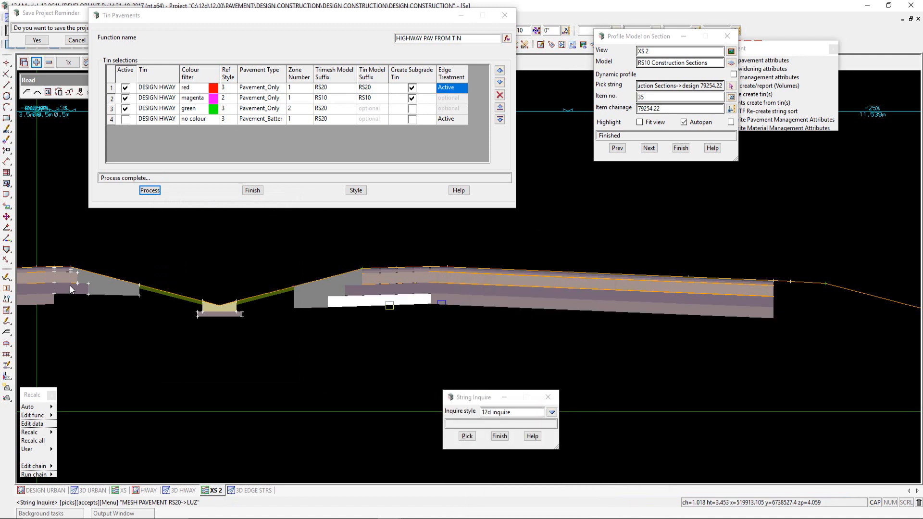
{"action": "left_click", "coordinate": [307, 308]}
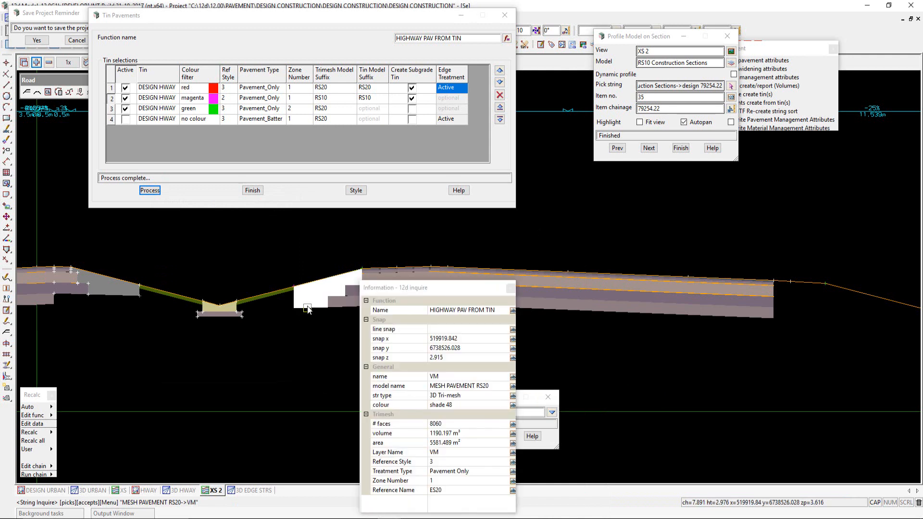
{"action": "left_click", "coordinate": [500, 438]}
Activate the no-colour Pavement_Batter selection, accept its ESK0–EH2H edge treatment strings and process the tin pavements.
{"action": "scroll", "coordinate": [330, 322], "scroll_direction": "down", "scroll_amount": 1}
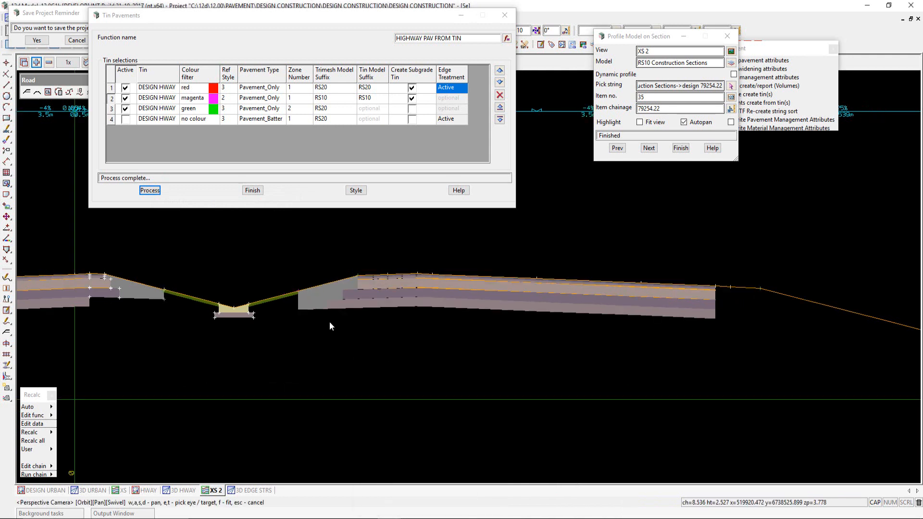
{"action": "scroll", "coordinate": [330, 322], "scroll_direction": "down", "scroll_amount": 2}
{"action": "scroll", "coordinate": [671, 309], "scroll_direction": "up", "scroll_amount": 2}
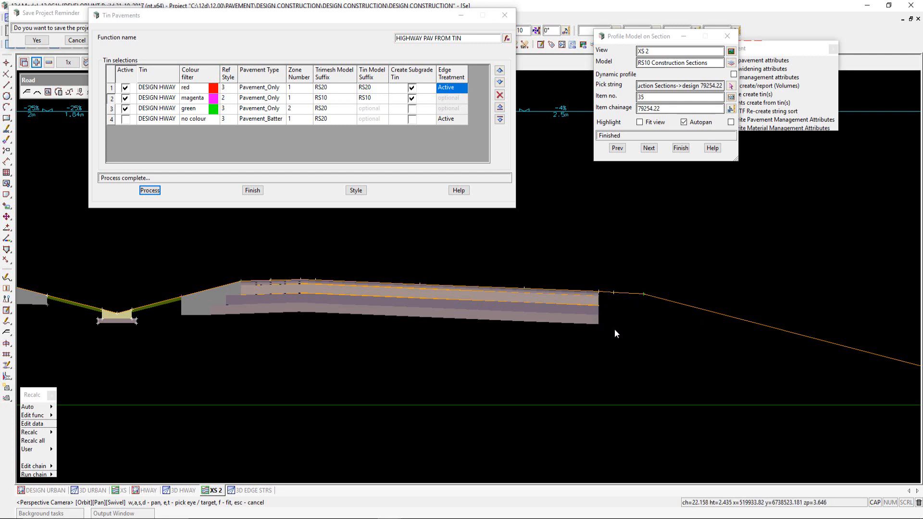
{"action": "left_click", "coordinate": [275, 121]}
{"action": "left_click", "coordinate": [273, 119]}
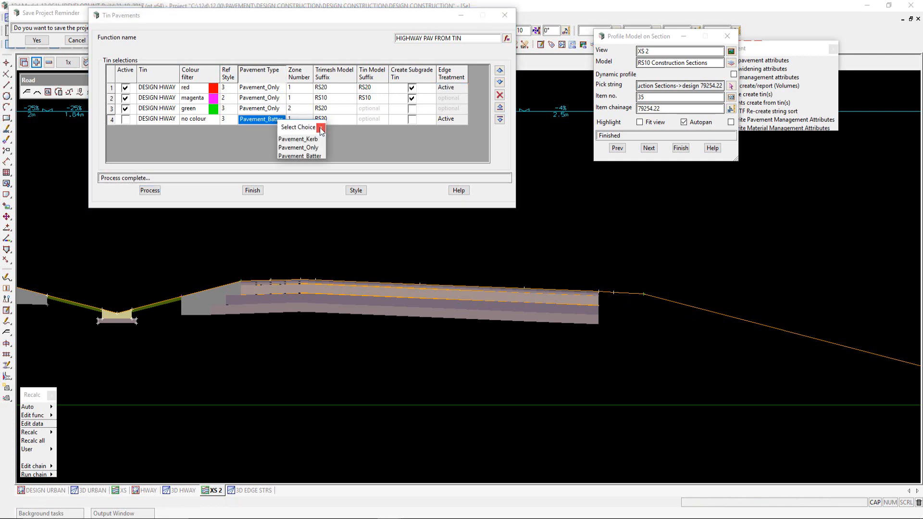
{"action": "left_click", "coordinate": [305, 149]}
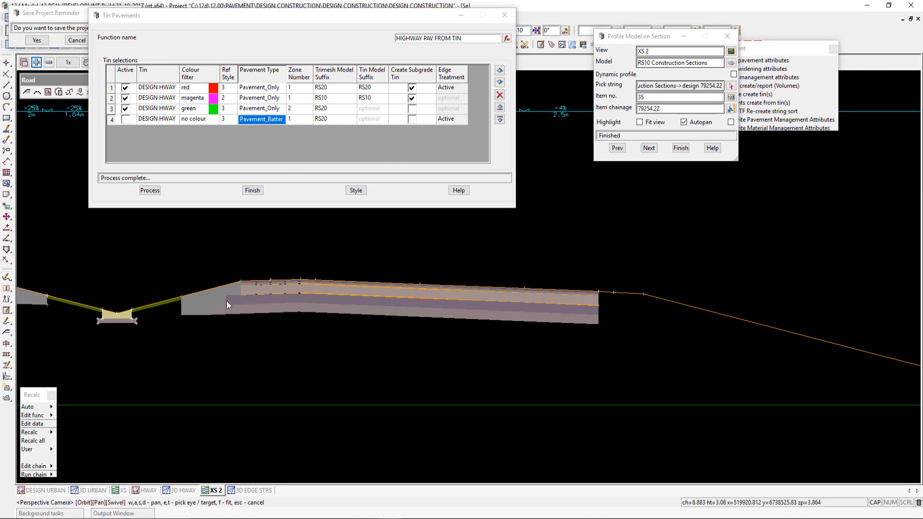
{"action": "left_click", "coordinate": [126, 120]}
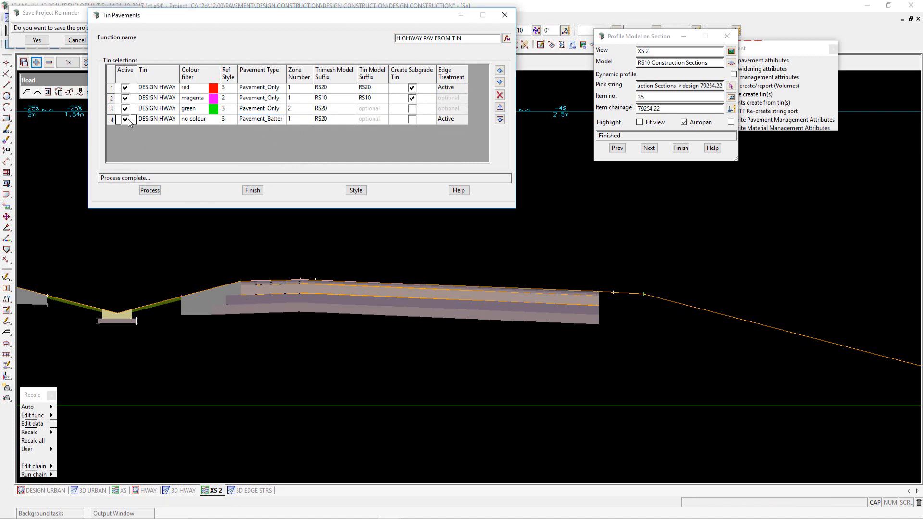
{"action": "double_click", "coordinate": [459, 118]}
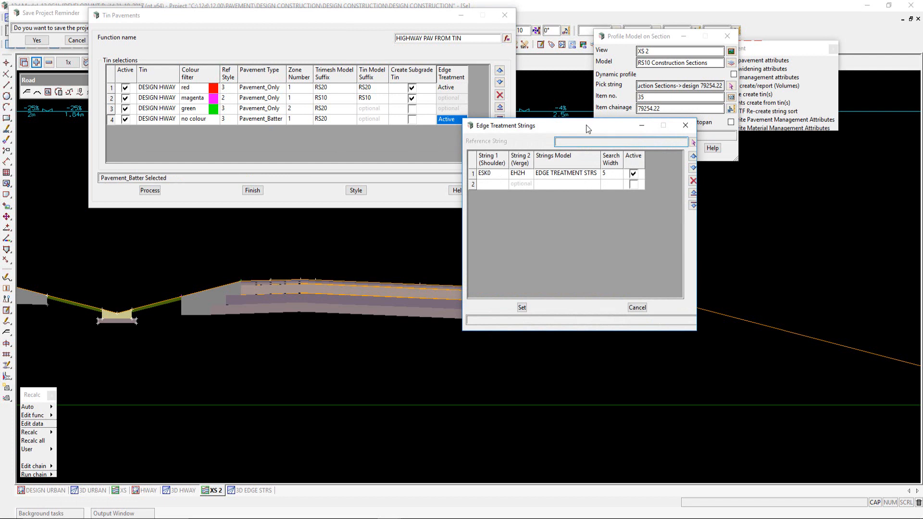
{"action": "left_click_drag", "start_coordinate": [587, 128], "coordinate": [336, 118]}
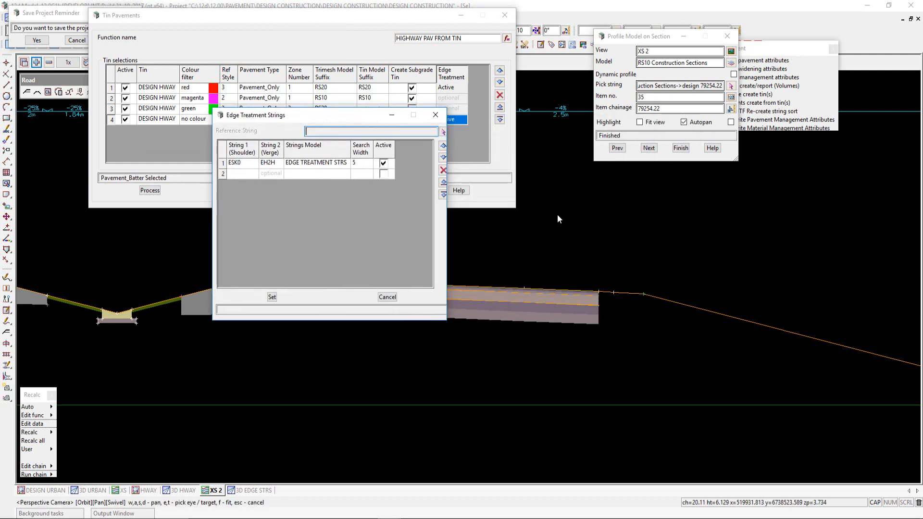
{"action": "left_click", "coordinate": [271, 298]}
{"action": "left_click", "coordinate": [149, 191]}
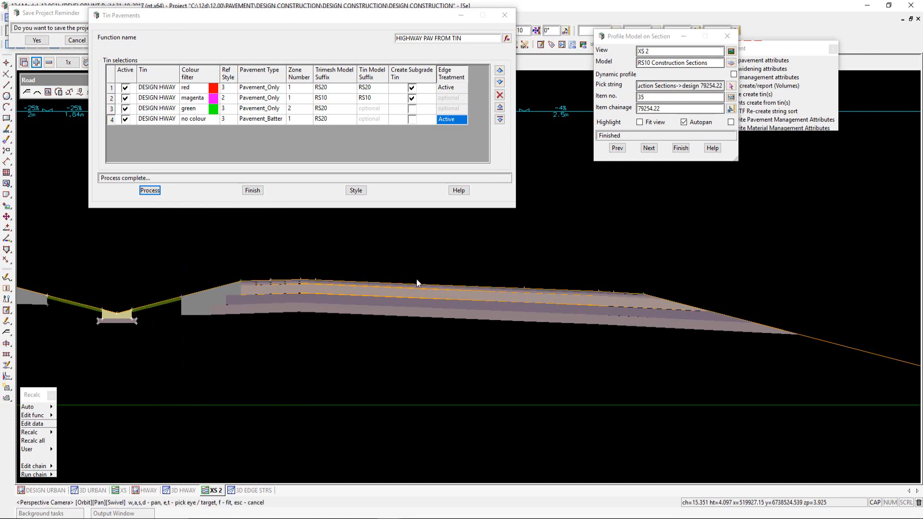
Examine the RS20 verge and outer batter meshes in the XS 2 section and the 3D HWAY view.
{"action": "scroll", "coordinate": [600, 305], "scroll_direction": "down", "scroll_amount": 4}
{"action": "scroll", "coordinate": [471, 314], "scroll_direction": "up", "scroll_amount": 2}
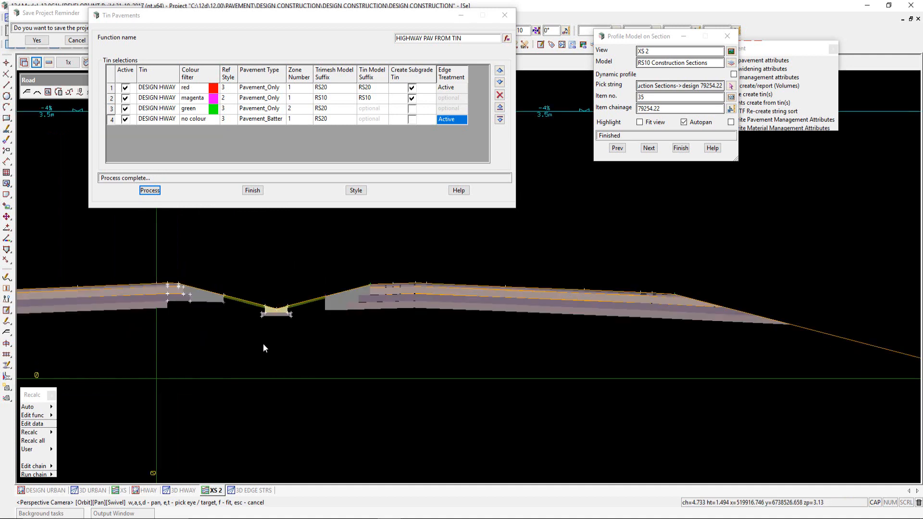
{"action": "left_click", "coordinate": [183, 491]}
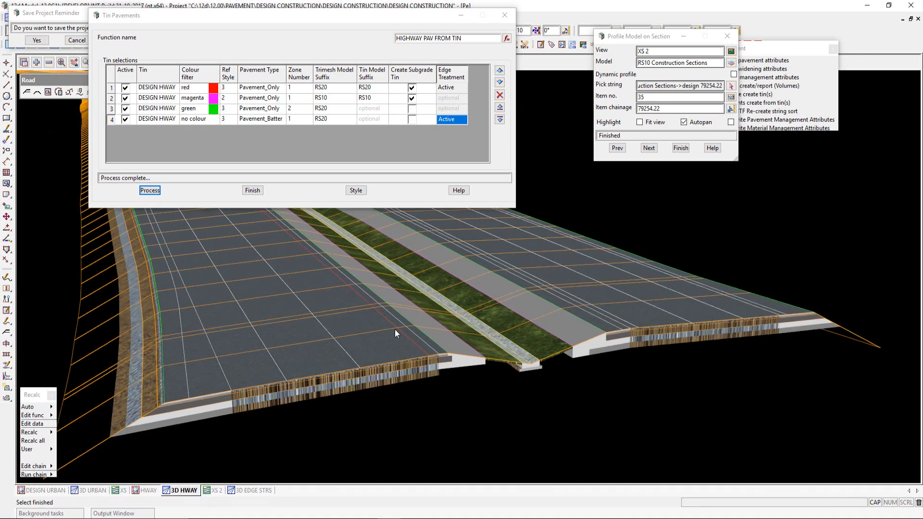
{"action": "scroll", "coordinate": [395, 330], "scroll_direction": "down", "scroll_amount": 1}
{"action": "scroll", "coordinate": [334, 338], "scroll_direction": "up", "scroll_amount": 1}
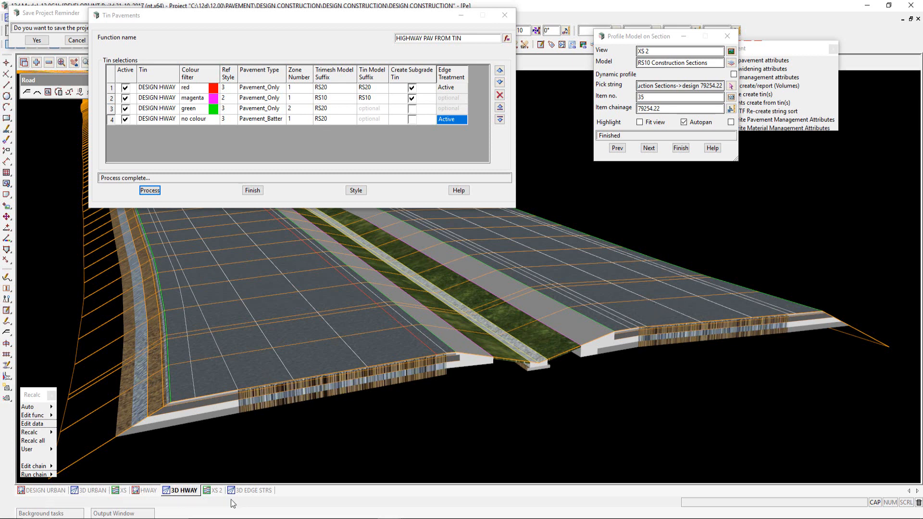
Inquire on the lowest pavement layers of both carriageways and the RS20 shoulder extension in the XS 2 section.
{"action": "left_click", "coordinate": [212, 490]}
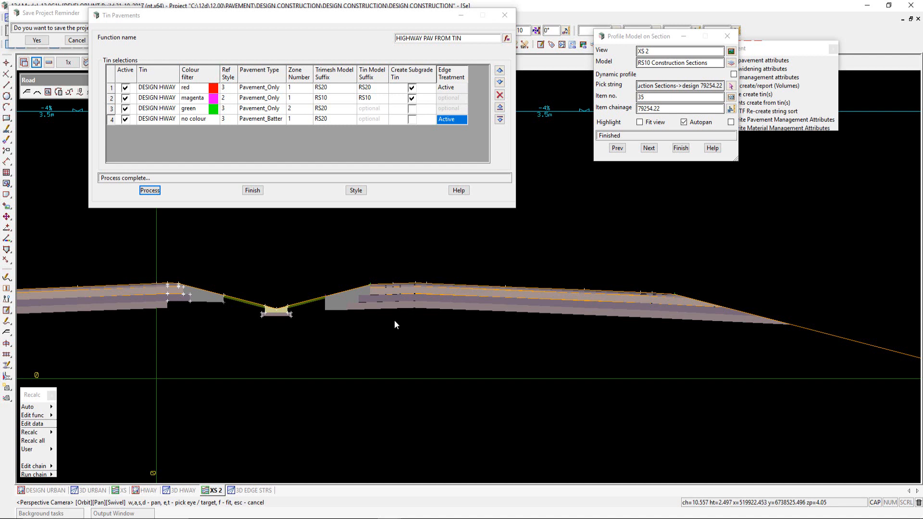
{"action": "scroll", "coordinate": [621, 288], "scroll_direction": "down", "scroll_amount": 4}
{"action": "scroll", "coordinate": [481, 291], "scroll_direction": "up", "scroll_amount": 2}
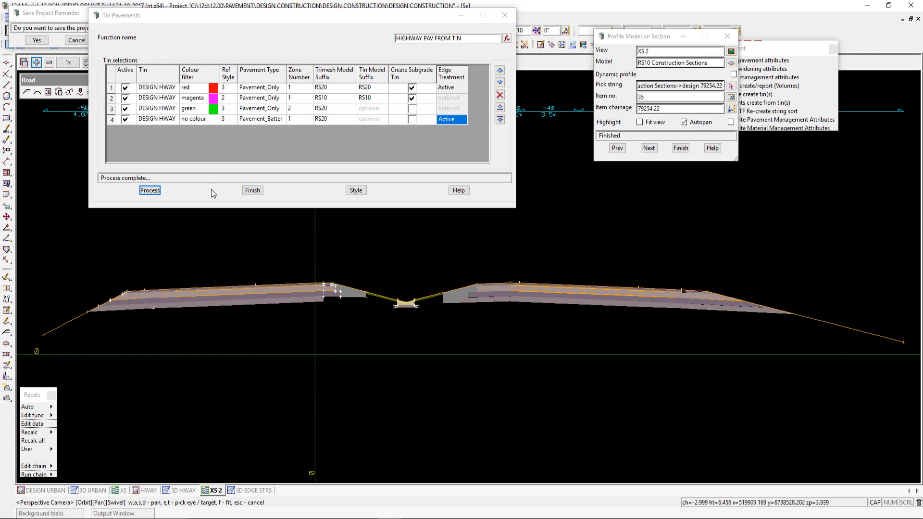
{"action": "key", "text": "i"}
{"action": "left_click", "coordinate": [572, 306]}
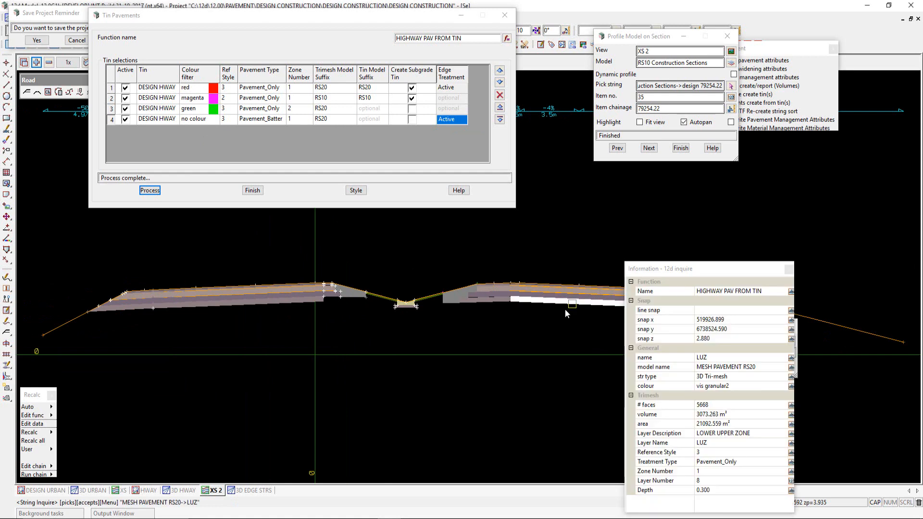
{"action": "left_click", "coordinate": [208, 312]}
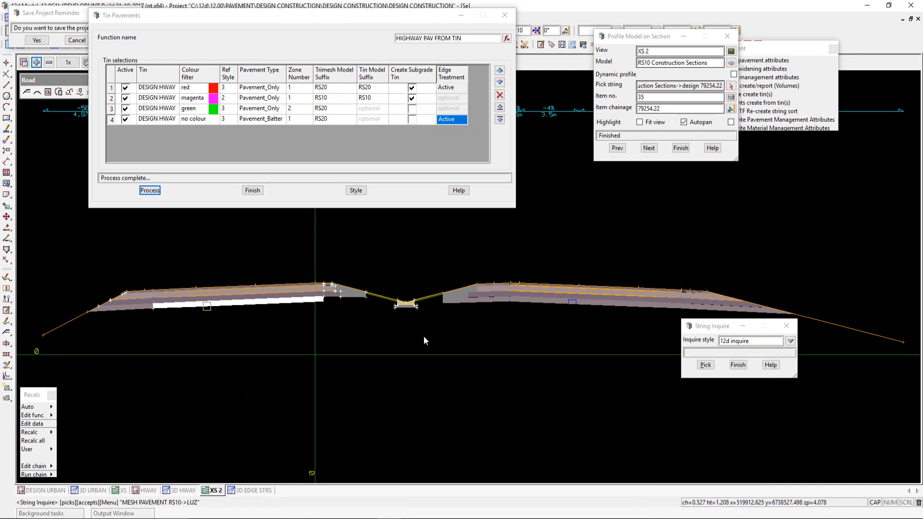
{"action": "left_click", "coordinate": [480, 302]}
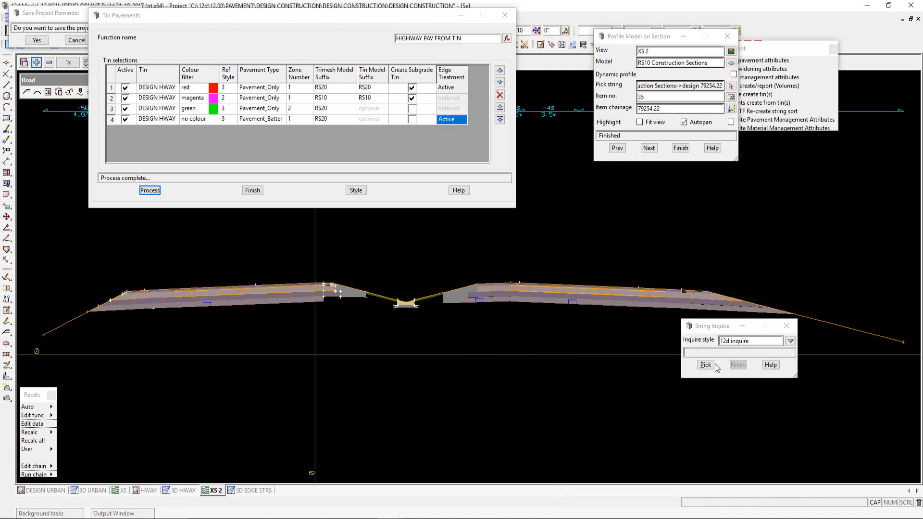
{"action": "left_click", "coordinate": [740, 366]}
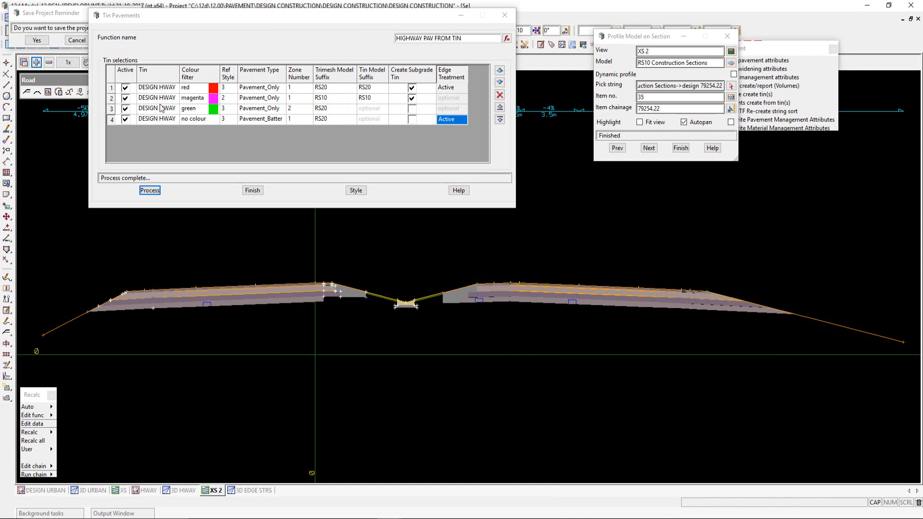
Finish Tin Pavements and add the DESIGN HWAY Subgrade RS10 and DESIGN HWAY Subgrade RS20 models to the XS 2 view.
{"action": "left_click_drag", "start_coordinate": [273, 16], "coordinate": [473, 19]}
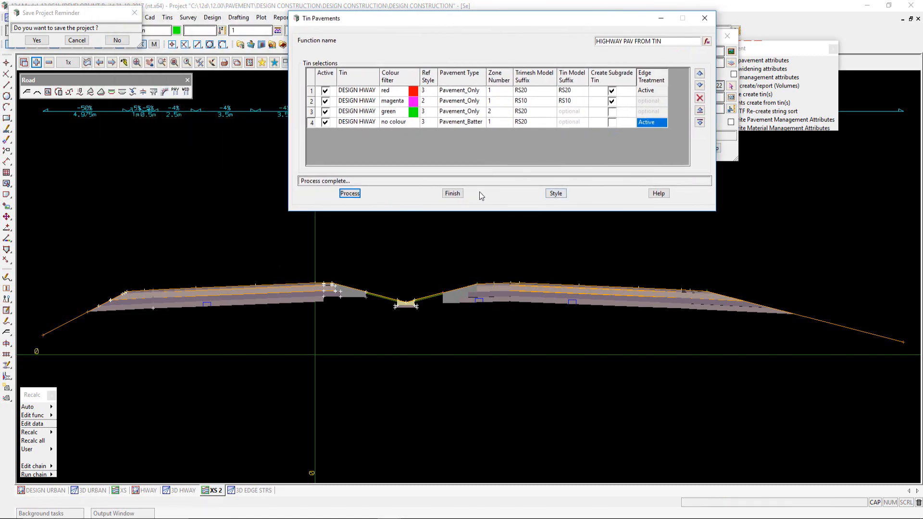
{"action": "left_click", "coordinate": [452, 193]}
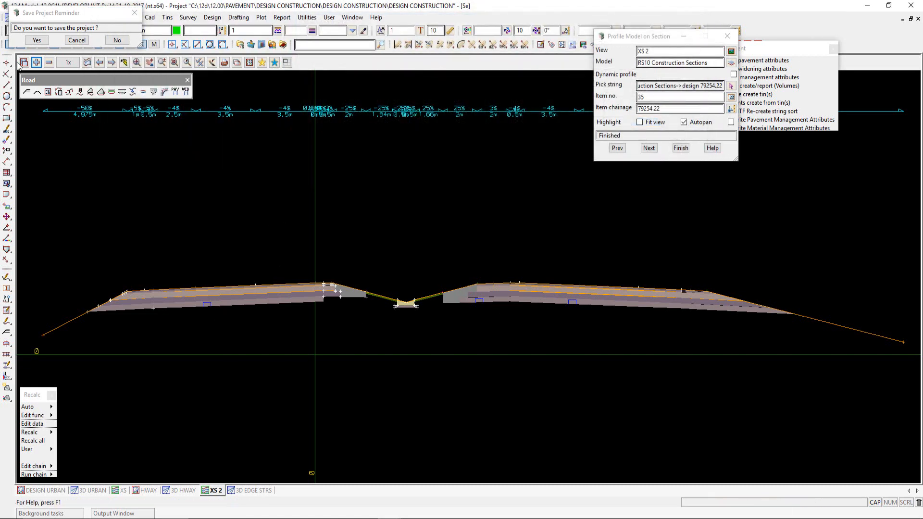
{"action": "left_click", "coordinate": [36, 62]}
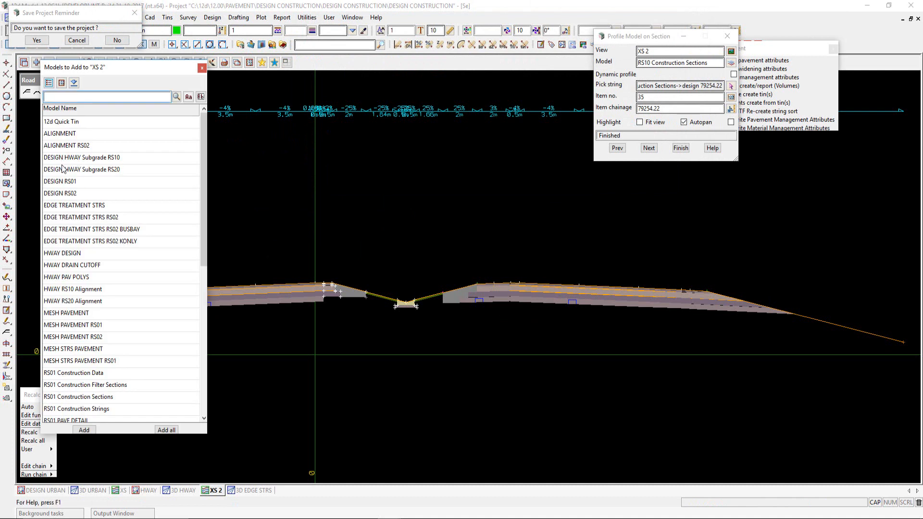
{"action": "left_click", "coordinate": [119, 157]}
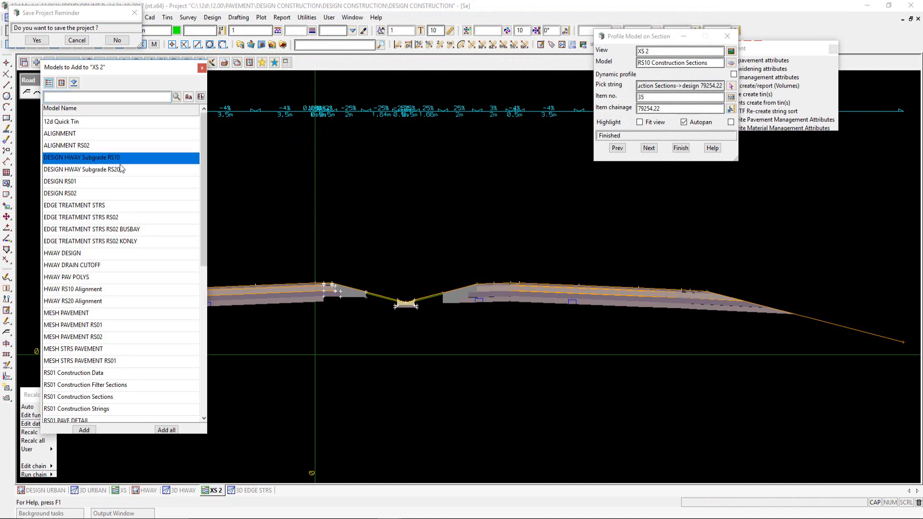
{"action": "left_click", "coordinate": [120, 169], "text": "ctrl"}
{"action": "left_click", "coordinate": [84, 430]}
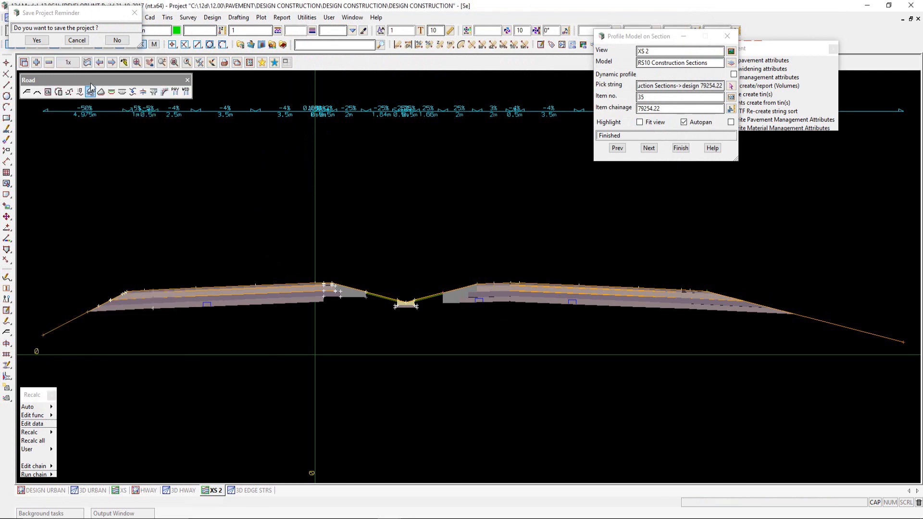
Remove the MESH PAVEMENT RS10 and MESH PAVEMENT RS20 models from the XS 2 view.
{"action": "left_click", "coordinate": [48, 62]}
{"action": "left_click", "coordinate": [104, 146]}
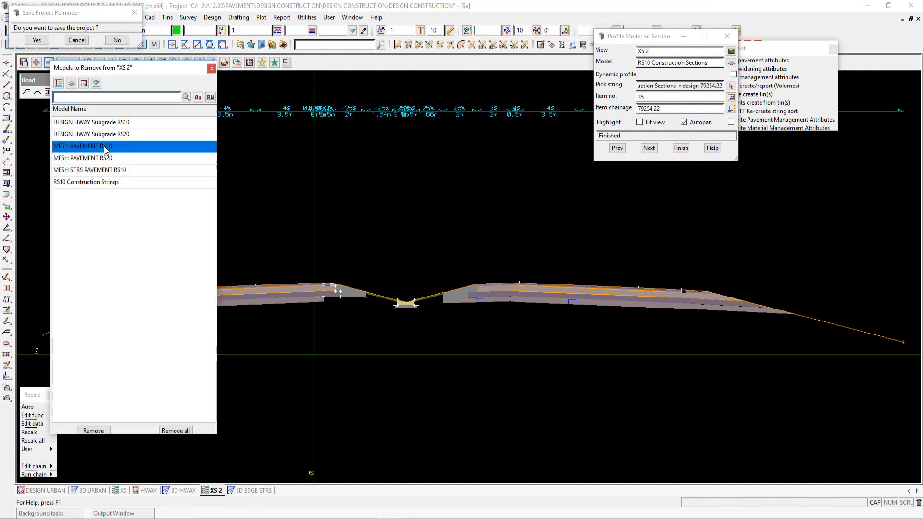
{"action": "left_click", "coordinate": [106, 158], "text": "ctrl"}
{"action": "left_click", "coordinate": [91, 431]}
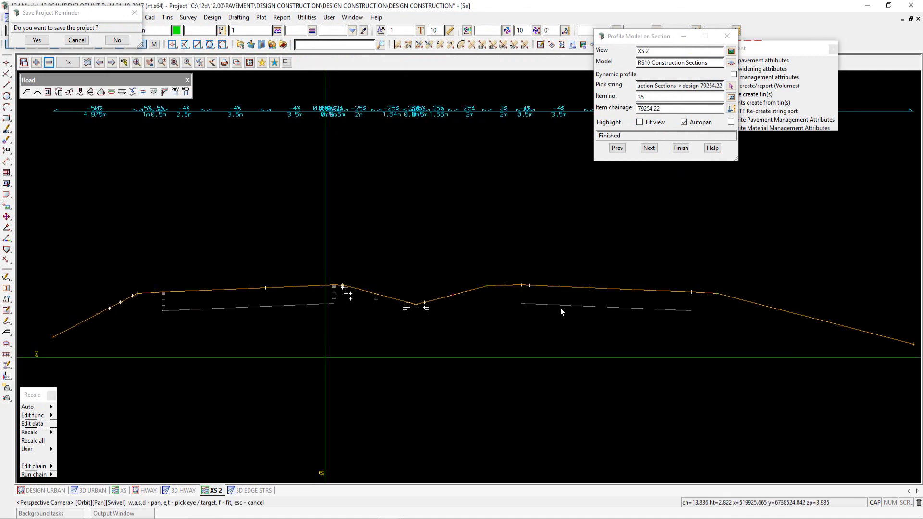
Inquire on the subgrade tin lines beneath the RS10 and RS20 carriageways in the XS 2 section.
{"action": "key", "text": "i"}
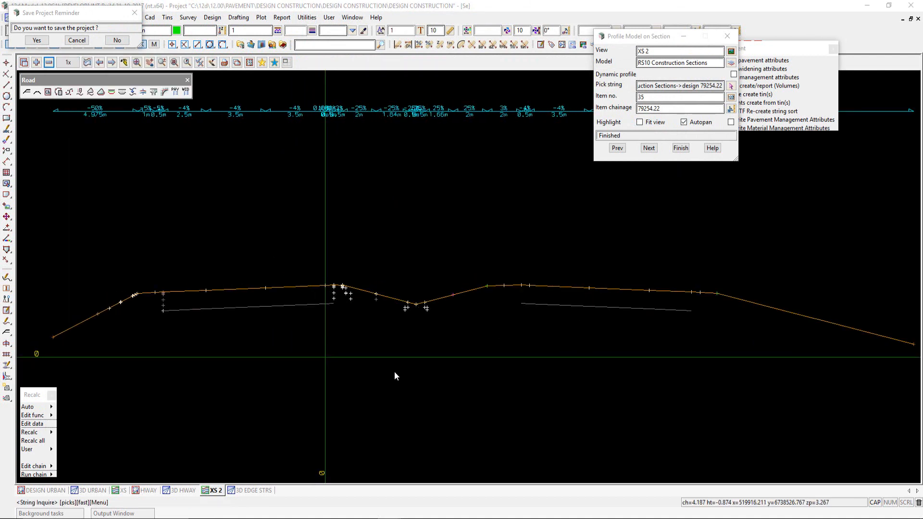
{"action": "left_click", "coordinate": [295, 304]}
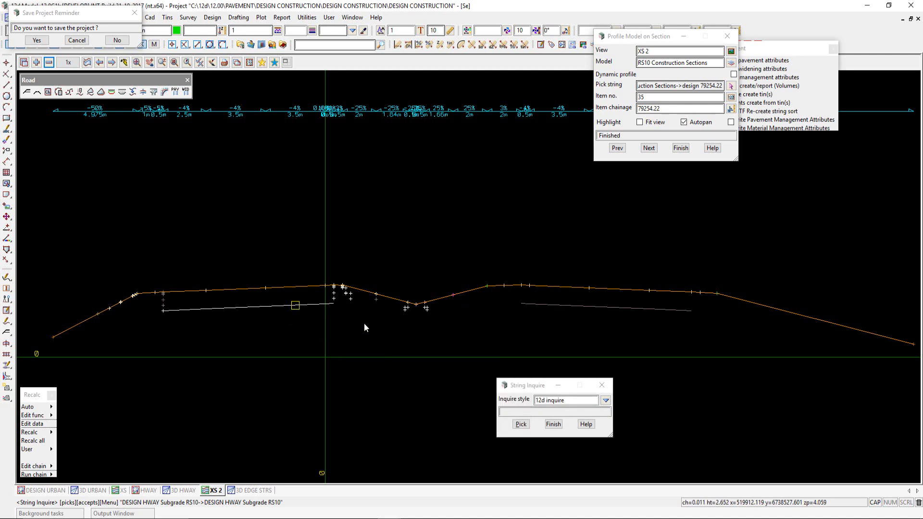
{"action": "left_click", "coordinate": [546, 307]}
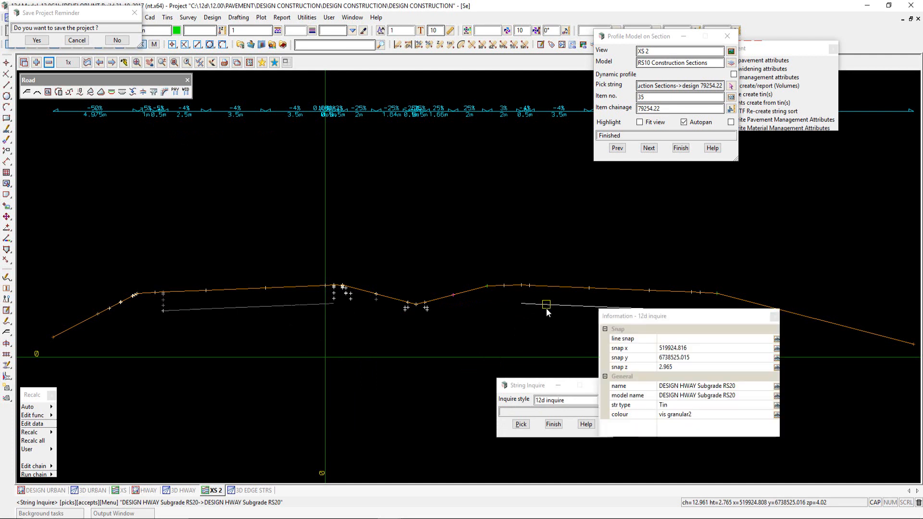
{"action": "left_click", "coordinate": [553, 424]}
Remove the MESH STRS PAVEMENT RS10 model from the XS 2 view.
{"action": "scroll", "coordinate": [535, 305], "scroll_direction": "down", "scroll_amount": 2}
{"action": "scroll", "coordinate": [377, 306], "scroll_direction": "up", "scroll_amount": 1}
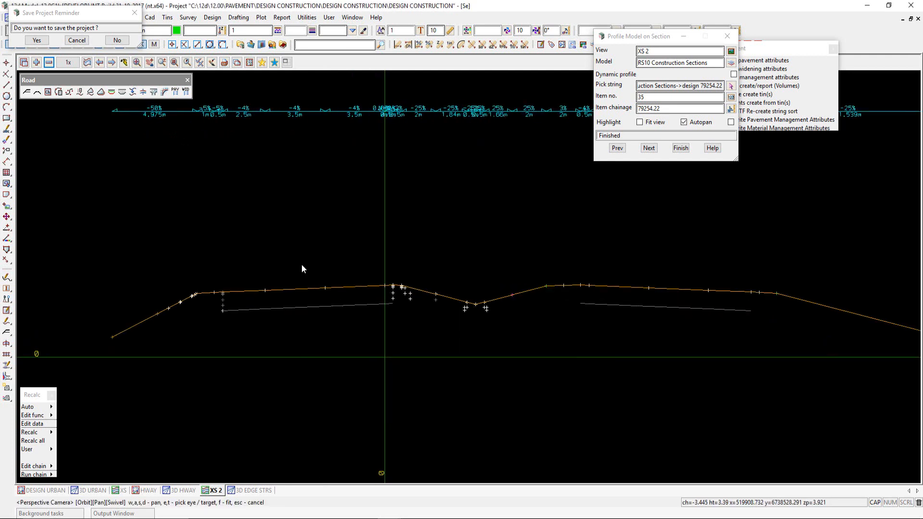
{"action": "left_click", "coordinate": [48, 62]}
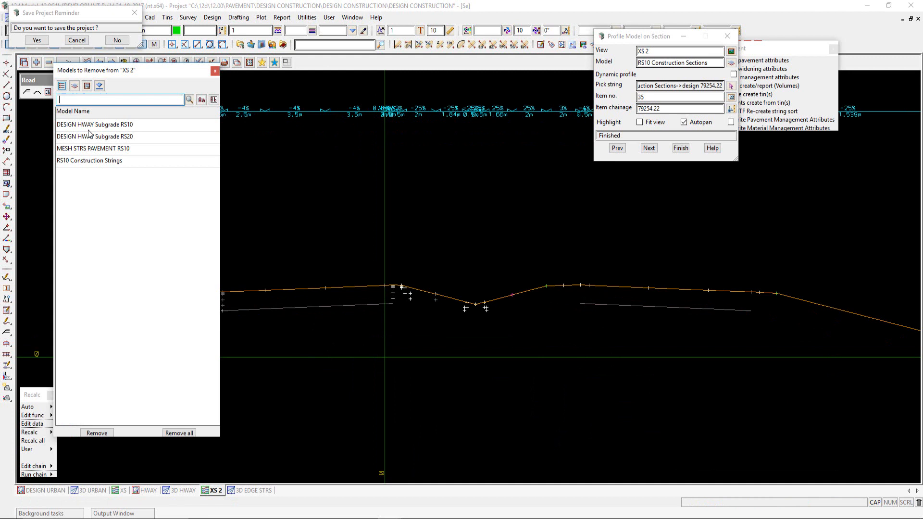
{"action": "left_click", "coordinate": [110, 150]}
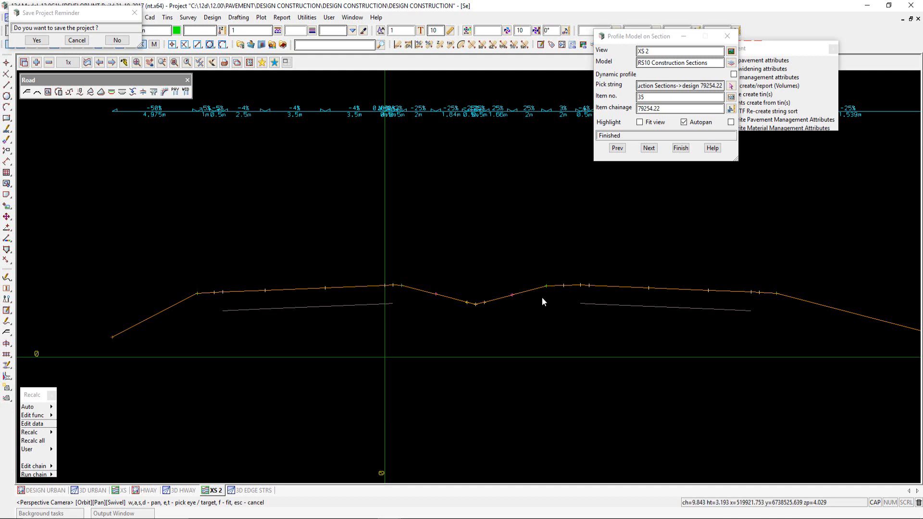
Open the MTF Snippet Pavement Manager and review the settings of Reference_Style_1 and Reference_Style_2.
{"action": "left_click", "coordinate": [174, 92]}
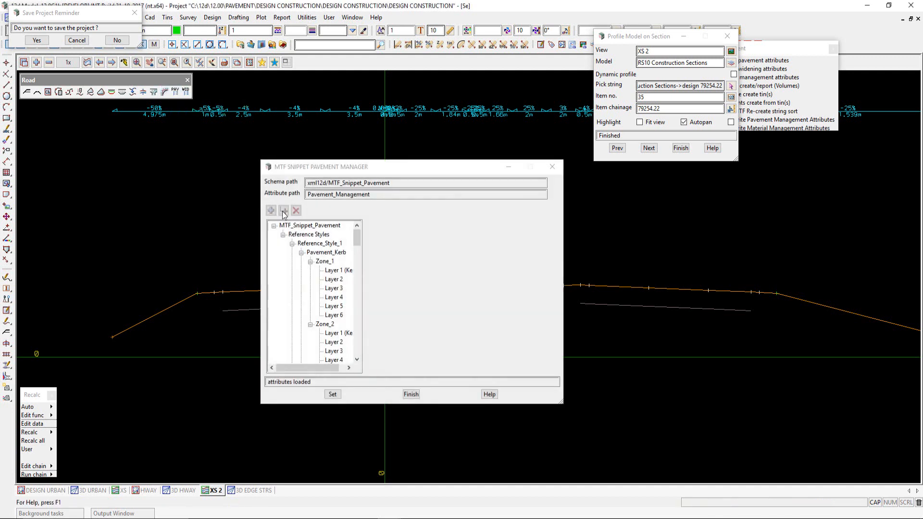
{"action": "left_click", "coordinate": [309, 244]}
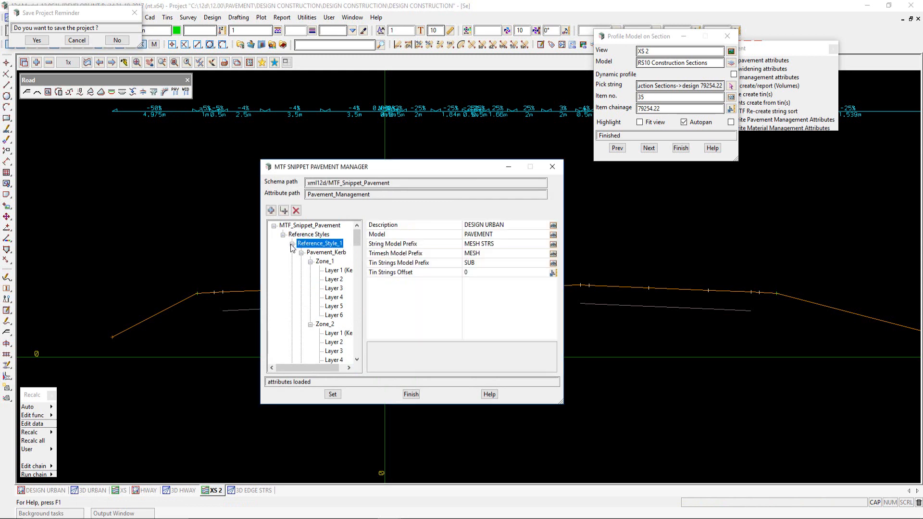
{"action": "left_click", "coordinate": [292, 244]}
{"action": "left_click", "coordinate": [320, 253]}
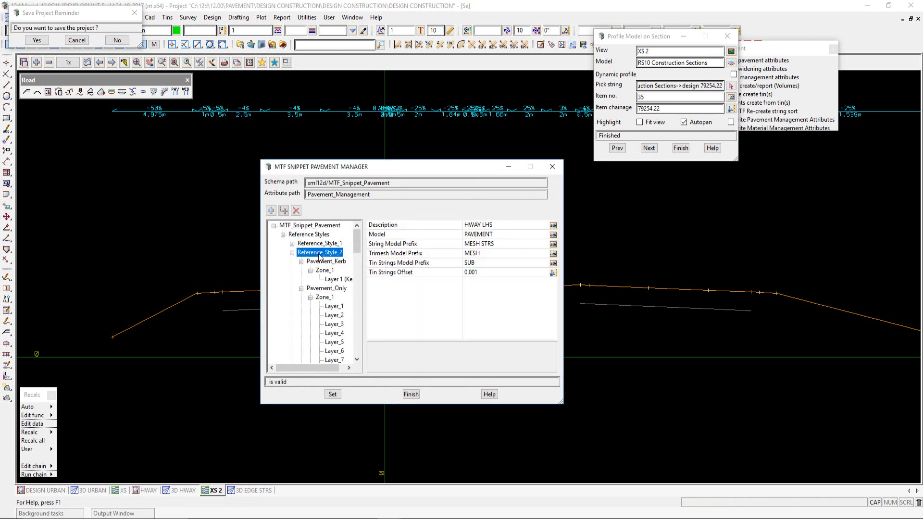
Compare the sub-surface string settings for triangulation on Layer_5, Layer_6 and Layer_7 of Zone_4 in Reference_Style_2.
{"action": "left_click", "coordinate": [357, 360]}
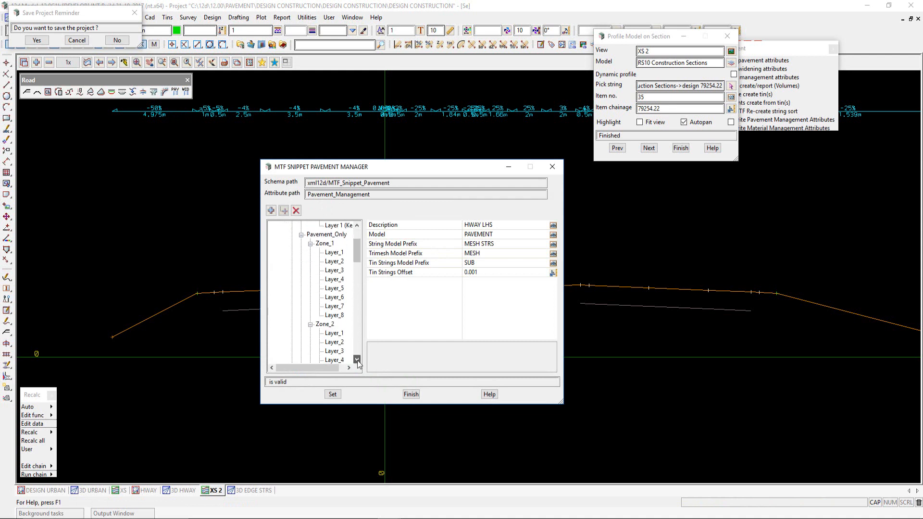
{"action": "left_click_drag", "start_coordinate": [356, 360], "coordinate": [358, 361]}
{"action": "left_click", "coordinate": [335, 333]}
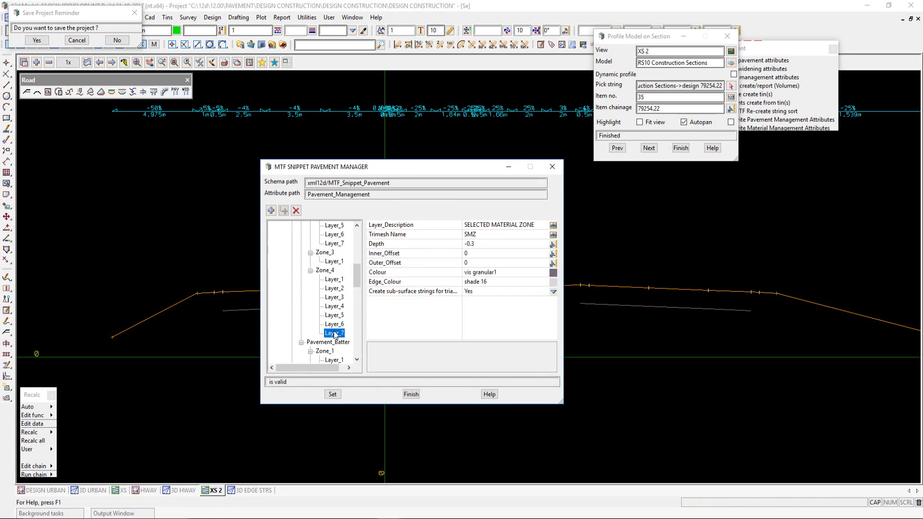
{"action": "left_click", "coordinate": [334, 324]}
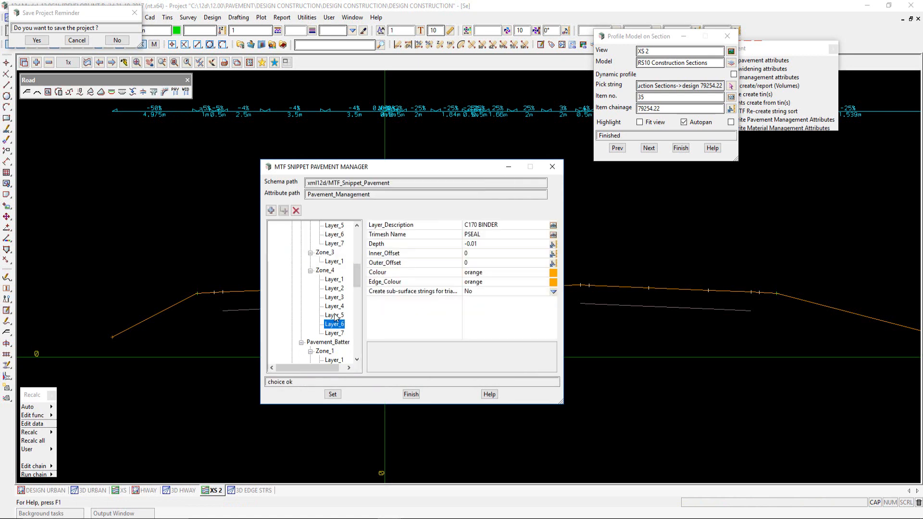
{"action": "left_click", "coordinate": [335, 315]}
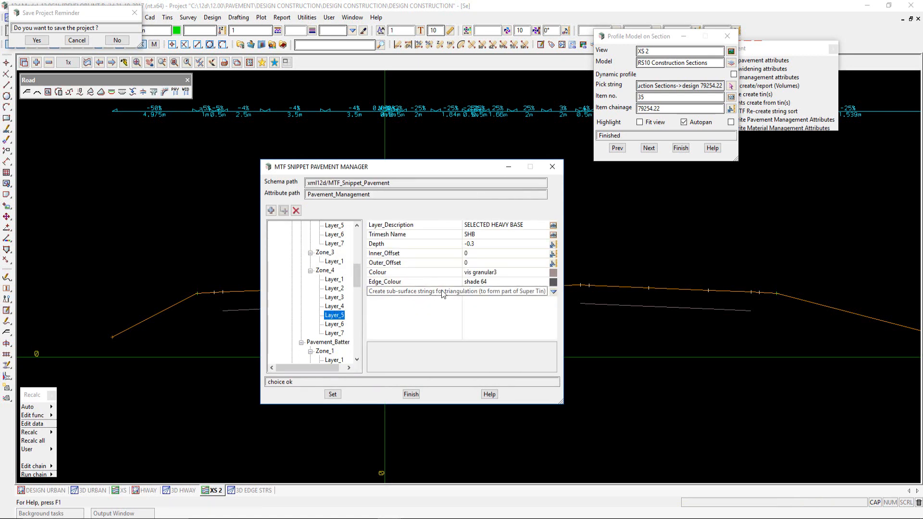
{"action": "left_click", "coordinate": [333, 334]}
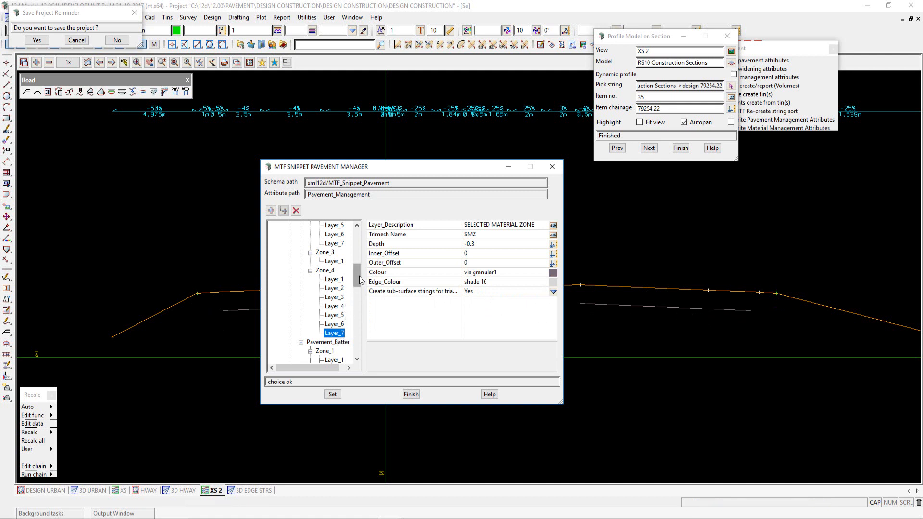
Check the tin strings model prefix and offset of Reference_Style_2, and close the pavement manager.
{"action": "left_click_drag", "start_coordinate": [358, 267], "coordinate": [357, 235]}
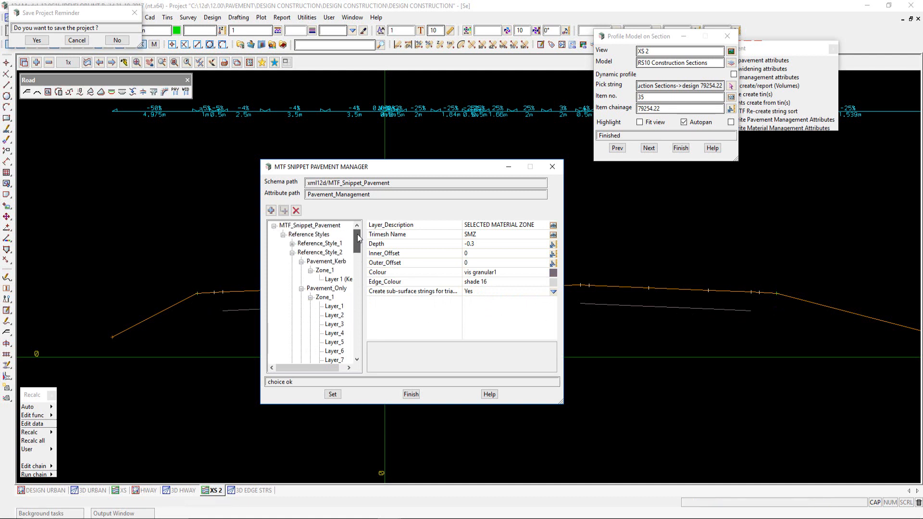
{"action": "left_click", "coordinate": [316, 254]}
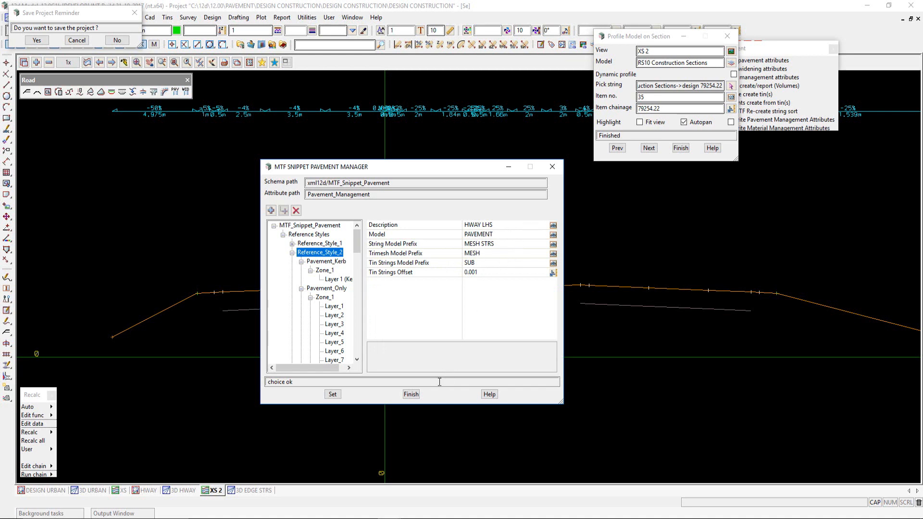
{"action": "left_click", "coordinate": [411, 394]}
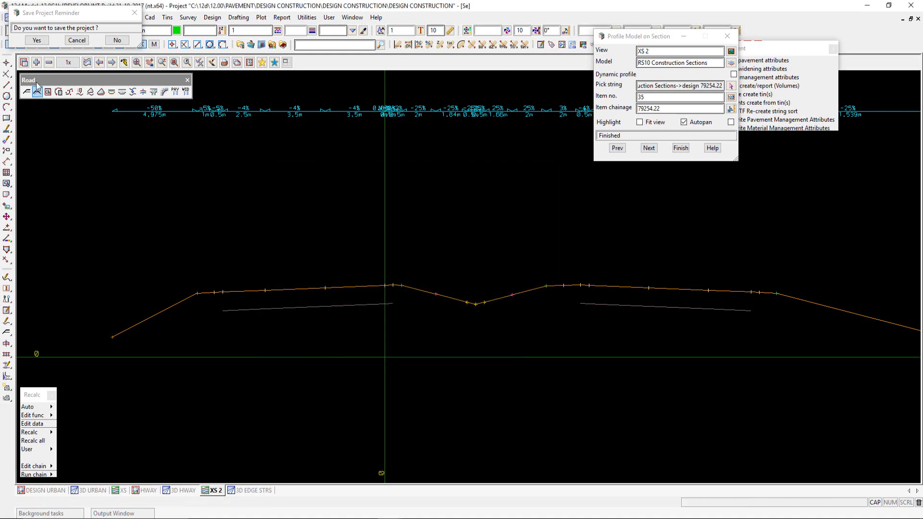
Add the SUB PAVEMENT LUZ ES20, LUZ ESK0, LUZ RS10 and LUZ xx ES20 models to the XS 2 view.
{"action": "left_click", "coordinate": [36, 62]}
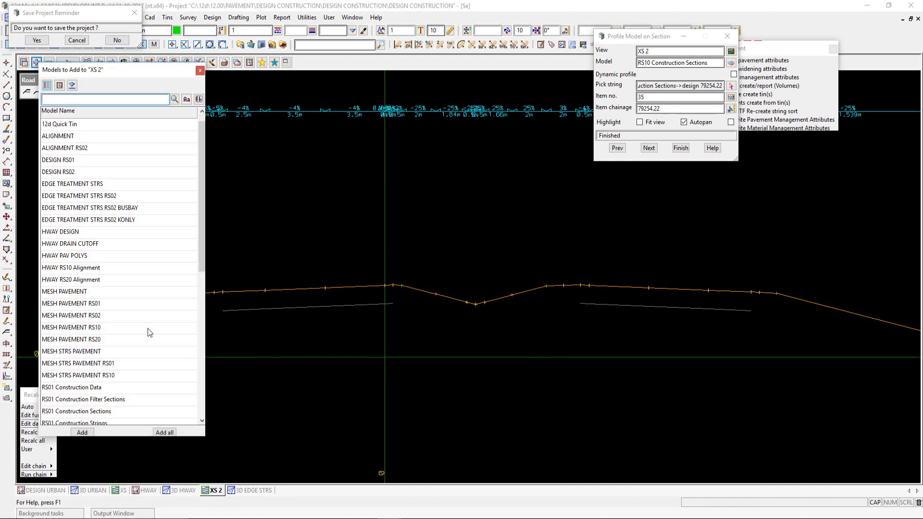
{"action": "scroll", "coordinate": [149, 332], "scroll_direction": "down", "scroll_amount": 5}
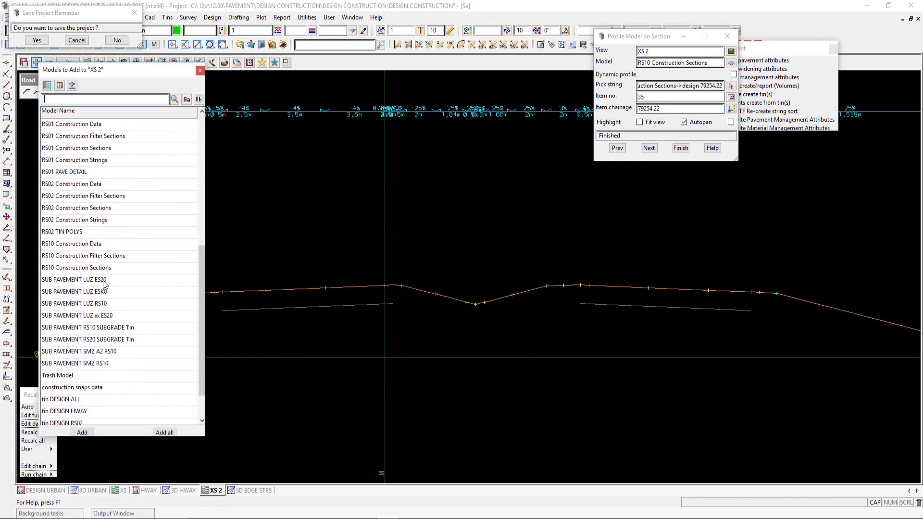
{"action": "left_click_drag", "start_coordinate": [103, 279], "coordinate": [109, 319]}
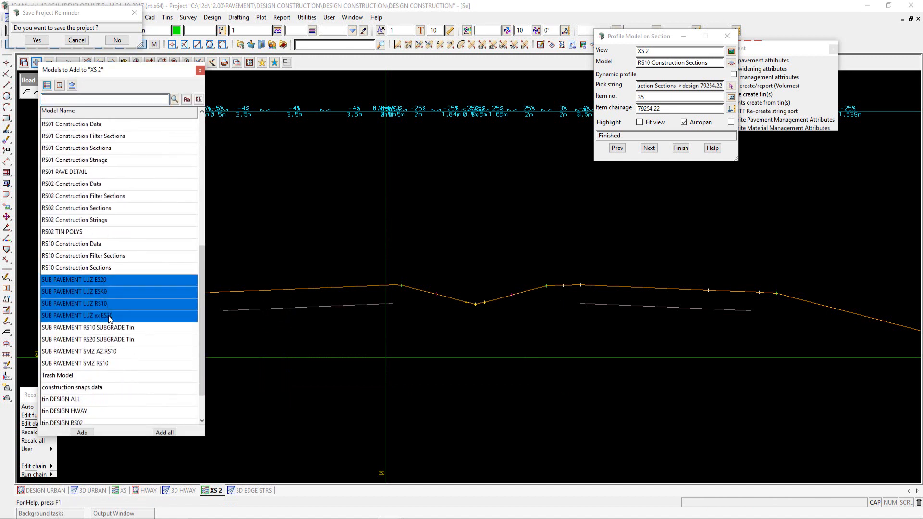
{"action": "left_click", "coordinate": [77, 432]}
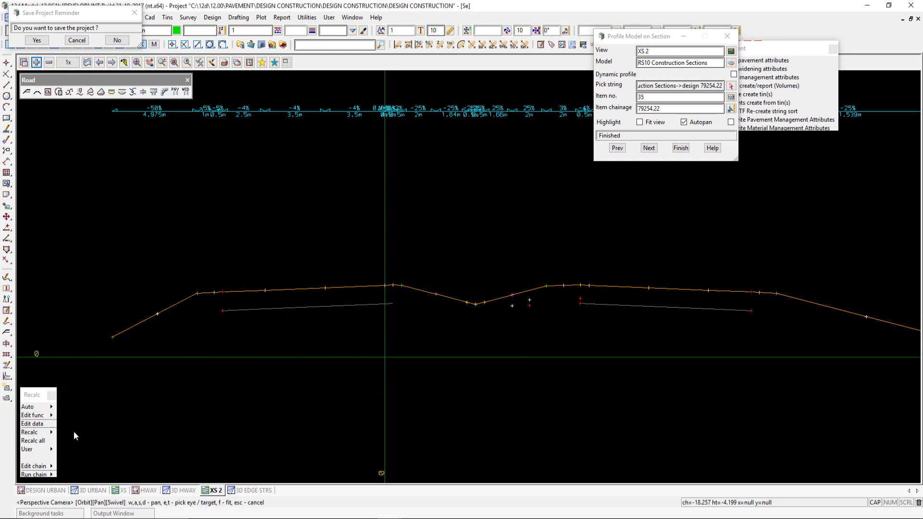
Add the SUB PAVEMENT SMZ A2 RS10 and SUB PAVEMENT SMZ RS10 models to the XS 2 view.
{"action": "left_click", "coordinate": [36, 62]}
{"action": "scroll", "coordinate": [140, 329], "scroll_direction": "down", "scroll_amount": 6}
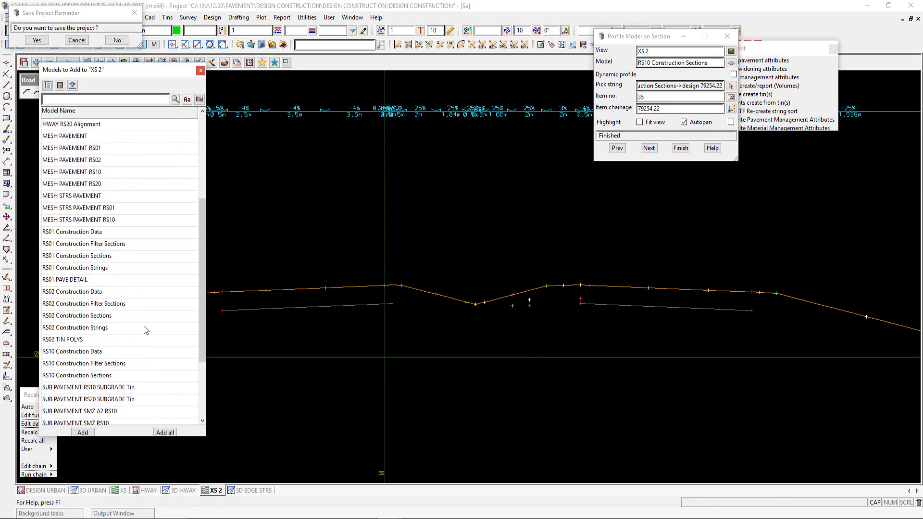
{"action": "left_click", "coordinate": [118, 351]}
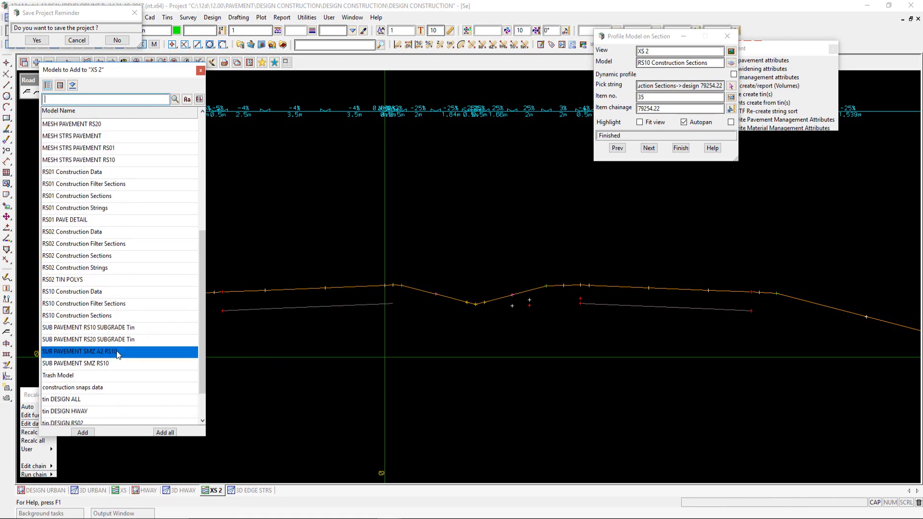
{"action": "left_click", "coordinate": [117, 363], "text": "ctrl"}
{"action": "left_click", "coordinate": [83, 432]}
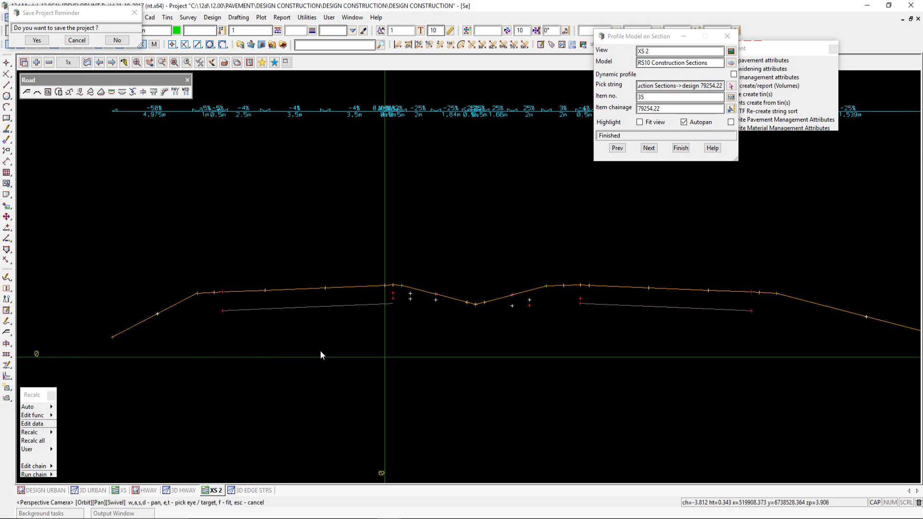
Load the SUBGRADE TIN RS10 function into Create subgrade polygons and process it as one tin with the RS10 SUBGRADE suffix.
{"action": "scroll", "coordinate": [247, 292], "scroll_direction": "up", "scroll_amount": 1}
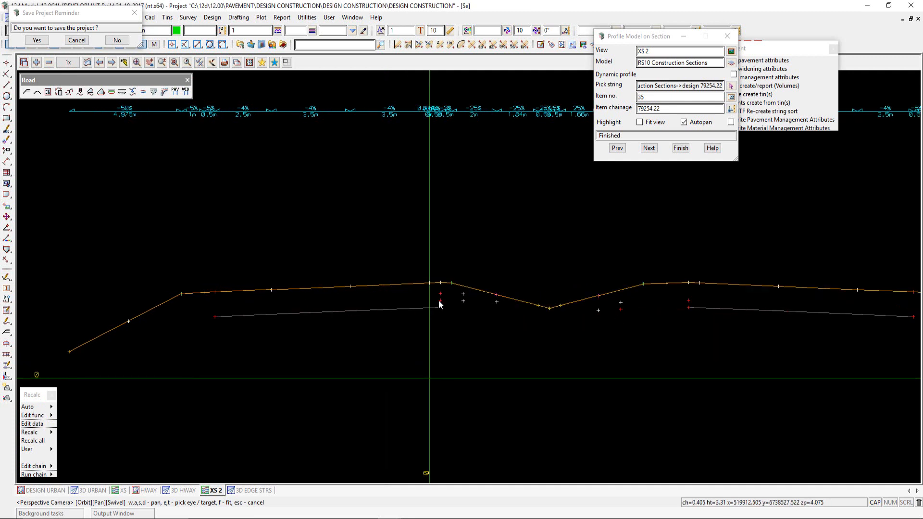
{"action": "scroll", "coordinate": [306, 283], "scroll_direction": "down", "scroll_amount": 1}
{"action": "scroll", "coordinate": [289, 282], "scroll_direction": "down", "scroll_amount": 1}
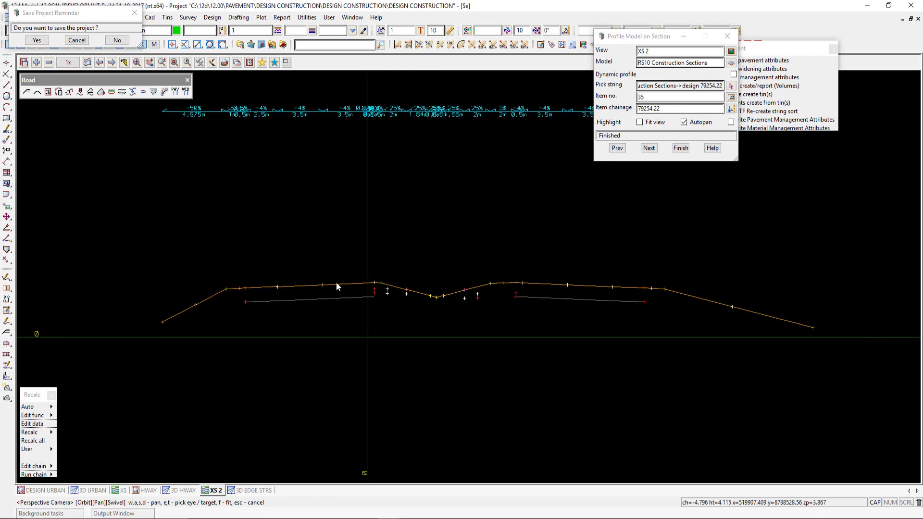
{"action": "scroll", "coordinate": [349, 282], "scroll_direction": "up", "scroll_amount": 1}
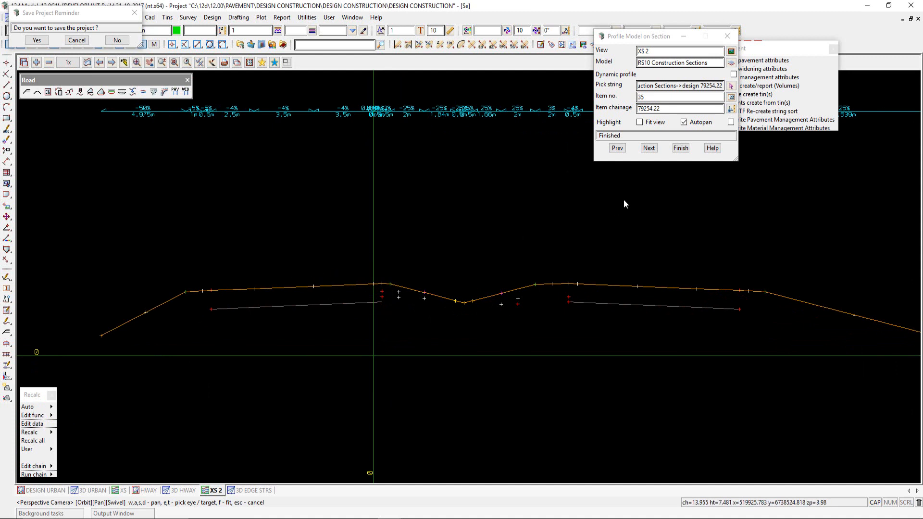
{"action": "left_click_drag", "start_coordinate": [633, 41], "coordinate": [296, 30]}
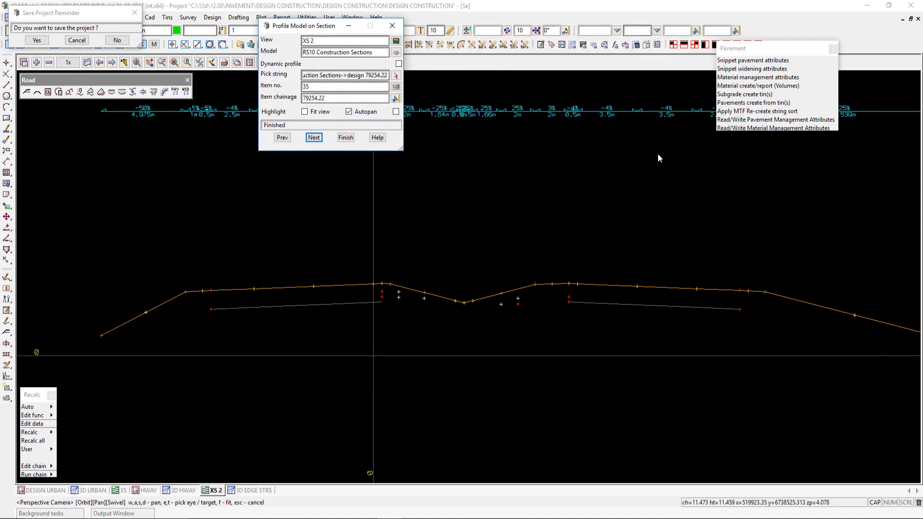
{"action": "left_click", "coordinate": [745, 95]}
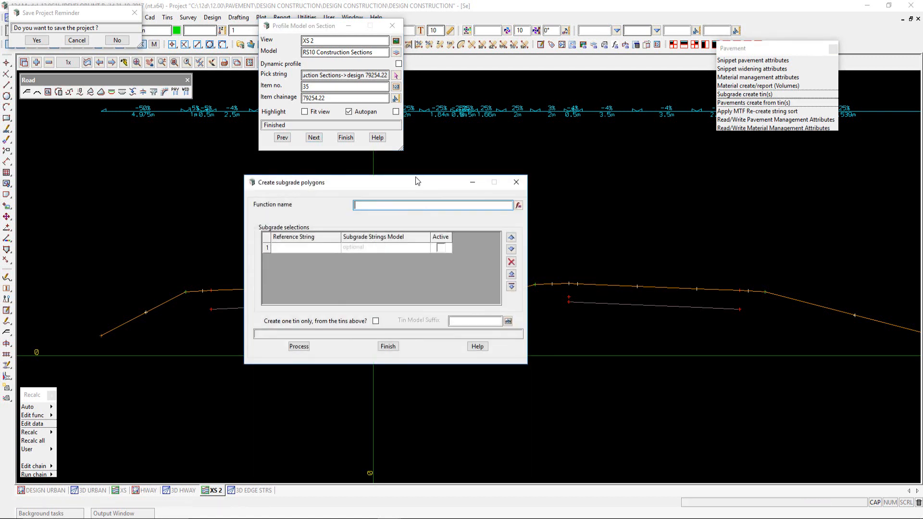
{"action": "left_click_drag", "start_coordinate": [418, 182], "coordinate": [445, 71]}
{"action": "left_click", "coordinate": [555, 90]}
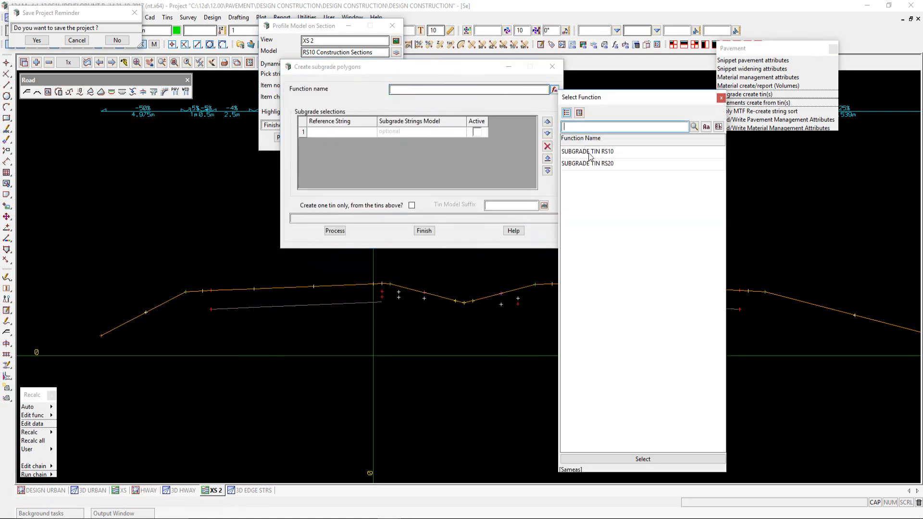
{"action": "double_click", "coordinate": [595, 152]}
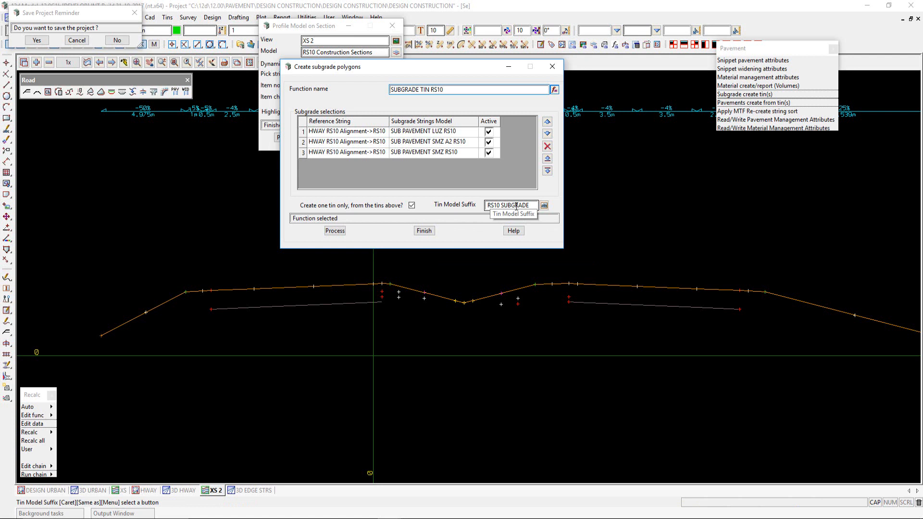
{"action": "left_click", "coordinate": [333, 231]}
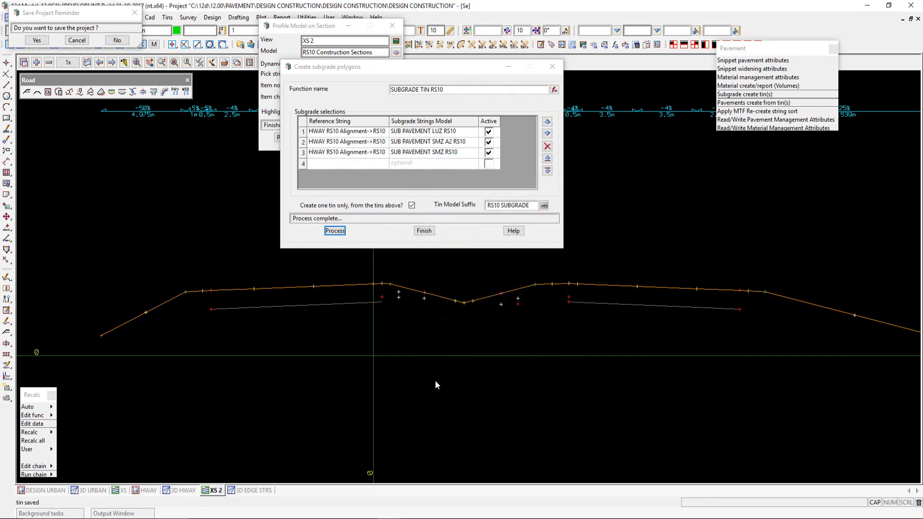
Add the SUB PAVEMENT RS10 SUBGRADE Tin model to the XS 2 view.
{"action": "left_click", "coordinate": [36, 63]}
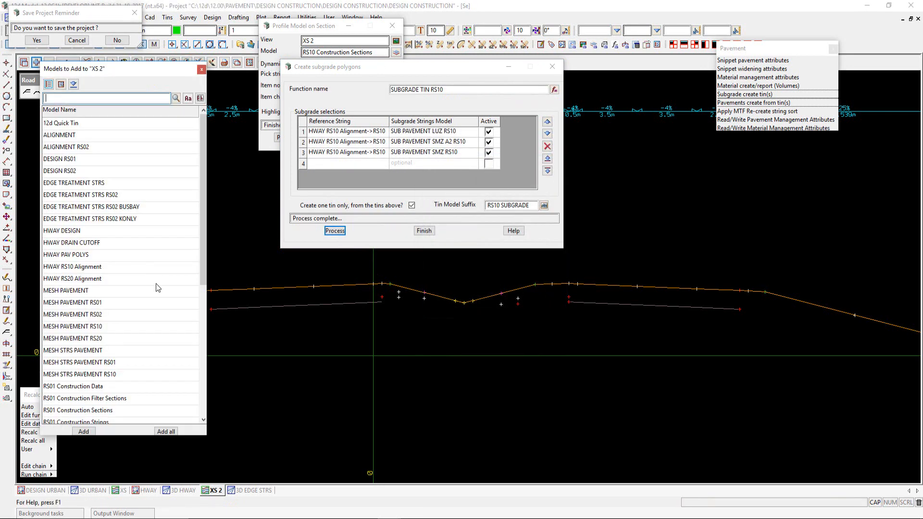
{"action": "scroll", "coordinate": [159, 288], "scroll_direction": "down", "scroll_amount": 6}
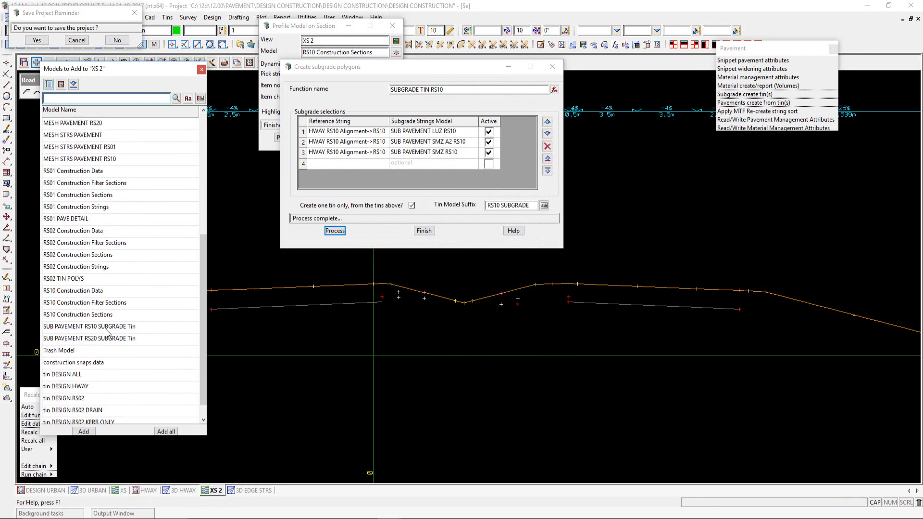
{"action": "double_click", "coordinate": [105, 329]}
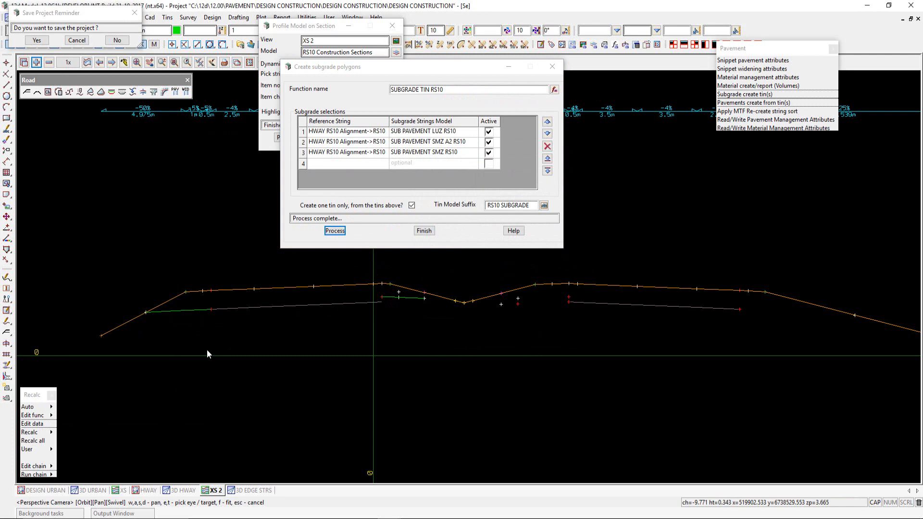
Inquire on the RS10 subgrade tin line in the XS 2 section view.
{"action": "key", "text": "F2"}
{"action": "left_click", "coordinate": [180, 311]}
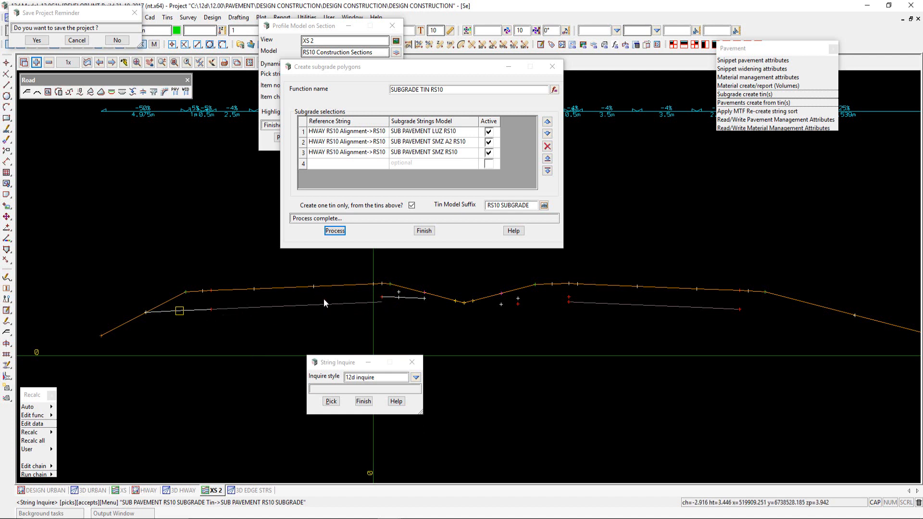
{"action": "left_click", "coordinate": [363, 402]}
Load the SUBGRADE TIN RS20 function into Create subgrade polygons and process it as one tin with the RS20 SUBGRADE suffix.
{"action": "left_click", "coordinate": [555, 89]}
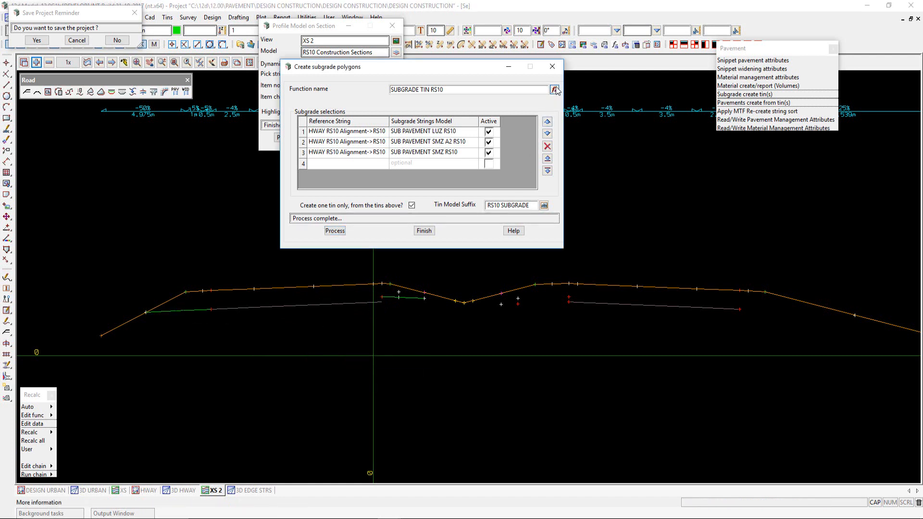
{"action": "double_click", "coordinate": [595, 164]}
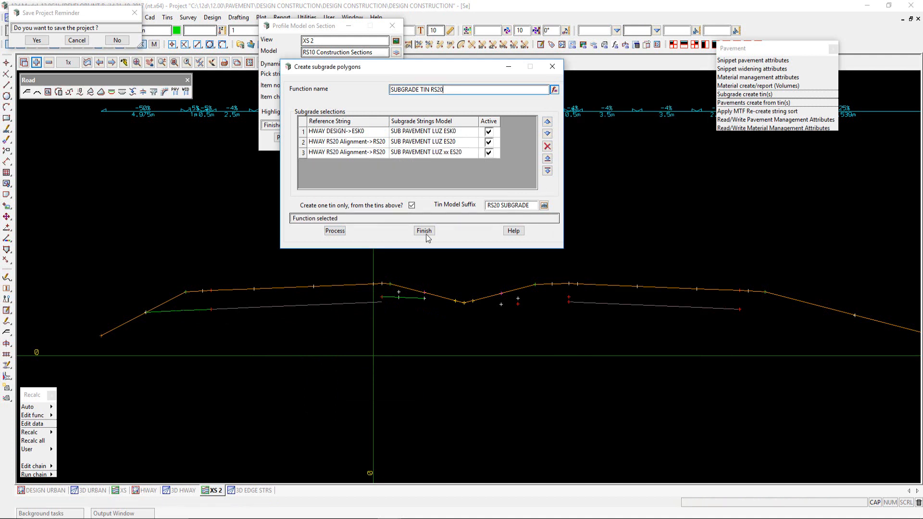
{"action": "left_click", "coordinate": [336, 231]}
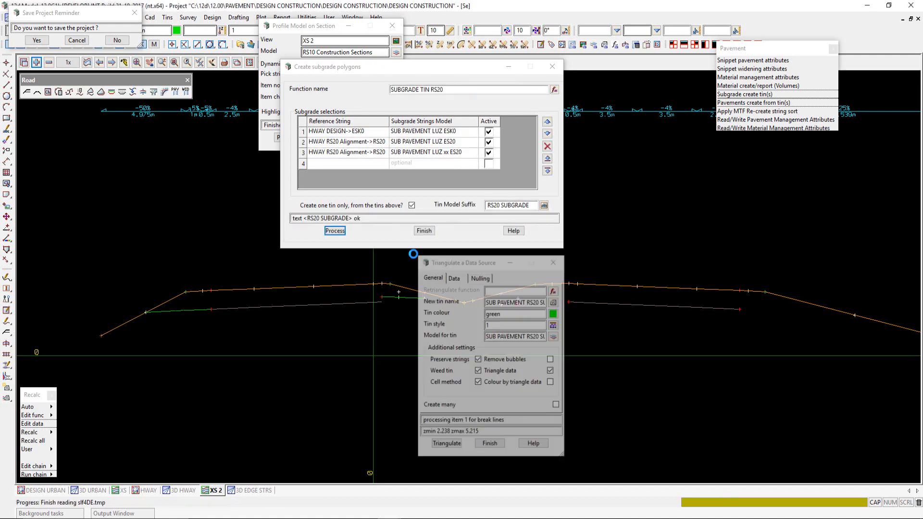
{"action": "left_click", "coordinate": [424, 230]}
Add the SUB PAVEMENT RS20 SUBGRADE Tin model to the XS 2 view and finish profiling the sections.
{"action": "left_click", "coordinate": [34, 64]}
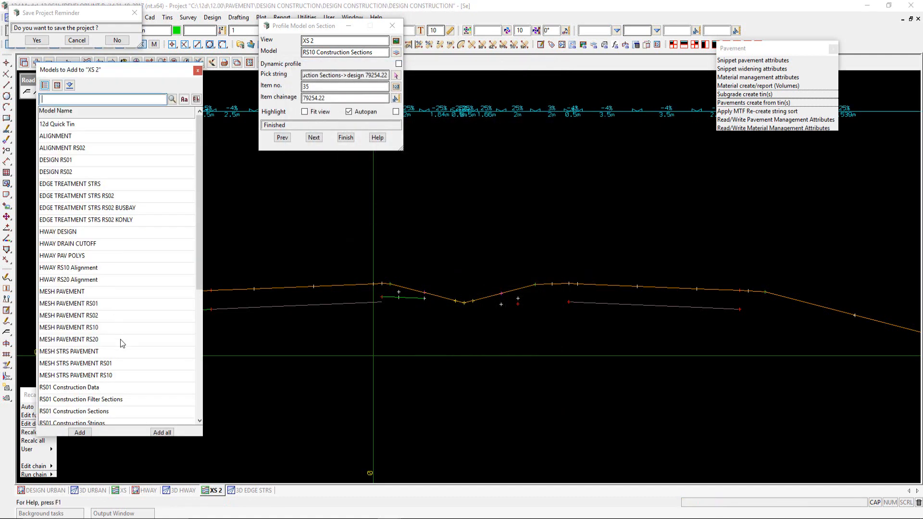
{"action": "scroll", "coordinate": [120, 346], "scroll_direction": "down", "scroll_amount": 2}
{"action": "scroll", "coordinate": [121, 346], "scroll_direction": "down", "scroll_amount": 1}
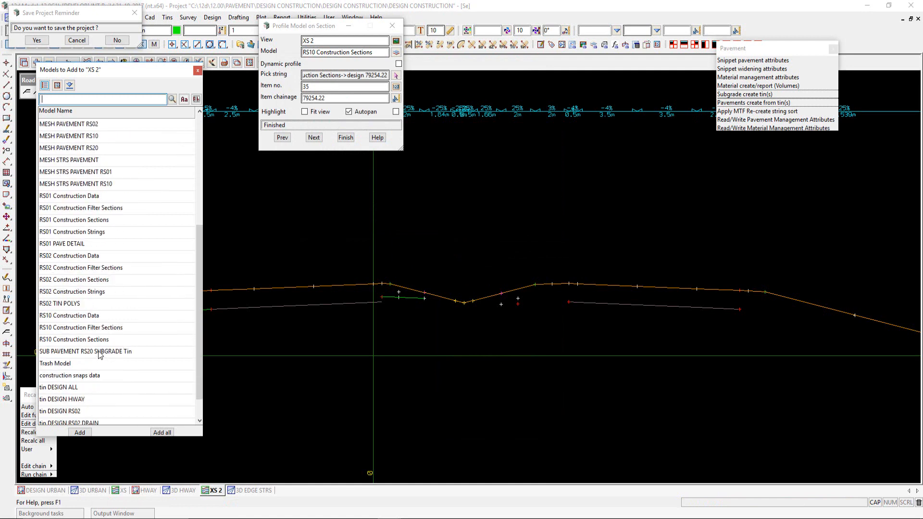
{"action": "double_click", "coordinate": [98, 352]}
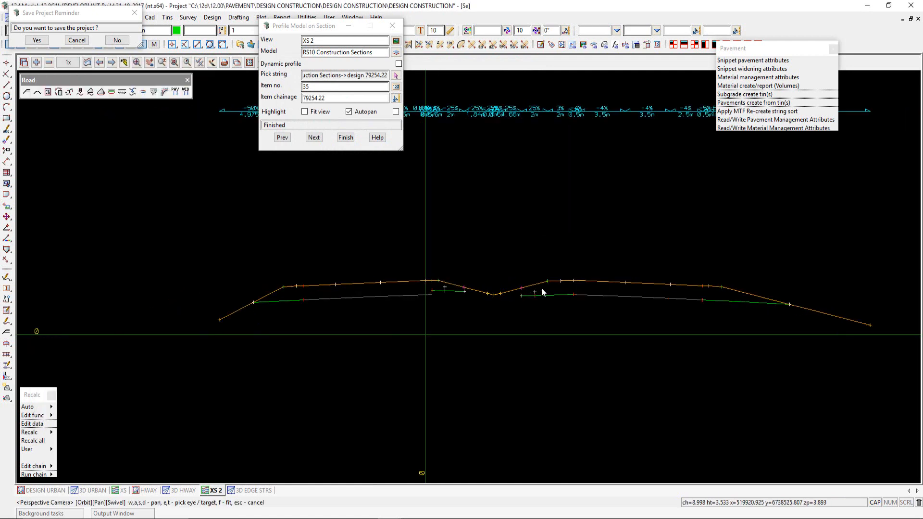
{"action": "scroll", "coordinate": [539, 293], "scroll_direction": "up", "scroll_amount": 1}
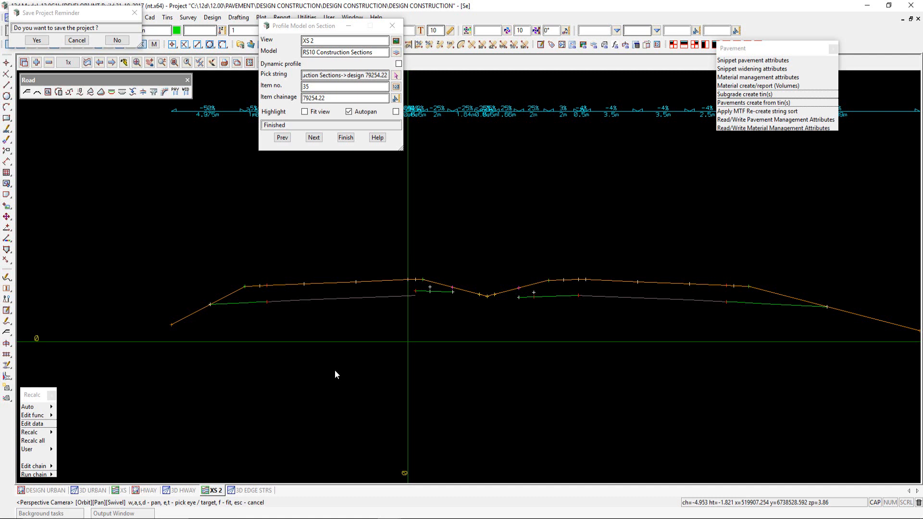
{"action": "left_click", "coordinate": [345, 138]}
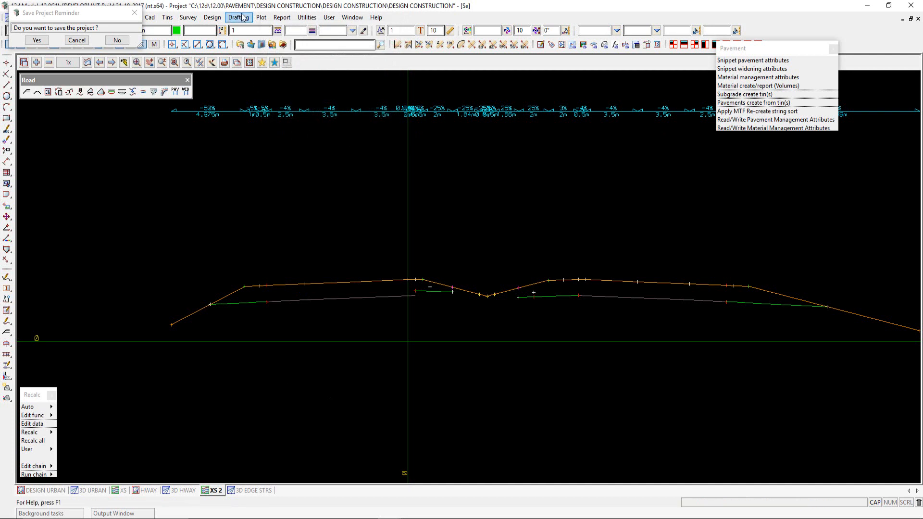
Create an html Trimesh Volume and Area Report for the MESH PAVEMENT RS20 model, replacing the MCE02 VOLS.html file.
{"action": "left_click", "coordinate": [212, 17]}
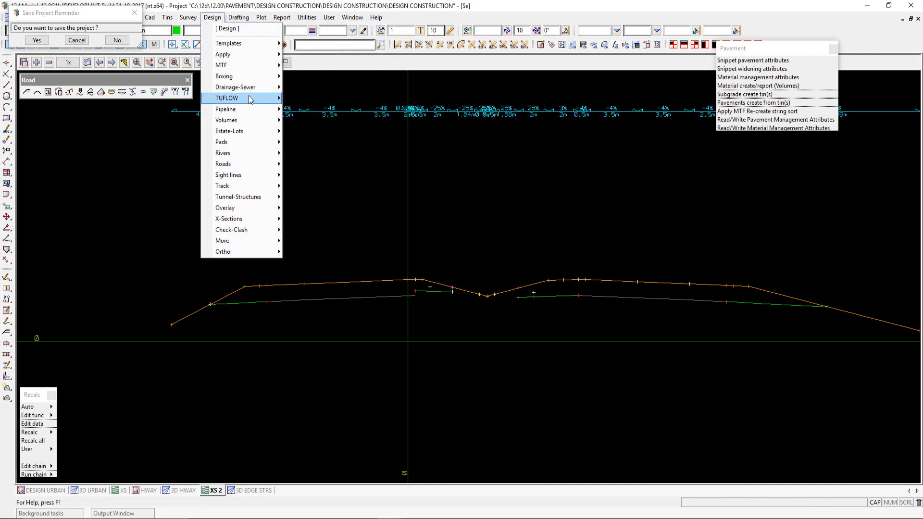
{"action": "mouse_move", "coordinate": [254, 119]}
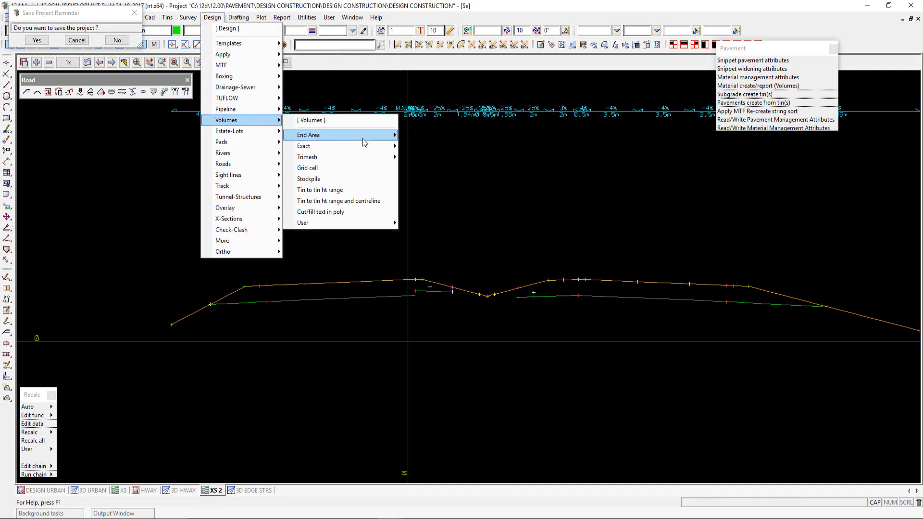
{"action": "mouse_move", "coordinate": [355, 157]}
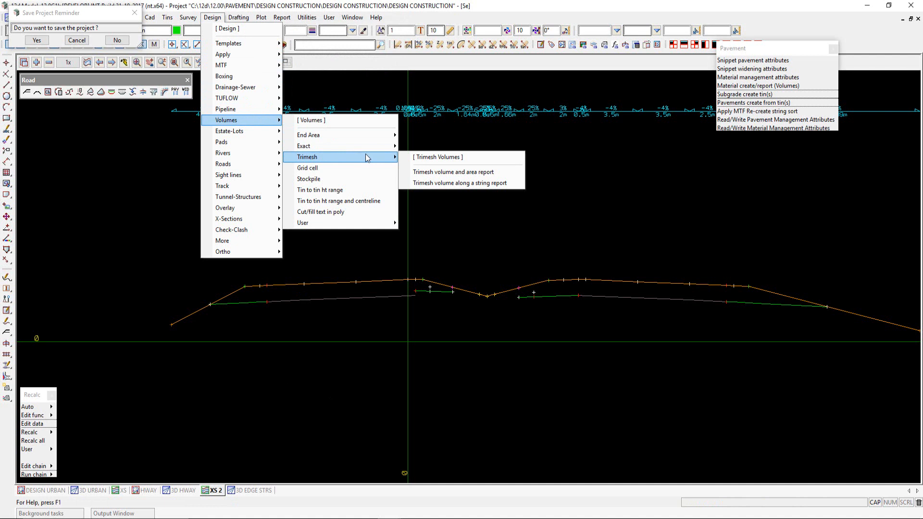
{"action": "left_click", "coordinate": [467, 173]}
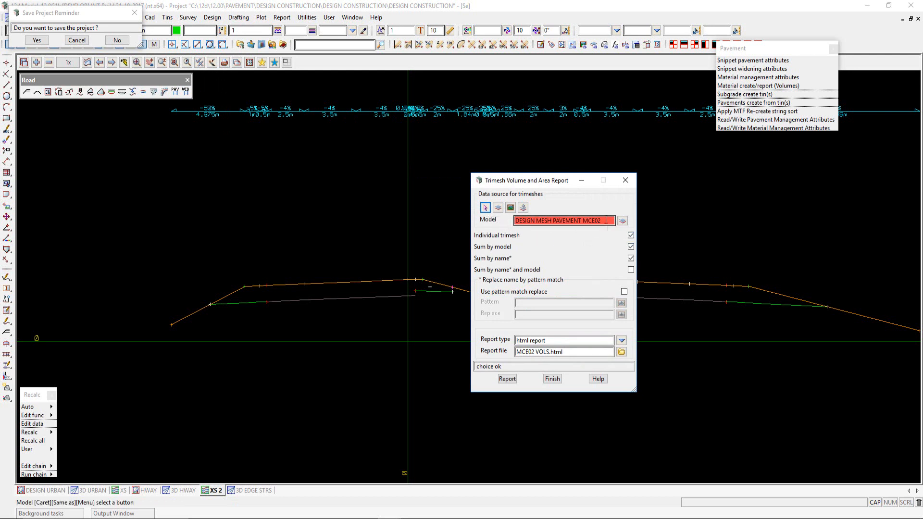
{"action": "left_click", "coordinate": [623, 221]}
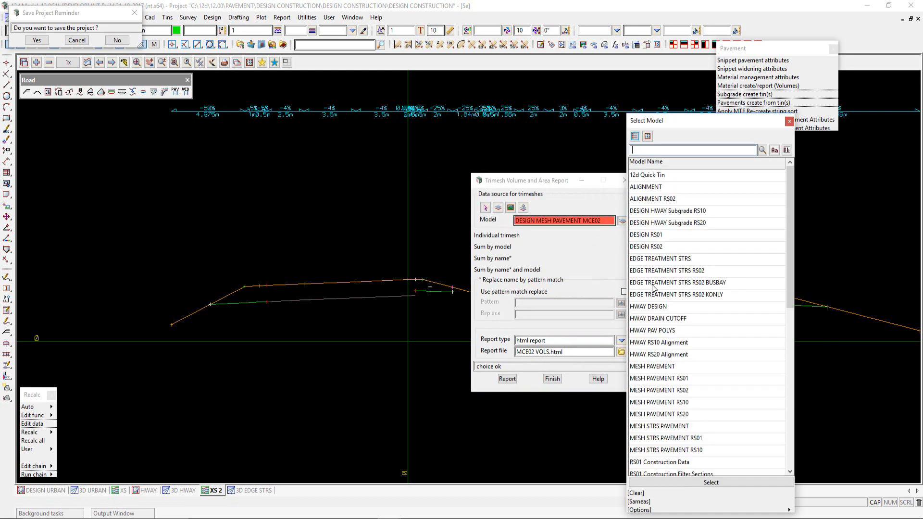
{"action": "left_click", "coordinate": [655, 414]}
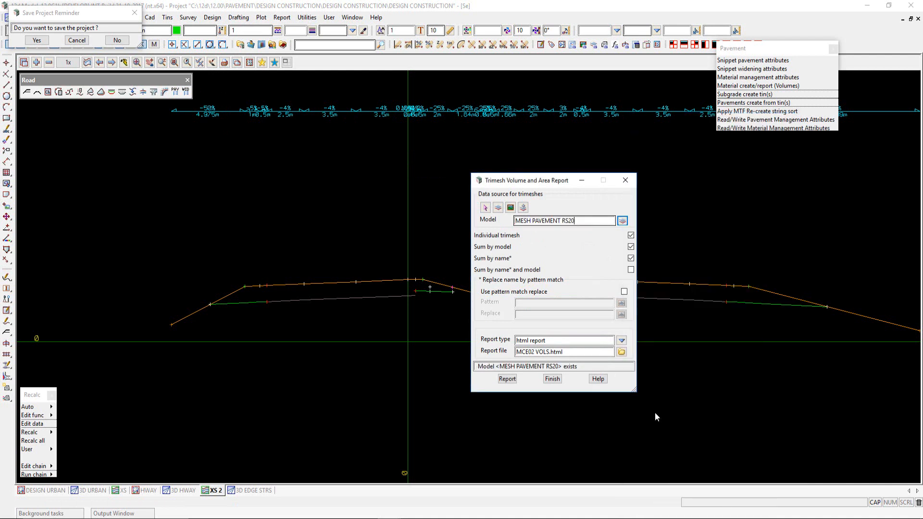
{"action": "left_click", "coordinate": [508, 380]}
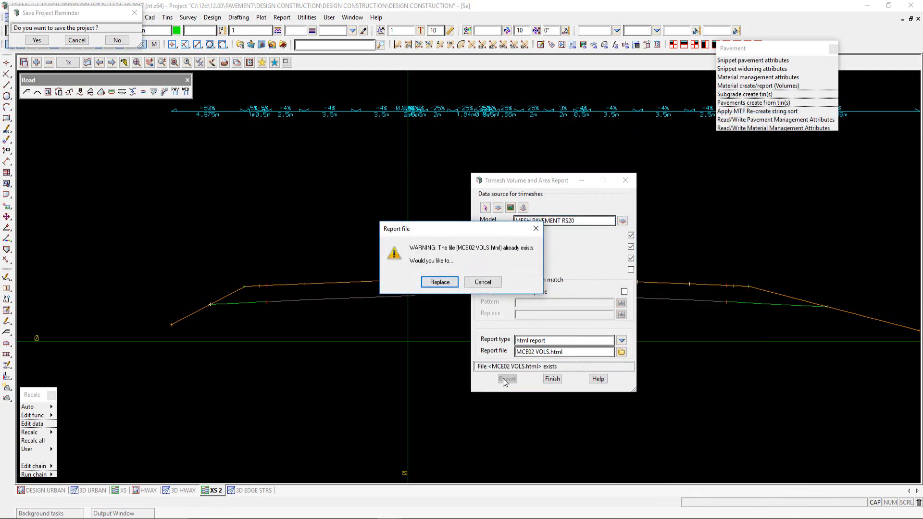
{"action": "left_click", "coordinate": [446, 284]}
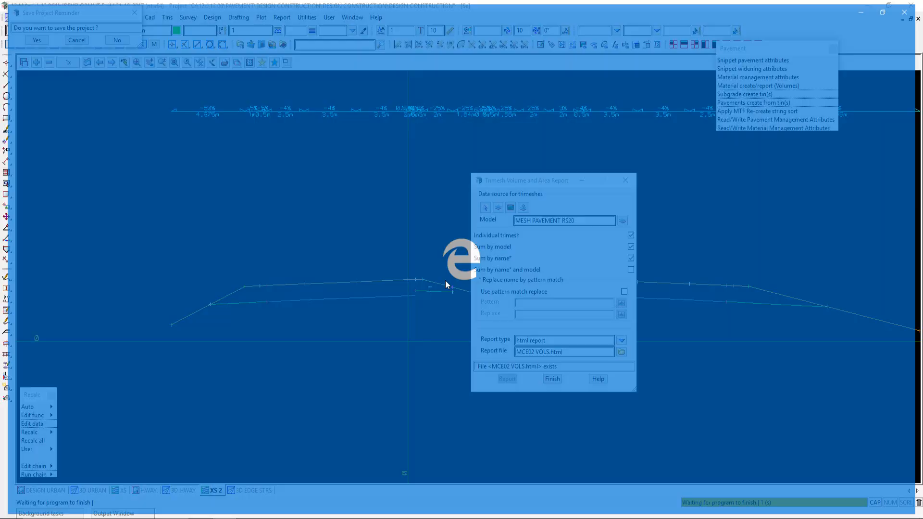
Review the individual trimesh volumes and the sums by name and model in the report, and finish the volume reporting.
{"action": "scroll", "coordinate": [445, 281], "scroll_direction": "down", "scroll_amount": 6}
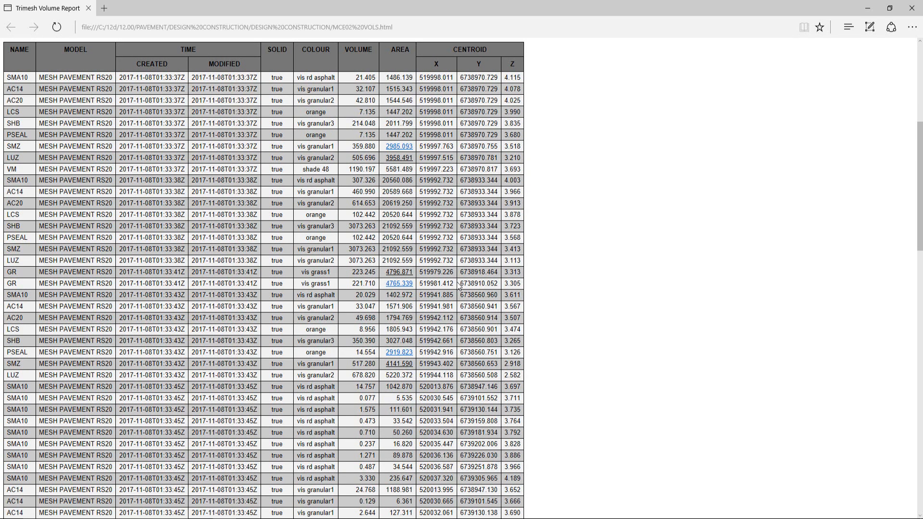
{"action": "scroll", "coordinate": [458, 285], "scroll_direction": "down", "scroll_amount": 19}
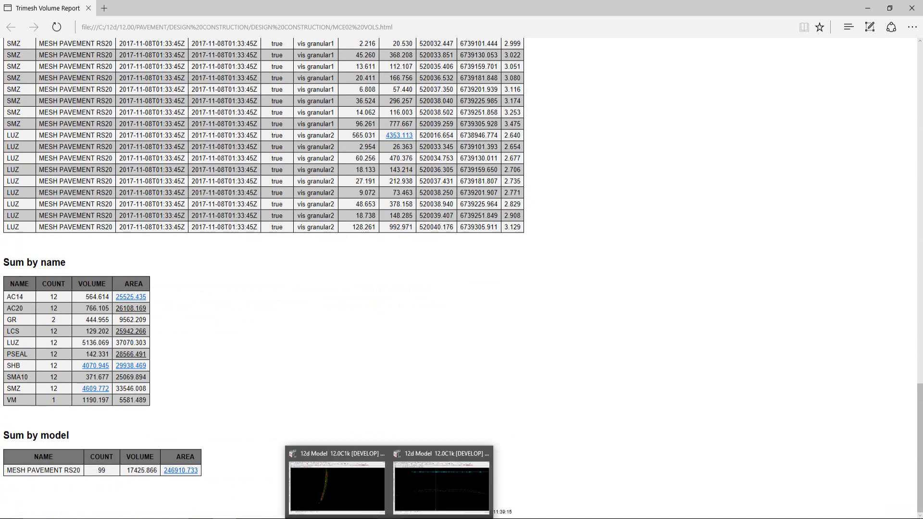
{"action": "left_click", "coordinate": [431, 454]}
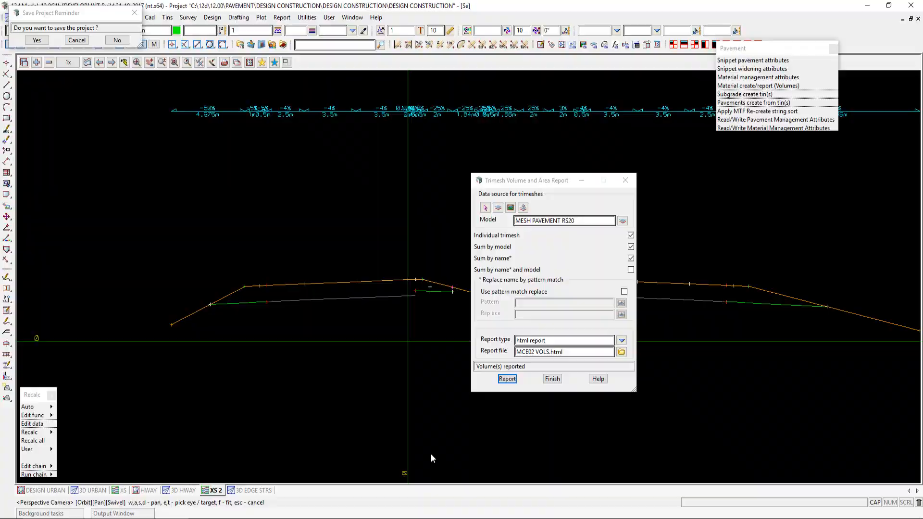
{"action": "left_click", "coordinate": [553, 379]}
Examine the layered highway pavement meshes in the 3D HWAY view.
{"action": "left_click", "coordinate": [182, 491]}
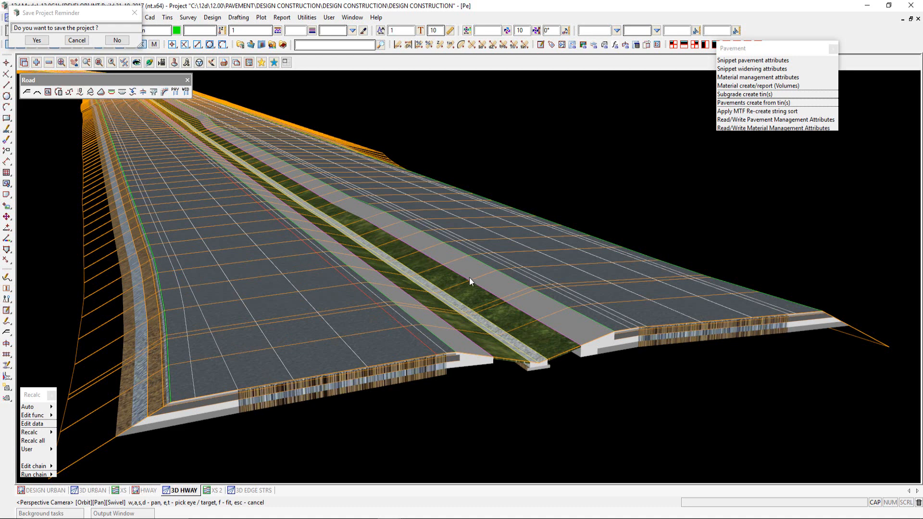
{"action": "scroll", "coordinate": [537, 258], "scroll_direction": "down", "scroll_amount": 2}
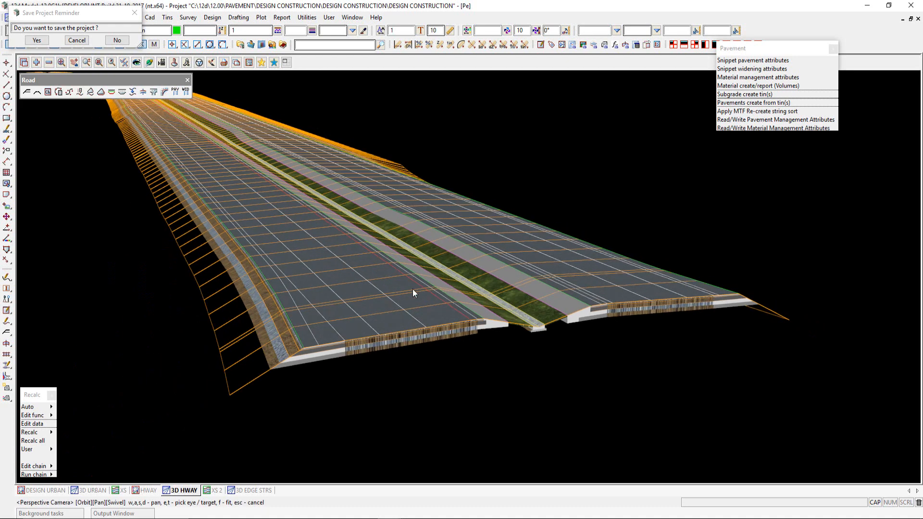
{"action": "scroll", "coordinate": [413, 289], "scroll_direction": "up", "scroll_amount": 2}
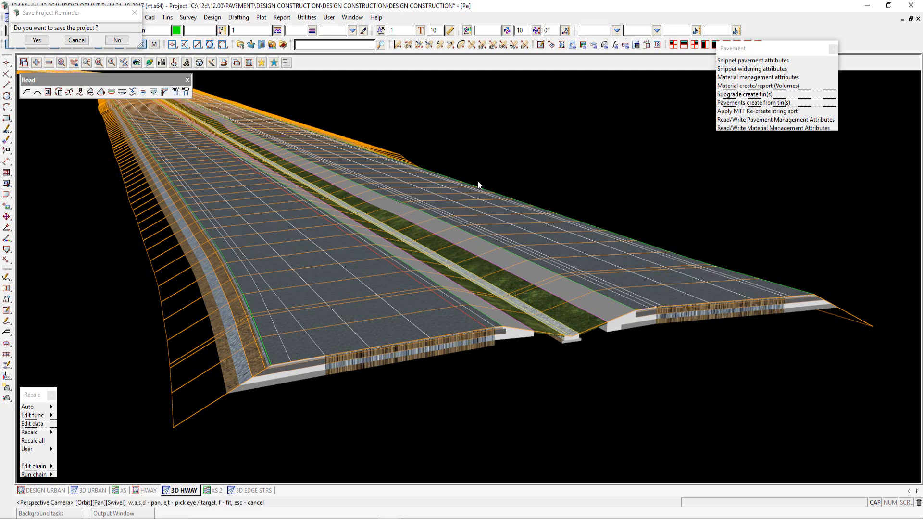
Open Read/Write Pavement Management Attributes and look through the available pavement management files without choosing one.
{"action": "left_click", "coordinate": [743, 123]}
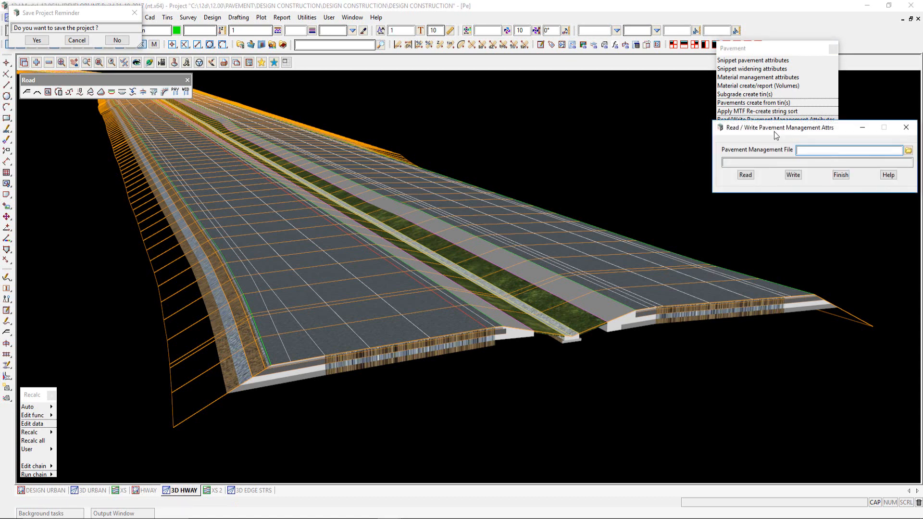
{"action": "left_click_drag", "start_coordinate": [775, 130], "coordinate": [304, 98]}
{"action": "left_click", "coordinate": [438, 118]}
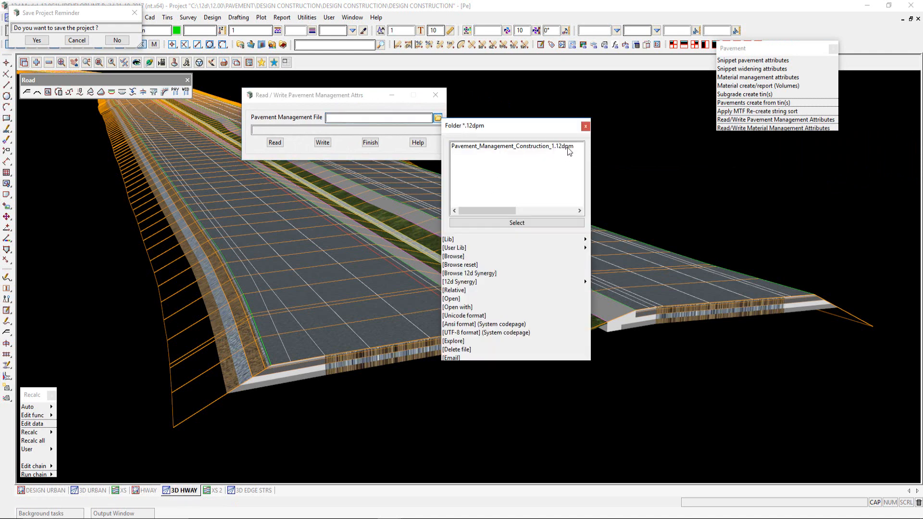
{"action": "left_click", "coordinate": [586, 127]}
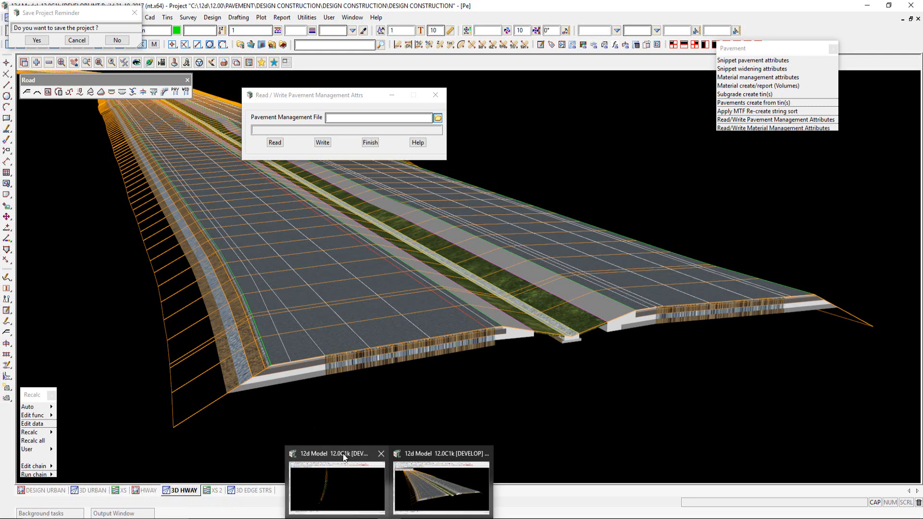
Switch to the RMS Subgrade Design project and examine its DESIGN ALL, DESIGN GCA1, 3D and POLYS views.
{"action": "left_click", "coordinate": [342, 454]}
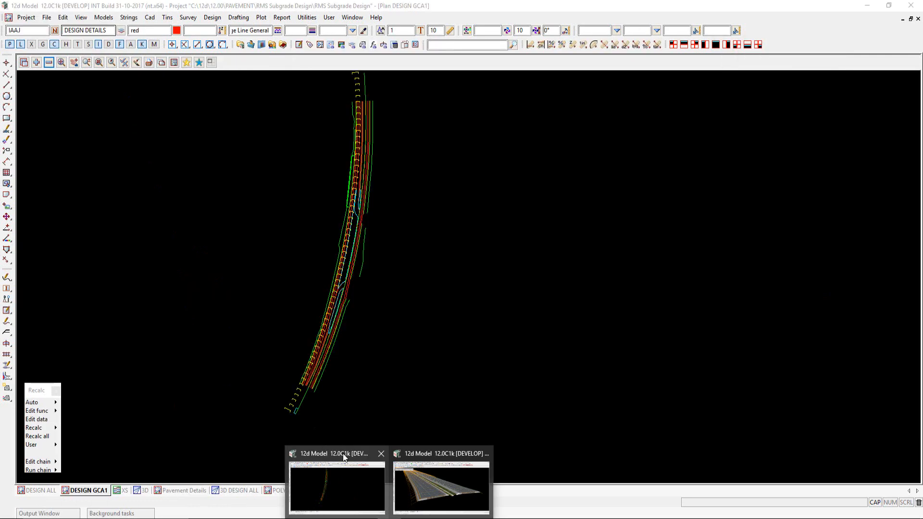
{"action": "left_click", "coordinate": [37, 490]}
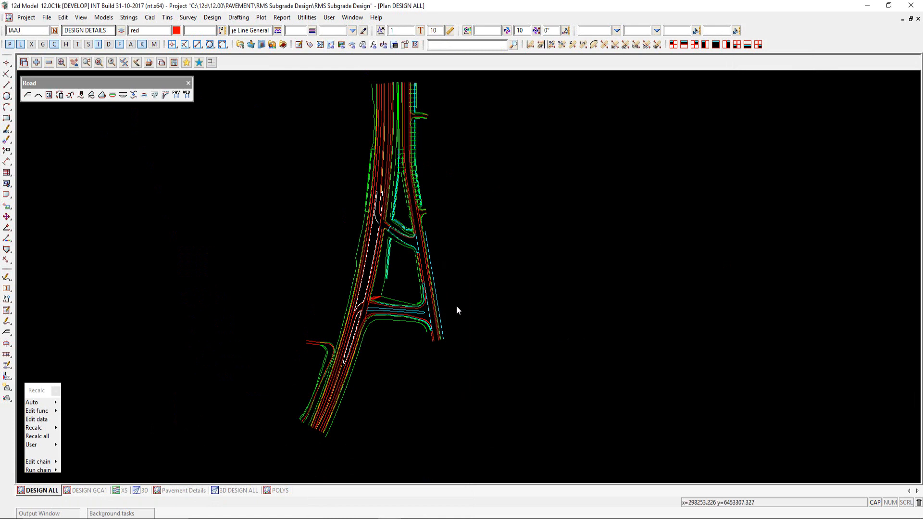
{"action": "left_click", "coordinate": [140, 491]}
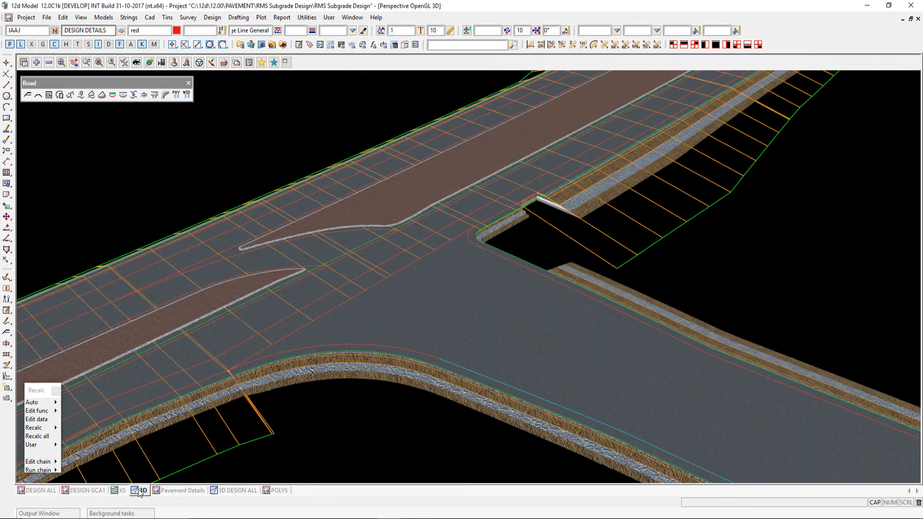
{"action": "scroll", "coordinate": [489, 218], "scroll_direction": "down", "scroll_amount": 4}
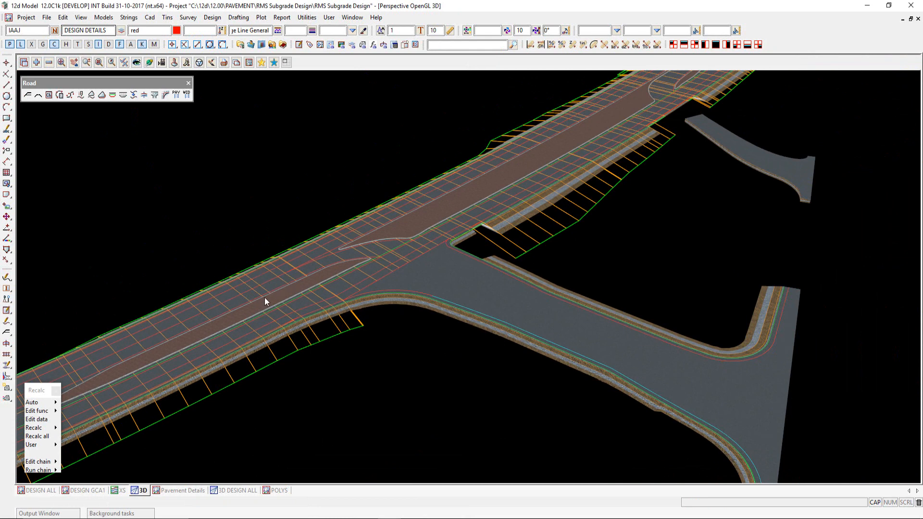
{"action": "left_click", "coordinate": [82, 491]}
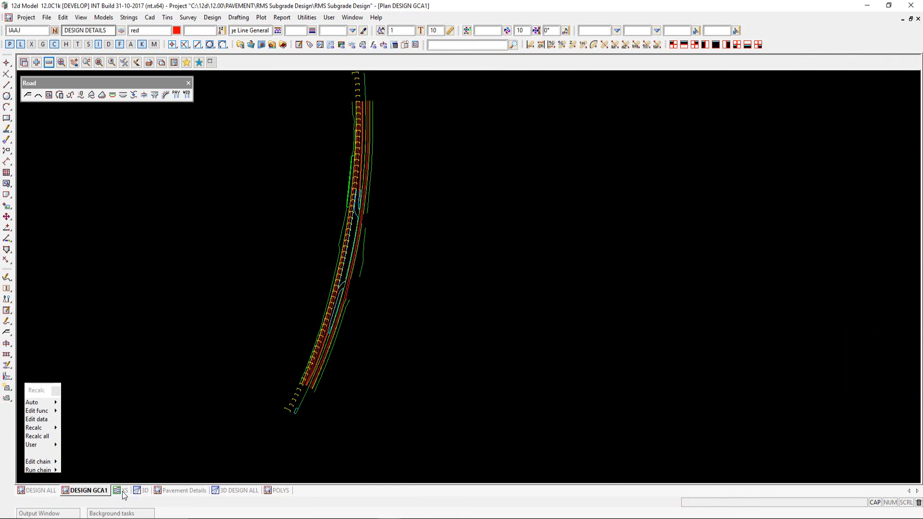
{"action": "left_click", "coordinate": [139, 490]}
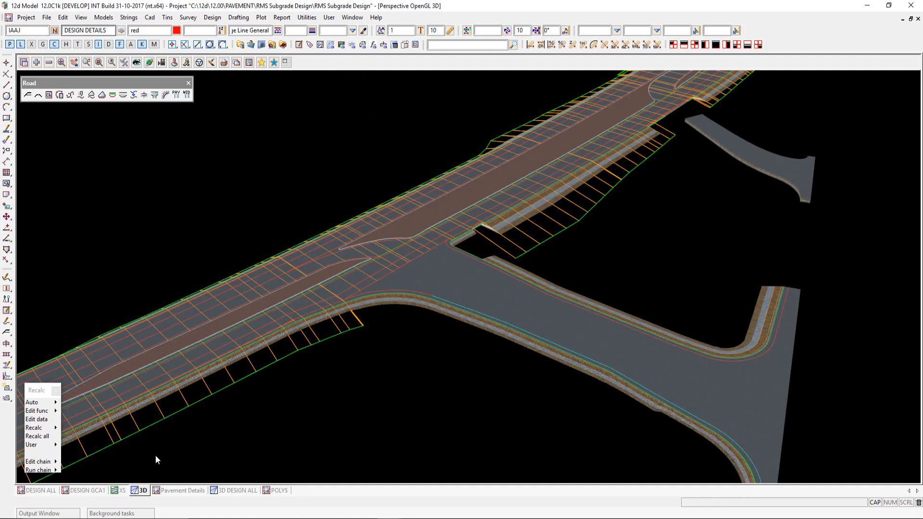
{"action": "left_click", "coordinate": [278, 491]}
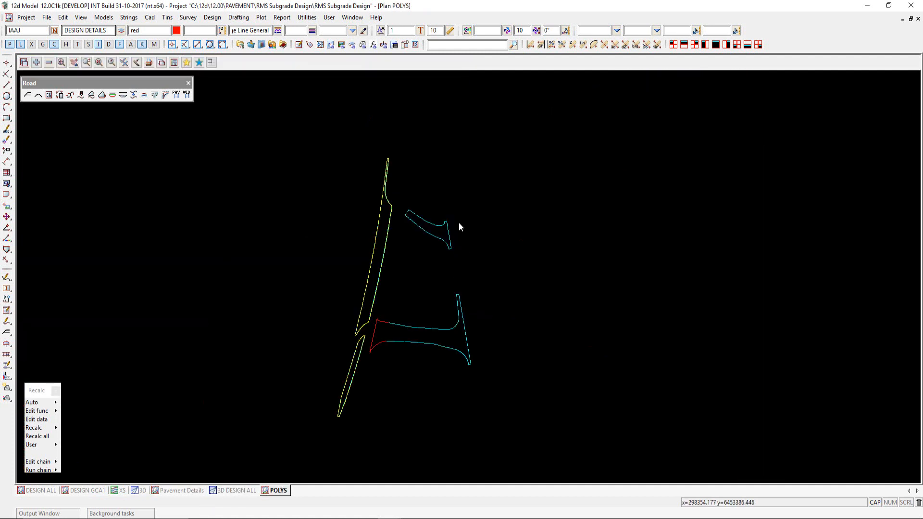
{"action": "scroll", "coordinate": [460, 326], "scroll_direction": "up", "scroll_amount": 2}
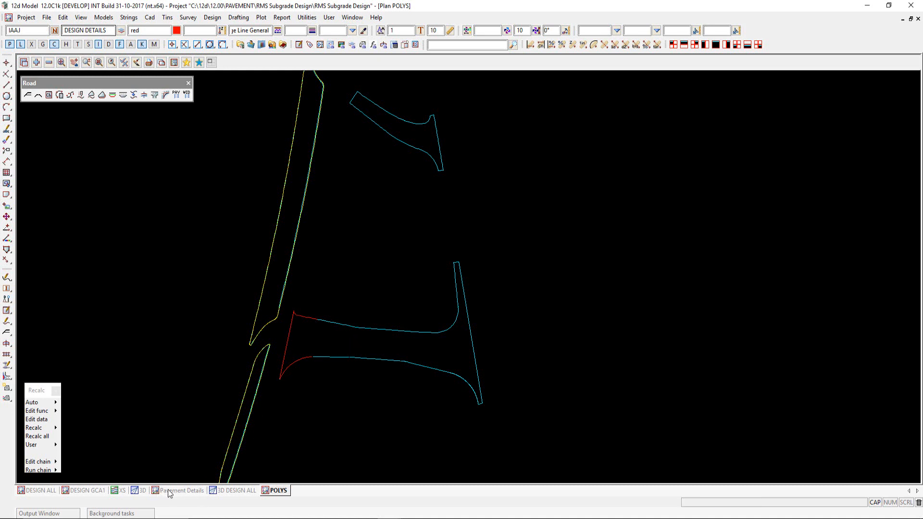
{"action": "left_click", "coordinate": [138, 491]}
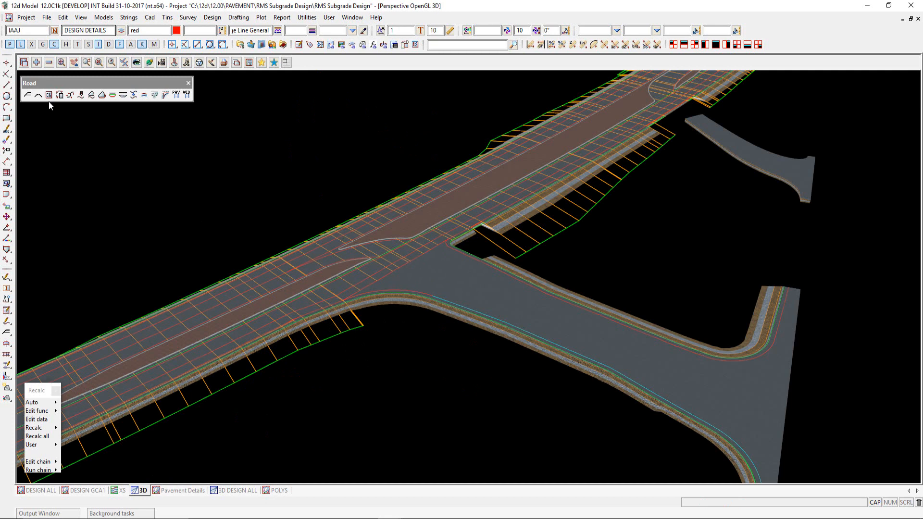
Remove the MESH PAVEMENT ROAD 1 model from the 3D view.
{"action": "left_click", "coordinate": [49, 62]}
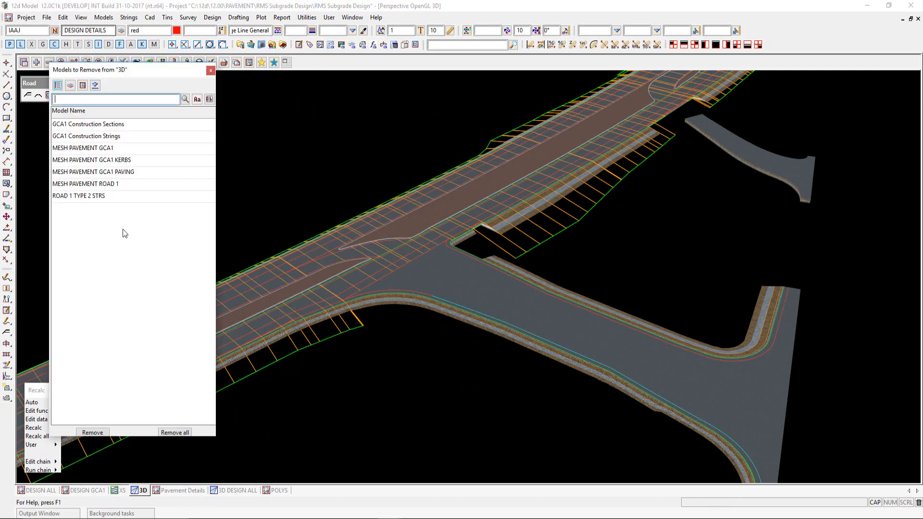
{"action": "double_click", "coordinate": [110, 184]}
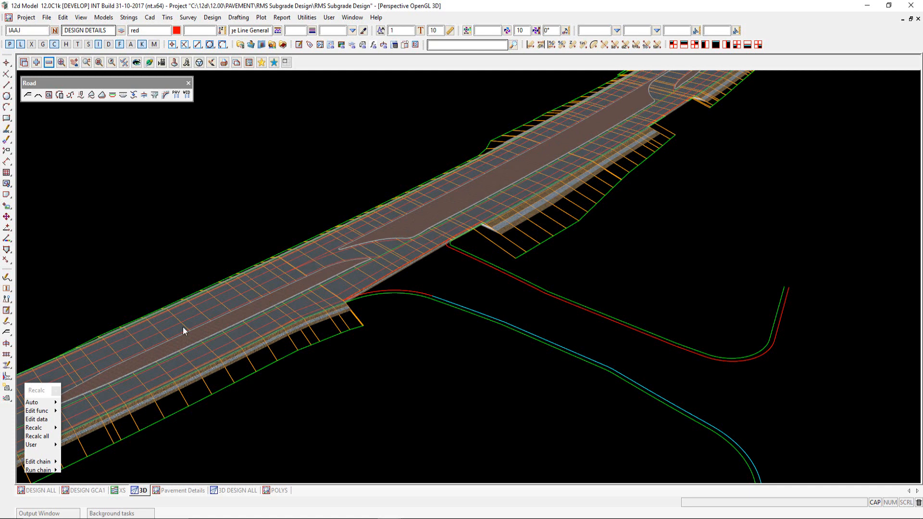
Open the PAVEMENTS FROM TIN AND EDGES function, review its tin selections, close it and examine the highway pavement around the median islands.
{"action": "left_click", "coordinate": [39, 411]}
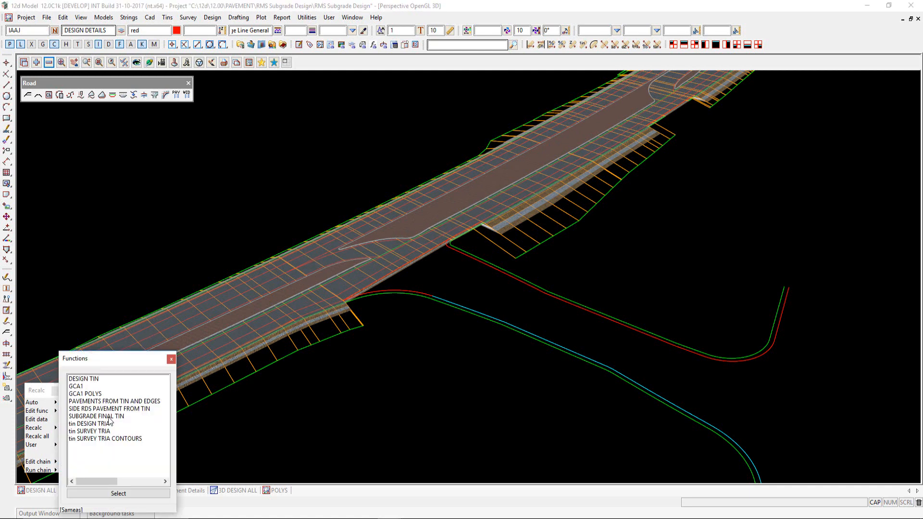
{"action": "double_click", "coordinate": [115, 402]}
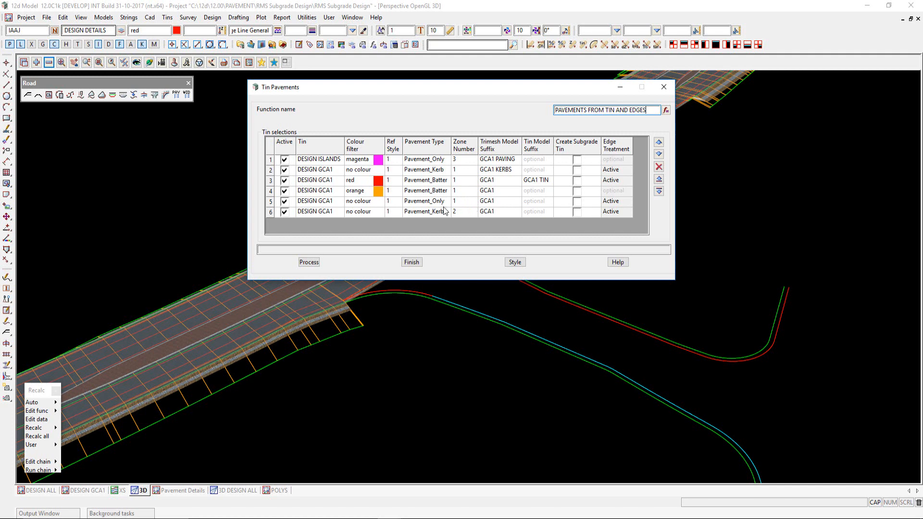
{"action": "left_click", "coordinate": [412, 262]}
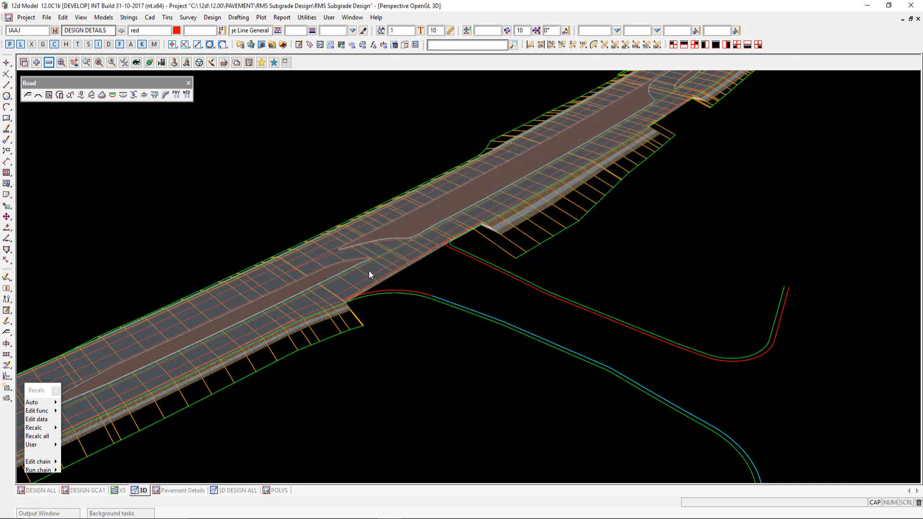
{"action": "scroll", "coordinate": [364, 241], "scroll_direction": "up", "scroll_amount": 5}
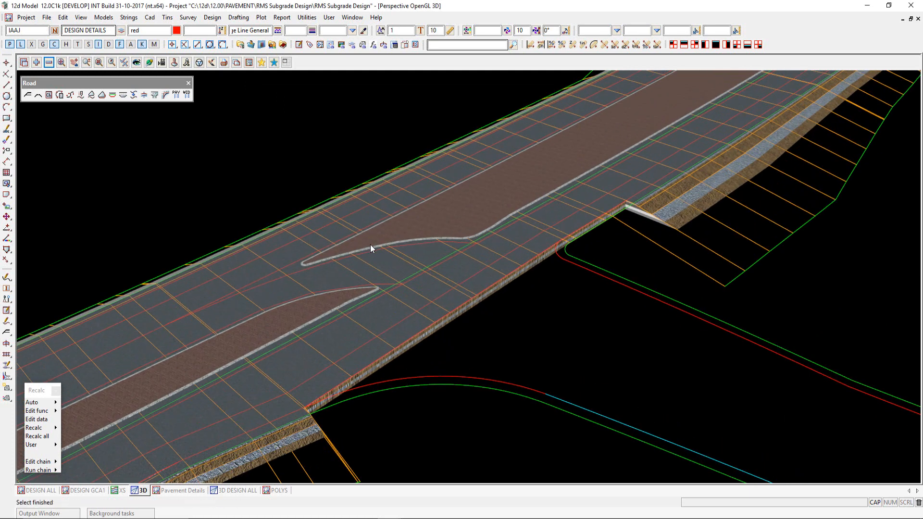